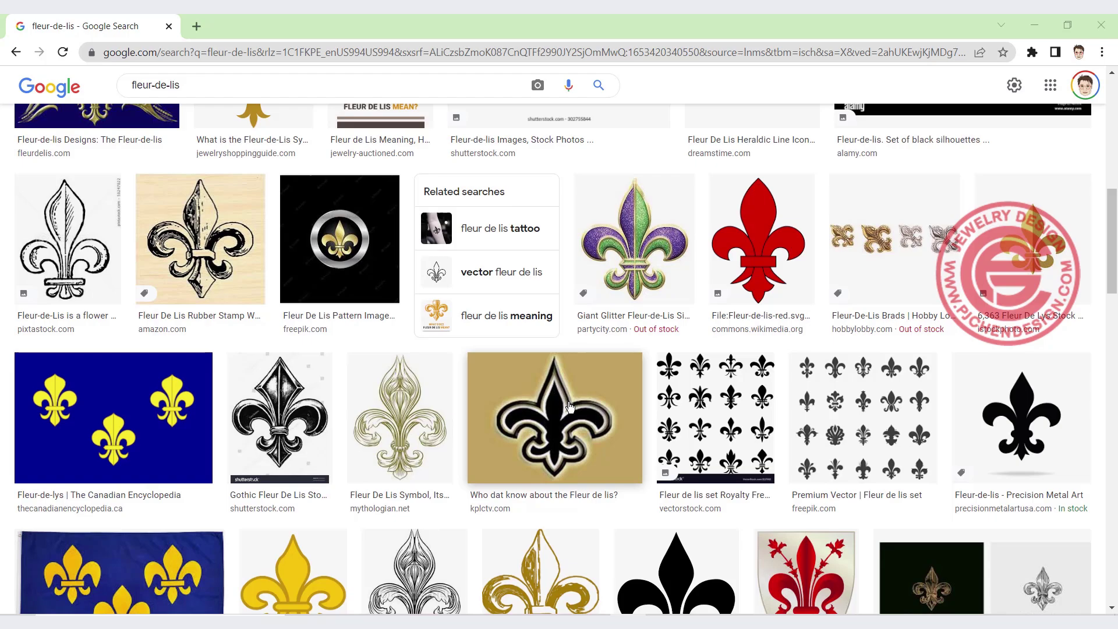
Browse the fleur-de-lis image results for reference designs
{"action": "scroll", "coordinate": [561, 370], "scroll_direction": "down", "scroll_amount": 8}
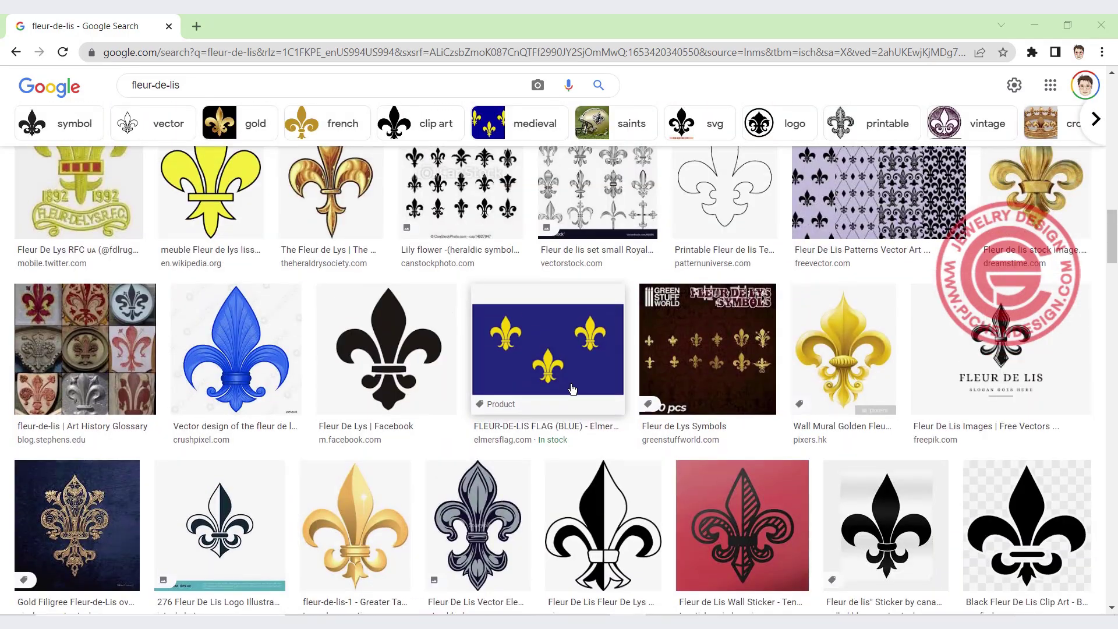
{"action": "scroll", "coordinate": [568, 388], "scroll_direction": "down", "scroll_amount": 10}
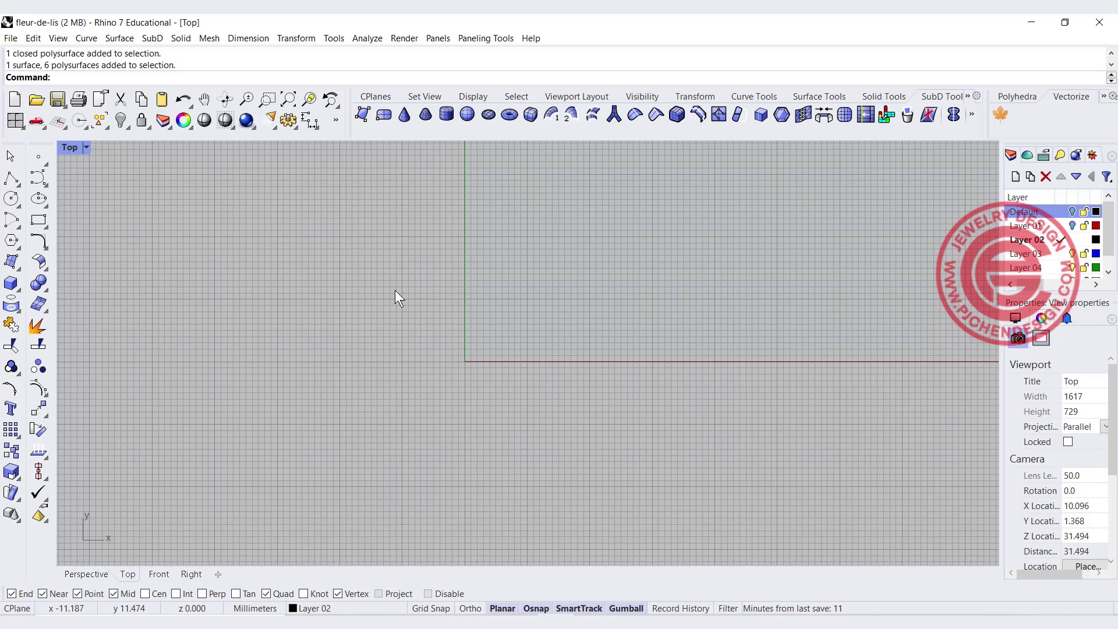
Insert the fleur0de-lis image with the Picture command and place it in the Top view
{"action": "type", "text": "Picture"}
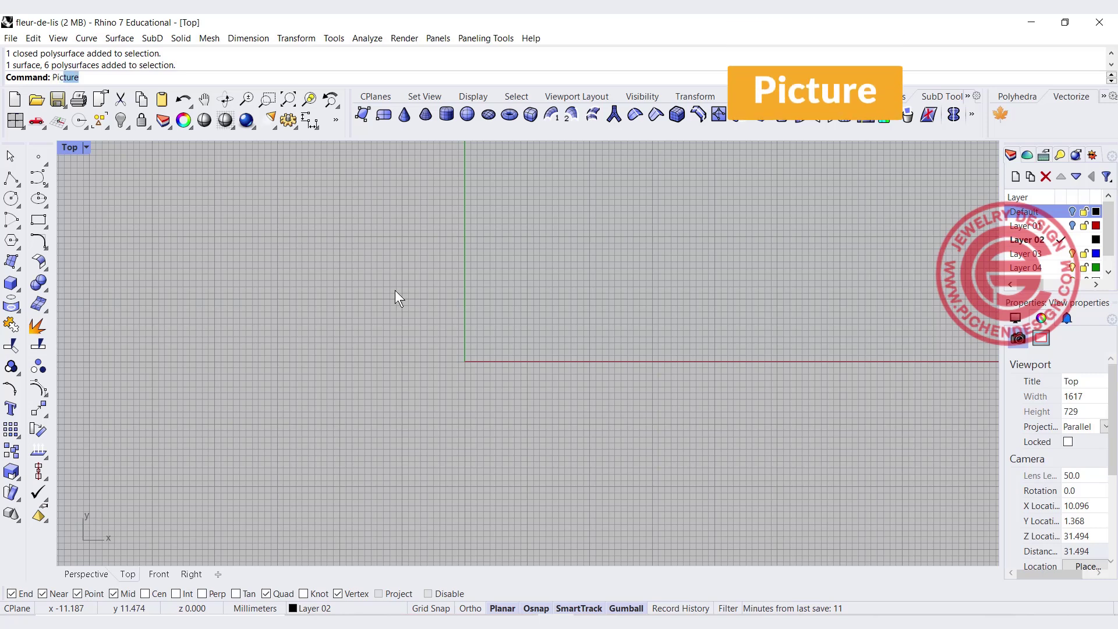
{"action": "key", "text": "Return"}
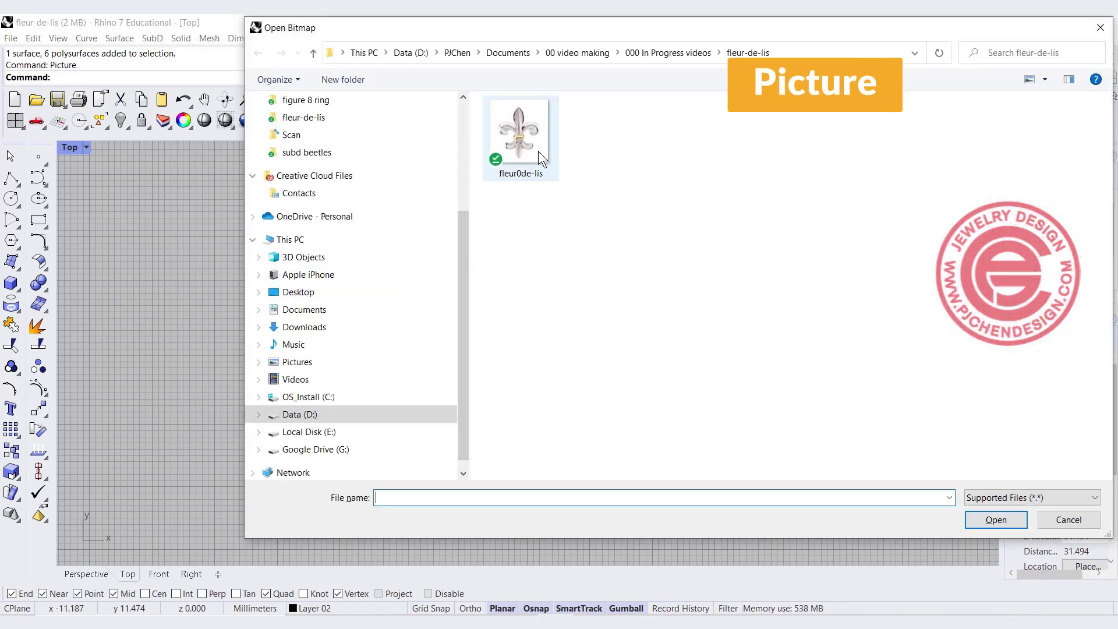
{"action": "left_click", "coordinate": [538, 152]}
{"action": "left_click", "coordinate": [994, 519]}
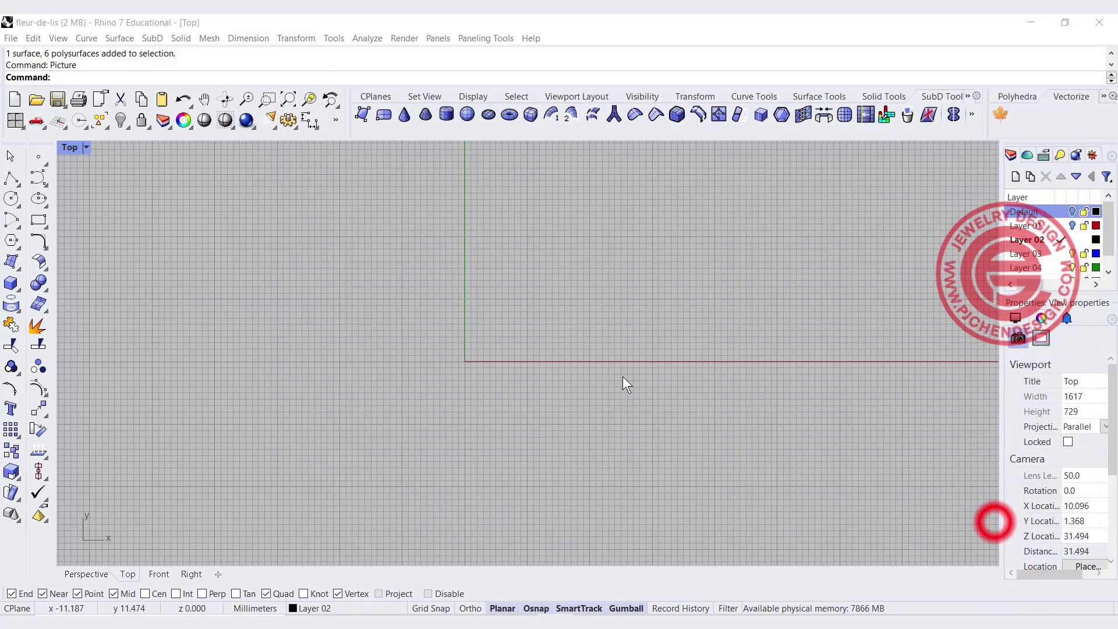
{"action": "left_click", "coordinate": [387, 438]}
{"action": "left_click", "coordinate": [594, 254]}
{"action": "left_click_drag", "start_coordinate": [515, 302], "coordinate": [583, 312]}
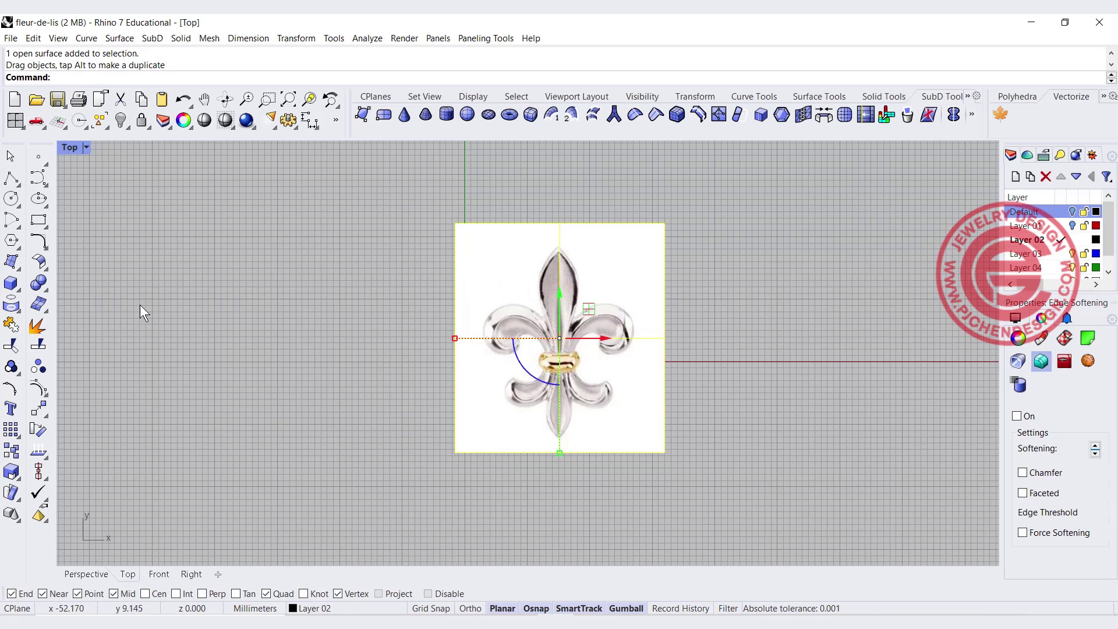
Move the picture from the tip of its upper petal to the origin, 0
{"action": "left_click", "coordinate": [118, 157]}
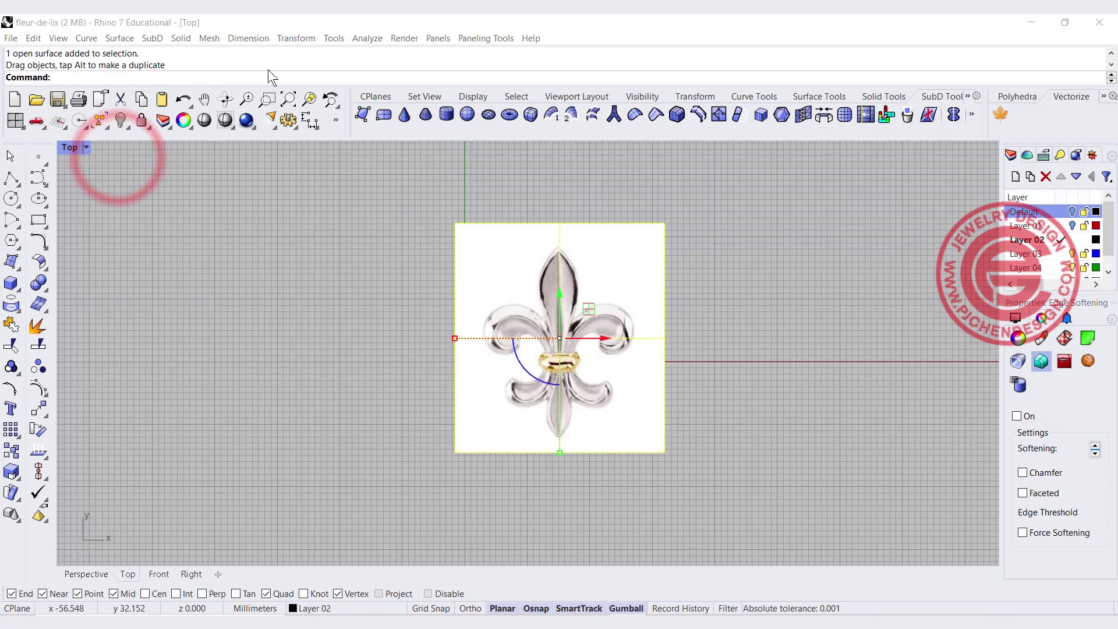
{"action": "left_click", "coordinate": [39, 409]}
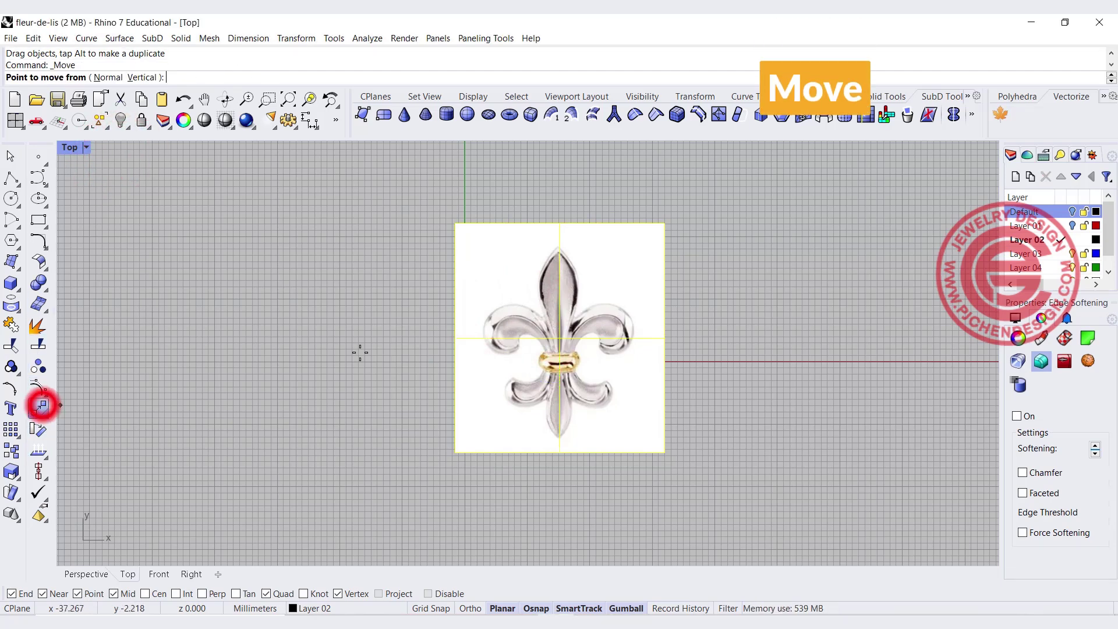
{"action": "scroll", "coordinate": [558, 247], "scroll_direction": "up", "scroll_amount": 8}
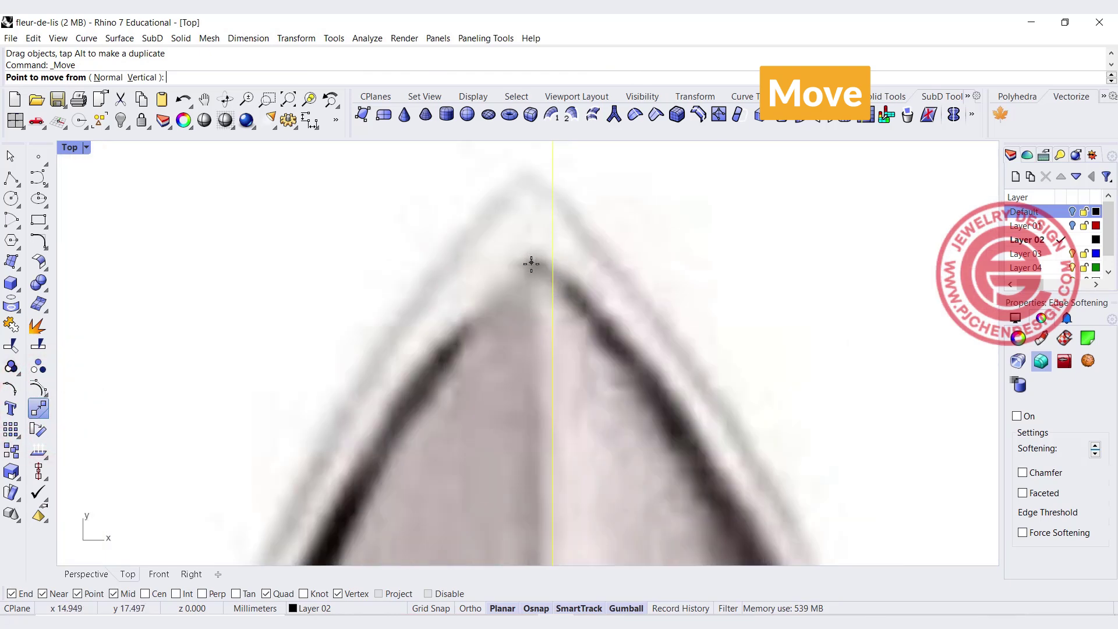
{"action": "left_click", "coordinate": [531, 266]}
{"action": "scroll", "coordinate": [532, 265], "scroll_direction": "down", "scroll_amount": 6}
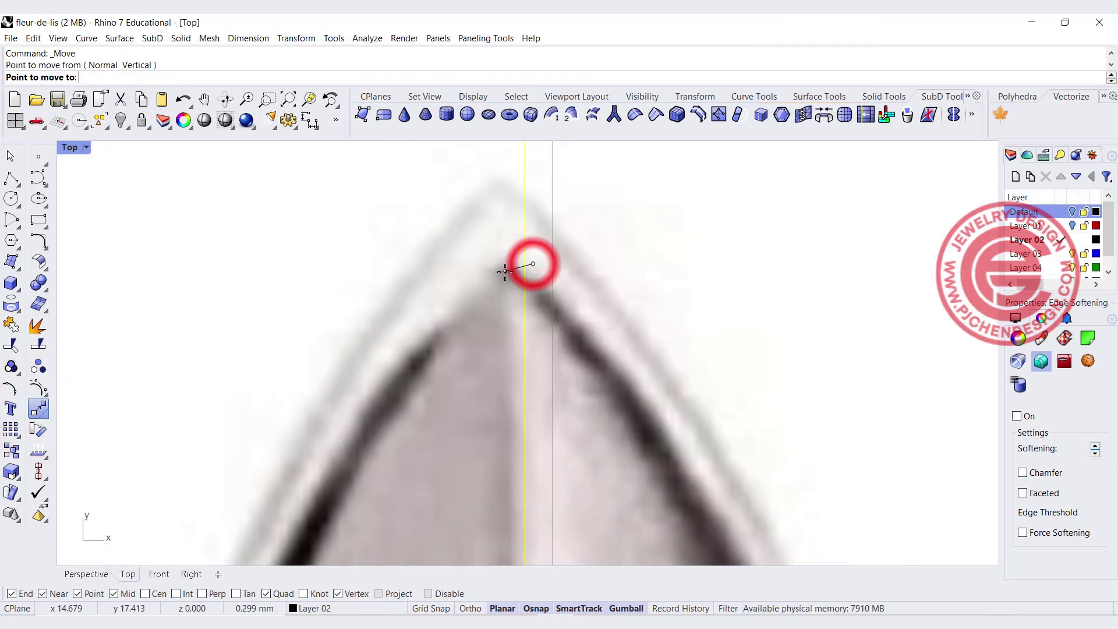
{"action": "scroll", "coordinate": [513, 272], "scroll_direction": "down", "scroll_amount": 2}
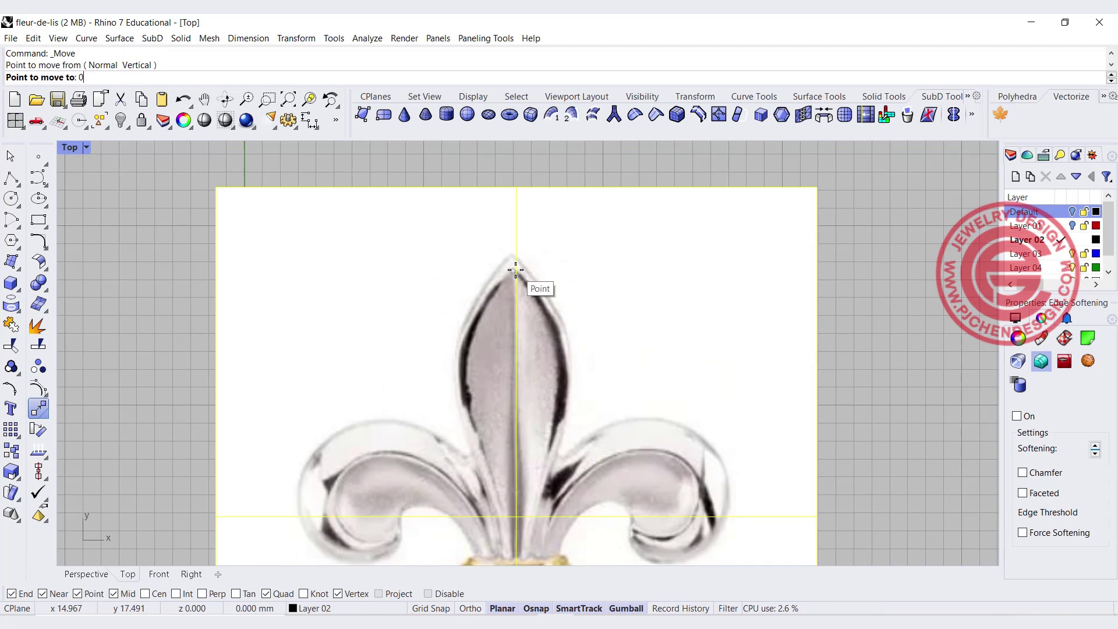
{"action": "type", "text": "0"}
{"action": "key", "text": "Return"}
{"action": "scroll", "coordinate": [502, 275], "scroll_direction": "down", "scroll_amount": 6}
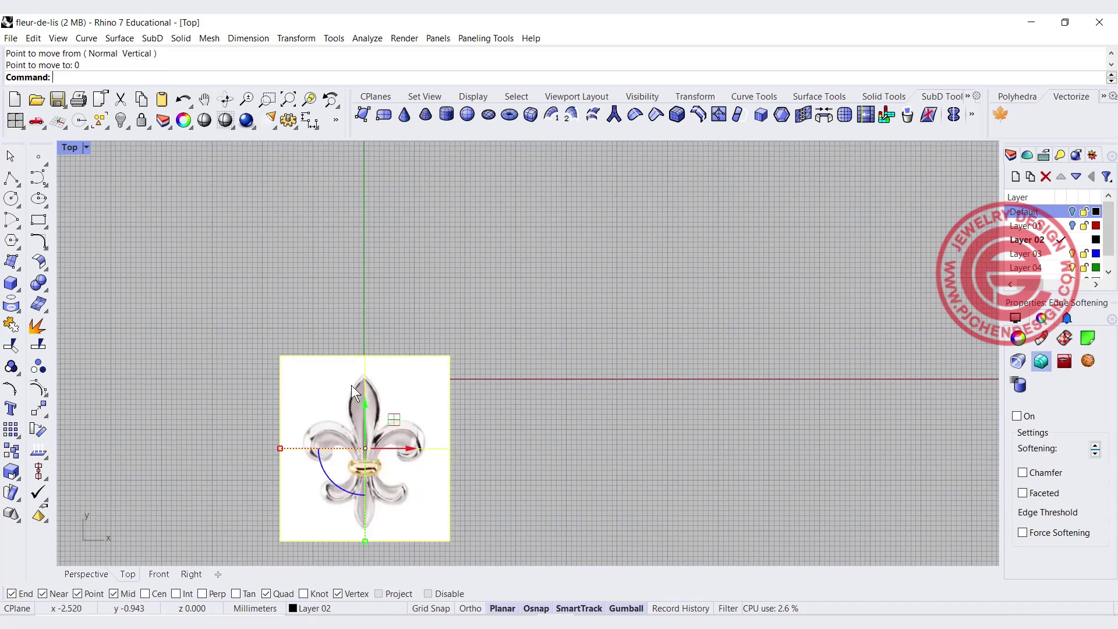
Move the picture vertically until its gold band sits on the X axis, and lock it
{"action": "left_click_drag", "start_coordinate": [364, 404], "coordinate": [398, 329]}
{"action": "scroll", "coordinate": [395, 345], "scroll_direction": "up", "scroll_amount": 1}
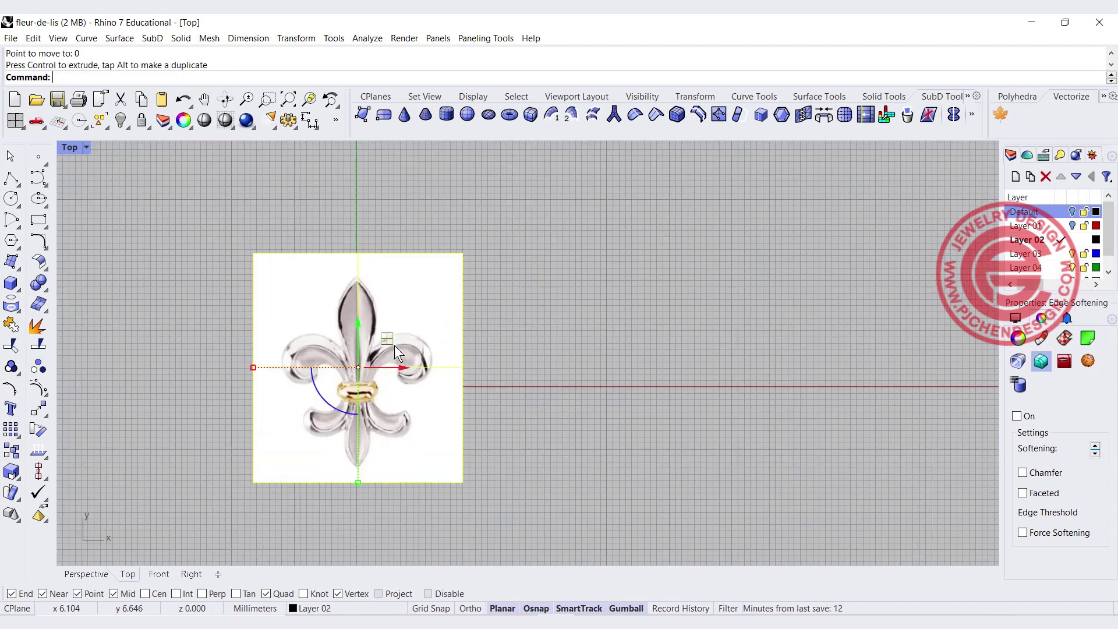
{"action": "scroll", "coordinate": [373, 283], "scroll_direction": "up", "scroll_amount": 1}
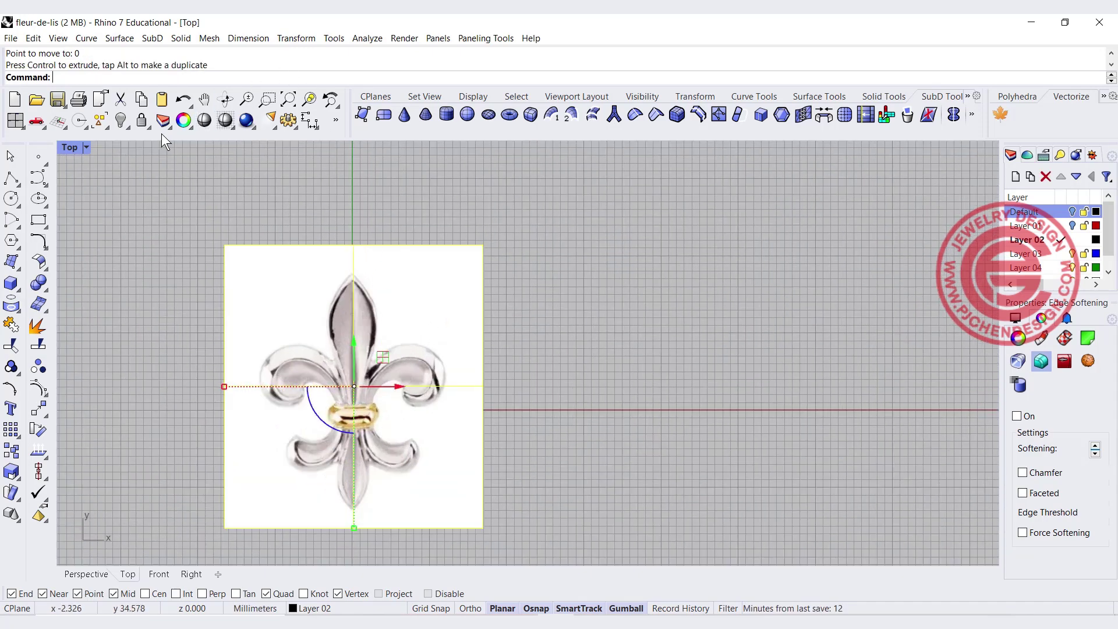
{"action": "left_click", "coordinate": [142, 121]}
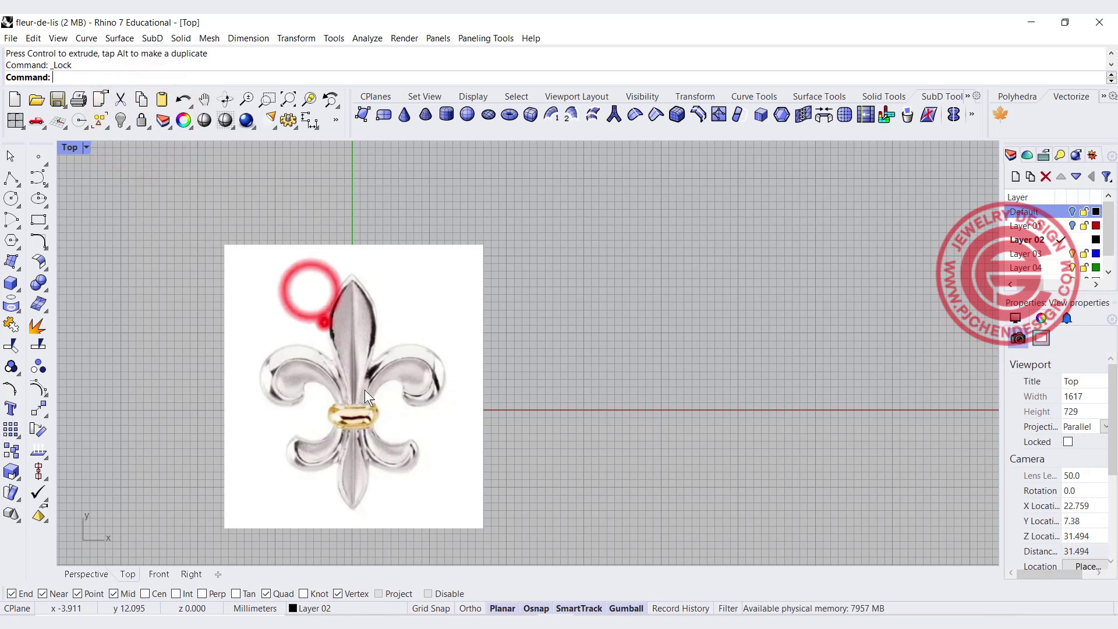
Trace the right edge of the central petal from the gold band past its tip with a degree 3 control point curve
{"action": "scroll", "coordinate": [308, 343], "scroll_direction": "up", "scroll_amount": 1}
{"action": "scroll", "coordinate": [350, 365], "scroll_direction": "up", "scroll_amount": 6}
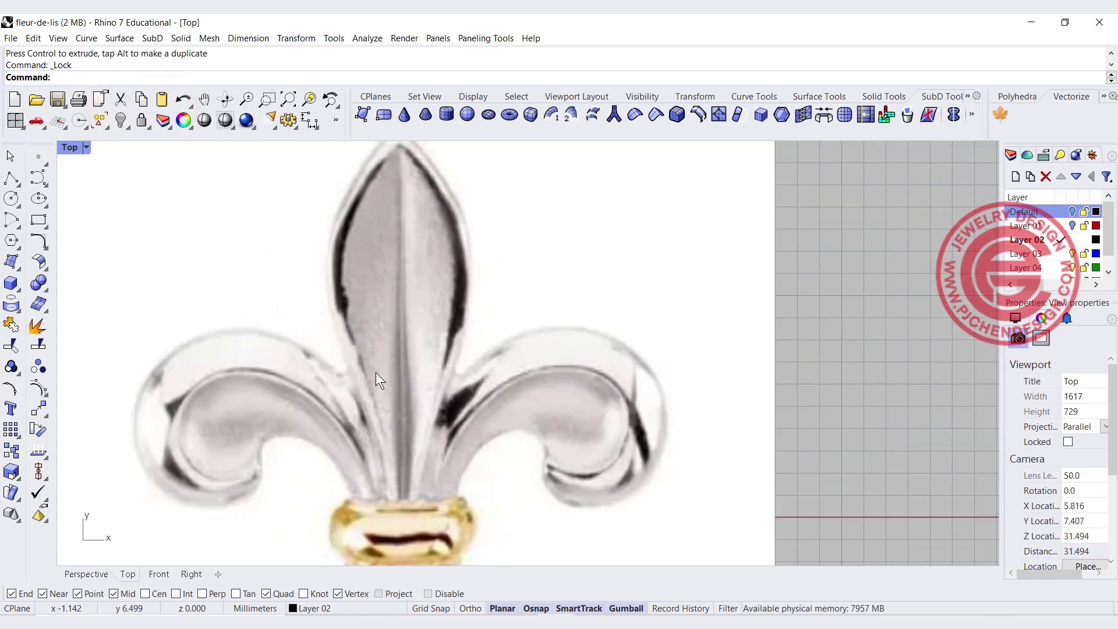
{"action": "right_click_drag", "start_coordinate": [374, 377], "coordinate": [292, 371]}
{"action": "scroll", "coordinate": [291, 355], "scroll_direction": "down", "scroll_amount": 2}
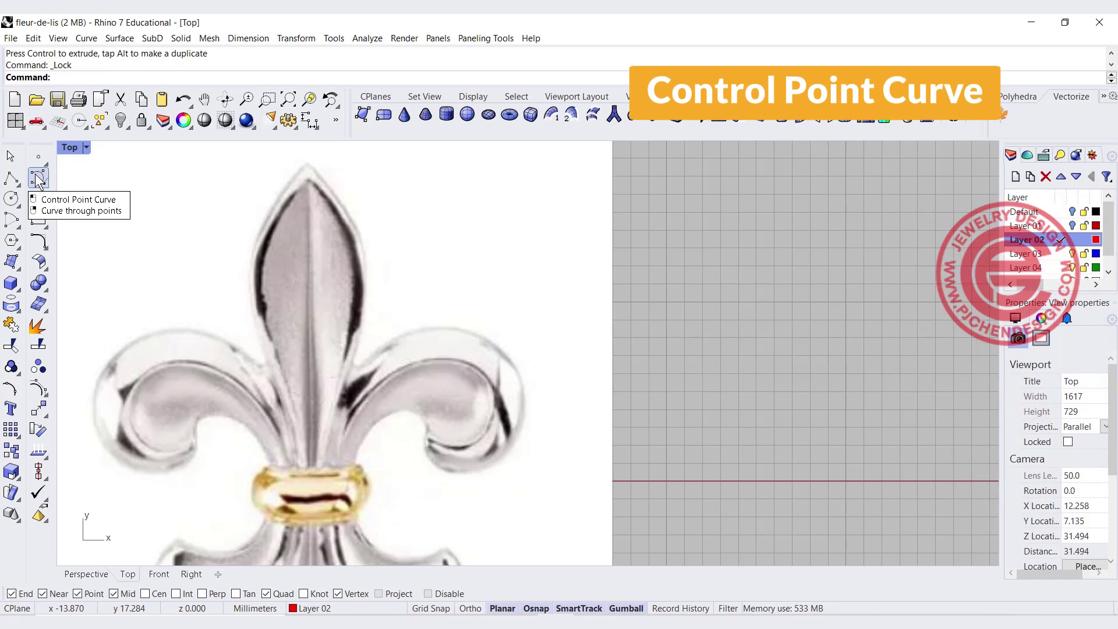
{"action": "left_click", "coordinate": [36, 181]}
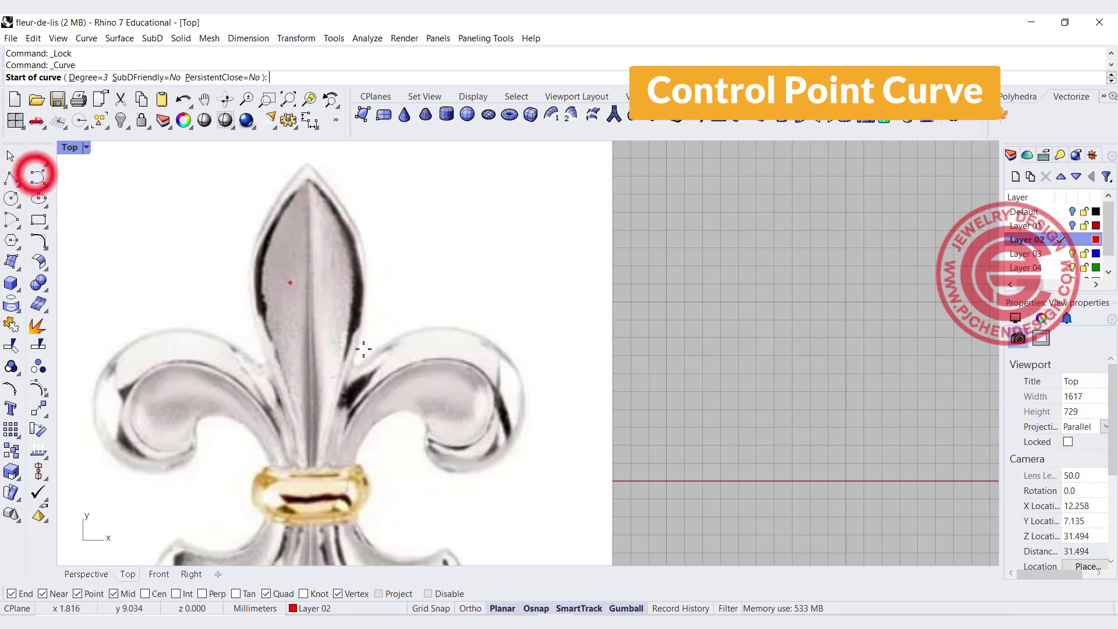
{"action": "left_click", "coordinate": [319, 485]}
{"action": "left_click", "coordinate": [334, 415]}
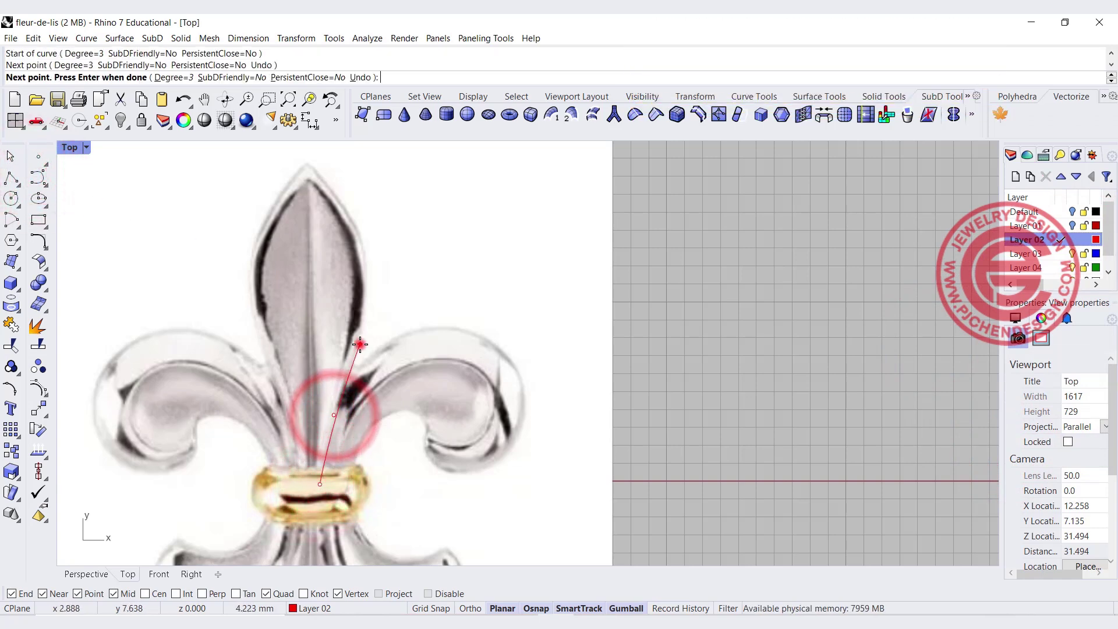
{"action": "left_click", "coordinate": [360, 343]}
{"action": "left_click", "coordinate": [368, 291]}
{"action": "left_click", "coordinate": [368, 238]}
{"action": "left_click", "coordinate": [330, 183]}
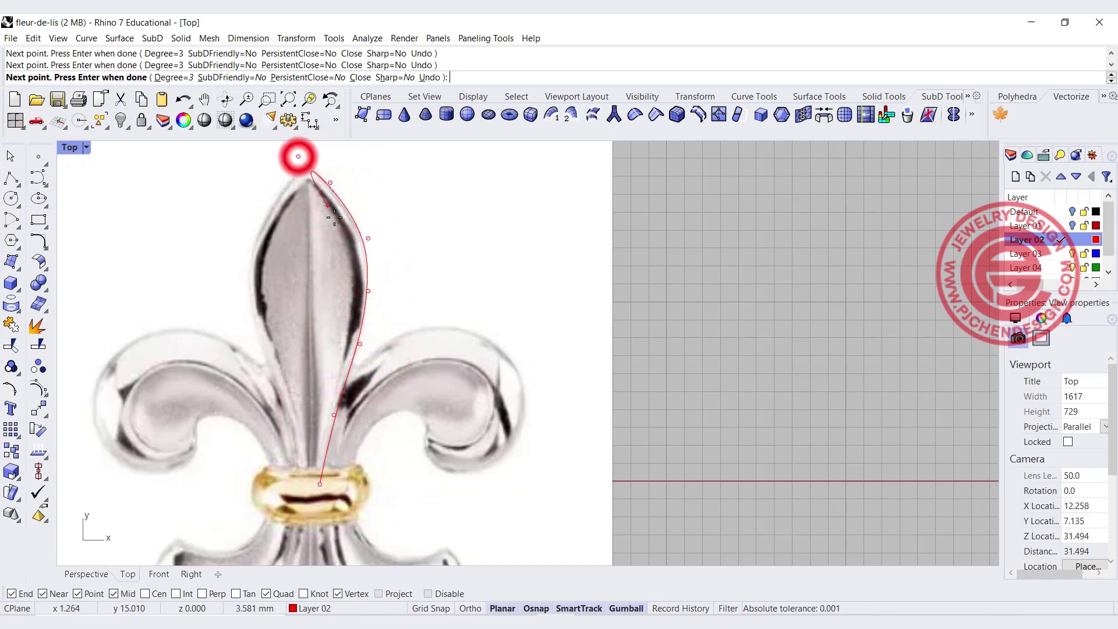
{"action": "key", "text": "Return"}
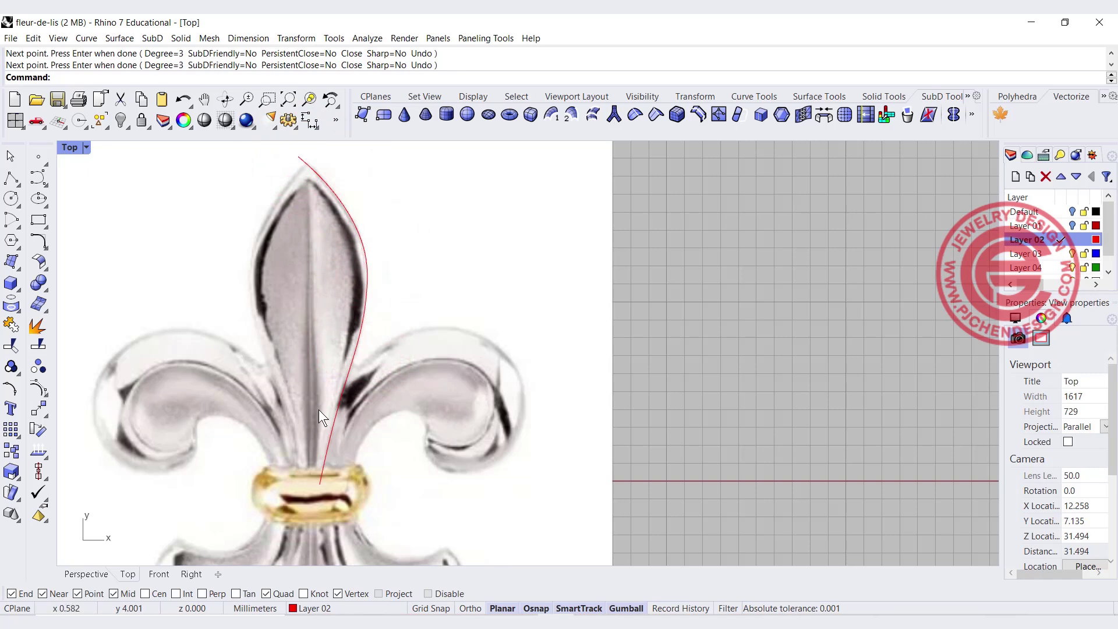
Trace the outer outline of the right curled petal from the gold band to the curl's end with a control point curve
{"action": "key", "text": "Return"}
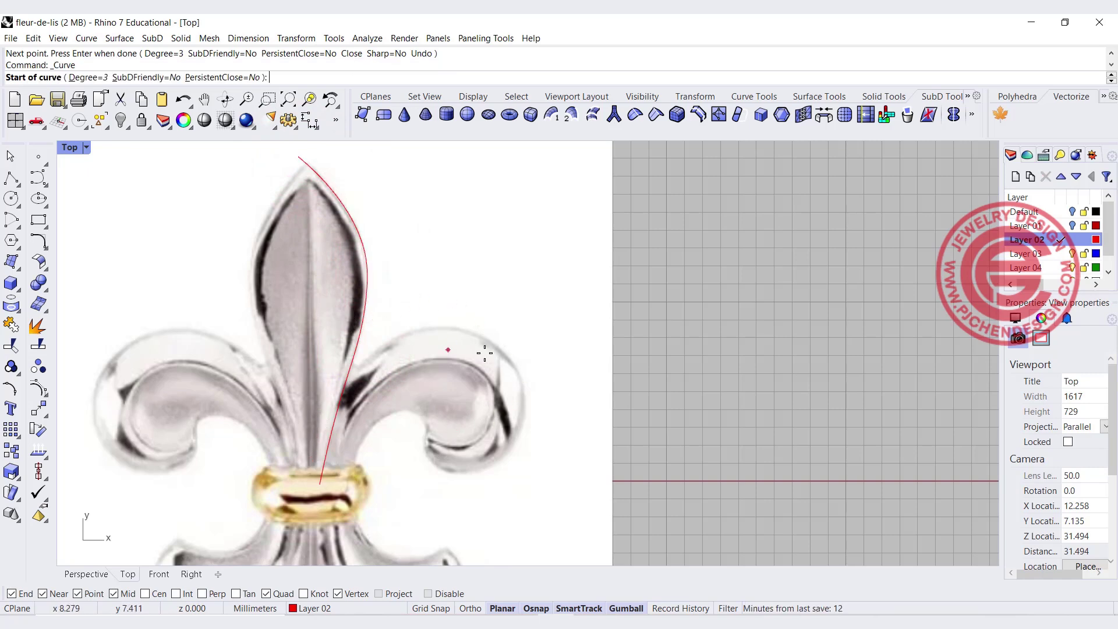
{"action": "scroll", "coordinate": [312, 481], "scroll_direction": "up", "scroll_amount": 2}
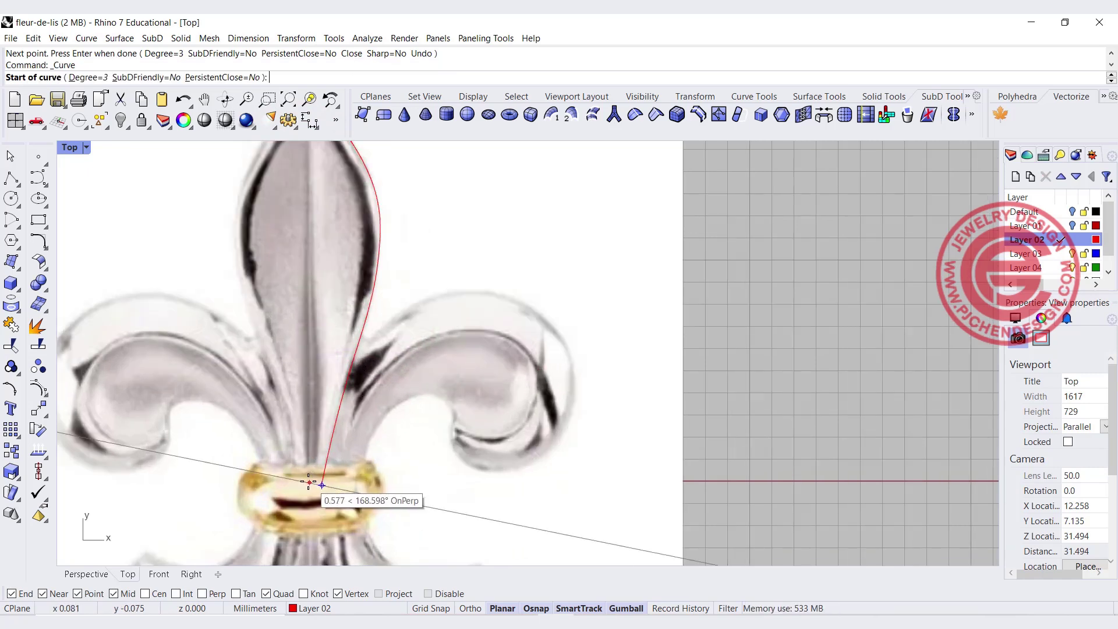
{"action": "left_click", "coordinate": [310, 485]}
{"action": "left_click", "coordinate": [321, 379]}
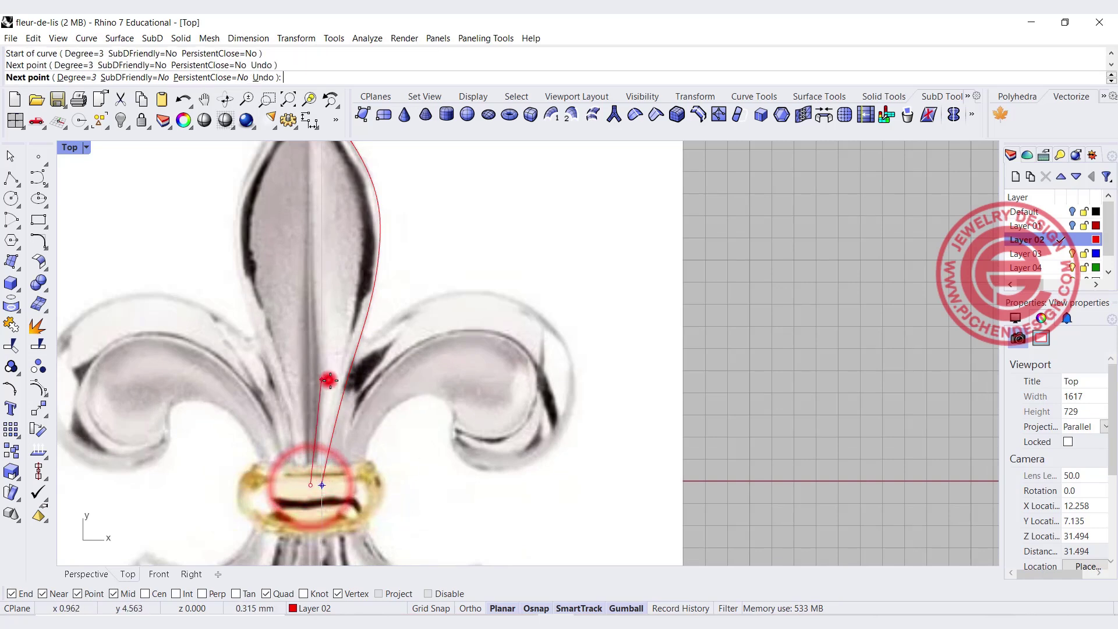
{"action": "left_click", "coordinate": [407, 302]}
{"action": "left_click", "coordinate": [465, 287]}
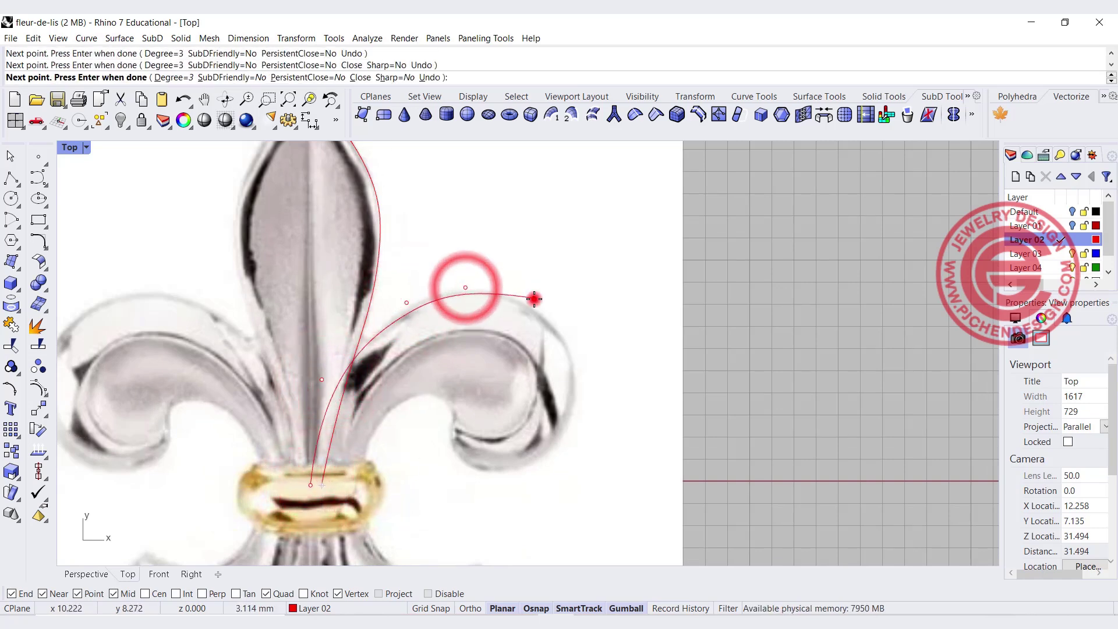
{"action": "left_click", "coordinate": [534, 298]}
{"action": "left_click", "coordinate": [579, 367]}
{"action": "left_click", "coordinate": [572, 418]}
{"action": "left_click", "coordinate": [555, 459]}
{"action": "left_click", "coordinate": [516, 475]}
{"action": "left_click", "coordinate": [474, 469]}
{"action": "left_click", "coordinate": [454, 452]}
{"action": "right_click", "coordinate": [452, 429]}
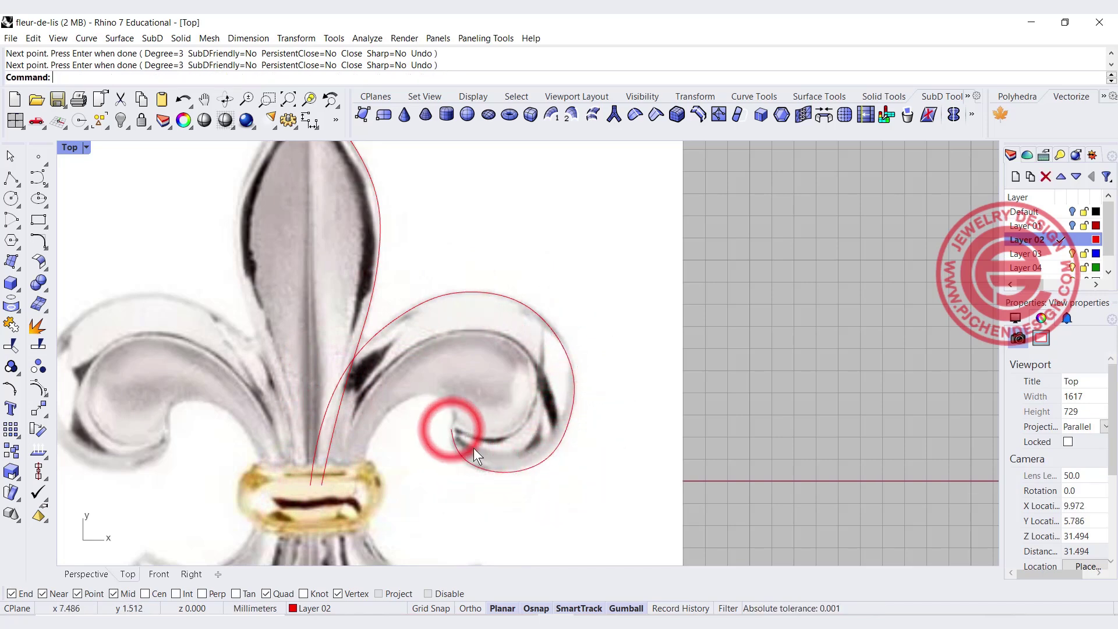
Adjust the control points around the lower curl of the right petal's curve to match the picture's outline
{"action": "scroll", "coordinate": [558, 442], "scroll_direction": "up", "scroll_amount": 4}
{"action": "scroll", "coordinate": [576, 431], "scroll_direction": "up", "scroll_amount": 2}
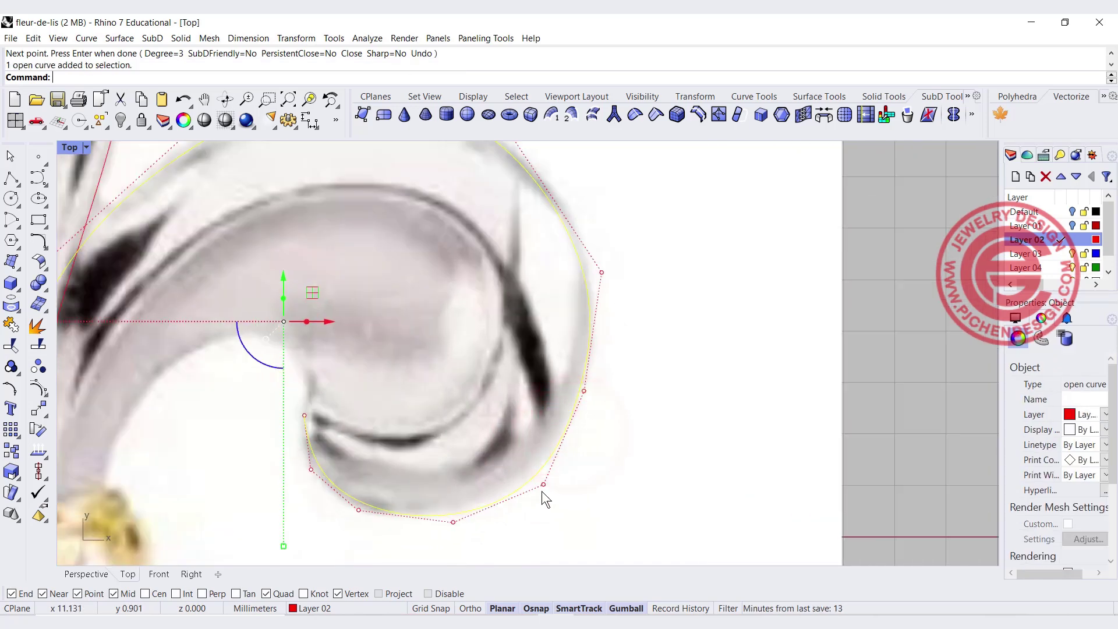
{"action": "left_click", "coordinate": [551, 472]}
{"action": "left_click_drag", "start_coordinate": [576, 458], "coordinate": [581, 448]}
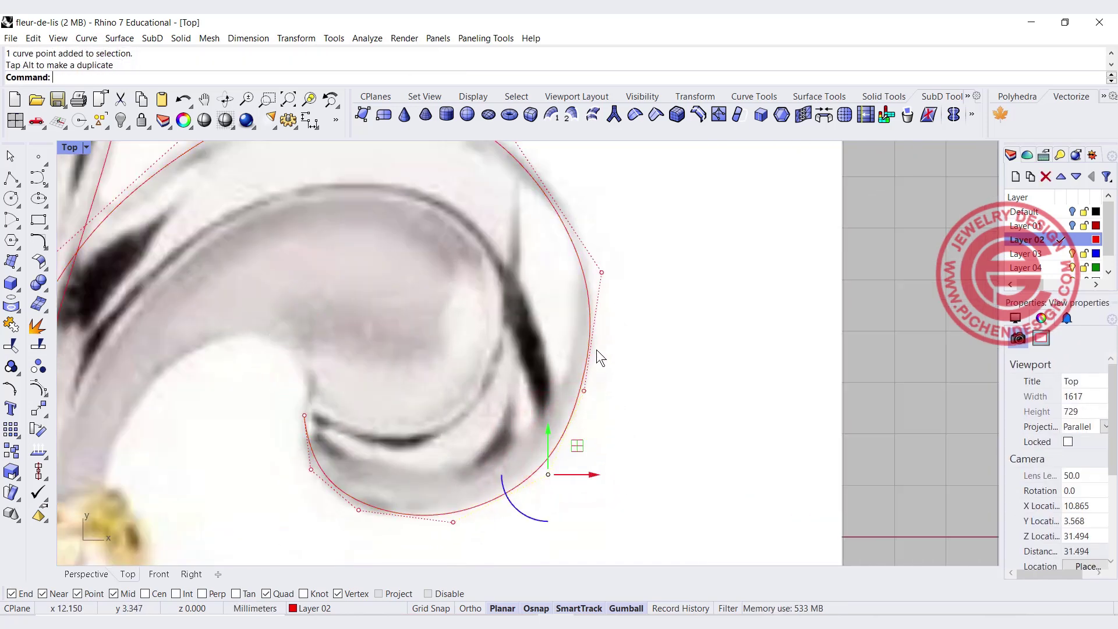
{"action": "left_click", "coordinate": [359, 510]}
{"action": "left_click_drag", "start_coordinate": [388, 482], "coordinate": [394, 492]}
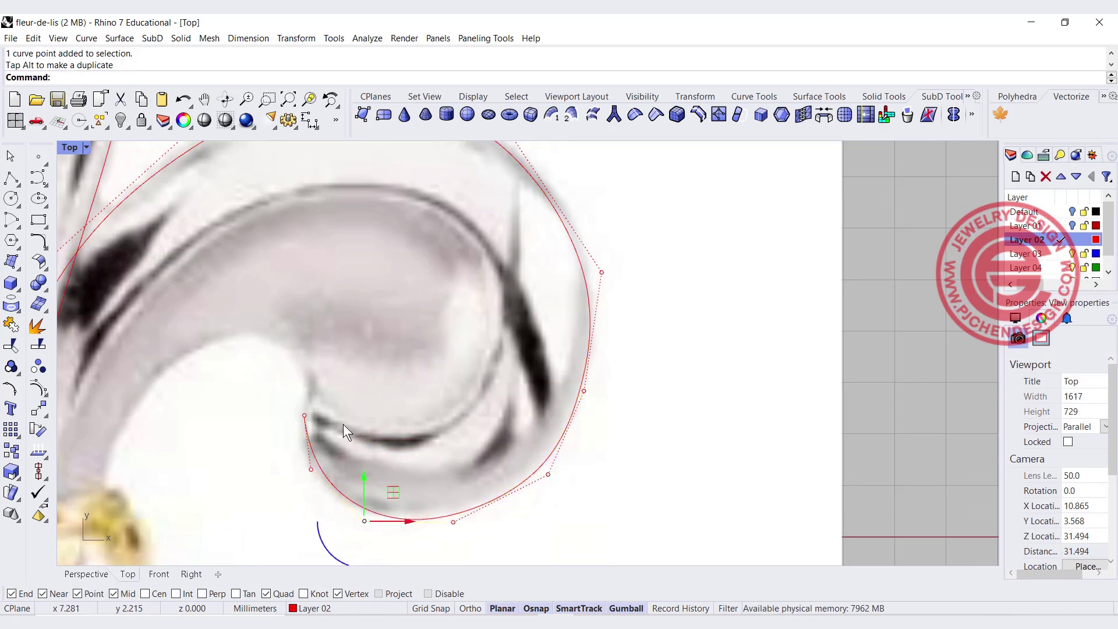
{"action": "left_click", "coordinate": [305, 456]}
{"action": "left_click_drag", "start_coordinate": [344, 442], "coordinate": [335, 449]}
{"action": "scroll", "coordinate": [413, 366], "scroll_direction": "down", "scroll_amount": 4}
{"action": "right_click_drag", "start_coordinate": [336, 374], "coordinate": [494, 377]}
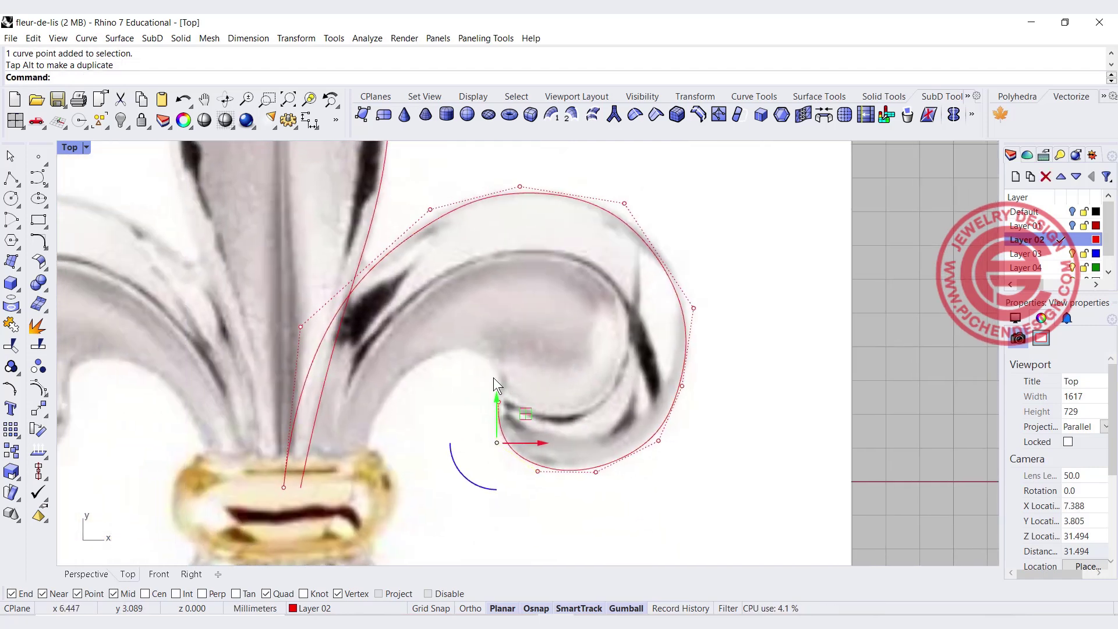
{"action": "left_click", "coordinate": [301, 389]}
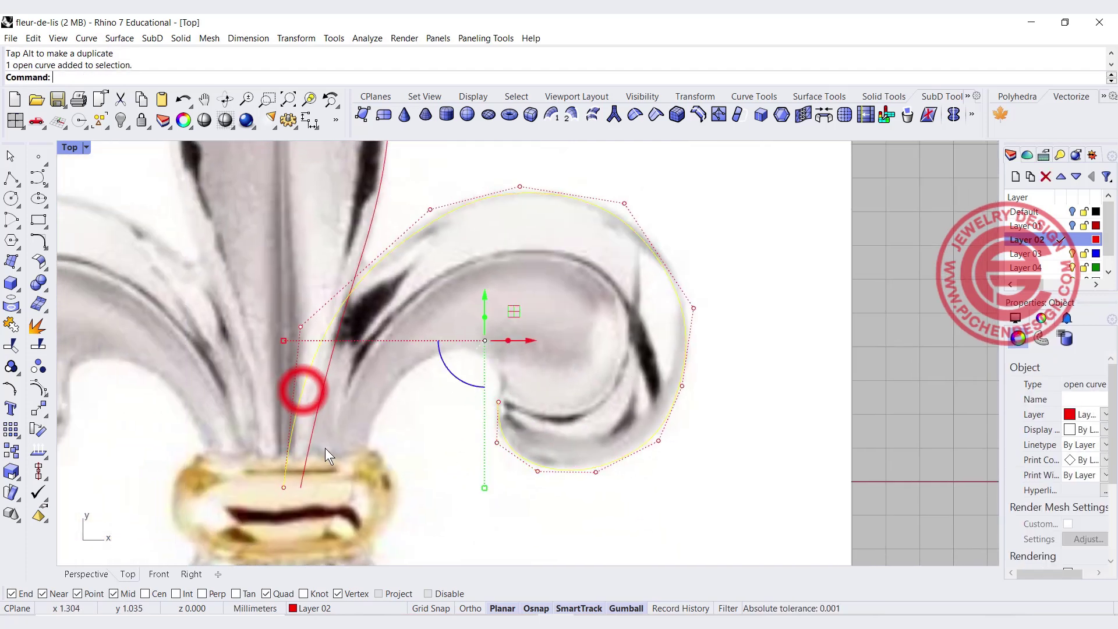
{"action": "left_click", "coordinate": [439, 464]}
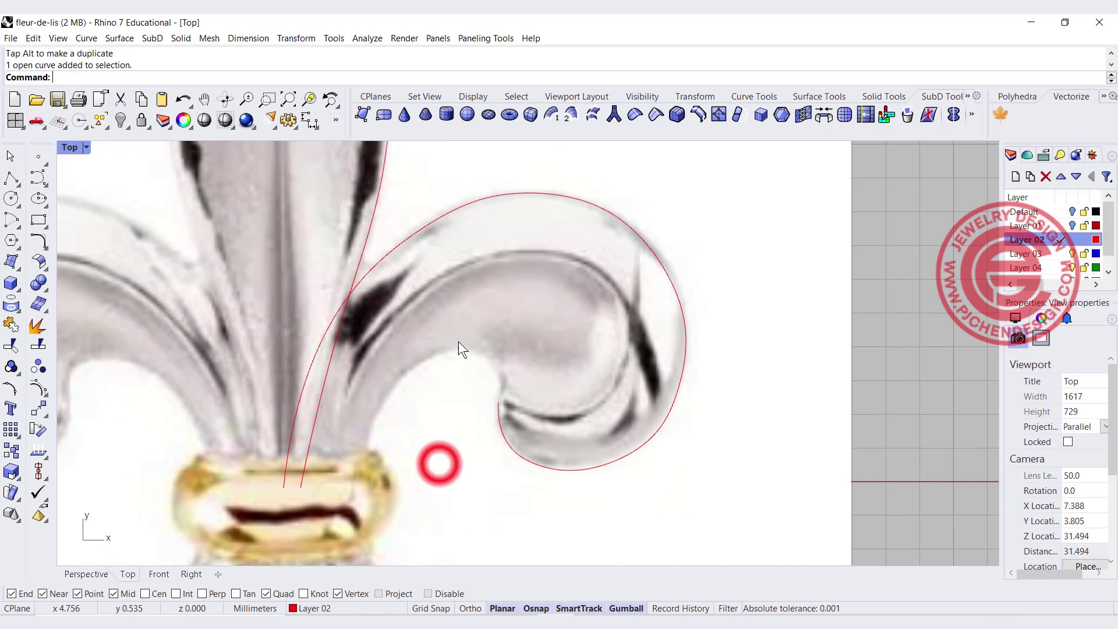
Reposition the control points along the upper arch of the right petal's curve to follow the picture's outline
{"action": "left_click", "coordinate": [442, 213]}
{"action": "scroll", "coordinate": [416, 220], "scroll_direction": "up", "scroll_amount": 3}
{"action": "left_click", "coordinate": [418, 210]}
{"action": "left_click_drag", "start_coordinate": [447, 182], "coordinate": [419, 186]}
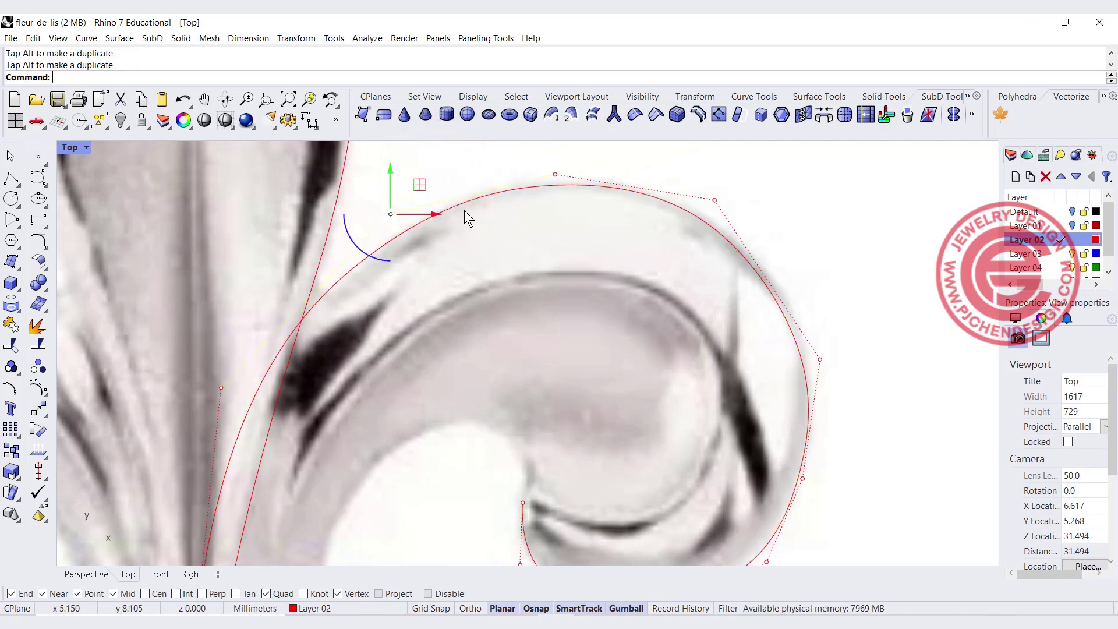
{"action": "left_click", "coordinate": [555, 175]}
{"action": "left_click_drag", "start_coordinate": [586, 150], "coordinate": [599, 160]}
{"action": "scroll", "coordinate": [729, 249], "scroll_direction": "down", "scroll_amount": 6}
{"action": "right_click_drag", "start_coordinate": [729, 355], "coordinate": [670, 348]}
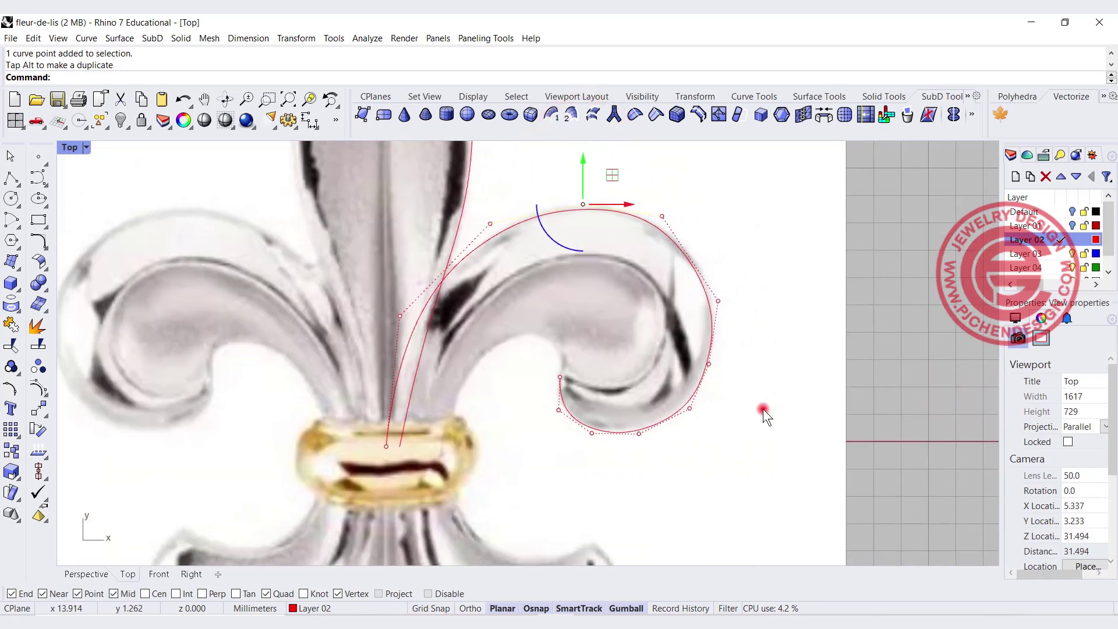
Trace the inner ridge line of the right curled petal from the gold band around to the curl's end with a degree 3 control point curve
{"action": "left_click", "coordinate": [37, 177]}
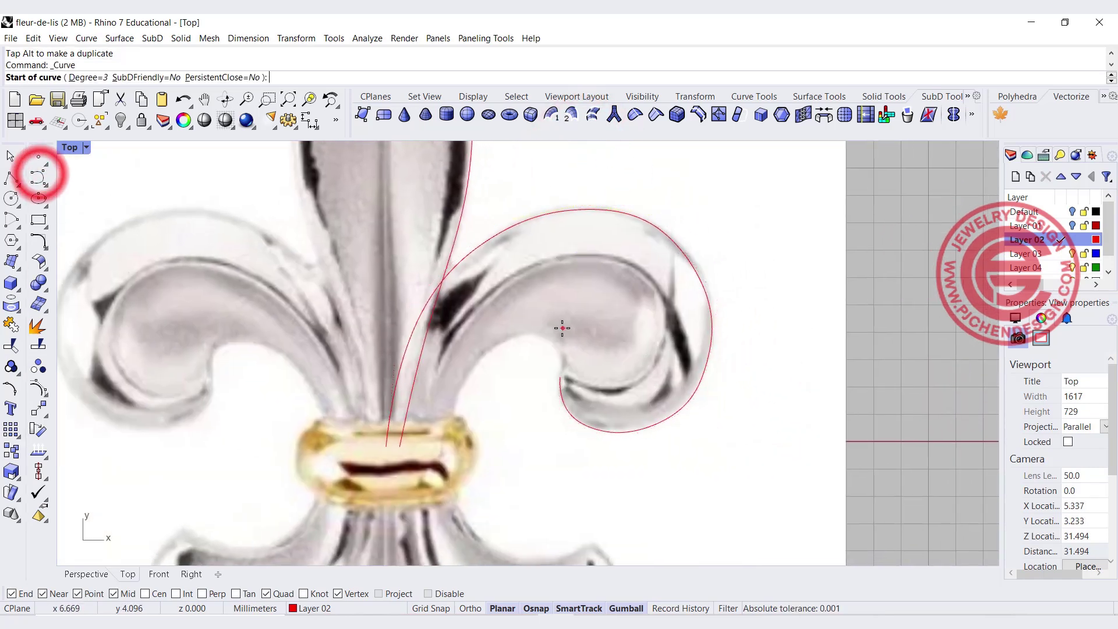
{"action": "left_click", "coordinate": [423, 447]}
{"action": "left_click", "coordinate": [435, 362]}
{"action": "left_click", "coordinate": [460, 316]}
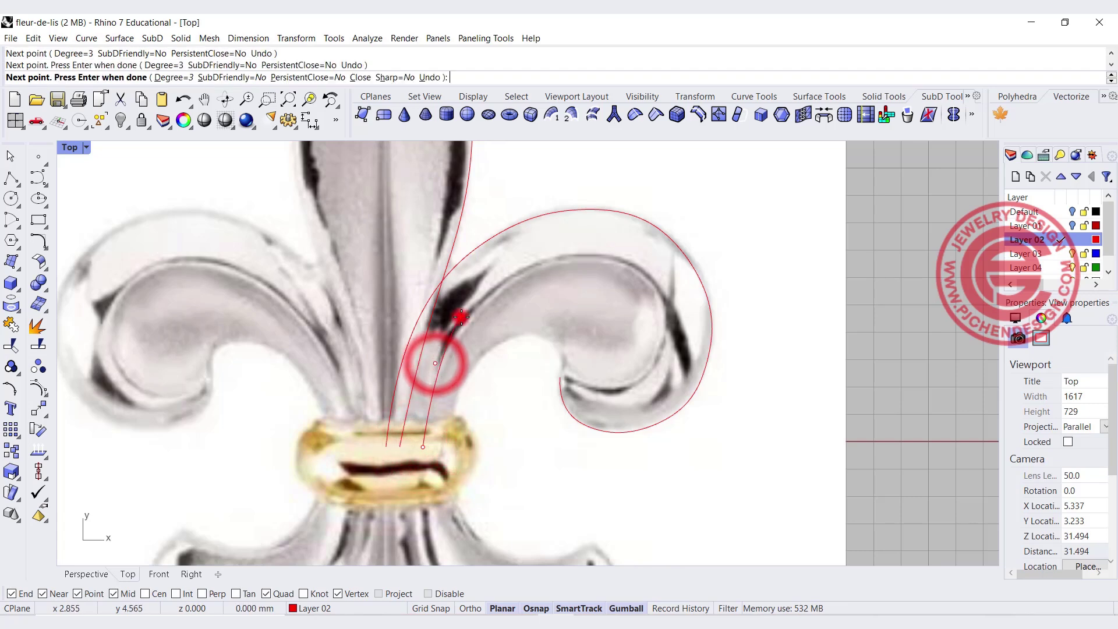
{"action": "left_click", "coordinate": [510, 280]}
{"action": "left_click", "coordinate": [557, 254]}
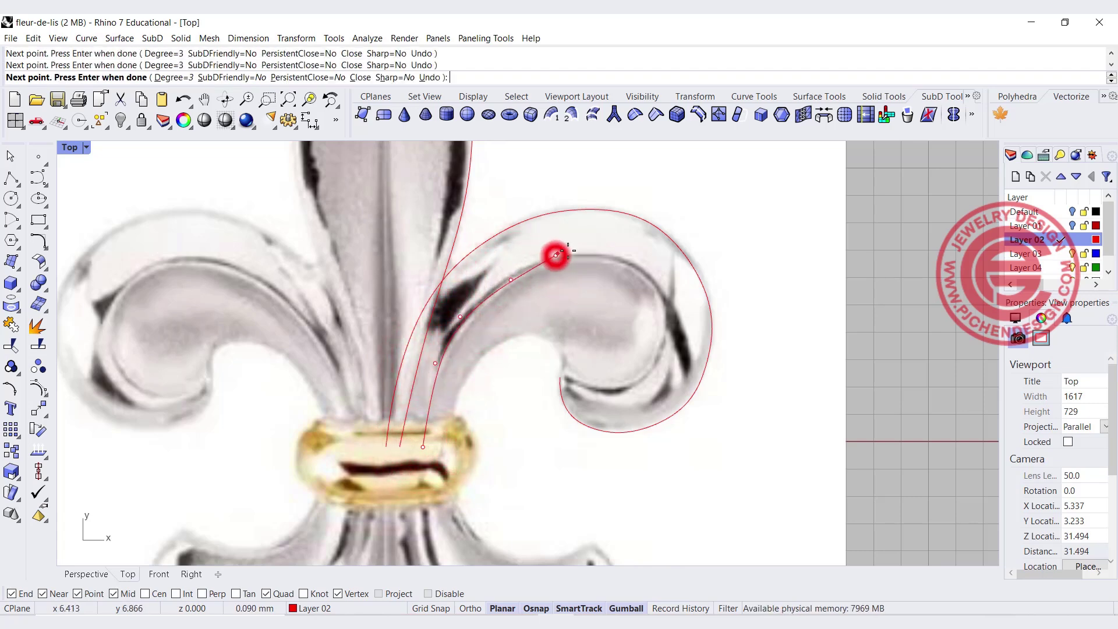
{"action": "left_click", "coordinate": [611, 256]}
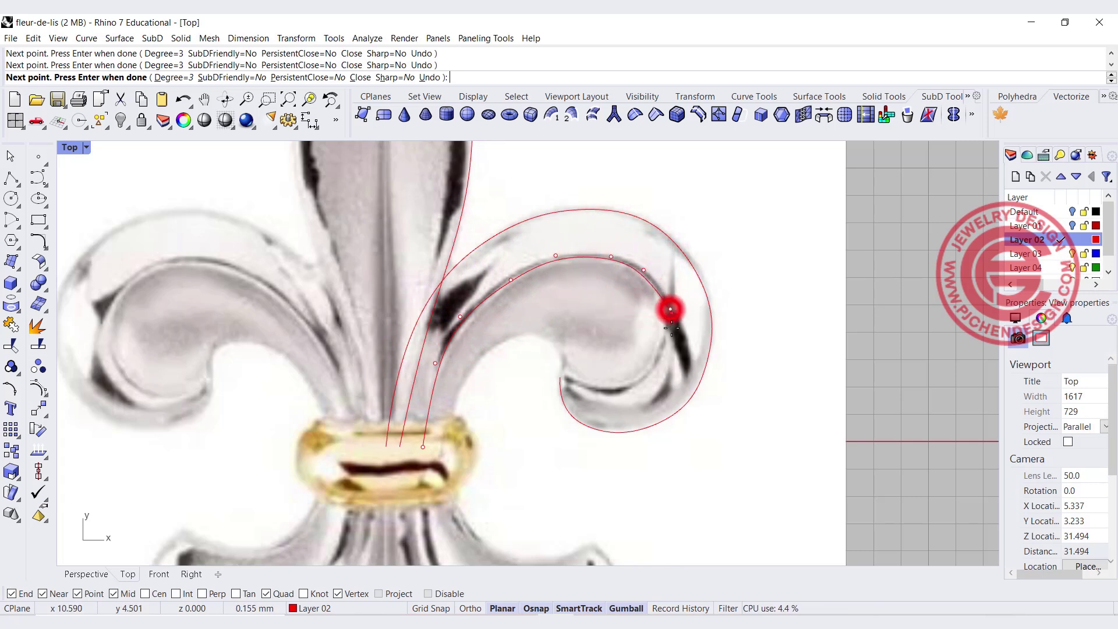
{"action": "left_click", "coordinate": [662, 356]}
{"action": "left_click", "coordinate": [638, 388]}
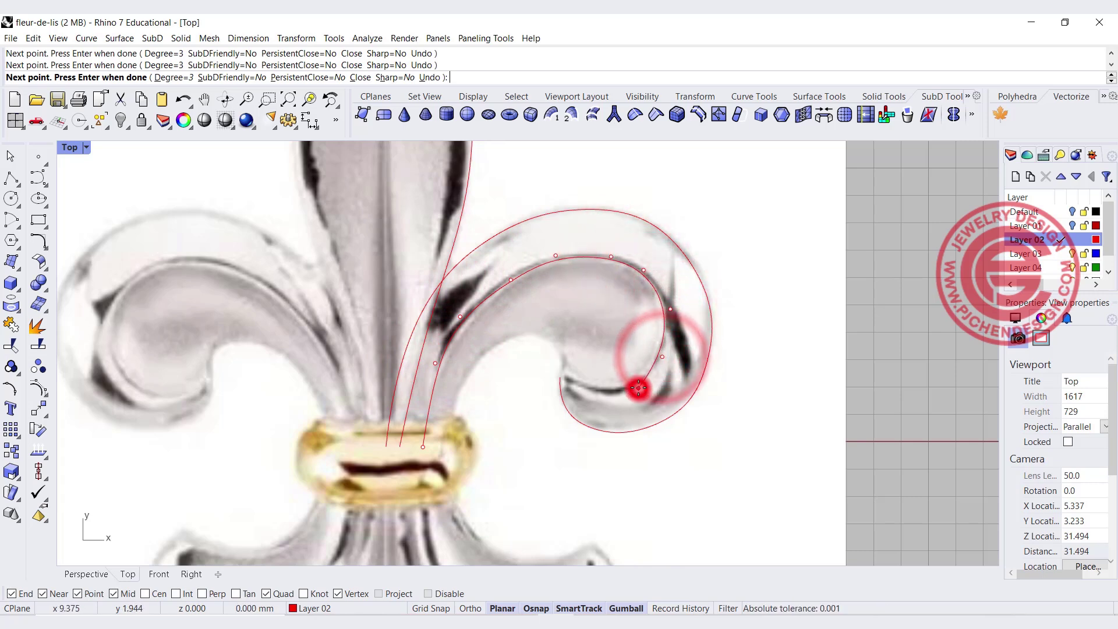
{"action": "left_click", "coordinate": [606, 396]}
{"action": "left_click", "coordinate": [561, 379]}
{"action": "key", "text": "Return"}
{"action": "left_click", "coordinate": [662, 309]}
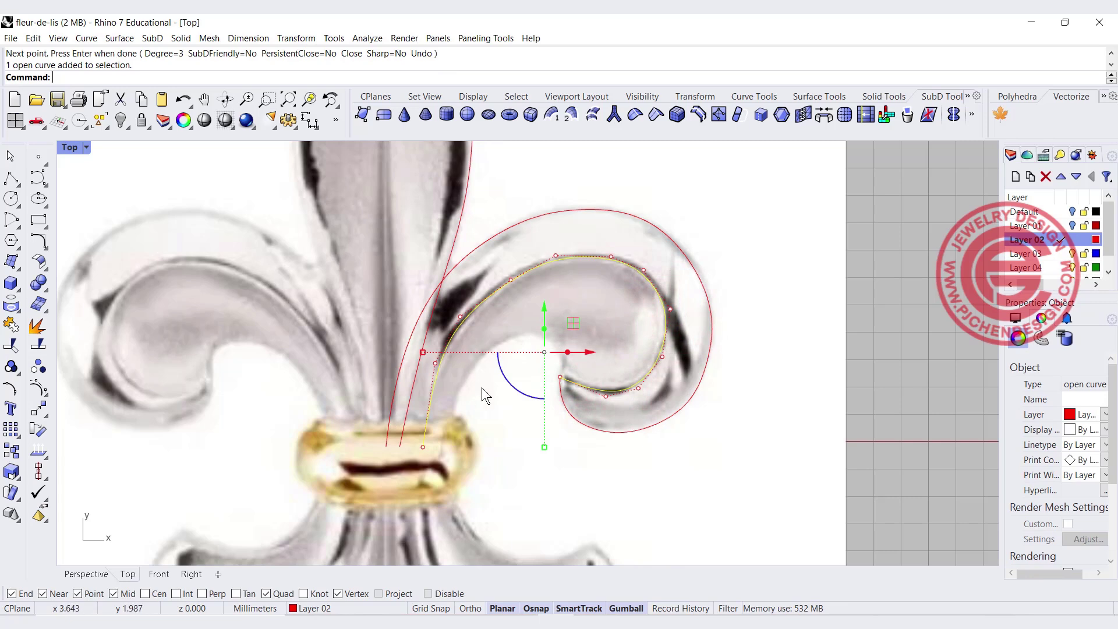
Trace the lower inside edge of the right curled petal from the gold band to the curl's end with a control point curve
{"action": "key", "text": "Return"}
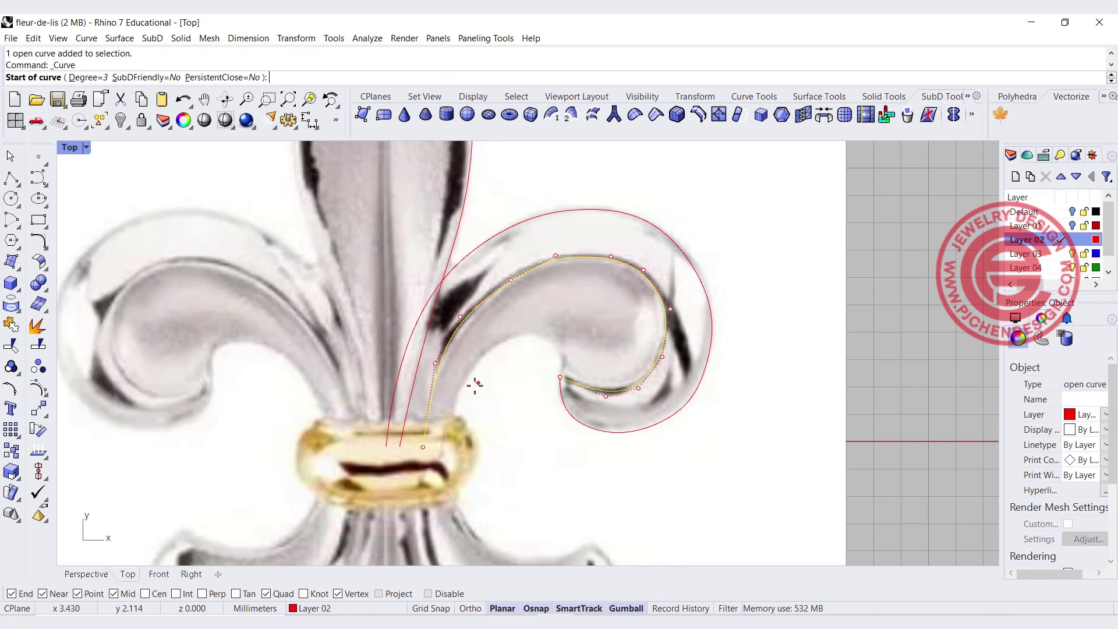
{"action": "left_click", "coordinate": [445, 447]}
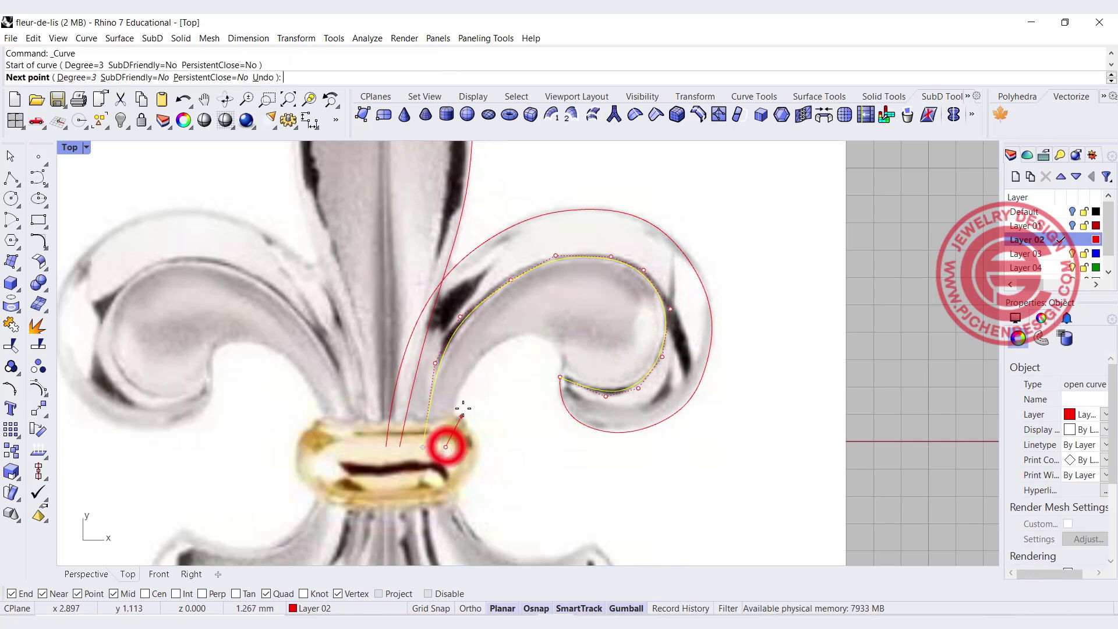
{"action": "left_click", "coordinate": [451, 396]}
{"action": "left_click", "coordinate": [480, 352]}
{"action": "left_click", "coordinate": [511, 336]}
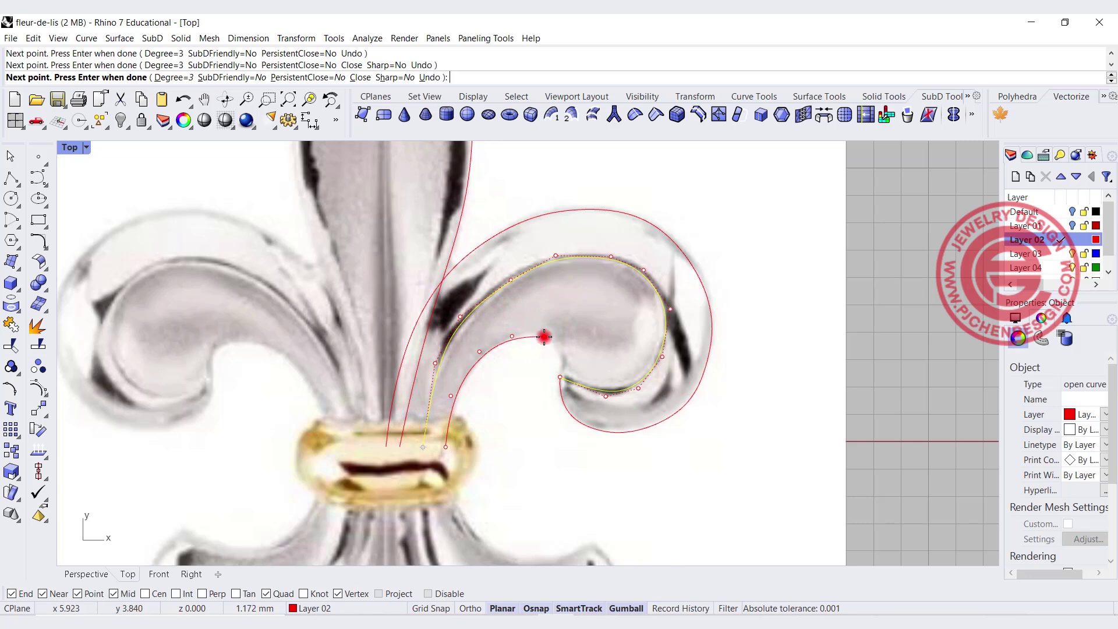
{"action": "left_click", "coordinate": [544, 337]}
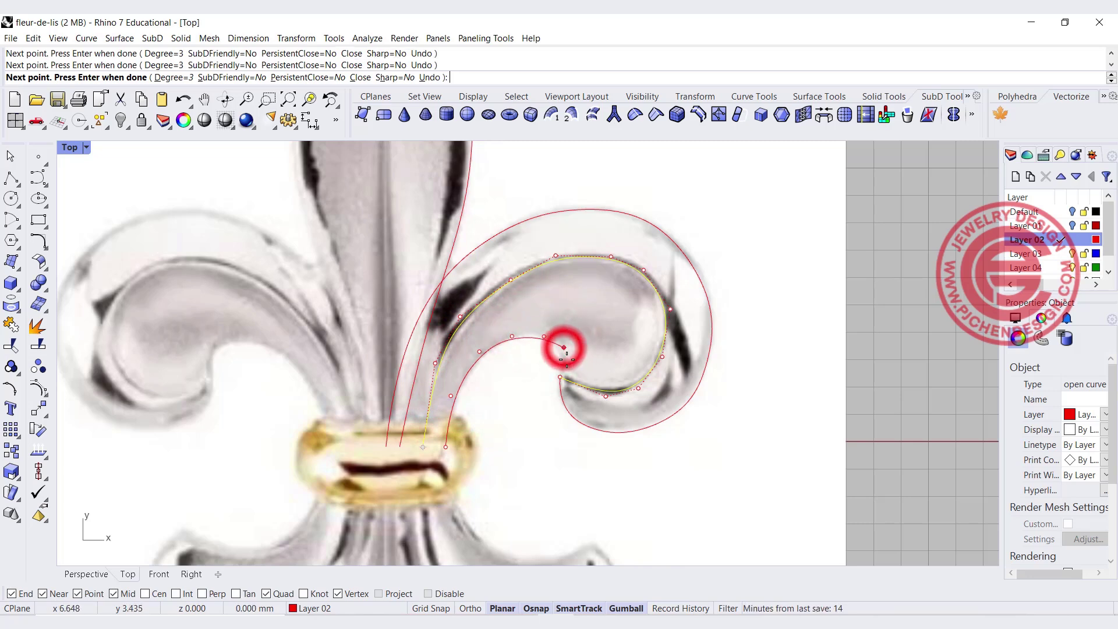
{"action": "scroll", "coordinate": [566, 366], "scroll_direction": "up", "scroll_amount": 3}
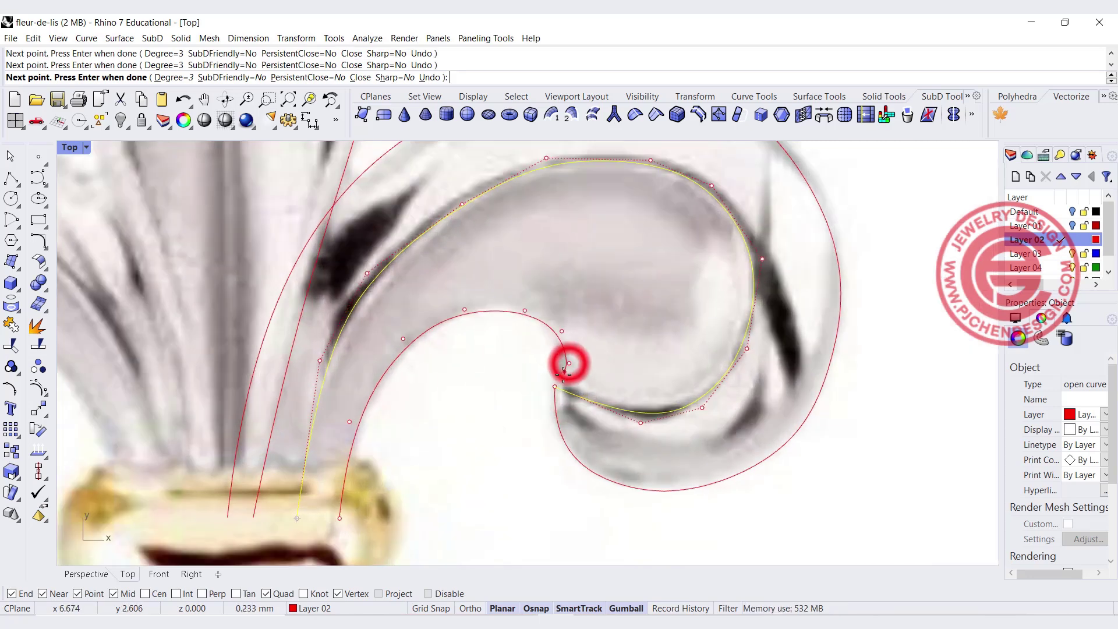
{"action": "right_click", "coordinate": [561, 380]}
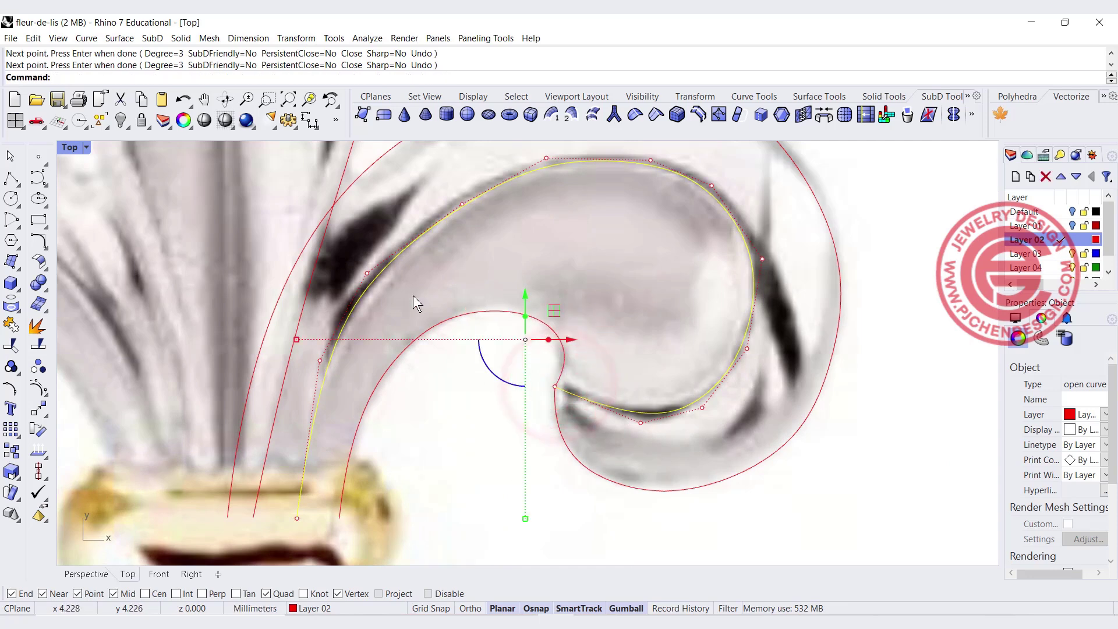
{"action": "scroll", "coordinate": [478, 300], "scroll_direction": "down", "scroll_amount": 3}
{"action": "left_click", "coordinate": [779, 452]}
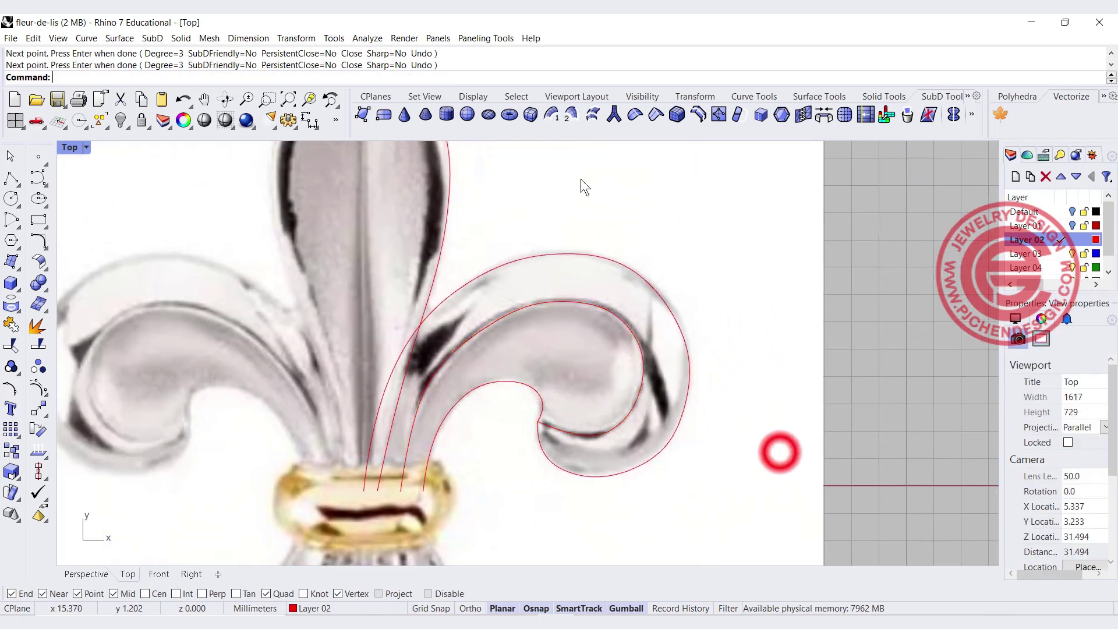
Unlock the reference picture and hide it so only the traced curves are displayed
{"action": "scroll", "coordinate": [521, 331], "scroll_direction": "down", "scroll_amount": 1}
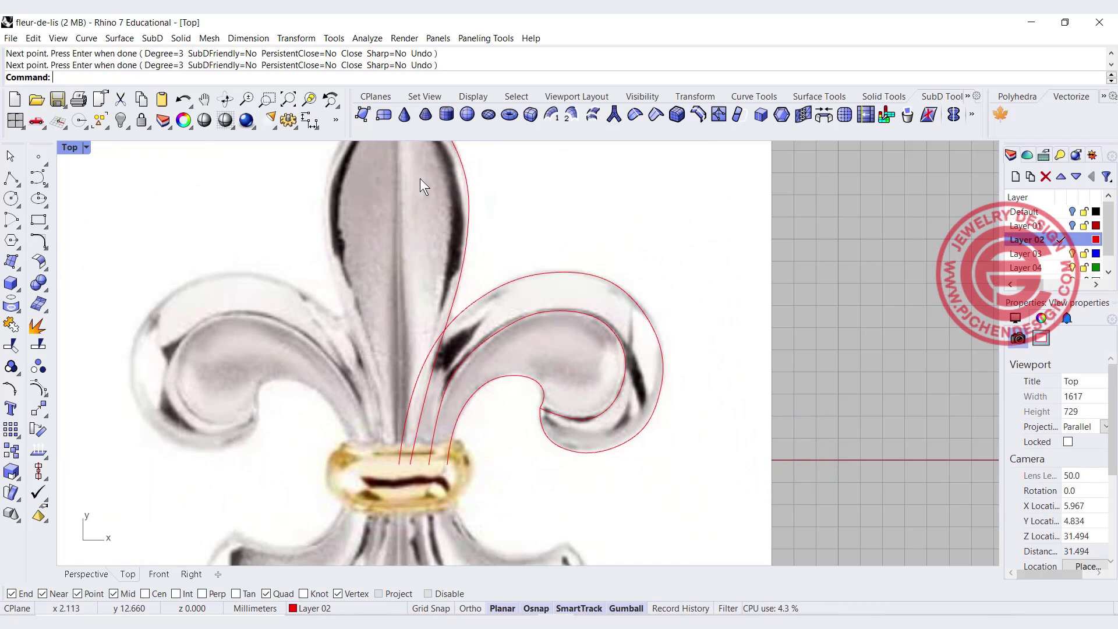
{"action": "scroll", "coordinate": [480, 290], "scroll_direction": "down", "scroll_amount": 2}
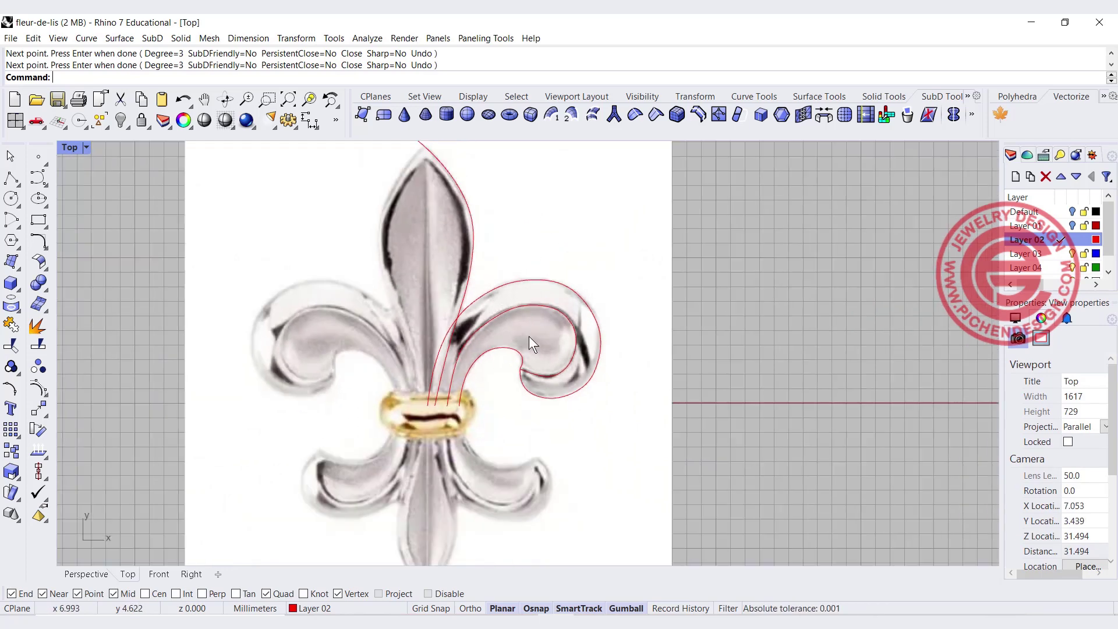
{"action": "left_click", "coordinate": [141, 118]}
{"action": "left_click", "coordinate": [591, 229]}
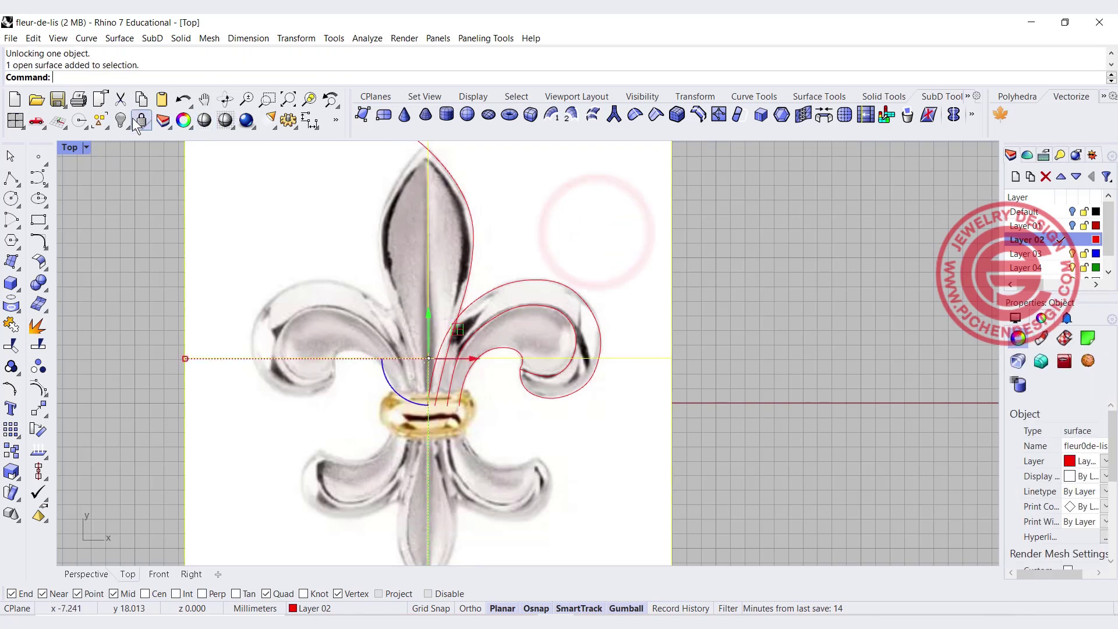
{"action": "left_click", "coordinate": [121, 120]}
{"action": "scroll", "coordinate": [522, 298], "scroll_direction": "down", "scroll_amount": 2}
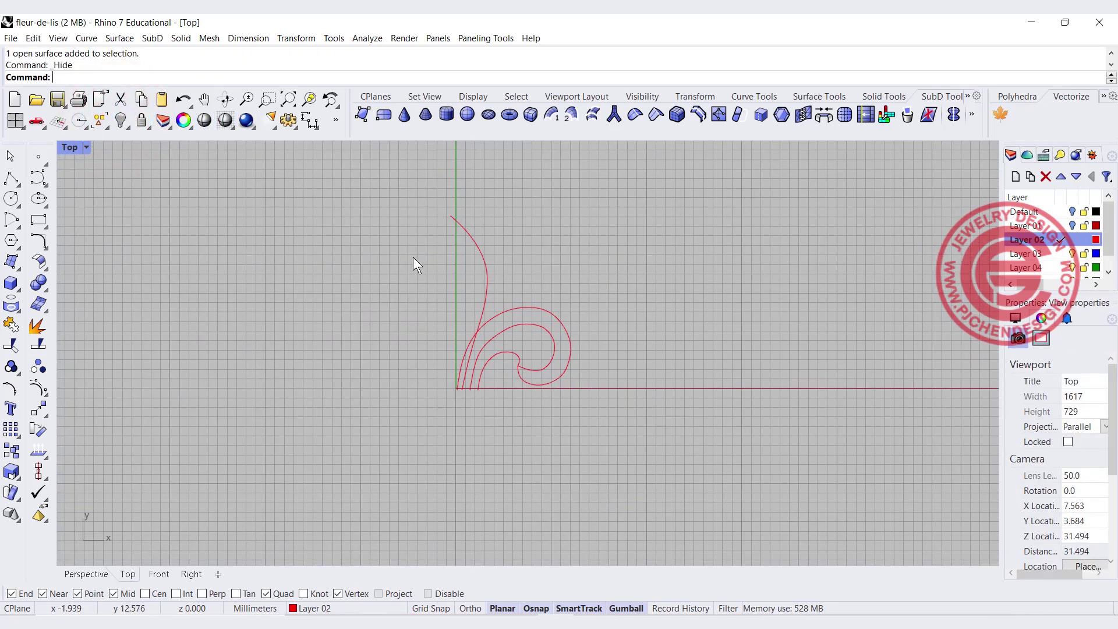
{"action": "scroll", "coordinate": [524, 345], "scroll_direction": "up", "scroll_amount": 2}
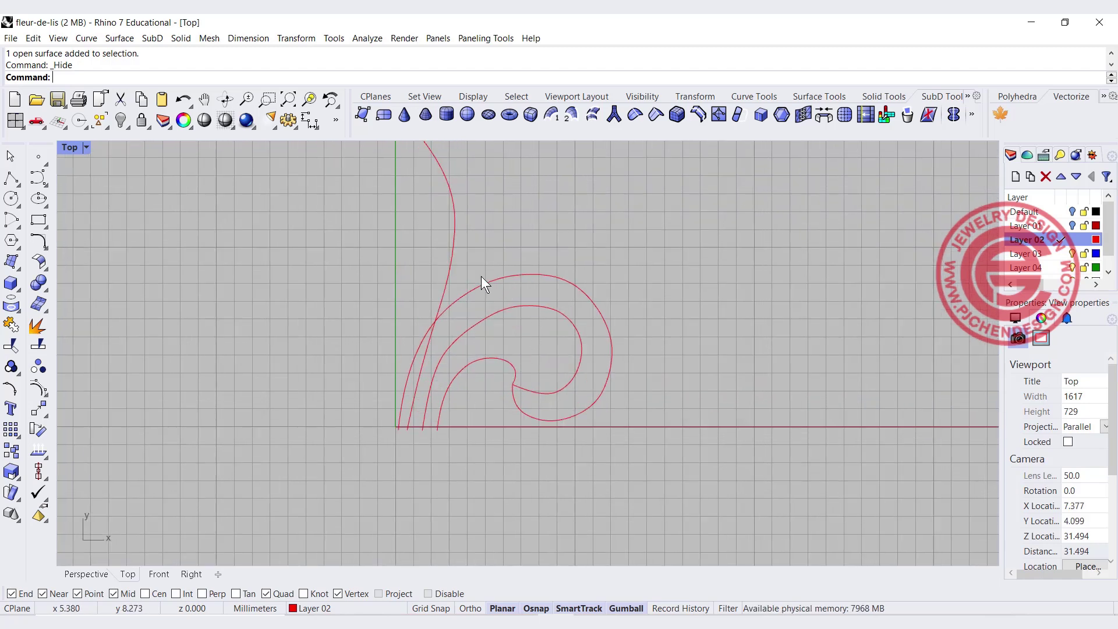
{"action": "scroll", "coordinate": [439, 278], "scroll_direction": "down", "scroll_amount": 2}
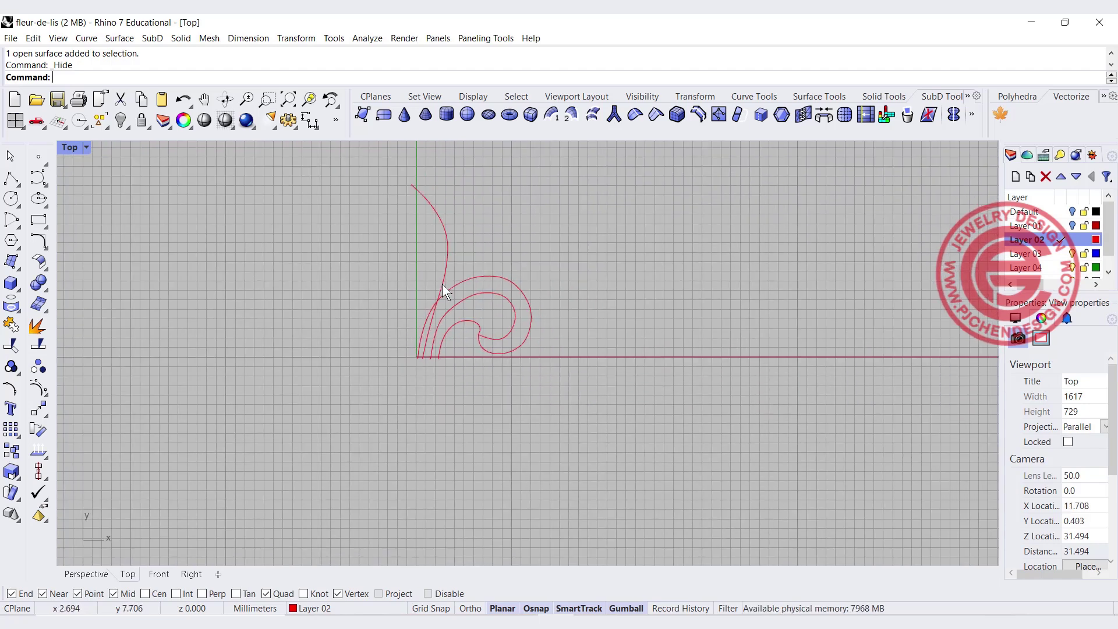
Show the hidden reference picture and dimension the fleur-de-lis's full height from its top tip to its bottom tip
{"action": "key", "text": "ctrl+alt+h"}
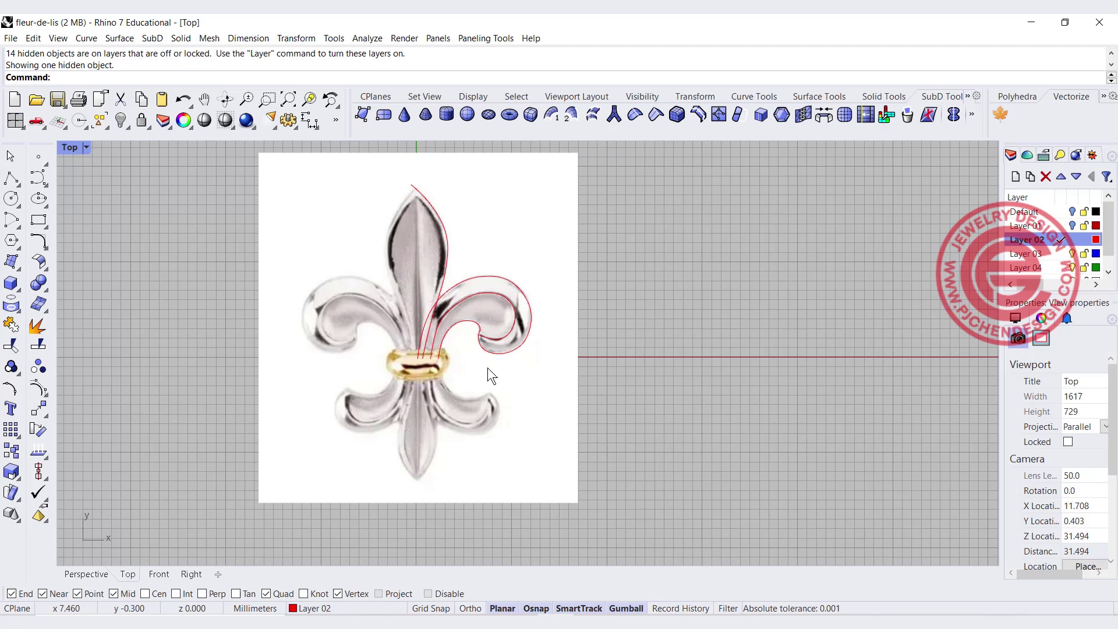
{"action": "left_click", "coordinate": [315, 120]}
{"action": "left_click", "coordinate": [417, 189]}
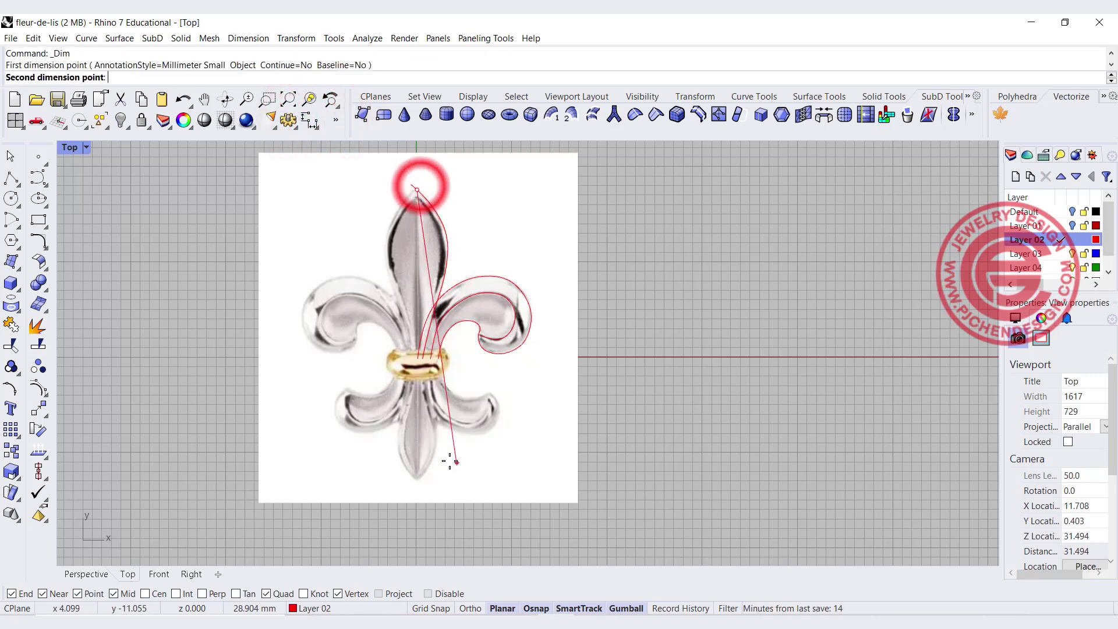
{"action": "left_click", "coordinate": [418, 479]}
{"action": "left_click", "coordinate": [779, 468]}
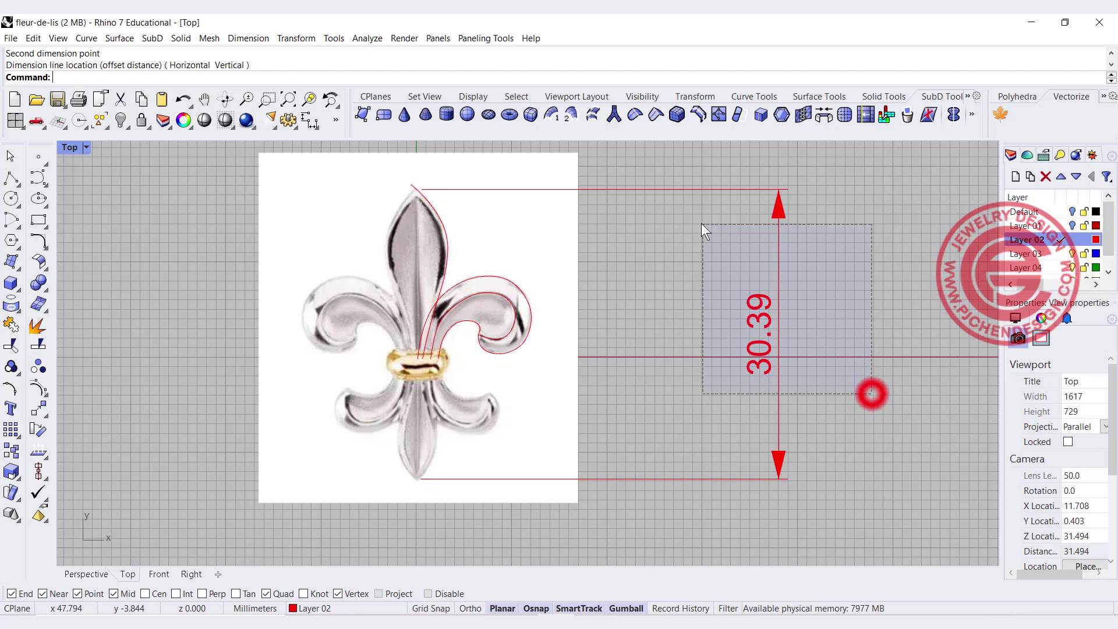
Delete the vertical height dimension beside the picture
{"action": "left_click_drag", "start_coordinate": [701, 223], "coordinate": [697, 222]}
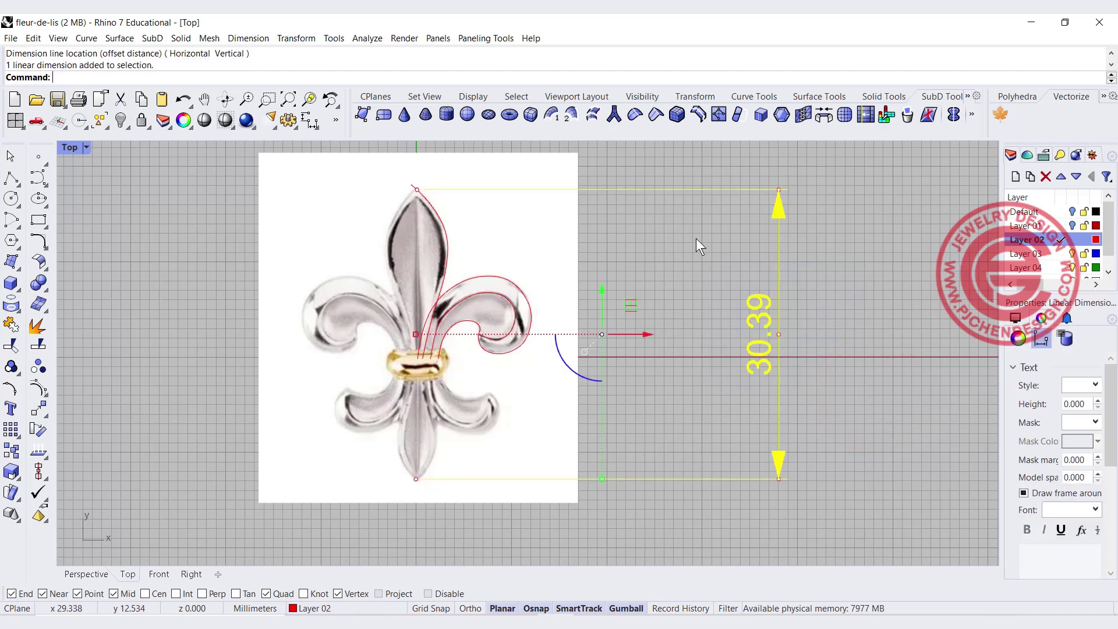
{"action": "key", "text": "Delete"}
{"action": "left_click", "coordinate": [683, 274]}
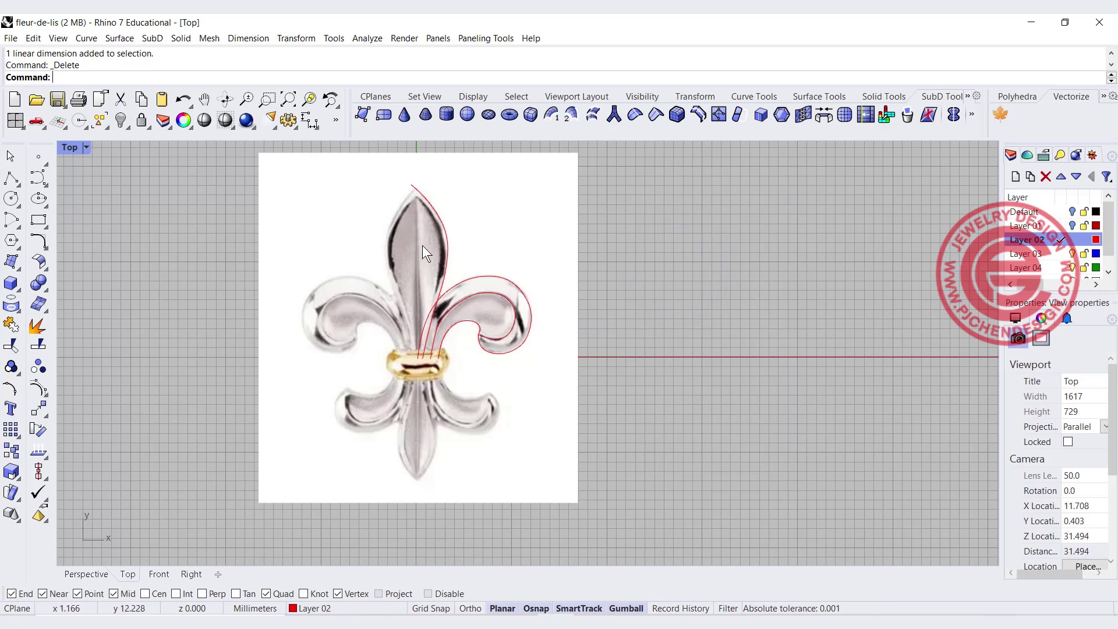
Undo the accidental move of the reference picture and hide the picture
{"action": "left_click_drag", "start_coordinate": [529, 215], "coordinate": [525, 222]}
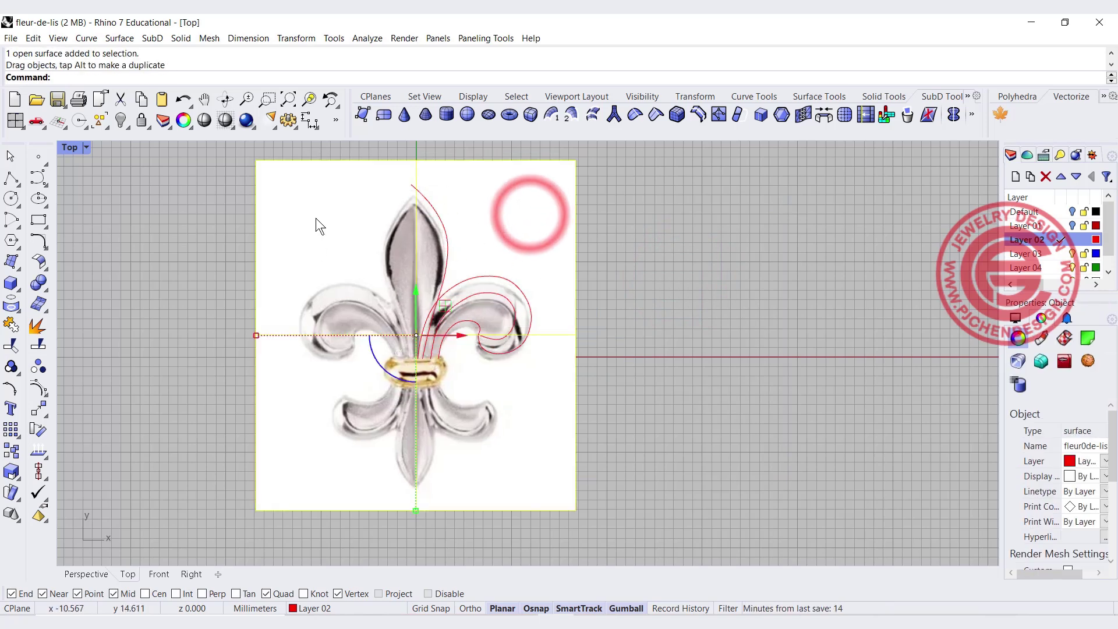
{"action": "key", "text": "ctrl+z"}
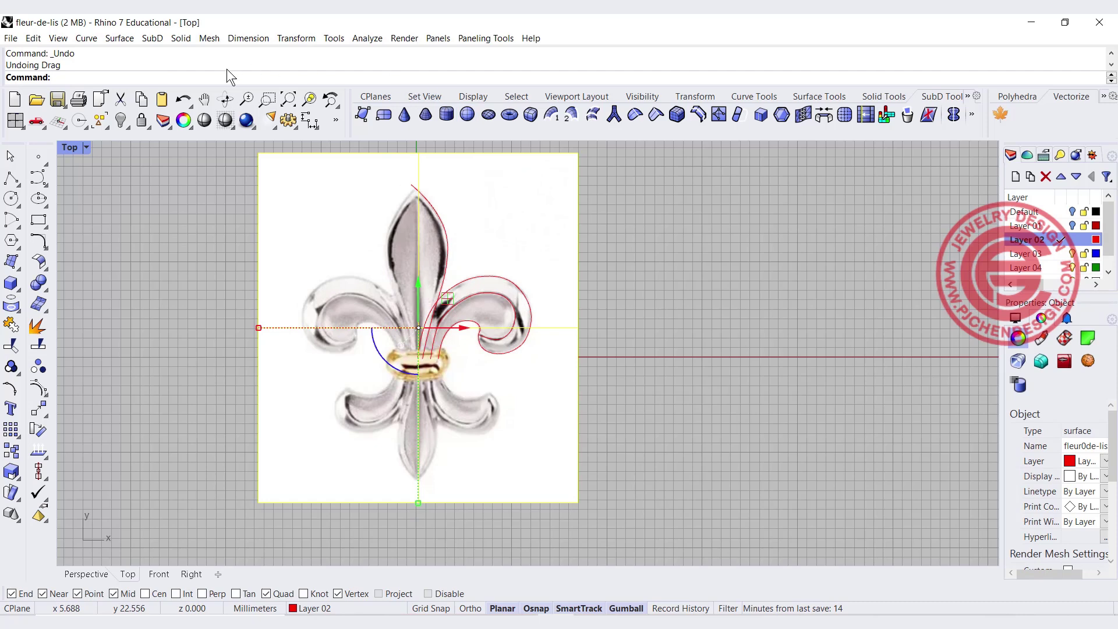
{"action": "left_click", "coordinate": [119, 121]}
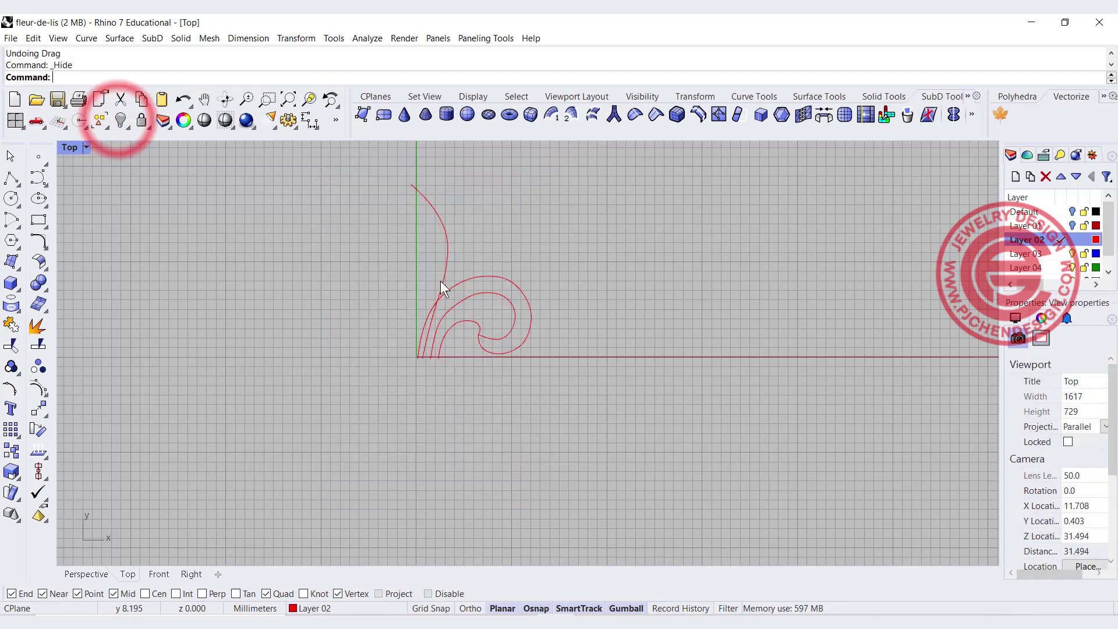
Mirror a copy of the central petal's edge curve across the vertical axis, starting the mirror plane at the origin (0)
{"action": "scroll", "coordinate": [454, 220], "scroll_direction": "up", "scroll_amount": 3}
{"action": "left_click", "coordinate": [447, 236]}
{"action": "left_click", "coordinate": [37, 404]}
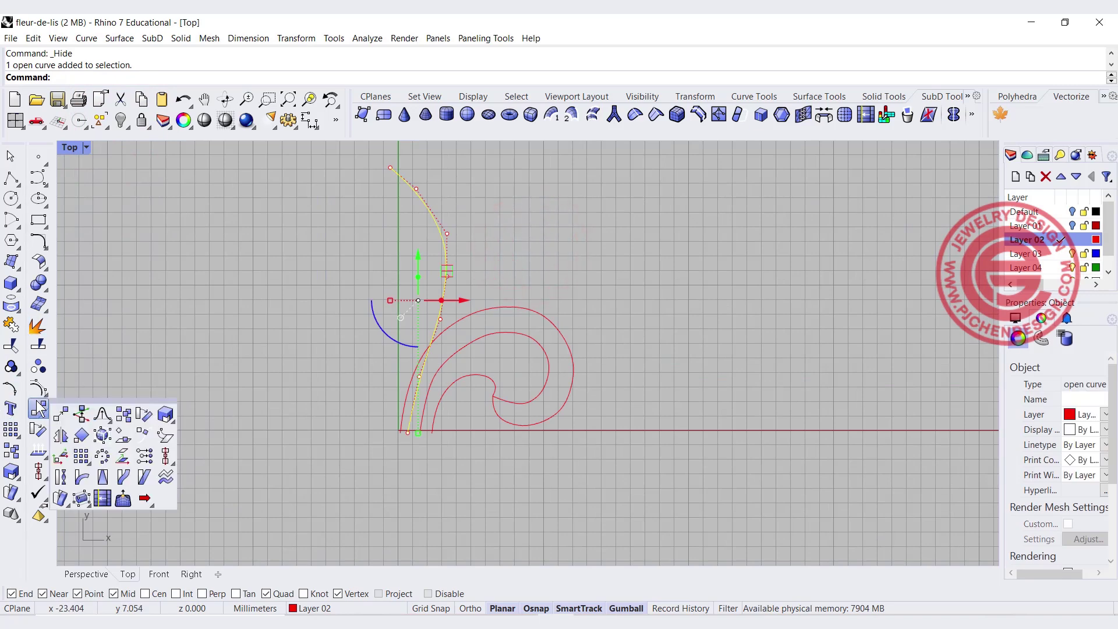
{"action": "left_click", "coordinate": [75, 441]}
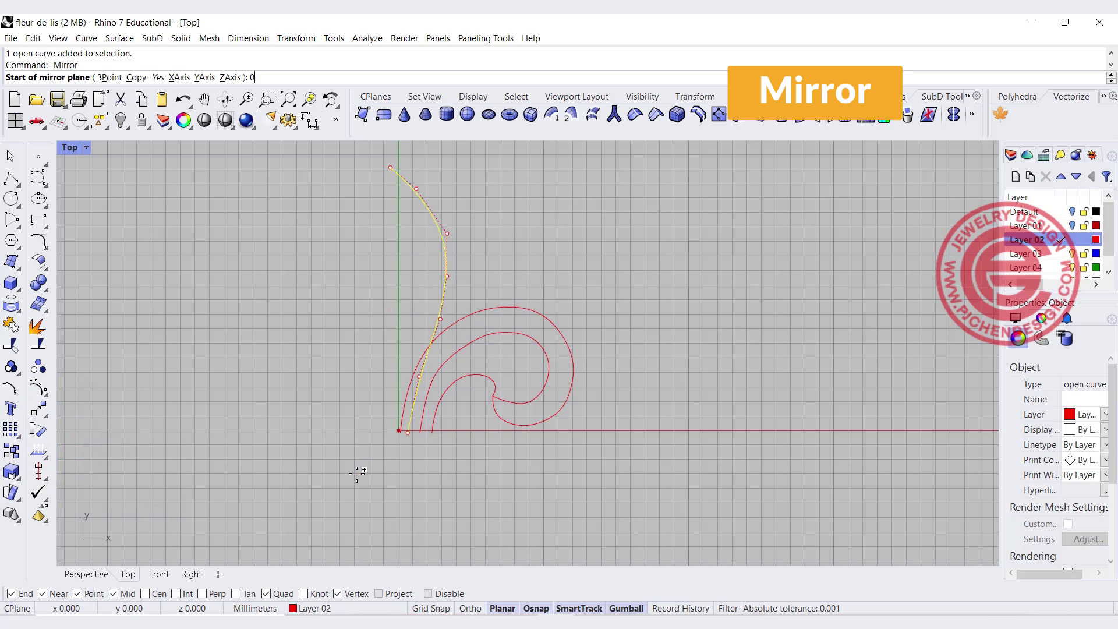
{"action": "left_click", "coordinate": [399, 431]}
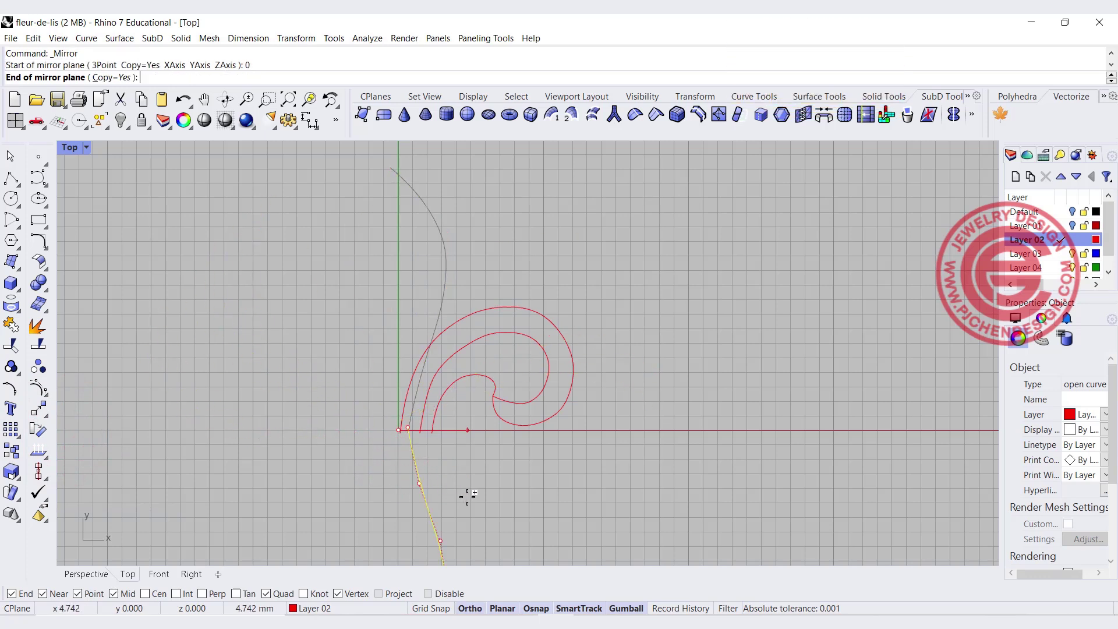
{"action": "left_click", "coordinate": [401, 475]}
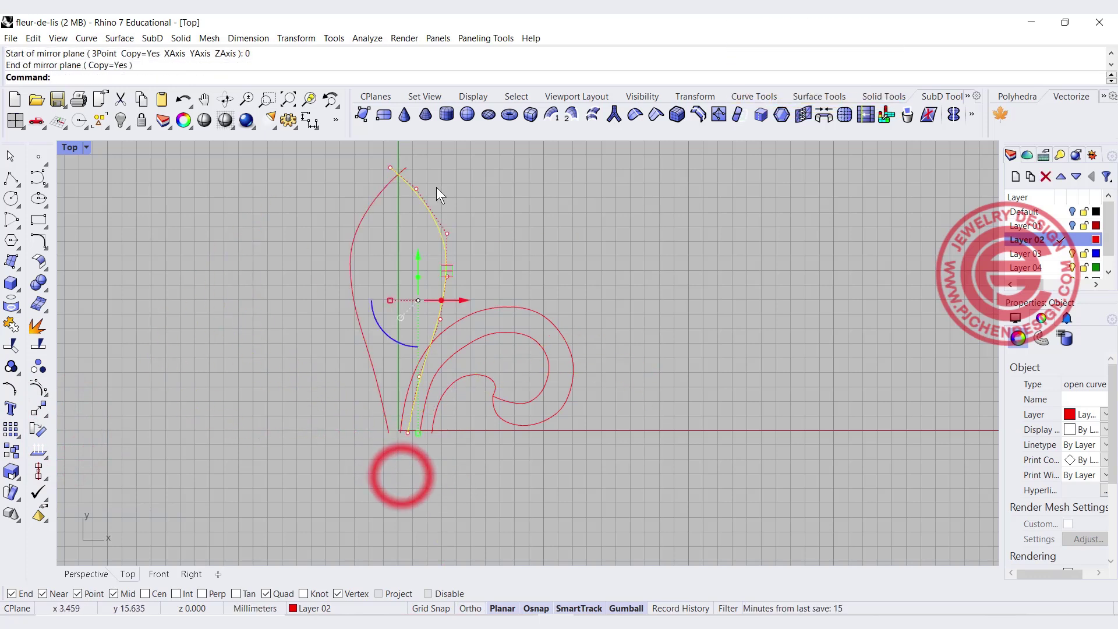
{"action": "left_click", "coordinate": [565, 257]}
Set the display color of both central petal curves to Cyan
{"action": "left_click_drag", "start_coordinate": [576, 243], "coordinate": [341, 233]}
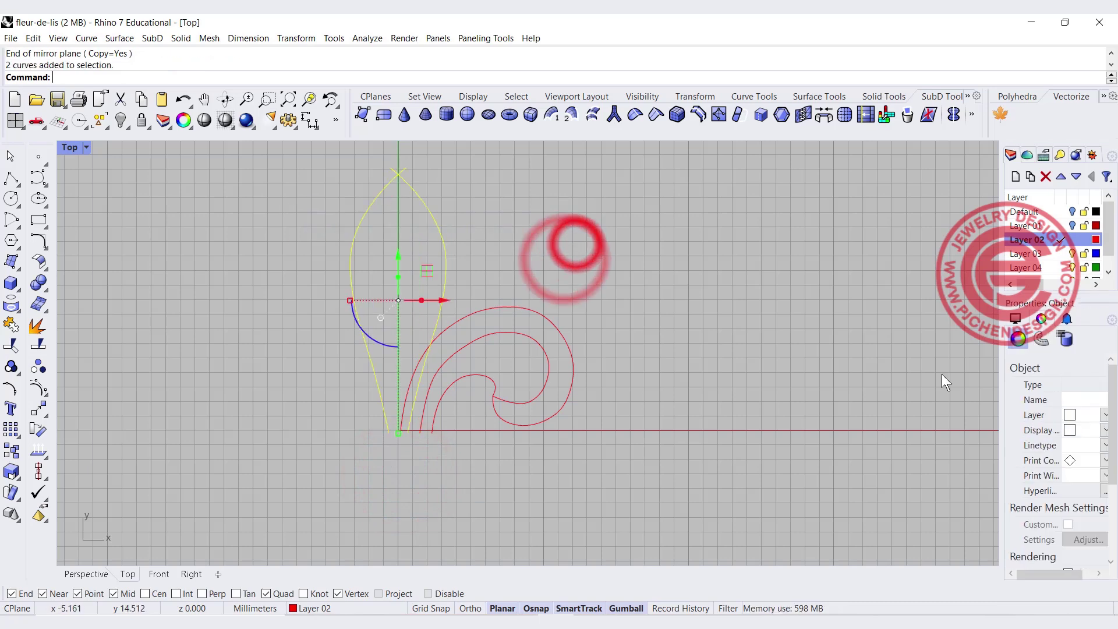
{"action": "left_click", "coordinate": [1106, 430]}
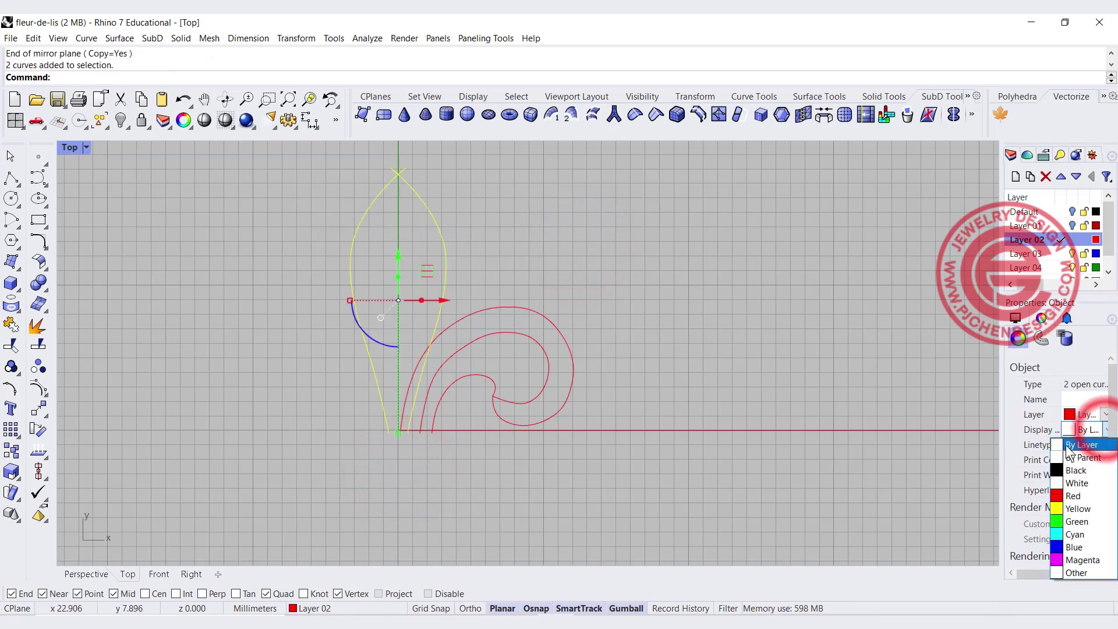
{"action": "left_click", "coordinate": [1068, 520]}
{"action": "left_click", "coordinate": [596, 294]}
Trim off the crossing ends of the two central petal curves beyond their intersection at the petal's tip
{"action": "left_click_drag", "start_coordinate": [562, 250], "coordinate": [291, 209]}
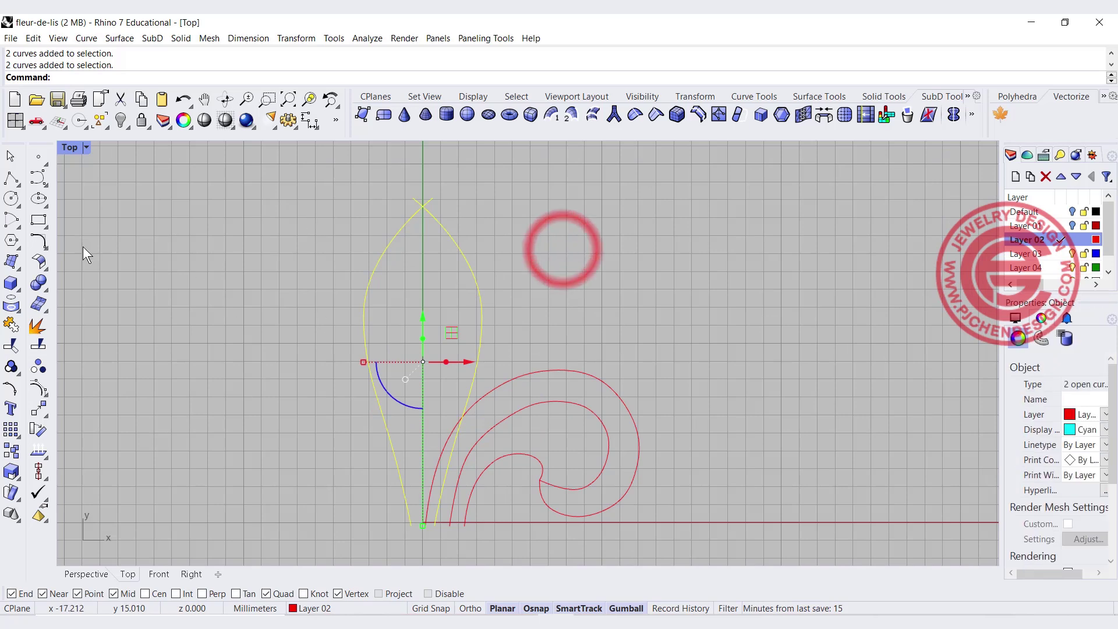
{"action": "left_click", "coordinate": [10, 346]}
{"action": "scroll", "coordinate": [385, 166], "scroll_direction": "up", "scroll_amount": 4}
{"action": "left_click", "coordinate": [506, 232]}
{"action": "scroll", "coordinate": [599, 309], "scroll_direction": "down", "scroll_amount": 5}
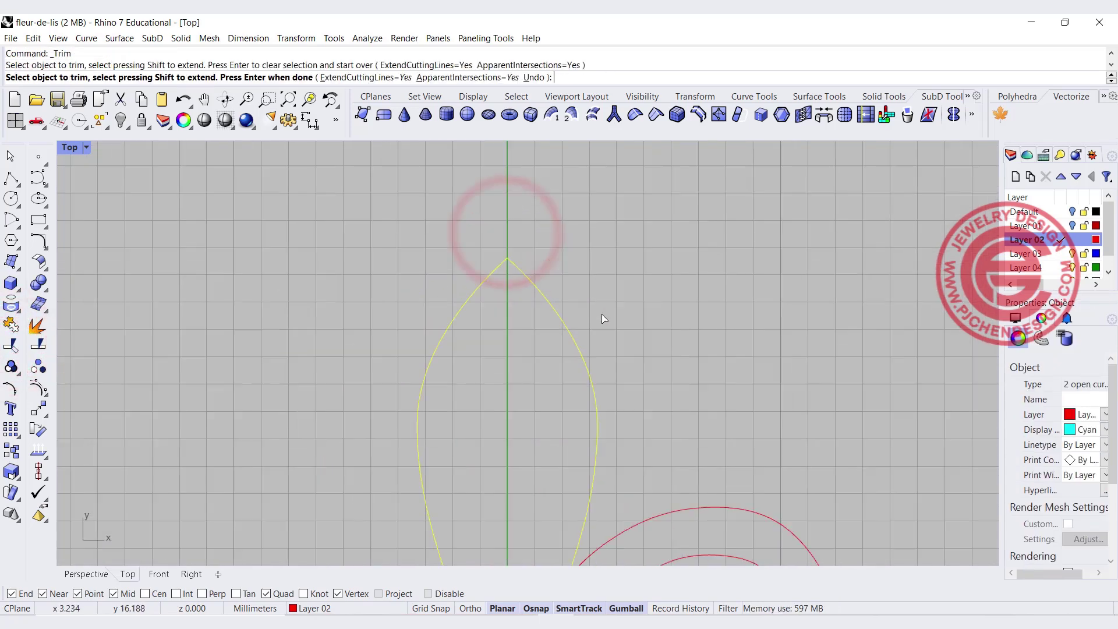
Finish trimming the central petal's curves, clear the selection and return to the four-viewport layout
{"action": "left_click", "coordinate": [640, 250]}
{"action": "key", "text": "Return"}
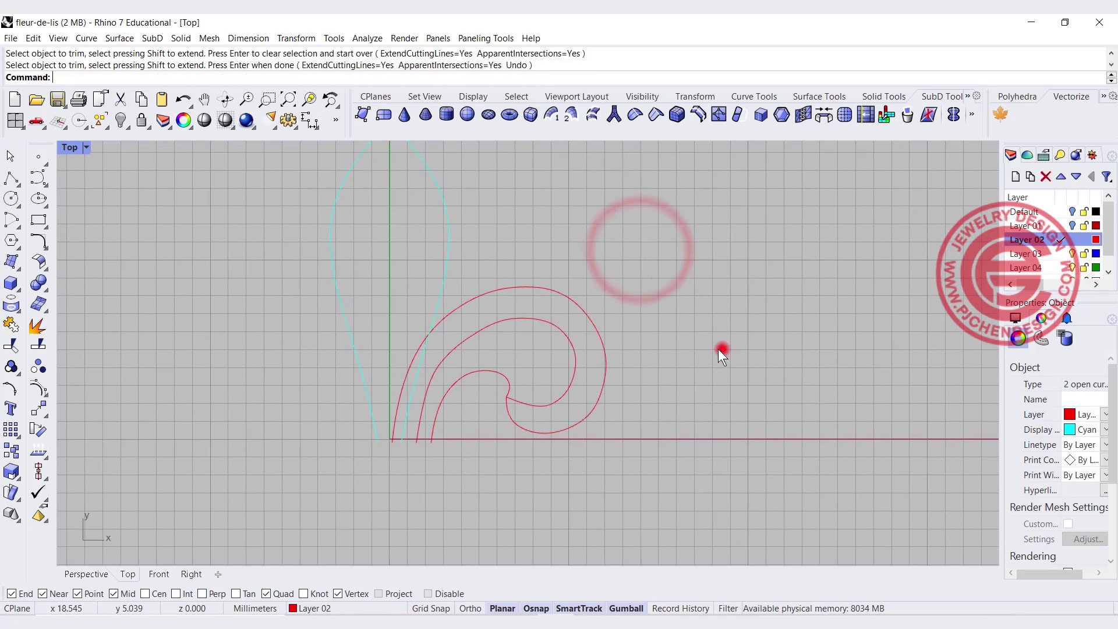
{"action": "left_click", "coordinate": [723, 348]}
{"action": "double_click", "coordinate": [65, 146]}
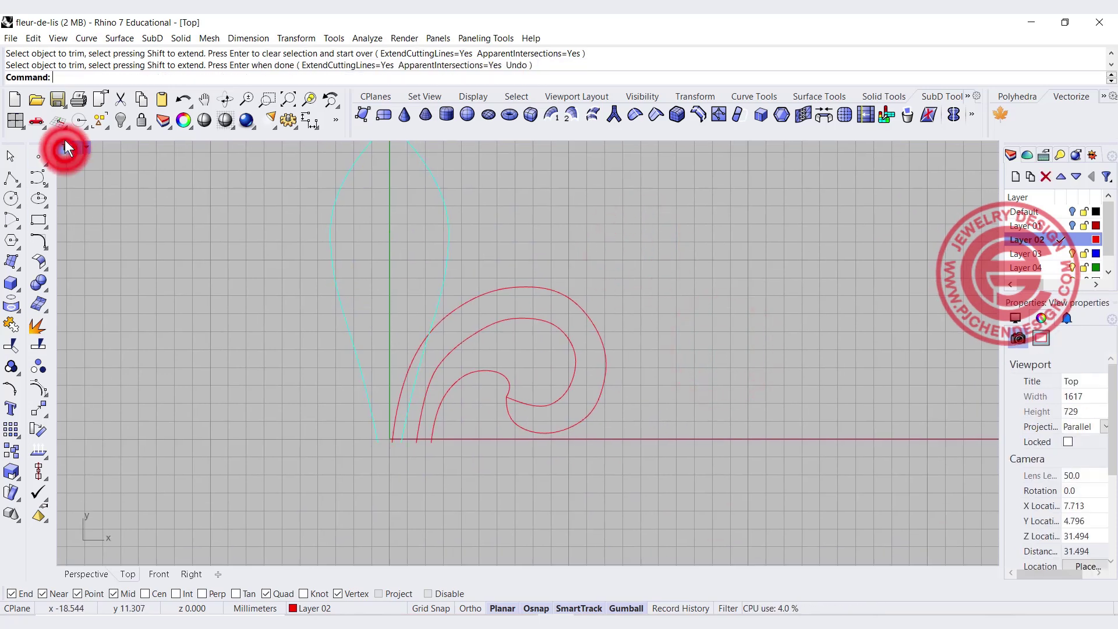
{"action": "right_click_drag", "start_coordinate": [802, 281], "coordinate": [669, 307]}
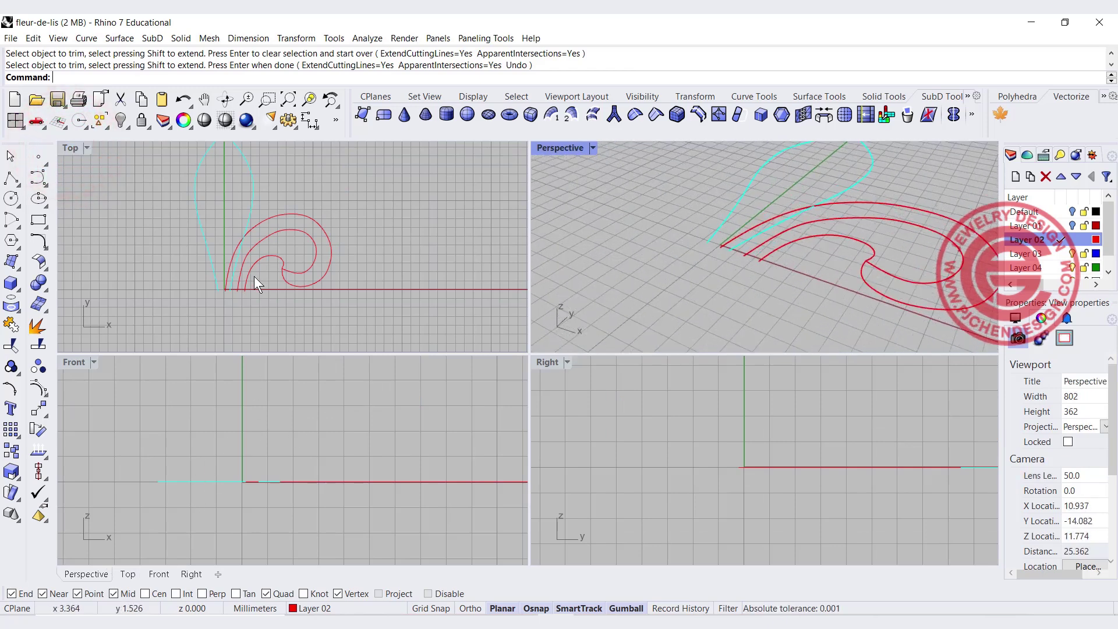
Draw a vertical line about 0.5 mm high, starting midway between the base ends of the two central petal curves
{"action": "scroll", "coordinate": [246, 286], "scroll_direction": "up", "scroll_amount": 5}
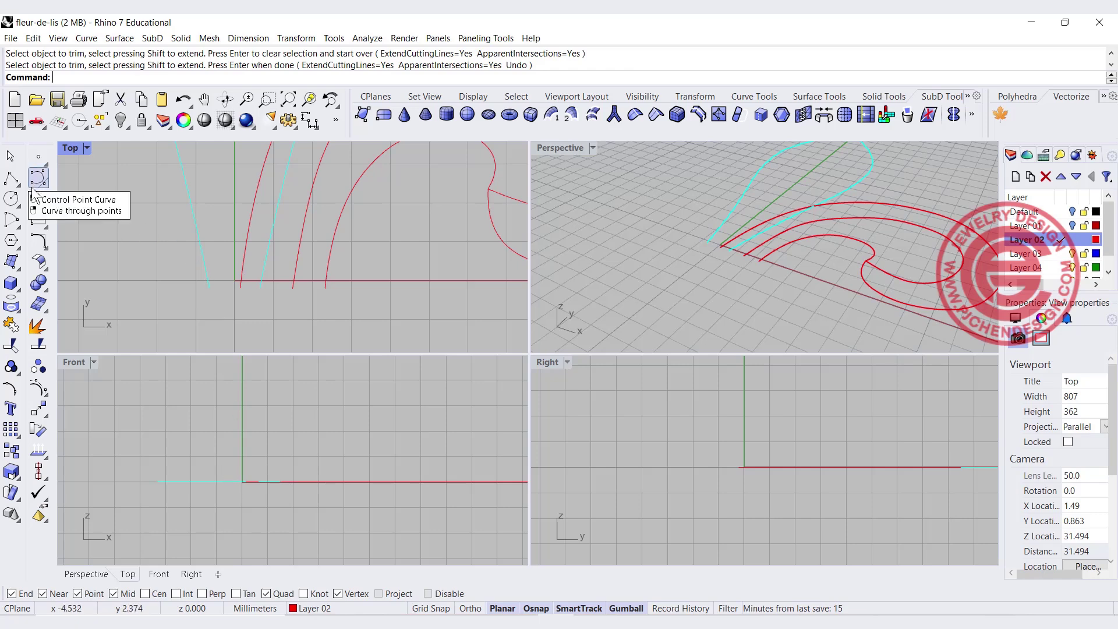
{"action": "left_click", "coordinate": [11, 178]}
{"action": "scroll", "coordinate": [239, 289], "scroll_direction": "up", "scroll_amount": 5}
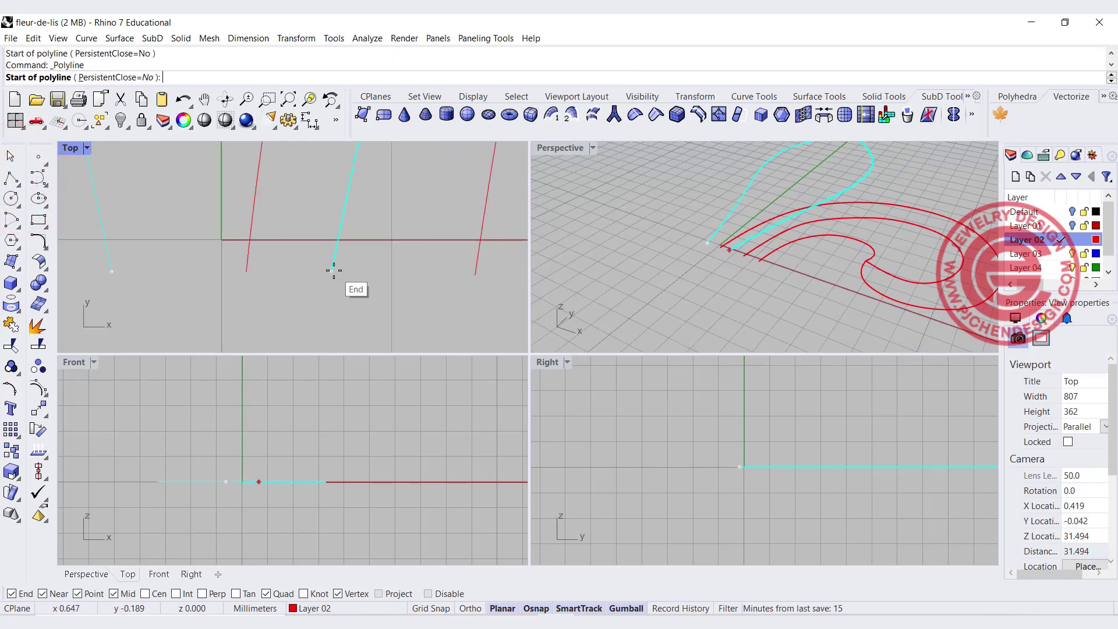
{"action": "left_click", "coordinate": [219, 269]}
{"action": "scroll", "coordinate": [245, 483], "scroll_direction": "up", "scroll_amount": 3}
{"action": "scroll", "coordinate": [242, 482], "scroll_direction": "up", "scroll_amount": 3}
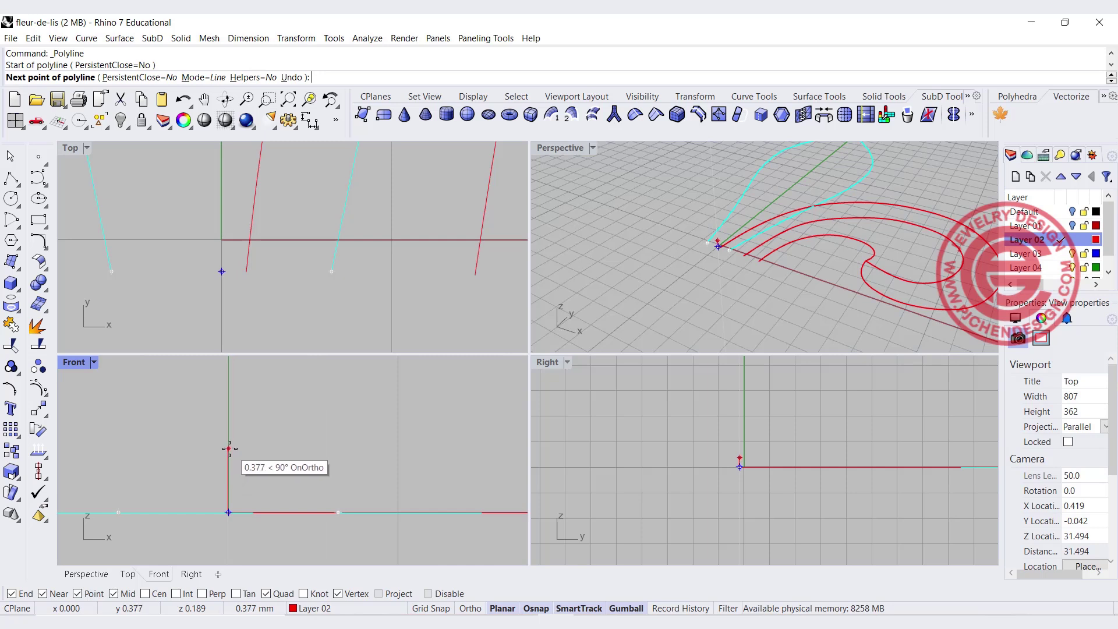
{"action": "left_click", "coordinate": [229, 429]}
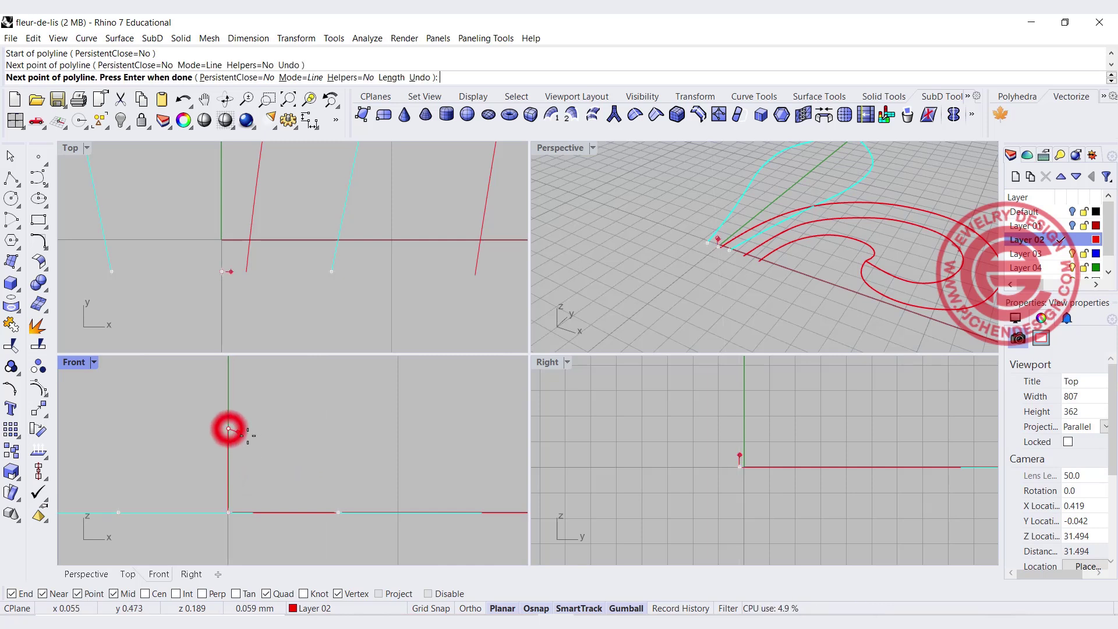
{"action": "key", "text": "Return"}
{"action": "scroll", "coordinate": [722, 244], "scroll_direction": "up", "scroll_amount": 5}
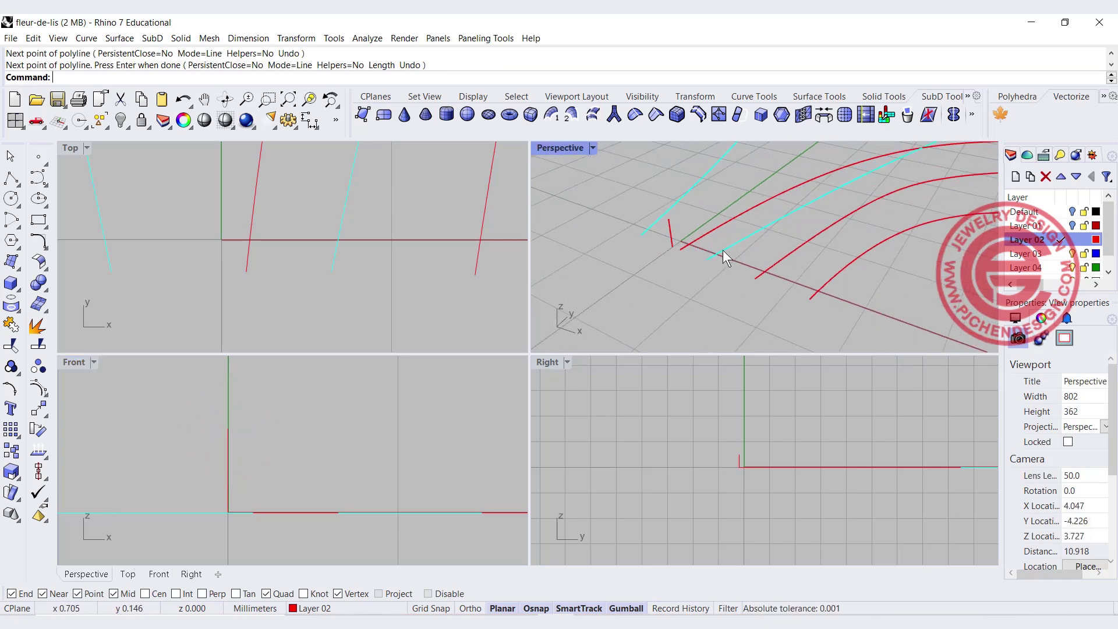
Draw a start-end-point arc from the left petal curve's base end to the top of the vertical line, bulging outward in the Front view
{"action": "left_click", "coordinate": [715, 229]}
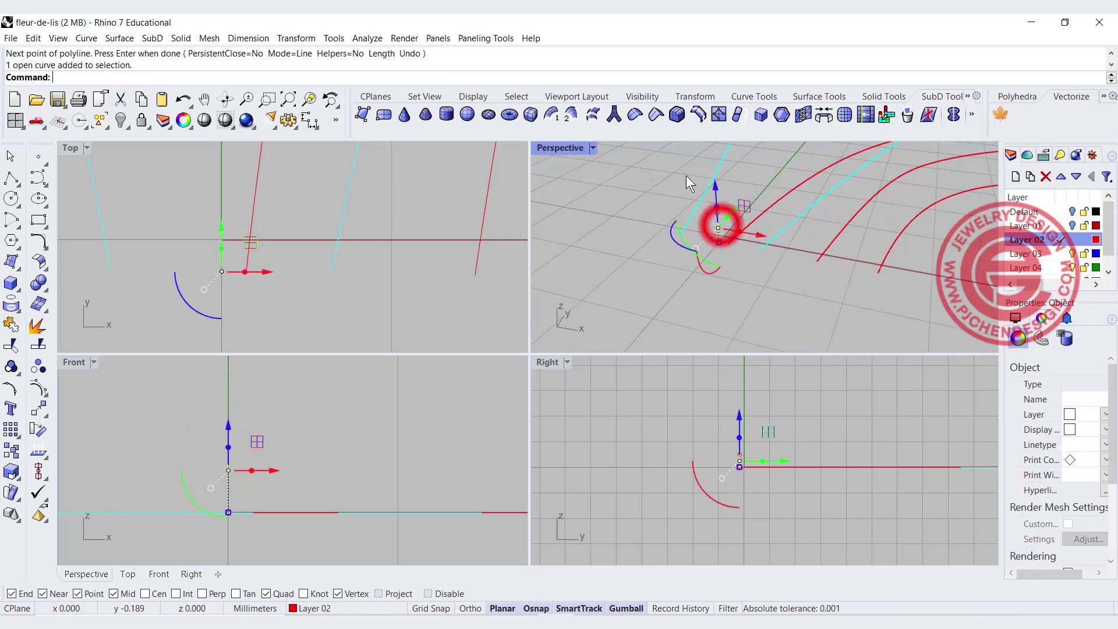
{"action": "left_click", "coordinate": [392, 428]}
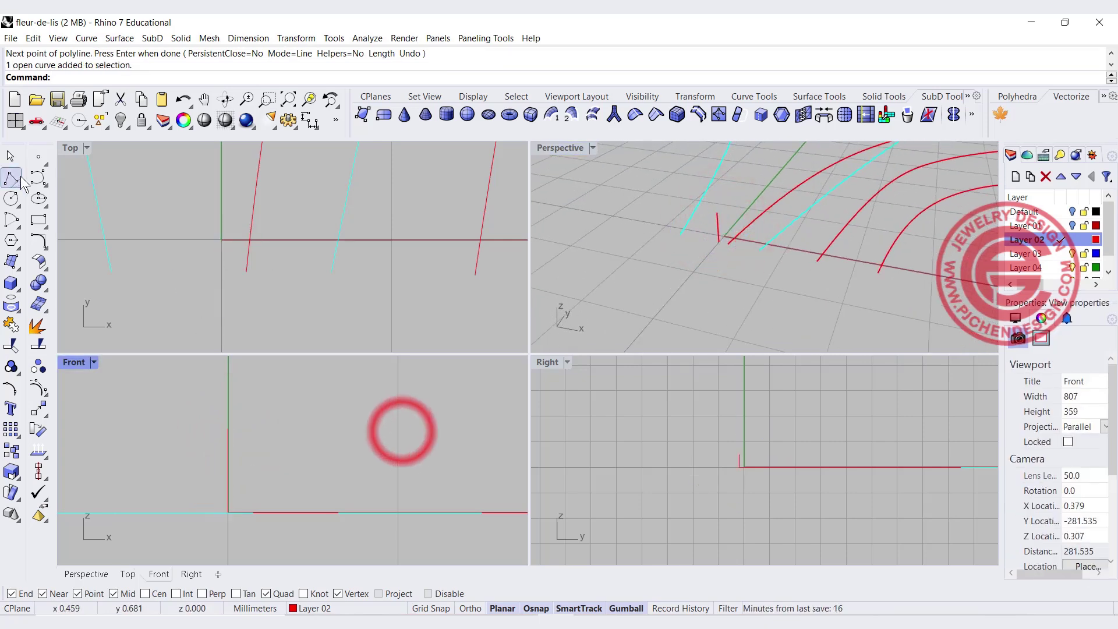
{"action": "mouse_move", "coordinate": [10, 214]}
{"action": "left_click", "coordinate": [53, 226]}
{"action": "scroll", "coordinate": [669, 233], "scroll_direction": "up", "scroll_amount": 3}
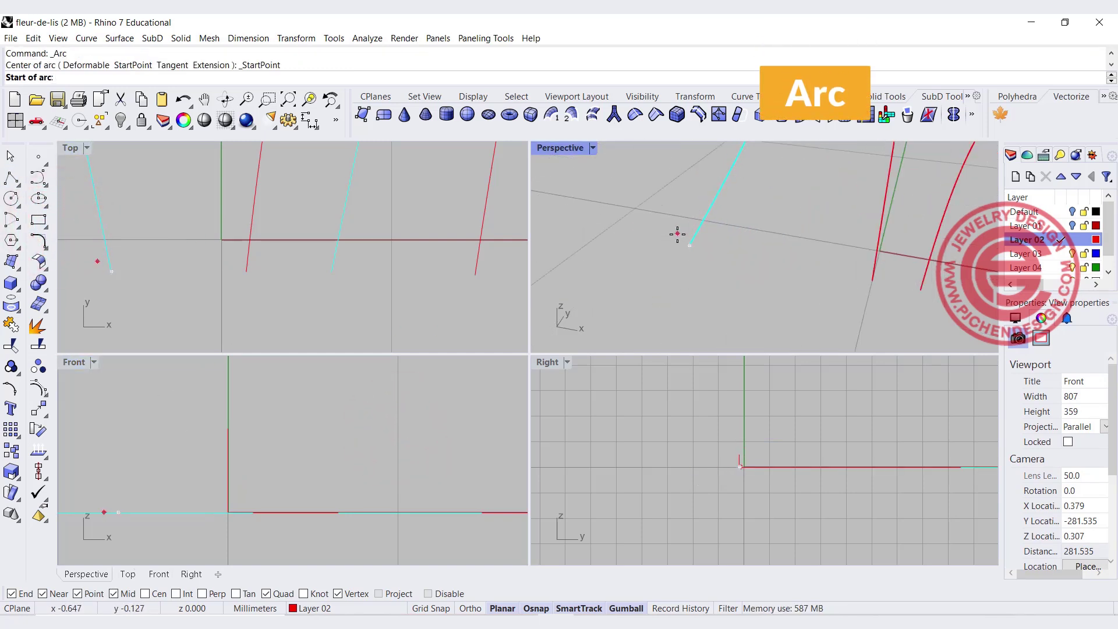
{"action": "scroll", "coordinate": [680, 245], "scroll_direction": "down", "scroll_amount": 1}
{"action": "left_click", "coordinate": [681, 244]}
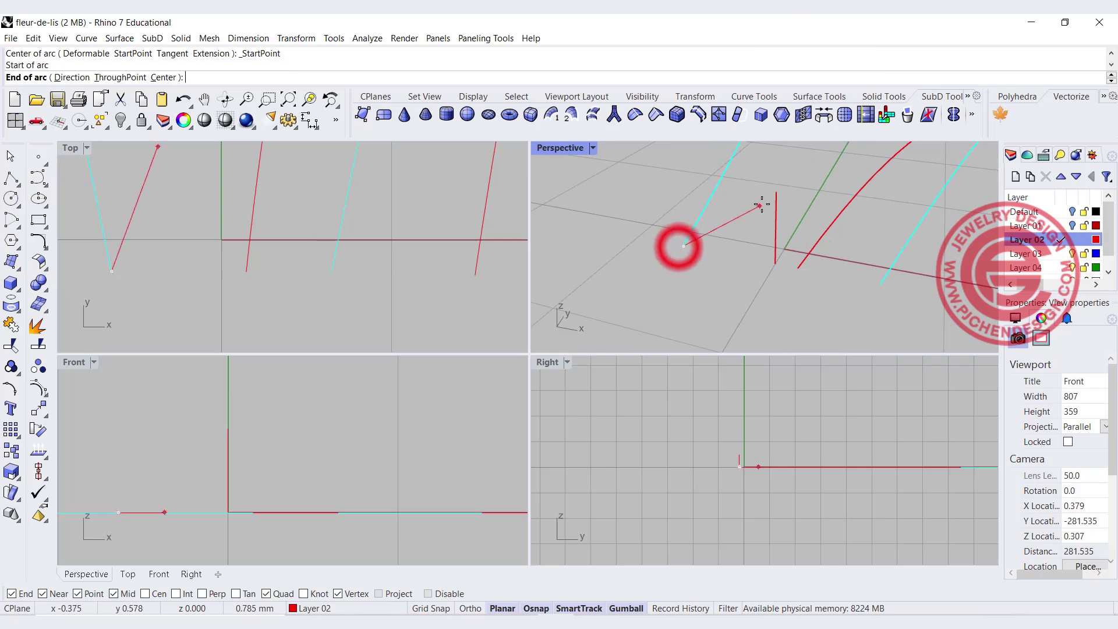
{"action": "left_click", "coordinate": [775, 187]}
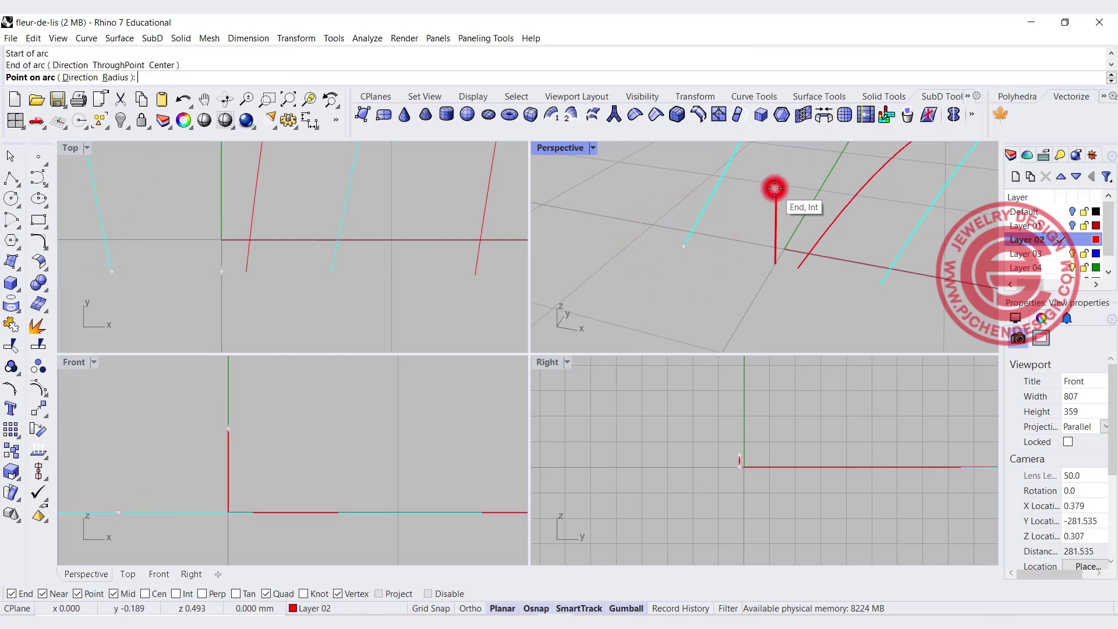
{"action": "left_click", "coordinate": [178, 455]}
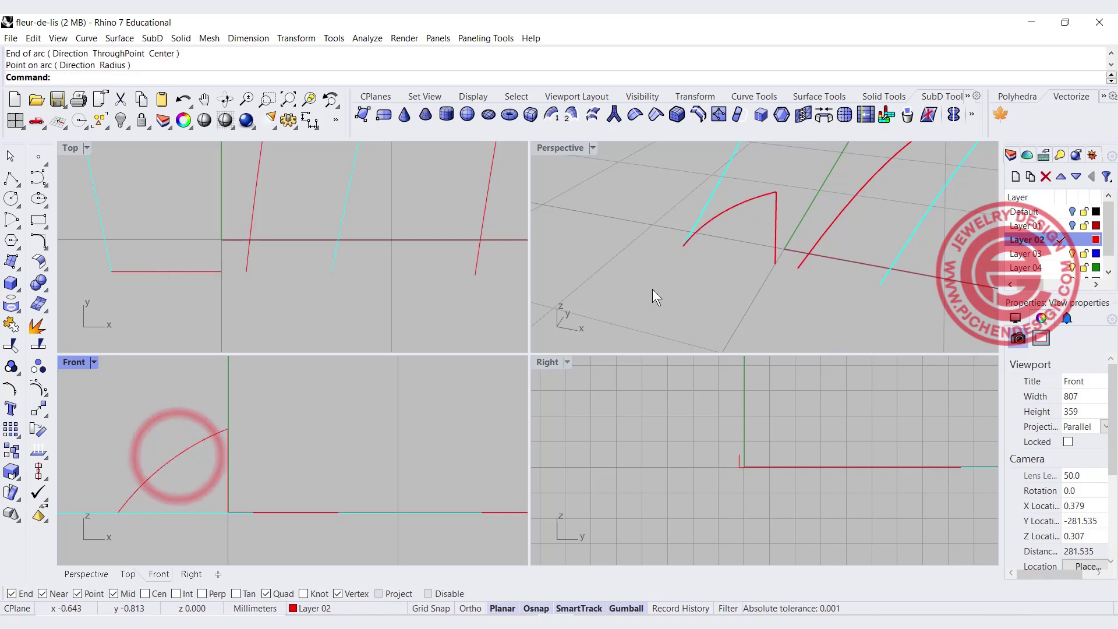
Mirror a copy of the arc across the vertical line in the Front view to form the other half of the profile
{"action": "double_click", "coordinate": [550, 147]}
{"action": "scroll", "coordinate": [551, 281], "scroll_direction": "up", "scroll_amount": 5}
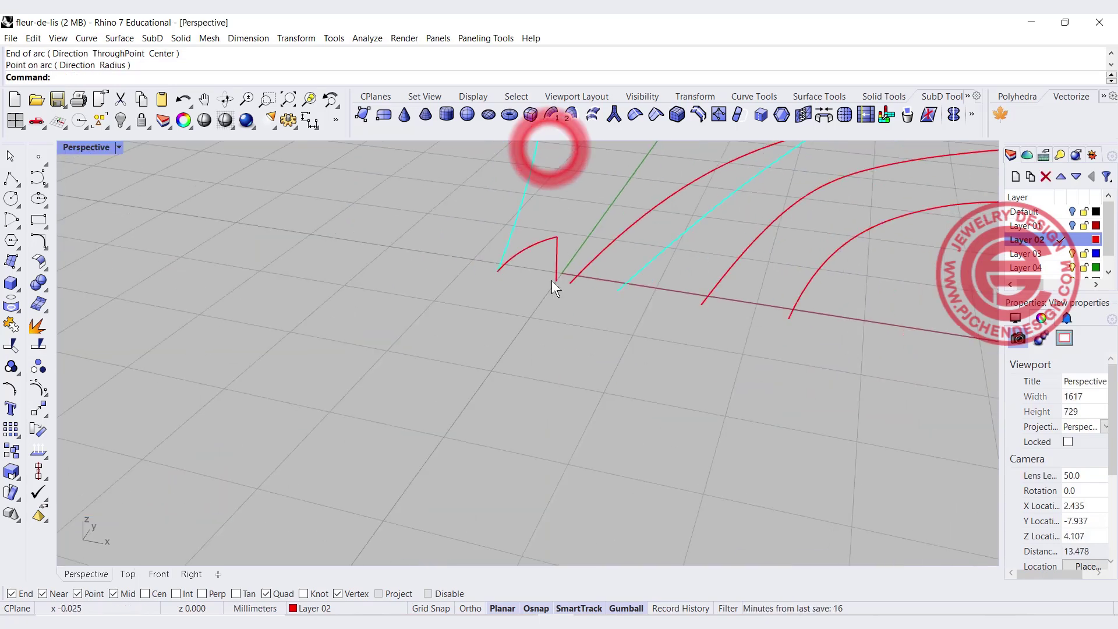
{"action": "left_click", "coordinate": [550, 319]}
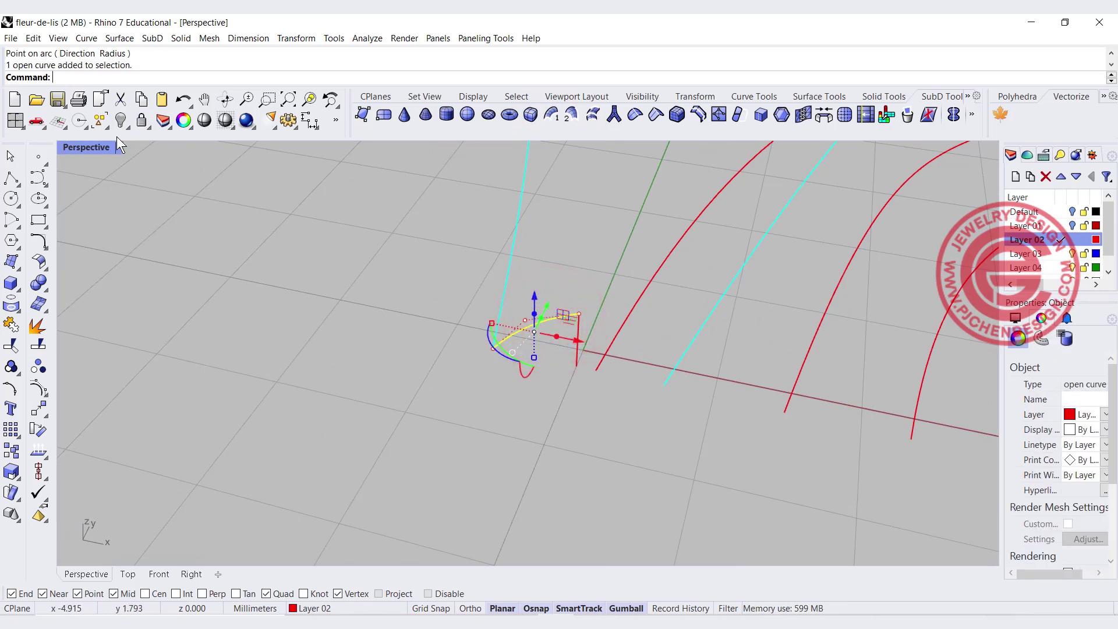
{"action": "double_click", "coordinate": [75, 148]}
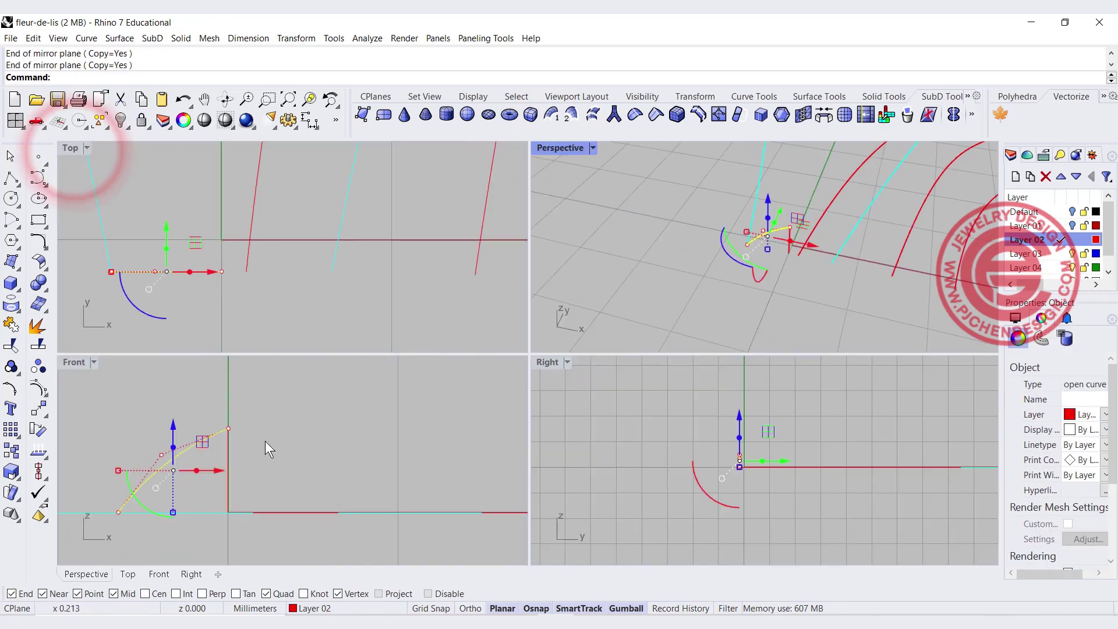
{"action": "right_click", "coordinate": [265, 442]}
{"action": "left_click", "coordinate": [228, 513]}
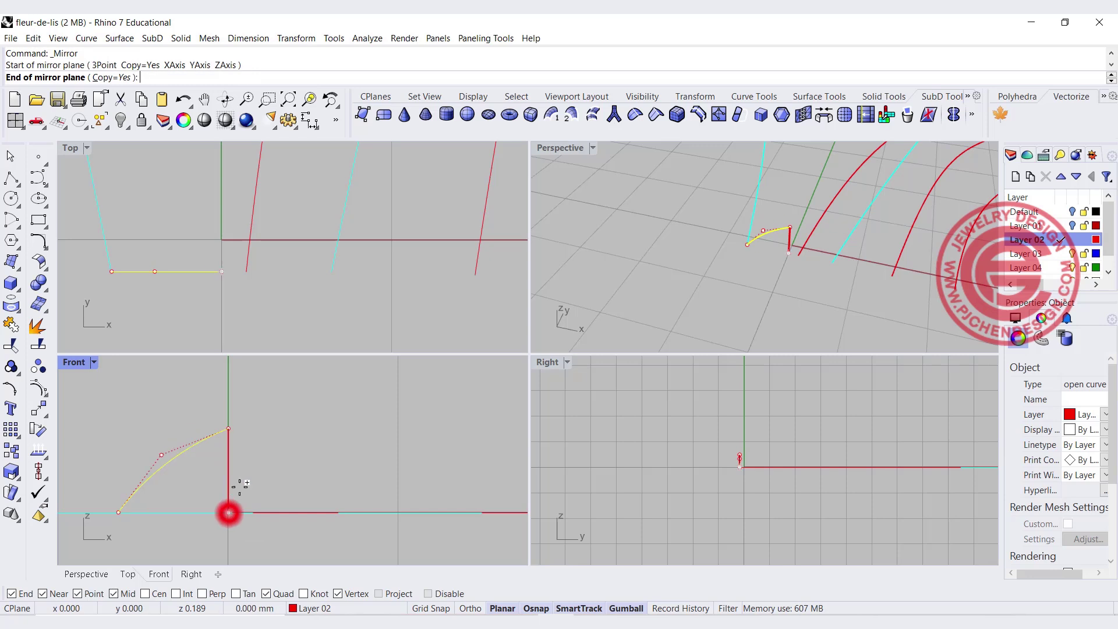
{"action": "left_click", "coordinate": [227, 418]}
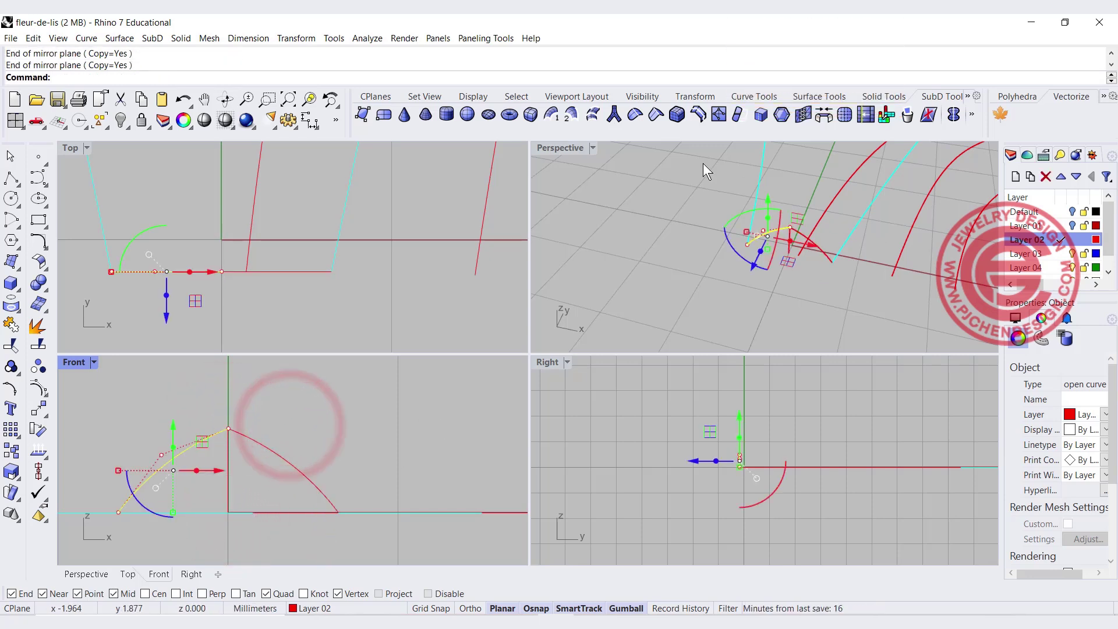
{"action": "left_click", "coordinate": [614, 196]}
Join the two mirrored arcs into a single profile curve at the petal's base and clear the selection
{"action": "double_click", "coordinate": [551, 145]}
{"action": "scroll", "coordinate": [587, 320], "scroll_direction": "up", "scroll_amount": 8}
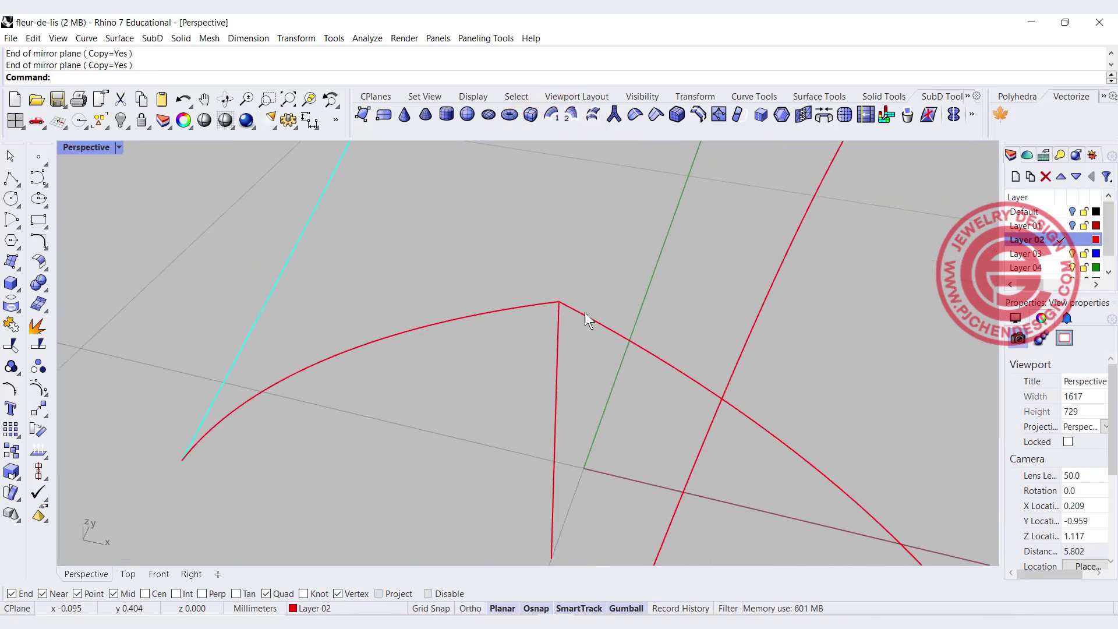
{"action": "scroll", "coordinate": [568, 319], "scroll_direction": "down", "scroll_amount": 4}
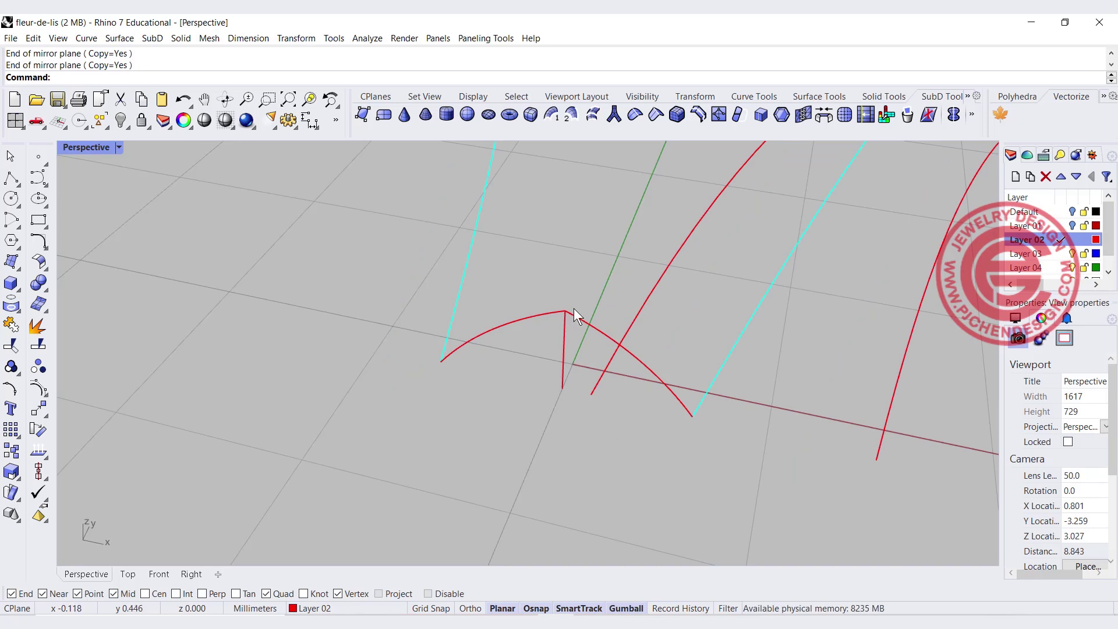
{"action": "left_click", "coordinate": [544, 314]}
{"action": "left_click", "coordinate": [540, 320]}
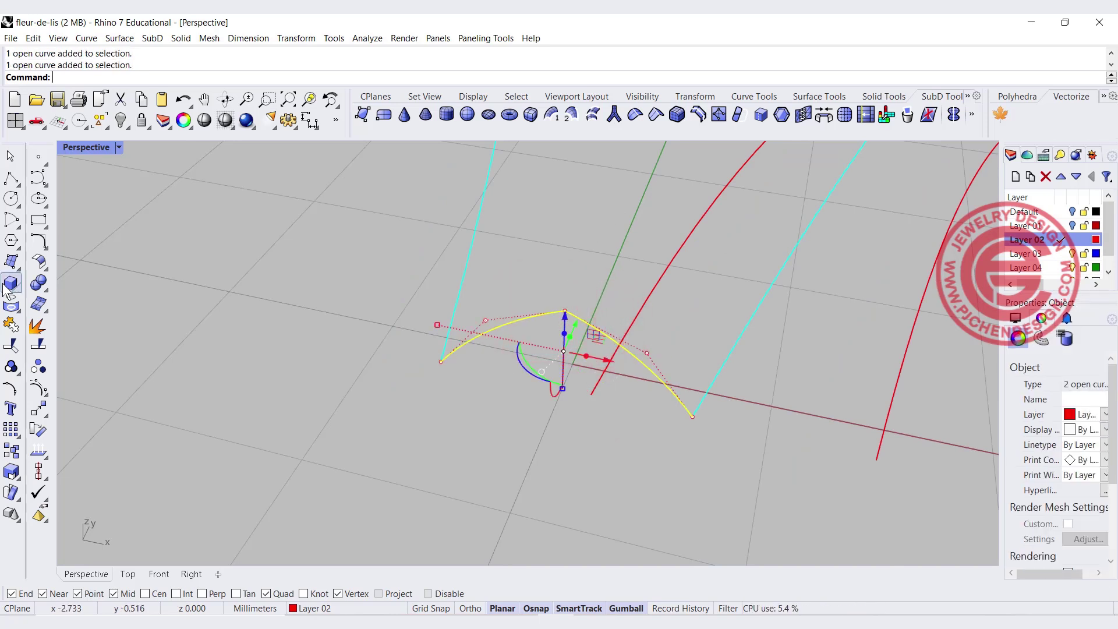
{"action": "left_click", "coordinate": [11, 321]}
{"action": "scroll", "coordinate": [687, 325], "scroll_direction": "down", "scroll_amount": 16}
{"action": "right_click_drag", "start_coordinate": [609, 336], "coordinate": [370, 420], "text": "shift"}
{"action": "left_click", "coordinate": [286, 234]}
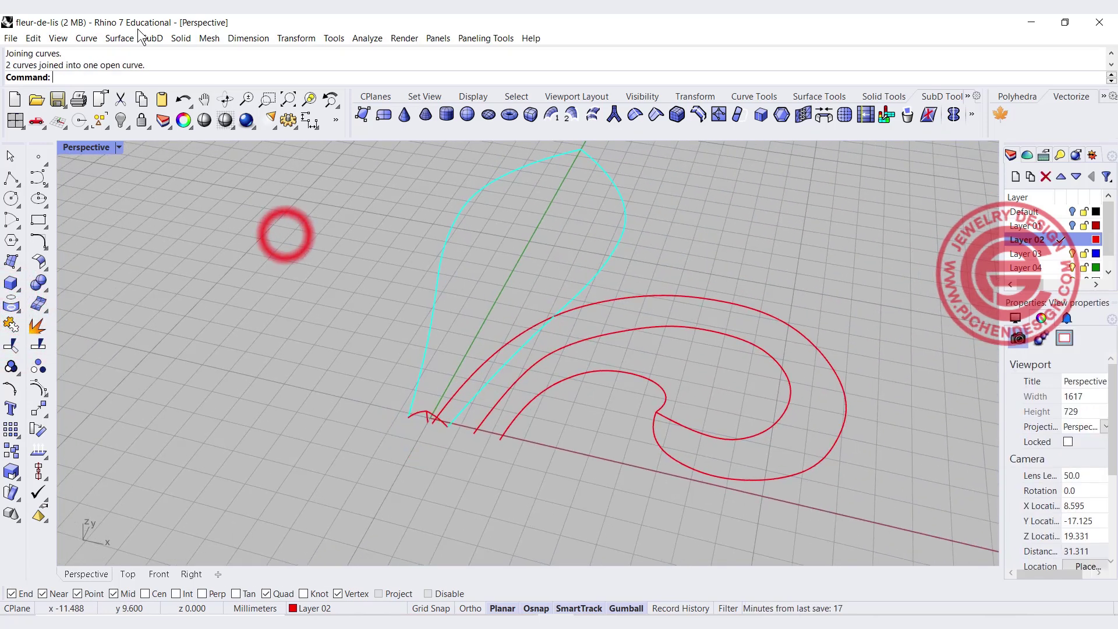
Sweep the joined arc profile along the two cyan petal curves with Sweep 2 Rails, leaving the cross sections unchanged and the rails refit
{"action": "left_click", "coordinate": [120, 37]}
{"action": "left_click", "coordinate": [140, 95]}
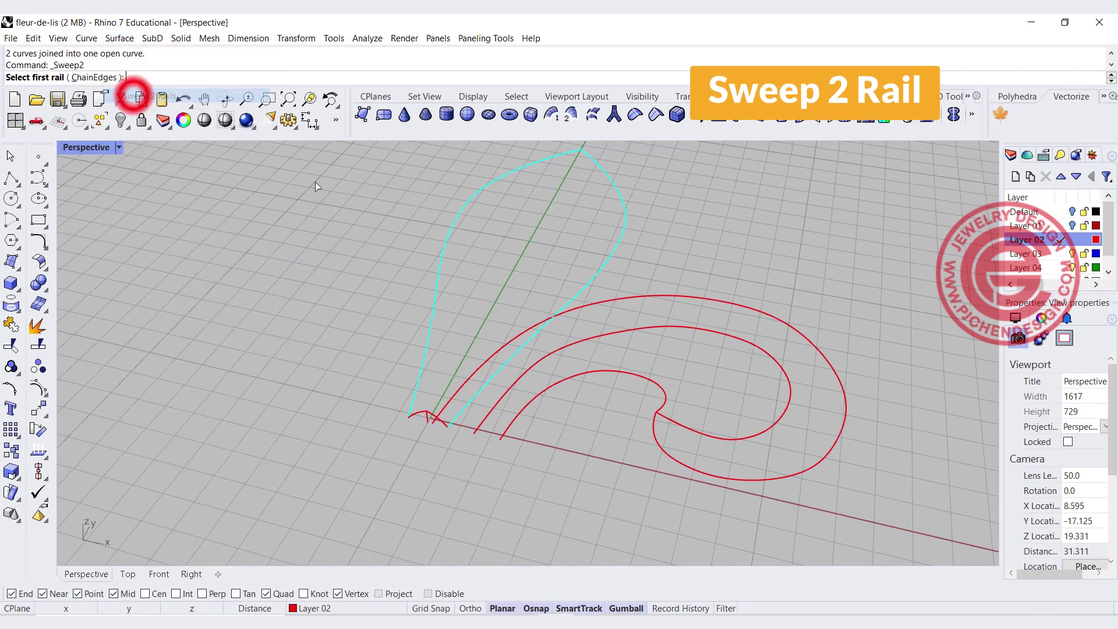
{"action": "left_click", "coordinate": [488, 385]}
{"action": "scroll", "coordinate": [438, 416], "scroll_direction": "up", "scroll_amount": 2}
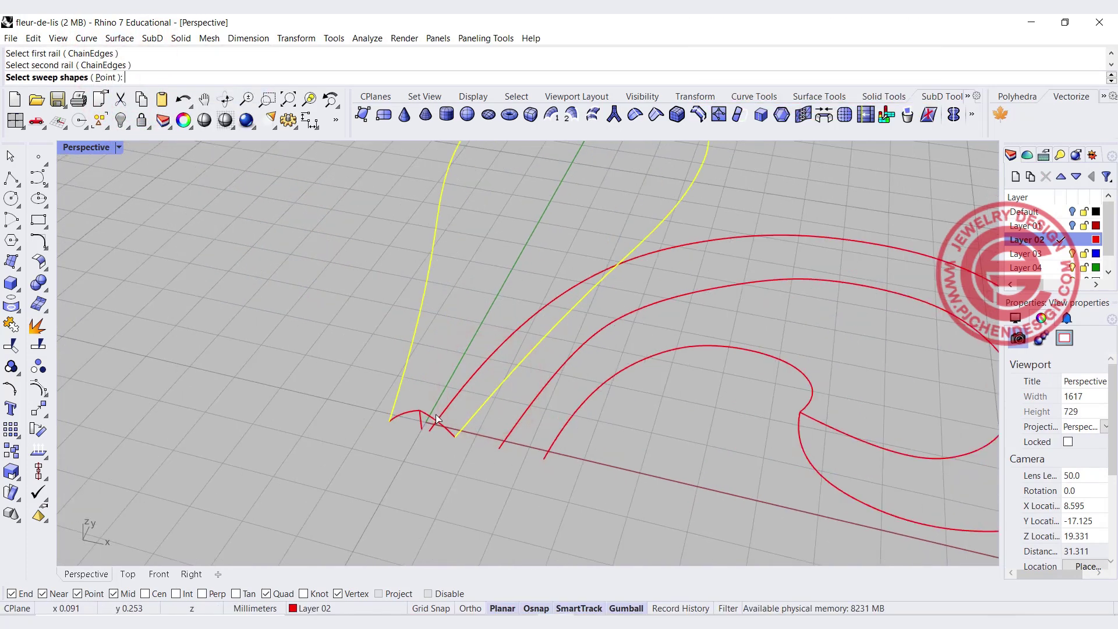
{"action": "key", "text": "Return"}
{"action": "right_click_drag", "start_coordinate": [447, 315], "coordinate": [634, 336]}
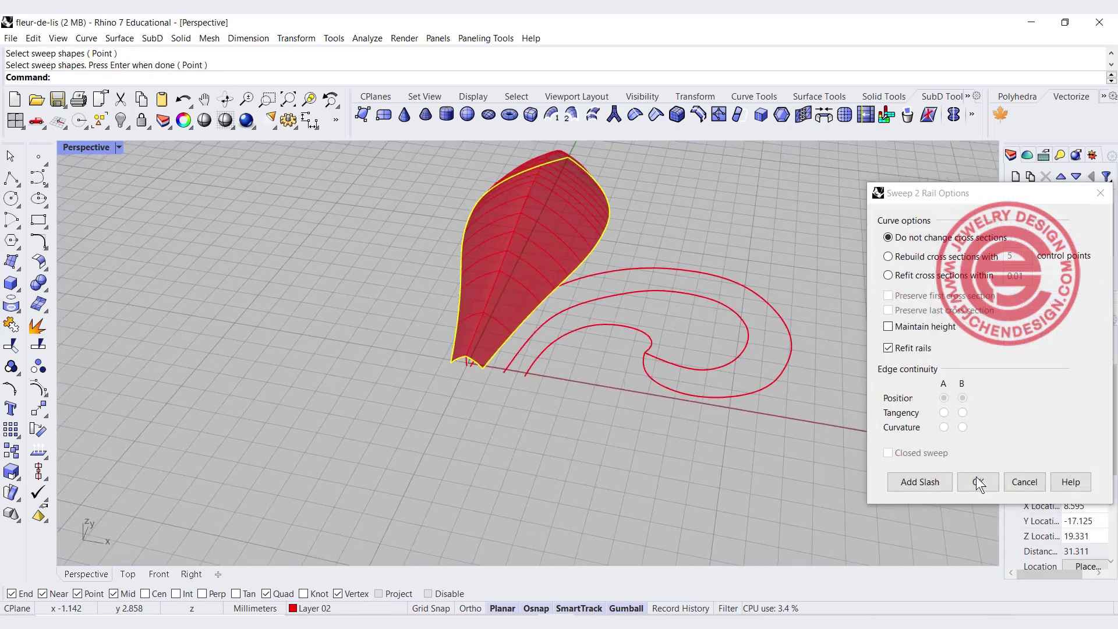
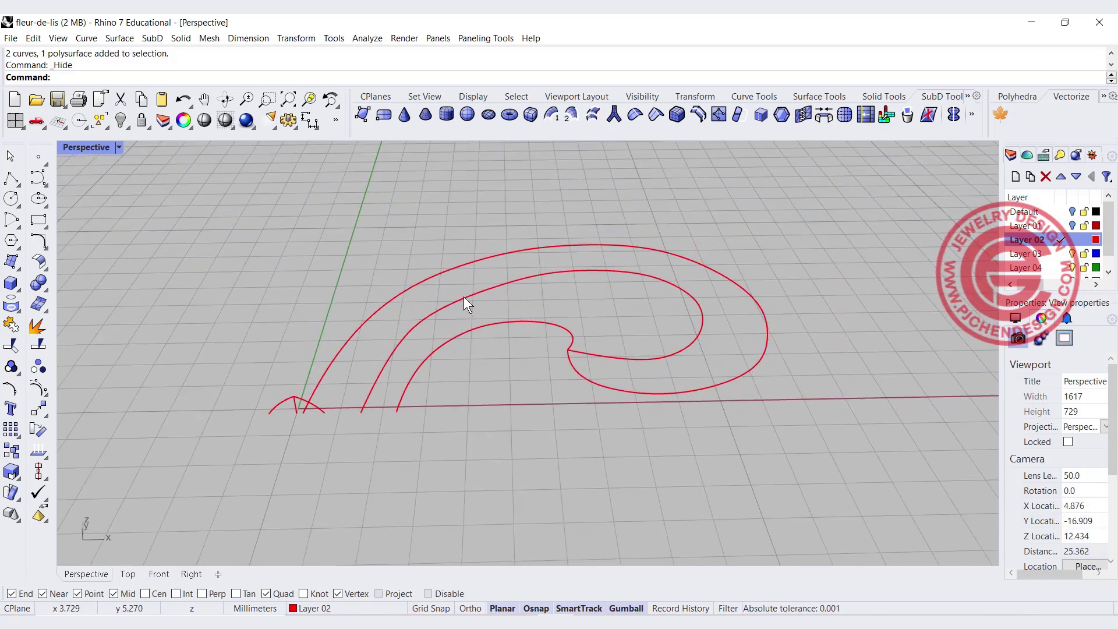
{"action": "left_click", "coordinate": [464, 295]}
{"action": "left_click", "coordinate": [466, 258]}
{"action": "left_click", "coordinate": [471, 261]}
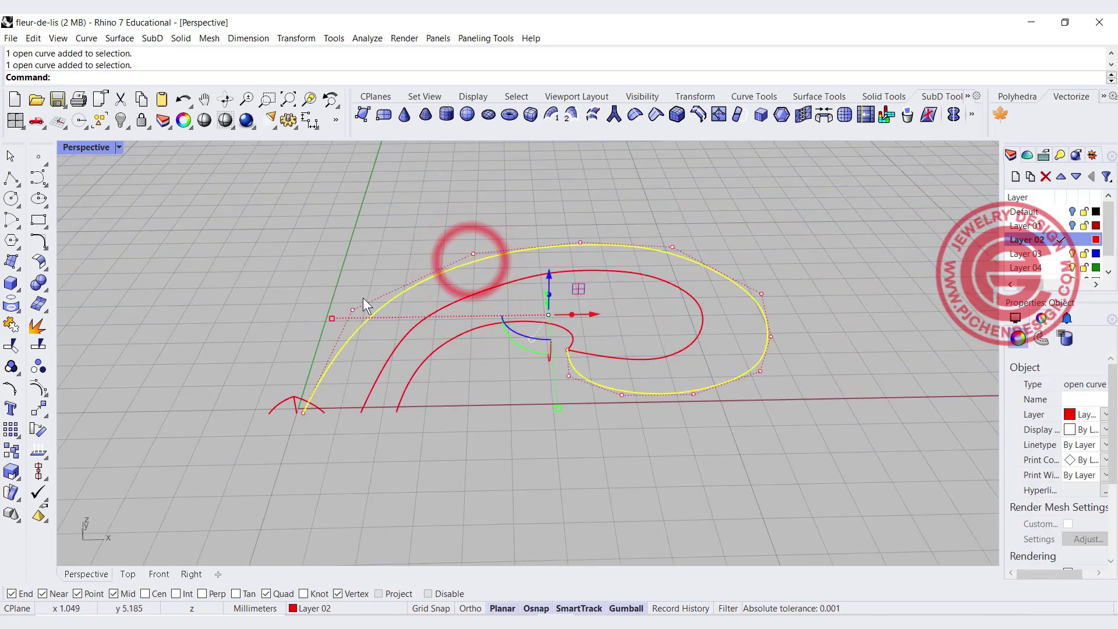
{"action": "left_click", "coordinate": [428, 359]}
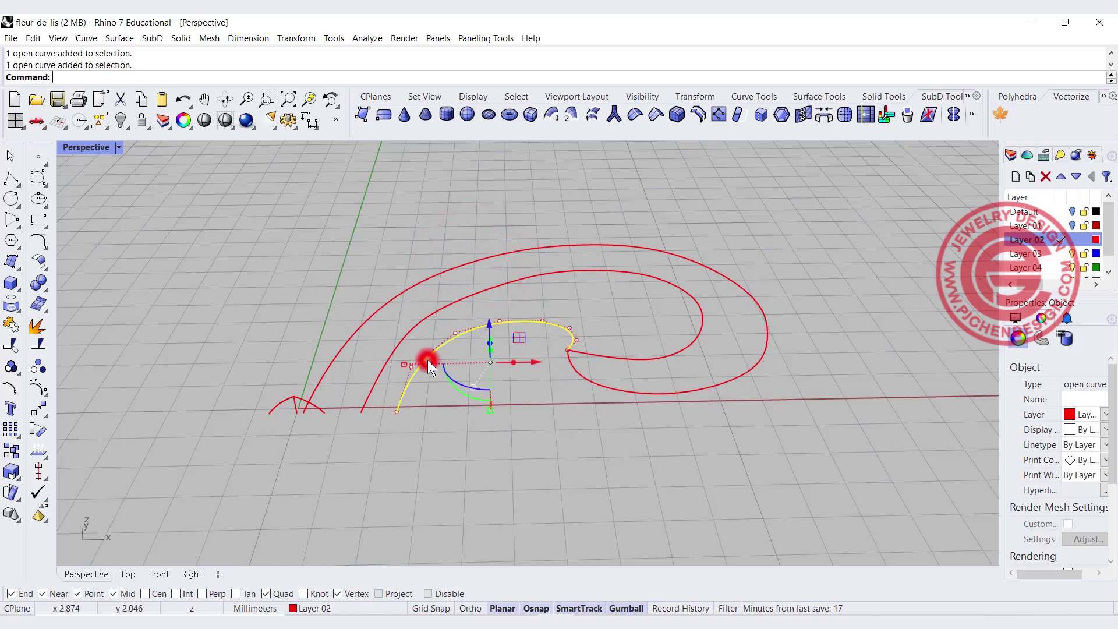
{"action": "left_click", "coordinate": [415, 329]}
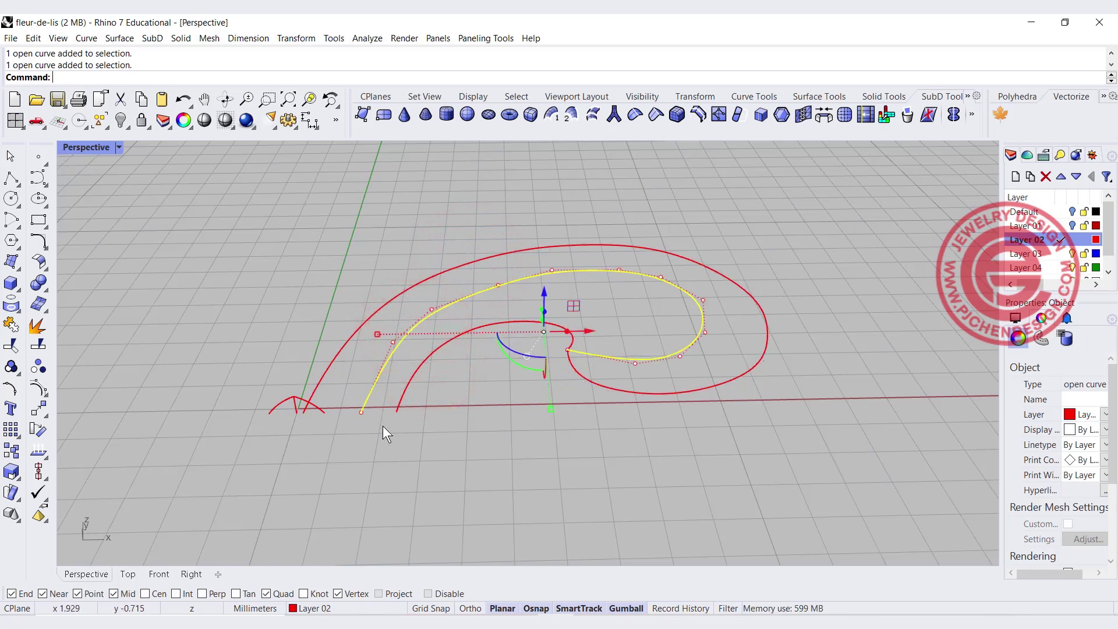
{"action": "left_click", "coordinate": [353, 265]}
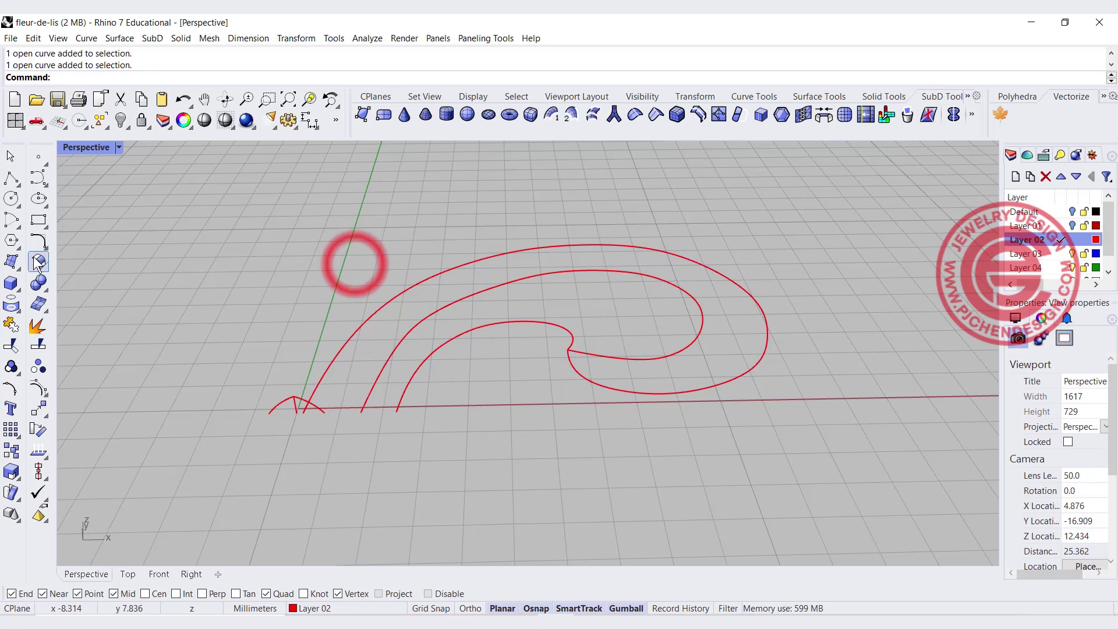
Draw a start-end-point arc between the base ends of the outer and middle petal curves, bulging upward in the Front view
{"action": "left_click", "coordinate": [13, 227]}
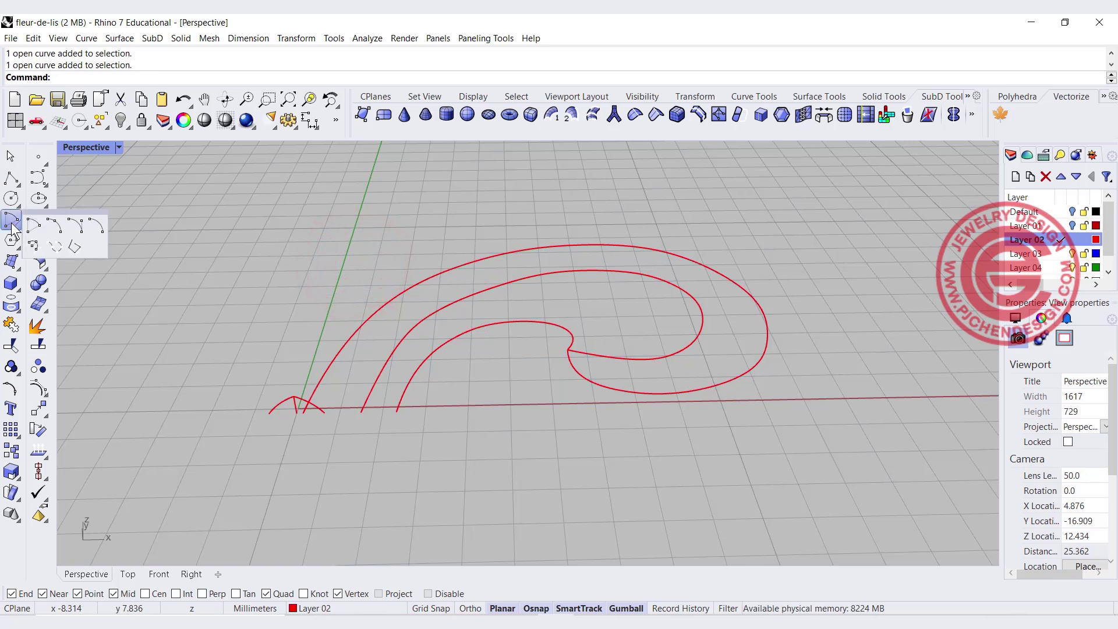
{"action": "left_click", "coordinate": [57, 227]}
{"action": "scroll", "coordinate": [309, 434], "scroll_direction": "up", "scroll_amount": 5}
{"action": "left_click", "coordinate": [266, 382]}
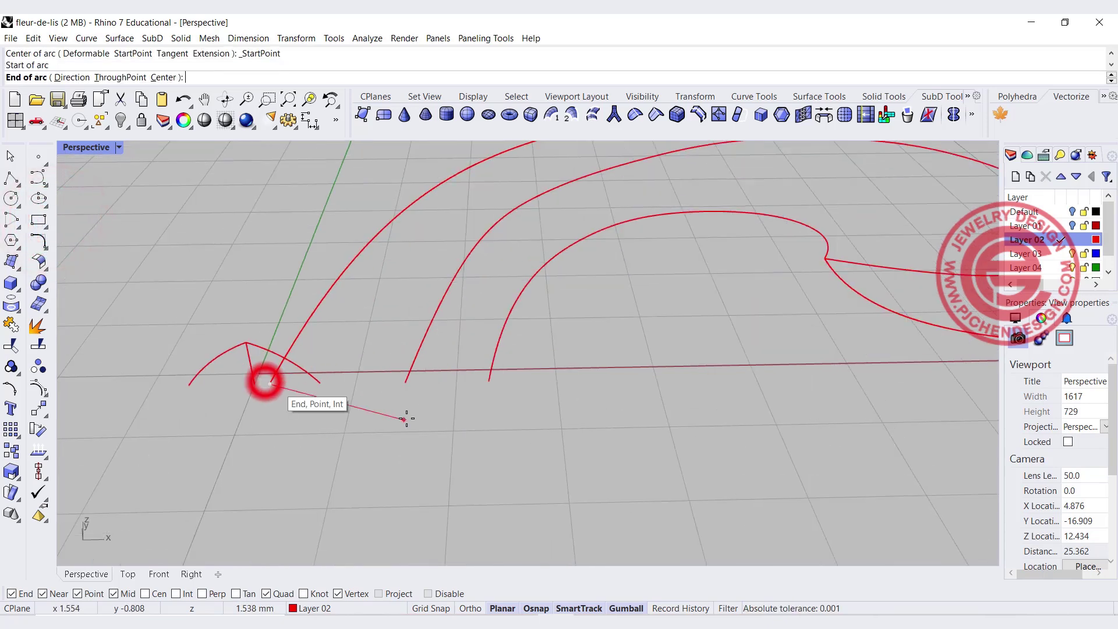
{"action": "left_click", "coordinate": [406, 382]}
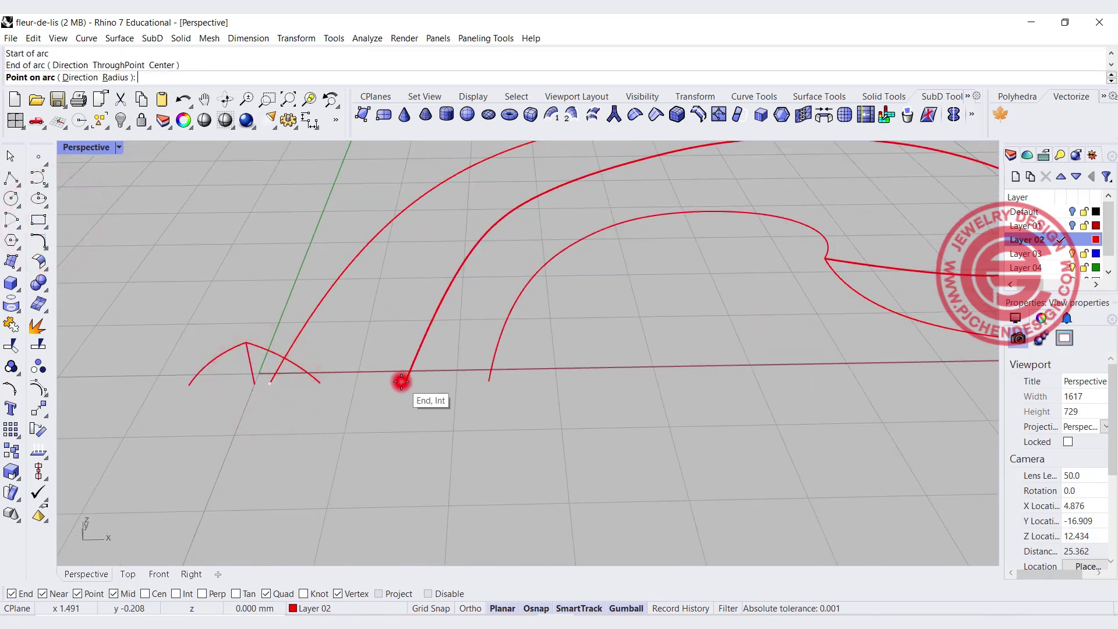
{"action": "double_click", "coordinate": [94, 146]}
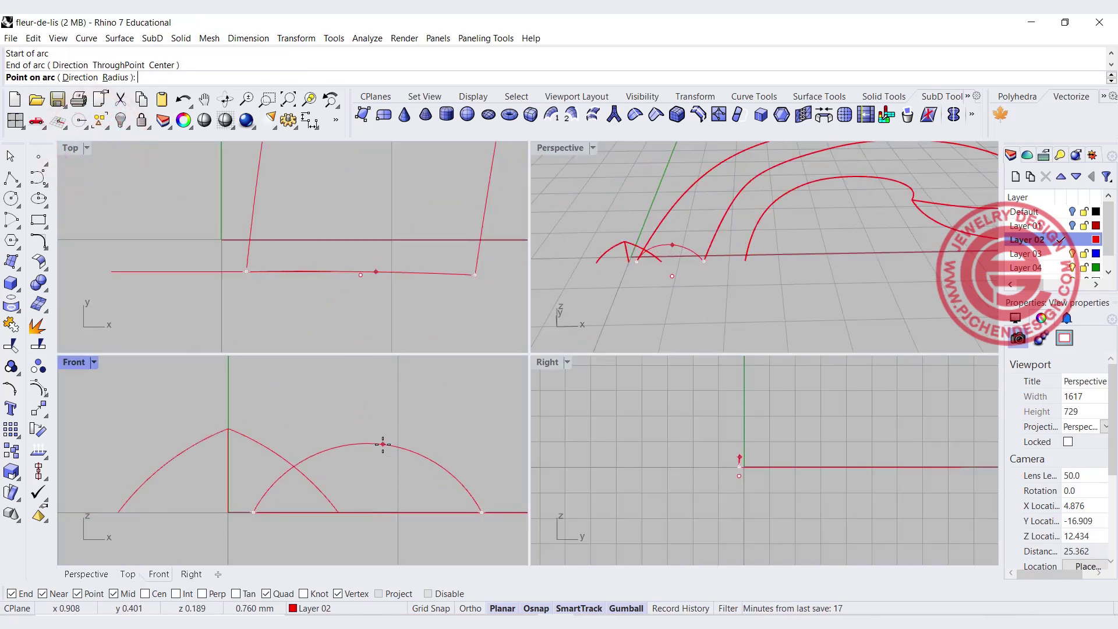
{"action": "left_click", "coordinate": [383, 436]}
Draw another start-end-point arc between the base ends of the middle and inner petal curves, bulging downward in the Front view
{"action": "scroll", "coordinate": [420, 414], "scroll_direction": "down", "scroll_amount": 5}
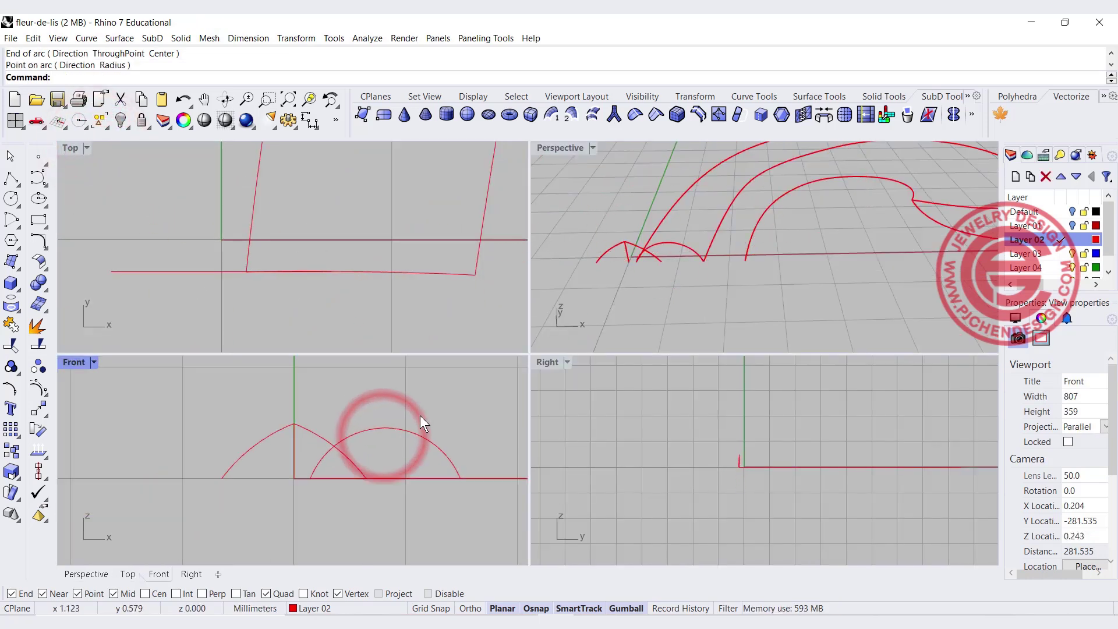
{"action": "right_click", "coordinate": [717, 276]}
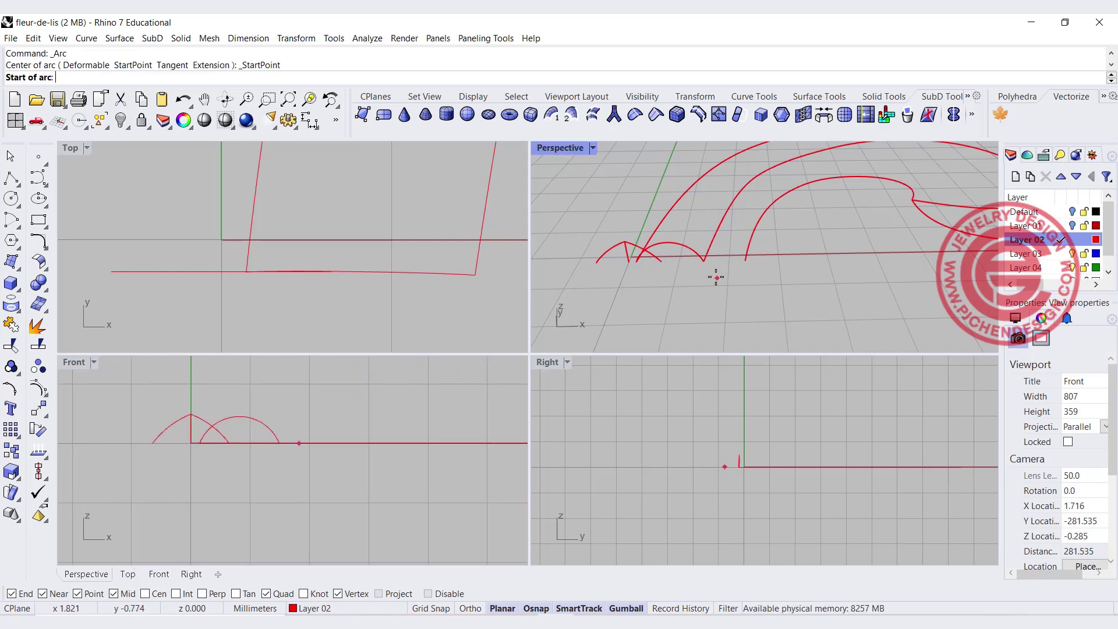
{"action": "left_click", "coordinate": [705, 261]}
{"action": "left_click", "coordinate": [745, 260]}
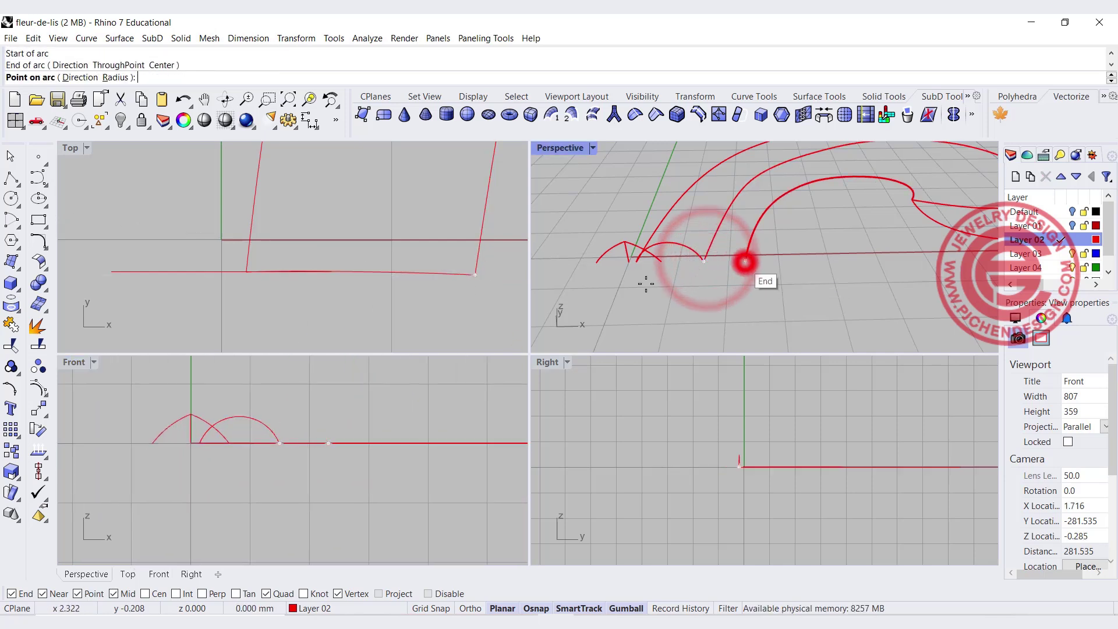
{"action": "scroll", "coordinate": [308, 457], "scroll_direction": "up", "scroll_amount": 3}
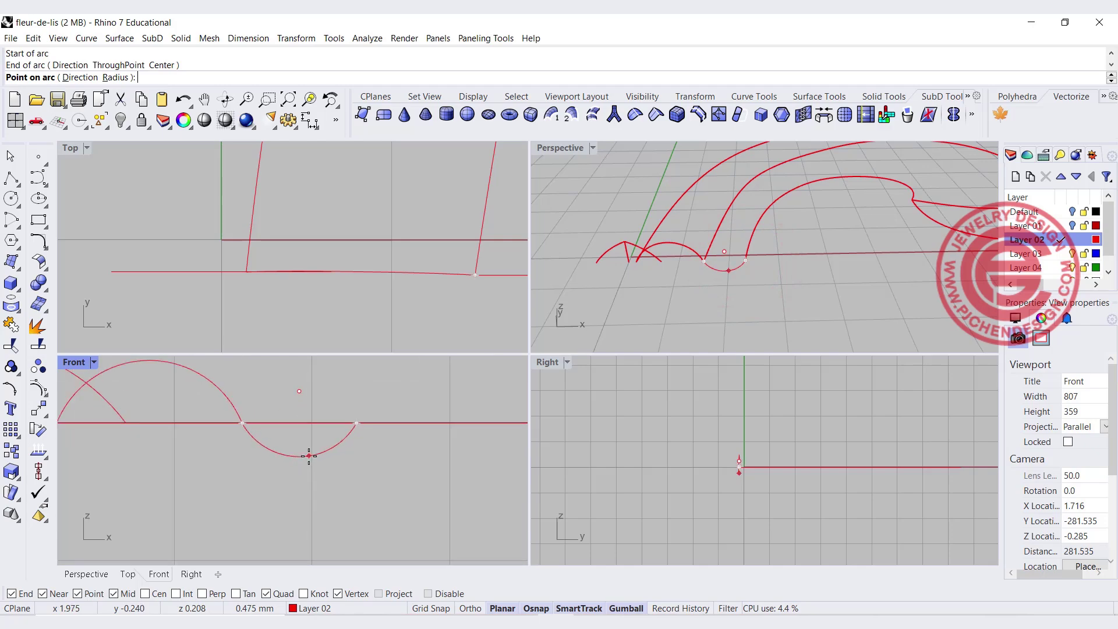
{"action": "left_click", "coordinate": [309, 456]}
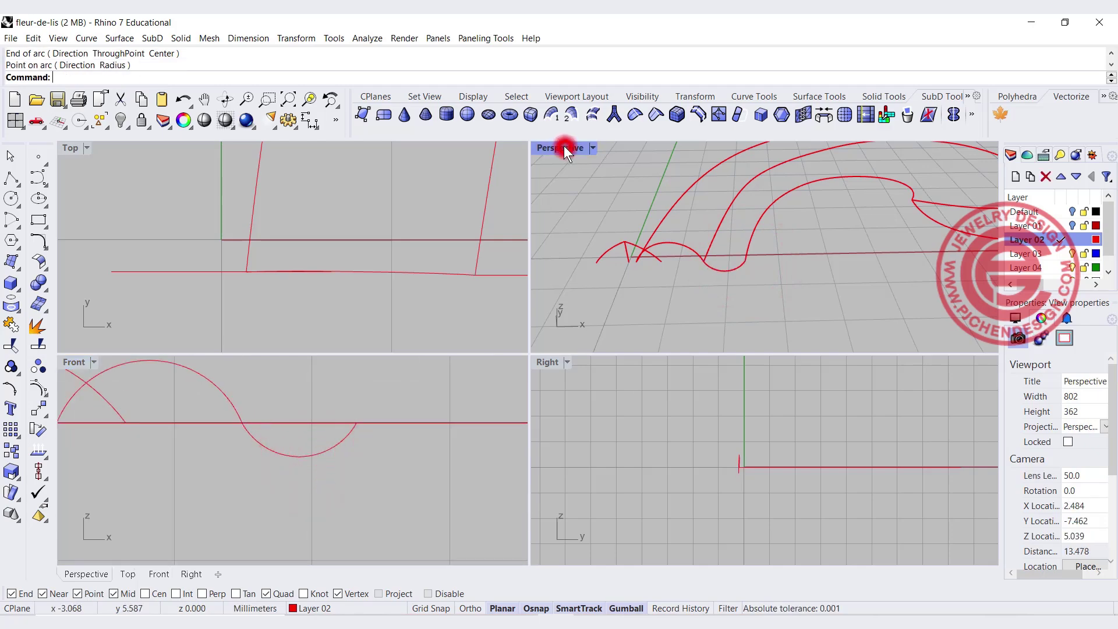
Set up a Sweep 2 Rails along the outer and middle petal curves using the upward arc as the cross section
{"action": "double_click", "coordinate": [564, 145]}
{"action": "right_click_drag", "start_coordinate": [530, 308], "coordinate": [447, 307]}
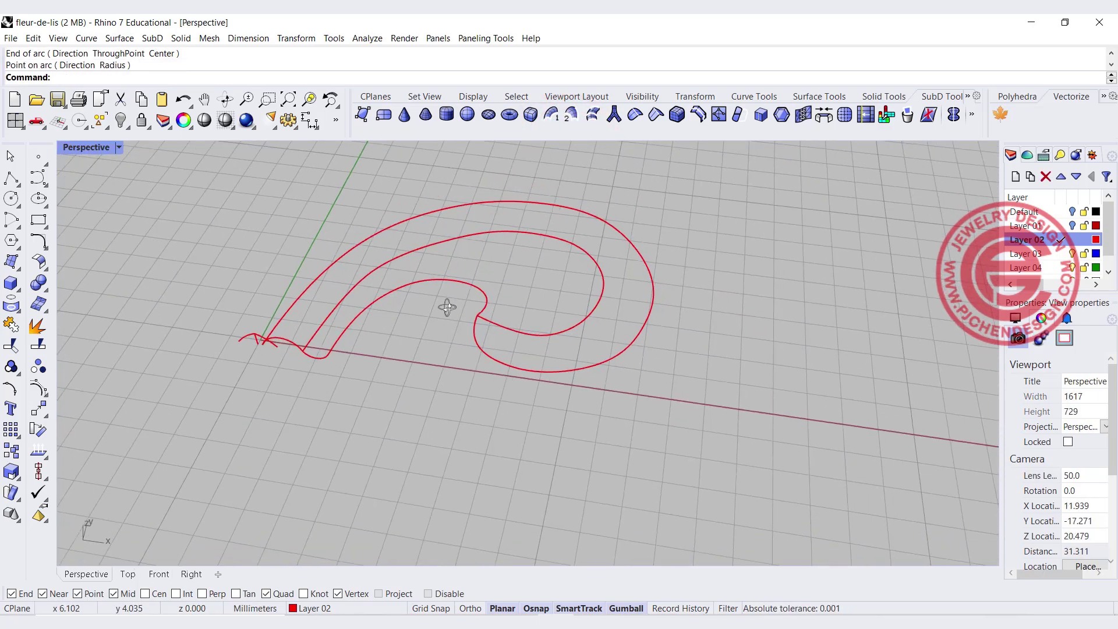
{"action": "left_click", "coordinate": [119, 38]}
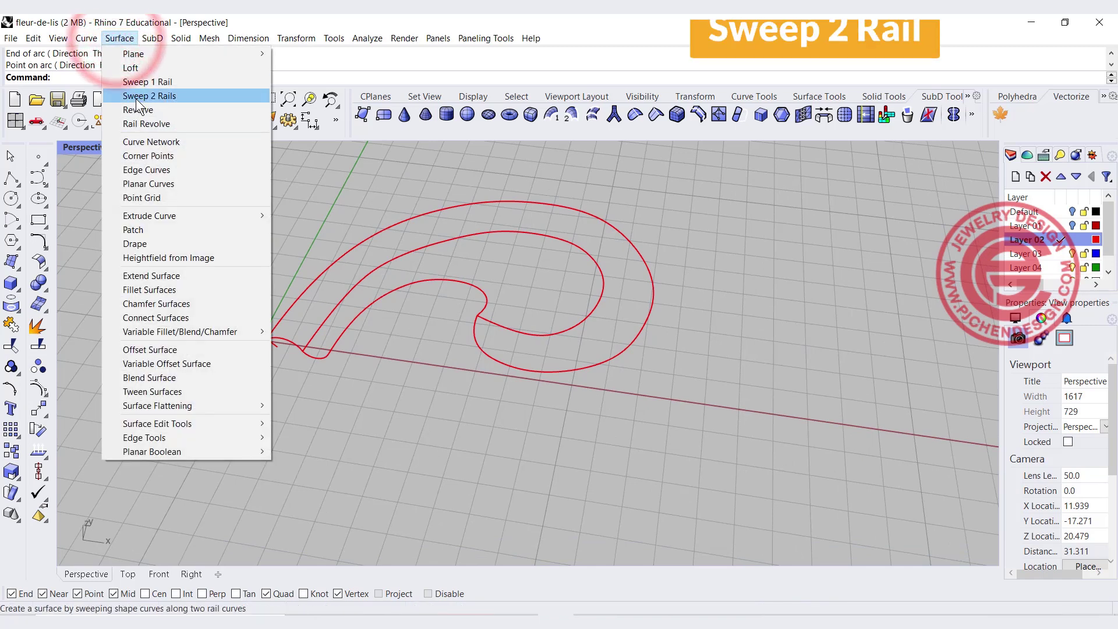
{"action": "left_click", "coordinate": [135, 99]}
{"action": "scroll", "coordinate": [359, 256], "scroll_direction": "up", "scroll_amount": 1}
{"action": "left_click", "coordinate": [357, 252]}
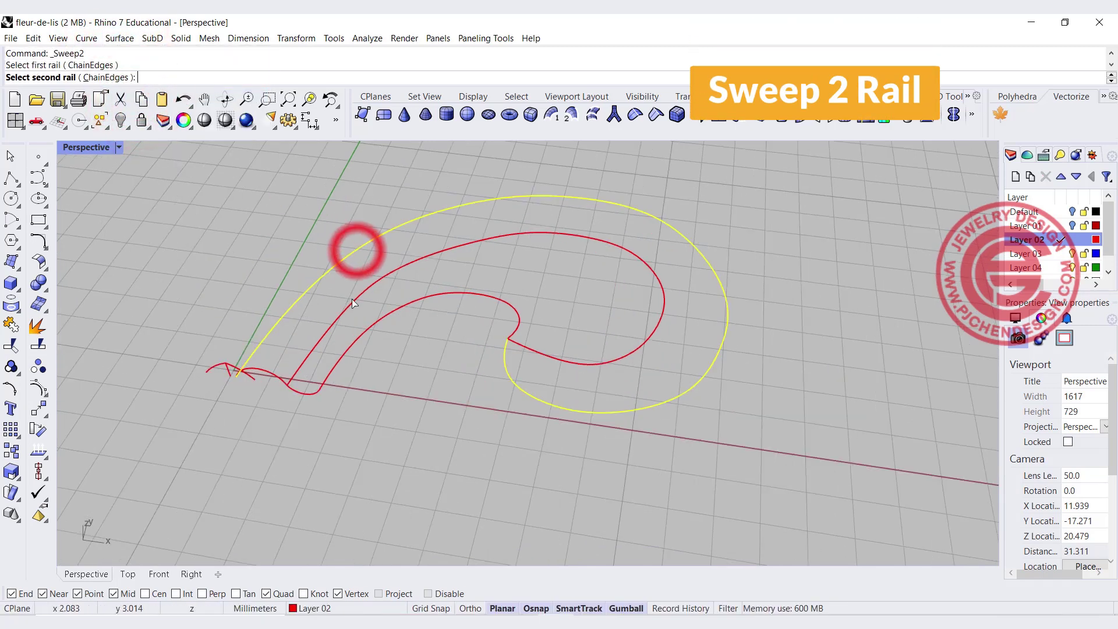
{"action": "left_click", "coordinate": [352, 300]}
{"action": "left_click", "coordinate": [250, 369]}
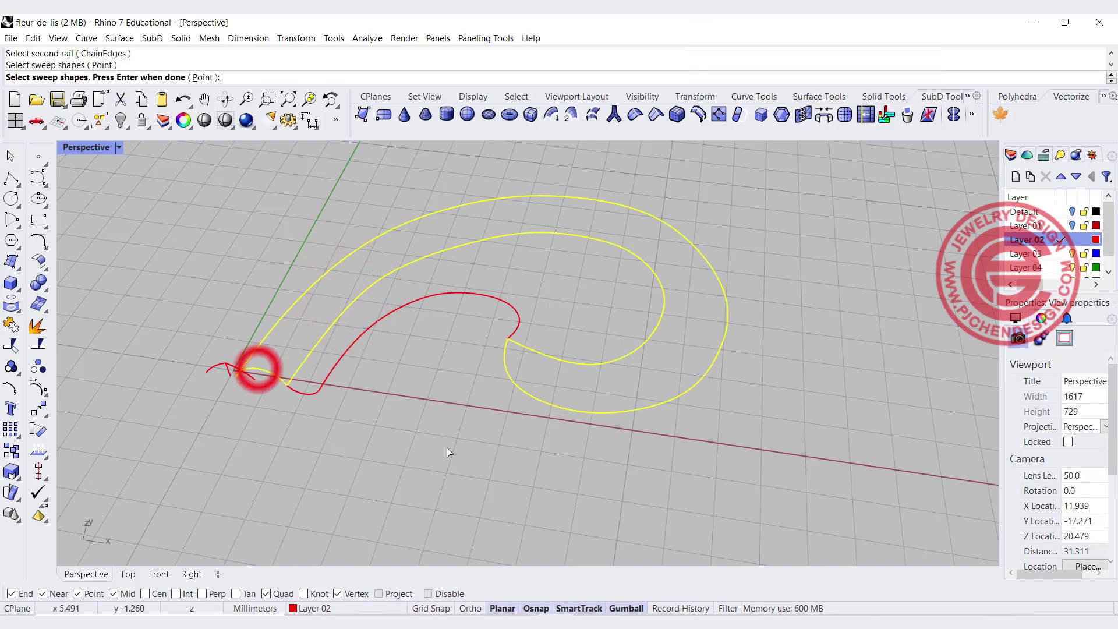
{"action": "key", "text": "Return"}
{"action": "right_click_drag", "start_coordinate": [476, 453], "coordinate": [587, 419]}
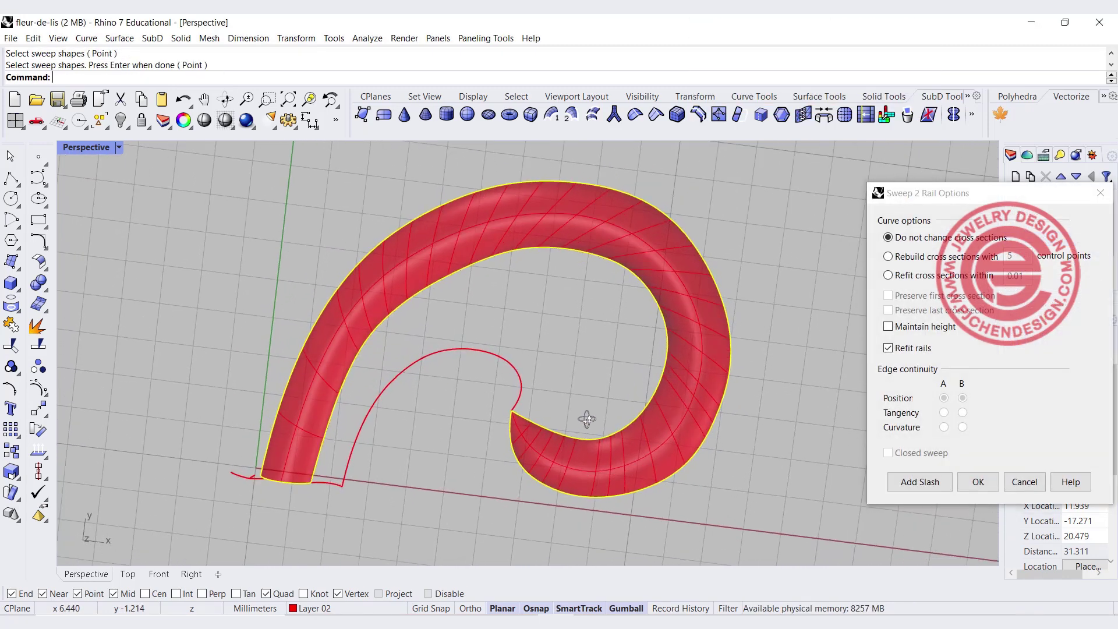
Add slashes between the rails on the petal's upper-left bend and the curl's right side, then complete the sweep with unchanged cross sections and refit rails
{"action": "double_click", "coordinate": [93, 148]}
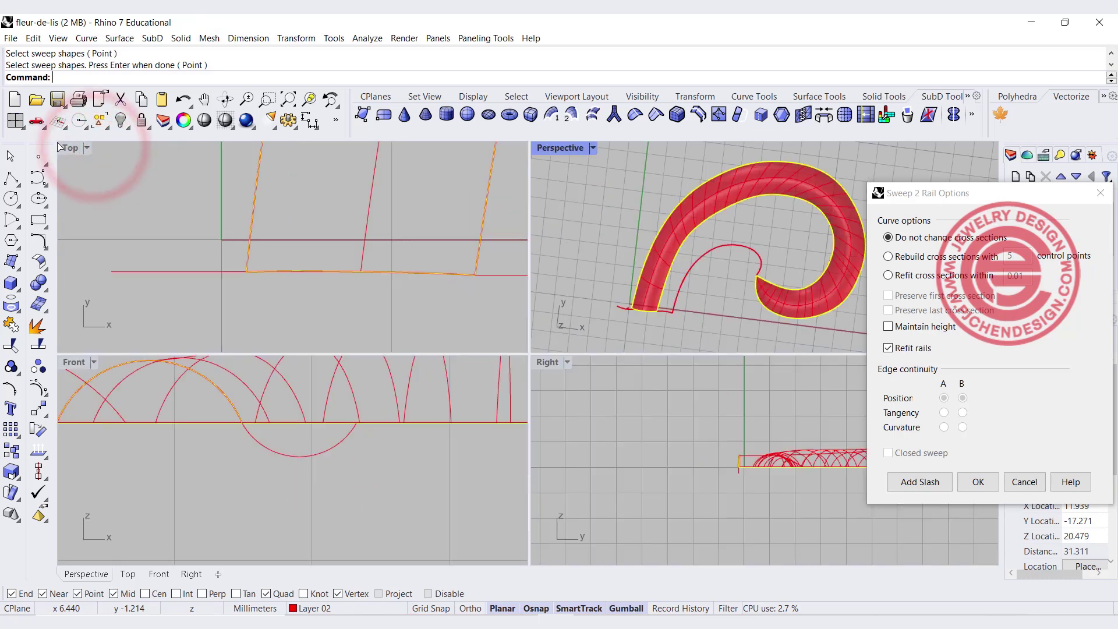
{"action": "double_click", "coordinate": [71, 148]}
{"action": "scroll", "coordinate": [591, 340], "scroll_direction": "down", "scroll_amount": 6}
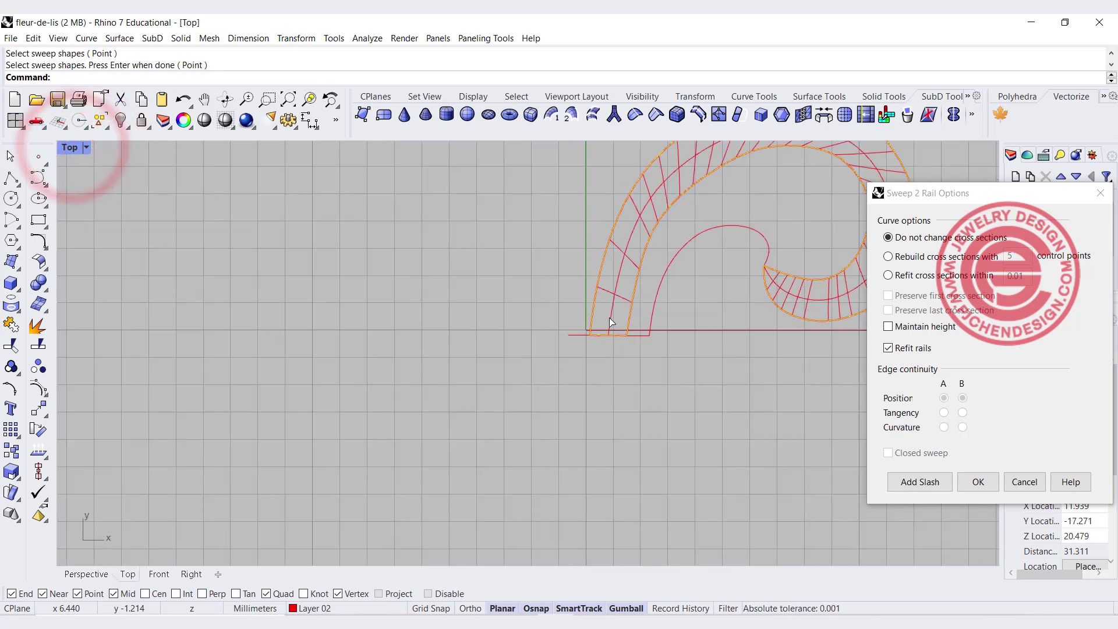
{"action": "right_click_drag", "start_coordinate": [461, 291], "coordinate": [276, 298]}
{"action": "scroll", "coordinate": [465, 264], "scroll_direction": "up", "scroll_amount": 8}
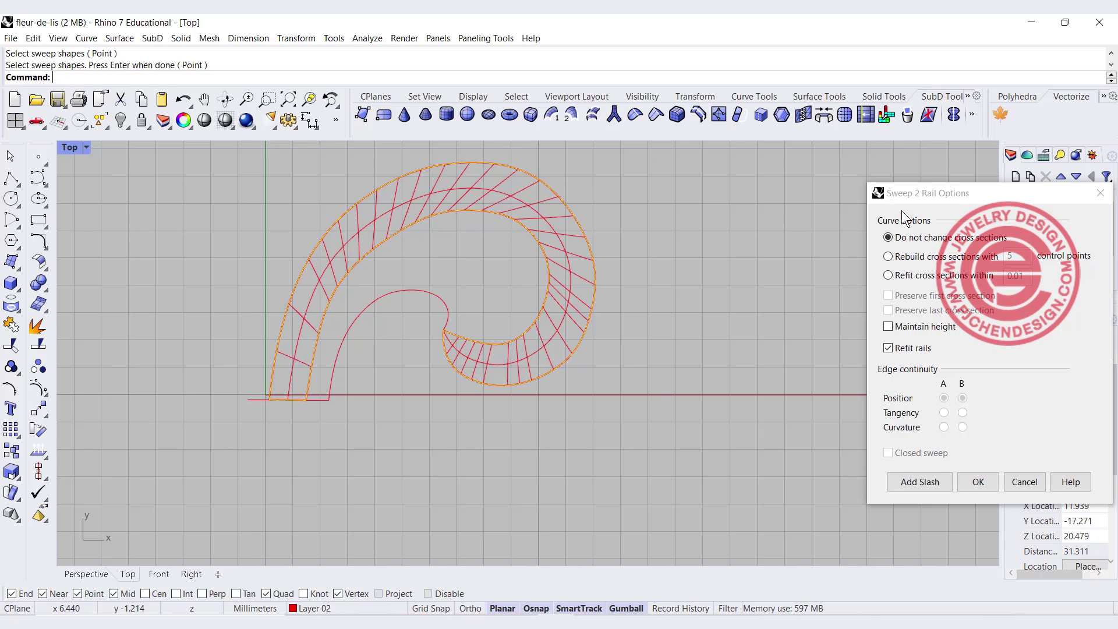
{"action": "left_click_drag", "start_coordinate": [890, 193], "coordinate": [747, 170]}
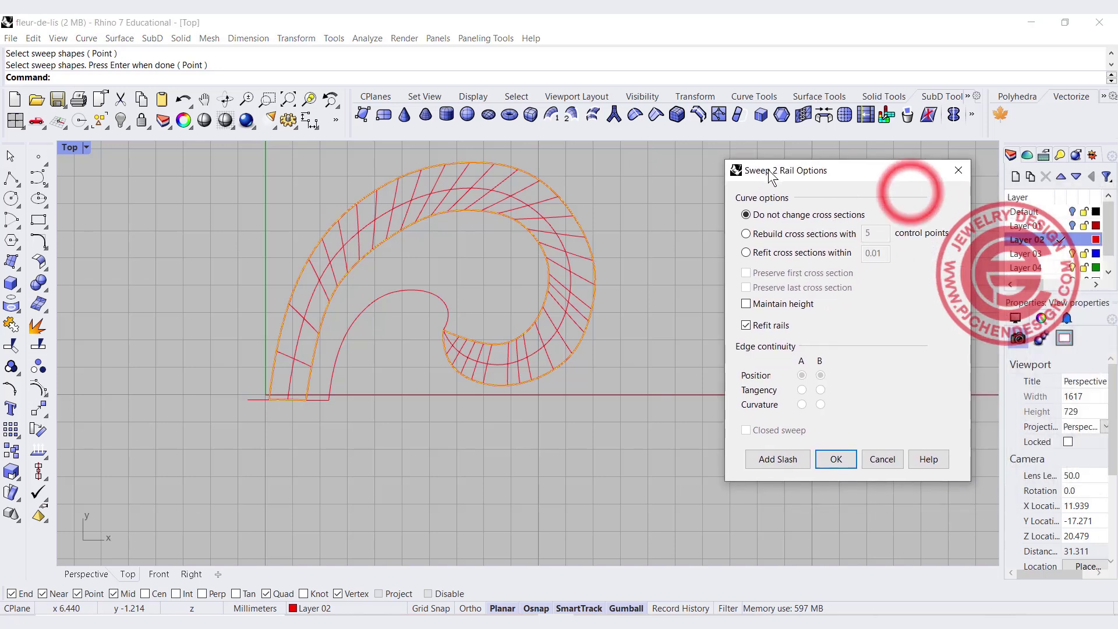
{"action": "left_click", "coordinate": [772, 459]}
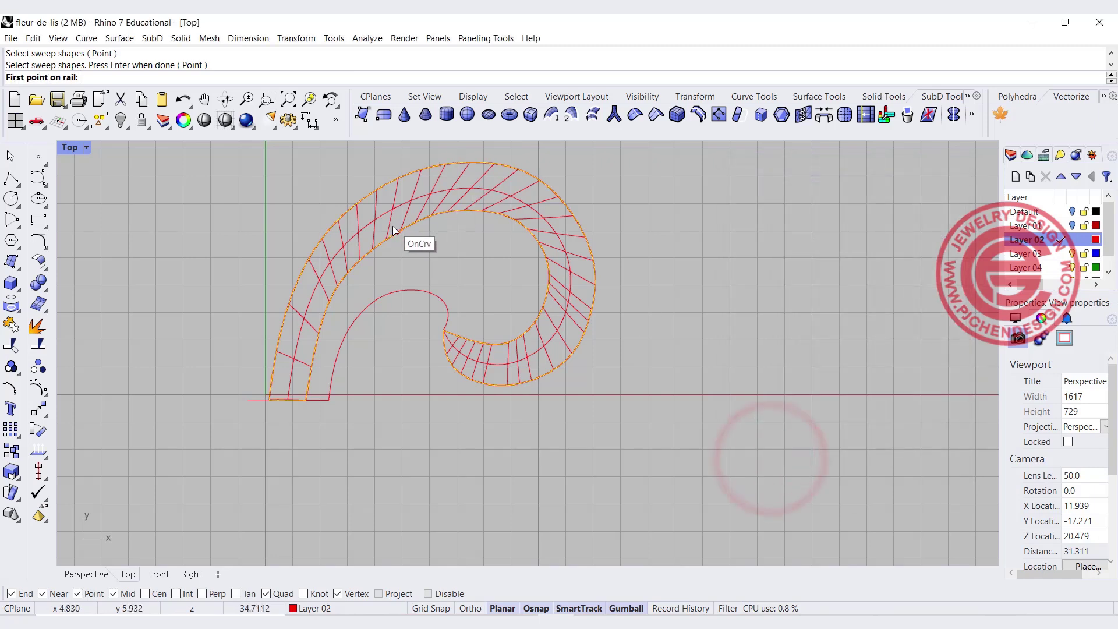
{"action": "left_click", "coordinate": [394, 229]}
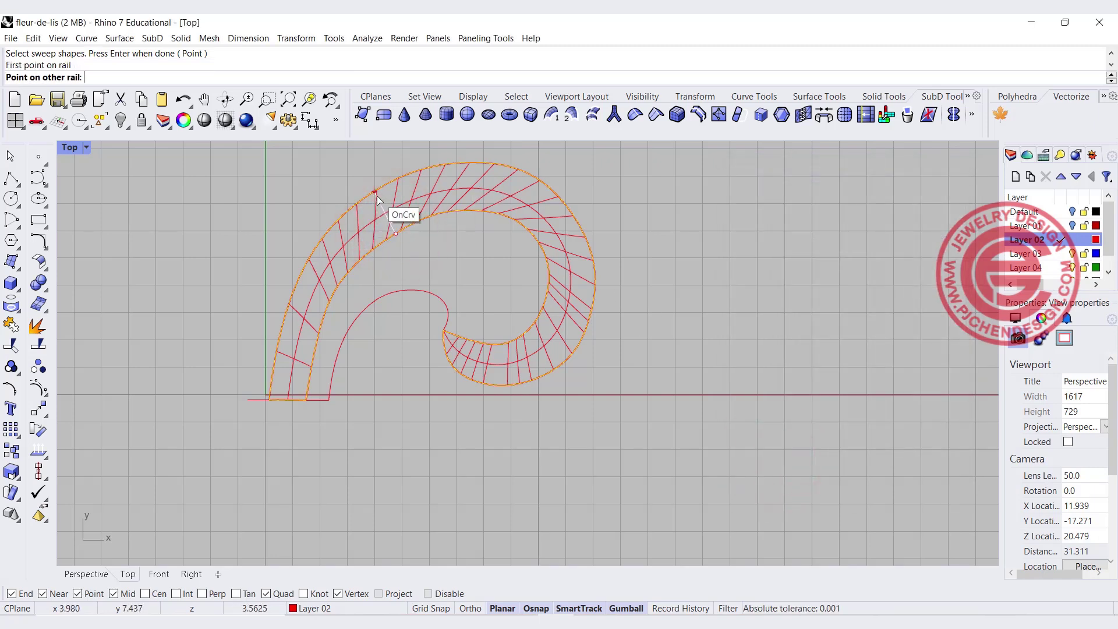
{"action": "left_click", "coordinate": [377, 196]}
{"action": "left_click", "coordinate": [549, 276]}
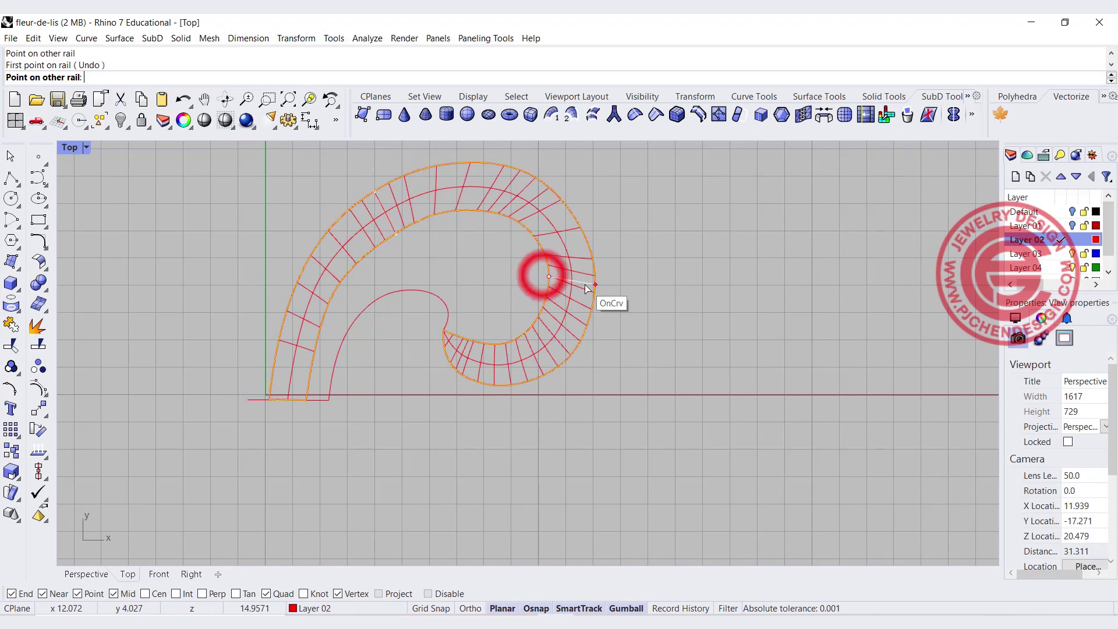
{"action": "scroll", "coordinate": [595, 278], "scroll_direction": "up", "scroll_amount": 4}
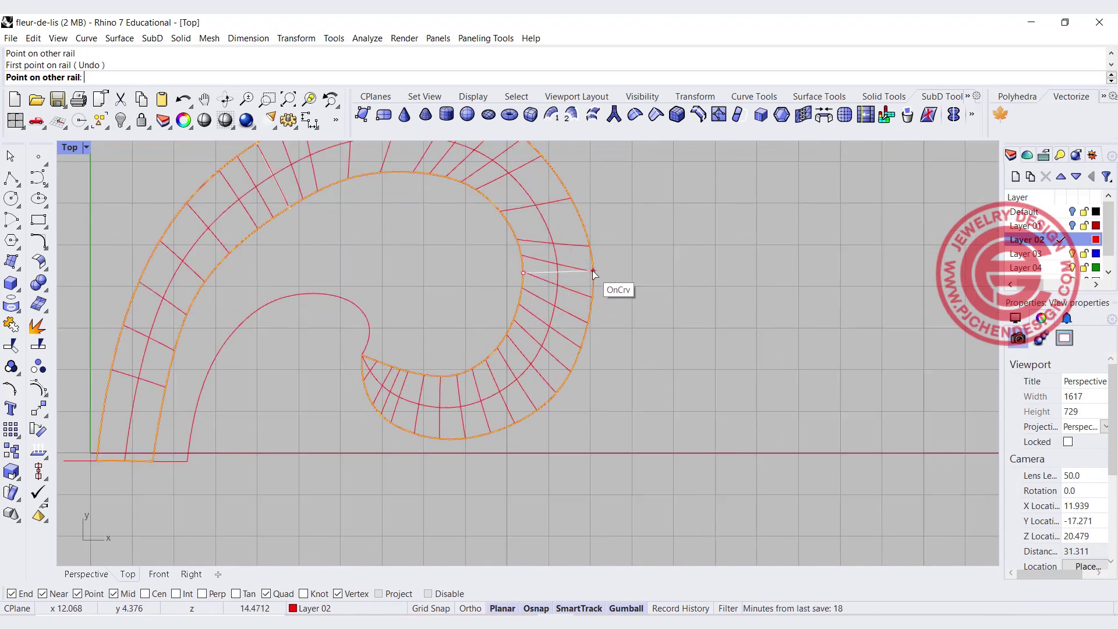
{"action": "left_click", "coordinate": [594, 270]}
{"action": "scroll", "coordinate": [600, 274], "scroll_direction": "down", "scroll_amount": 4}
{"action": "key", "text": "Return"}
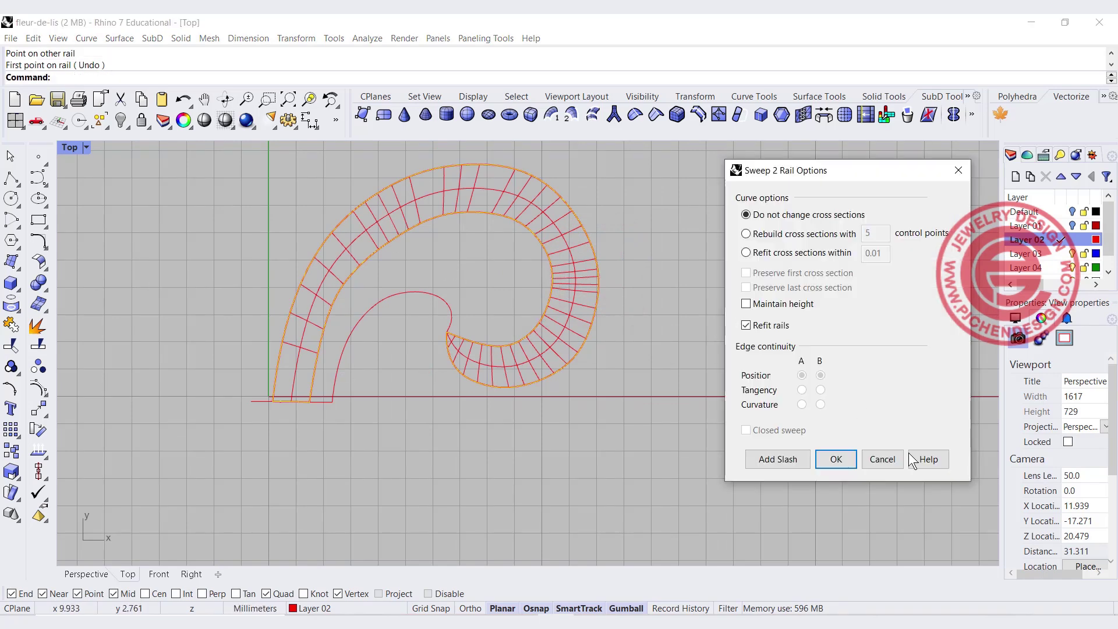
{"action": "left_click", "coordinate": [837, 459]}
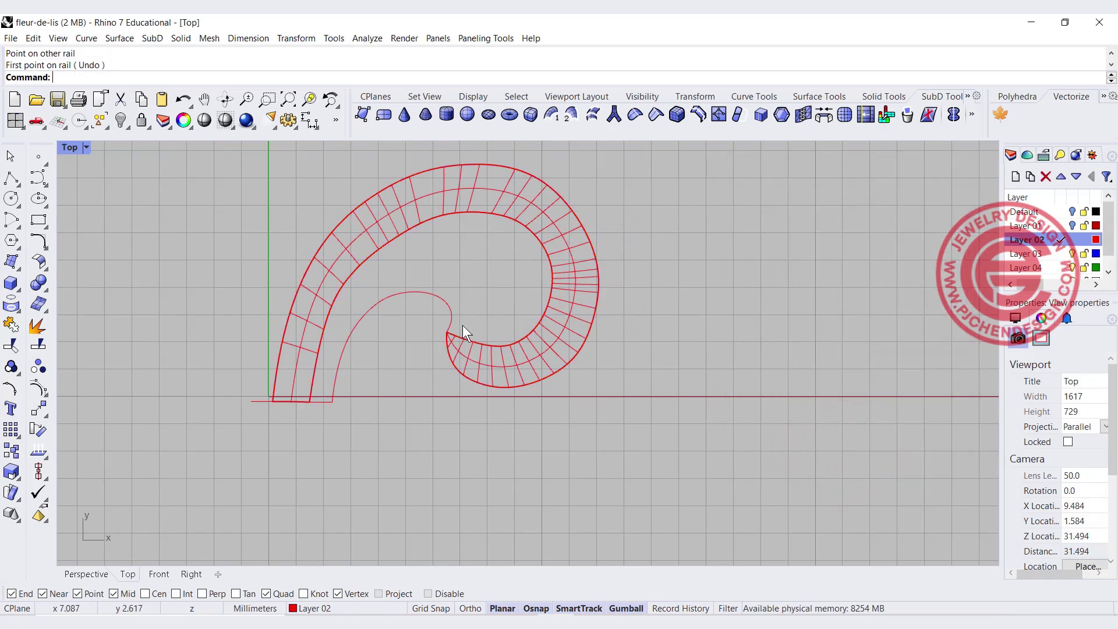
Set up a Sweep 2 Rails along the middle and inner petal curves using the downward arc as the cross section
{"action": "left_click", "coordinate": [386, 248]}
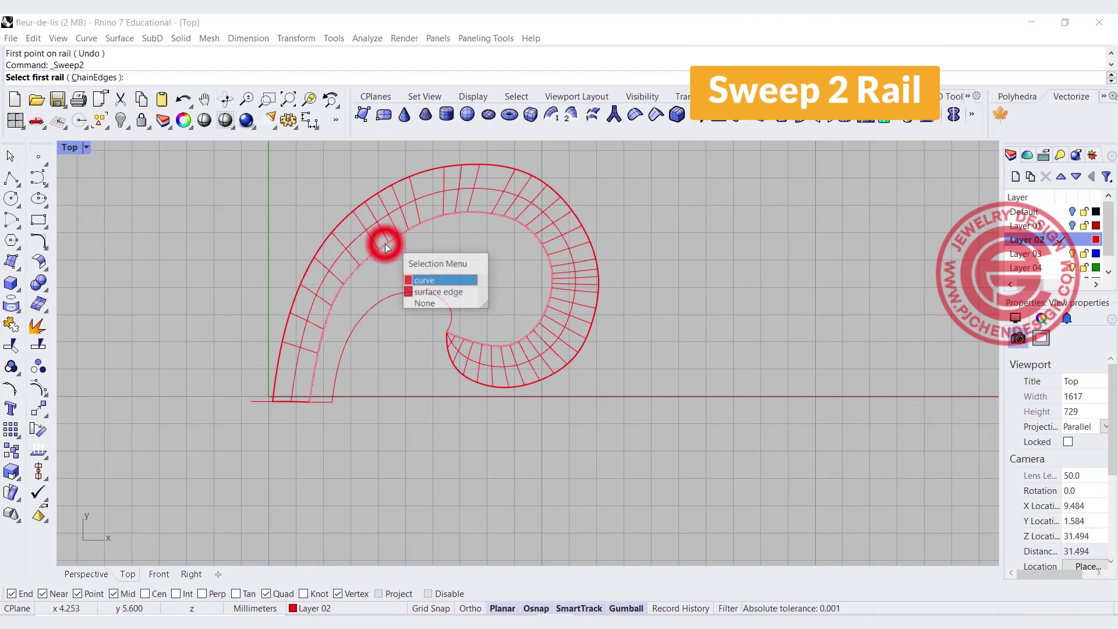
{"action": "left_click", "coordinate": [419, 279]}
{"action": "left_click", "coordinate": [414, 289]}
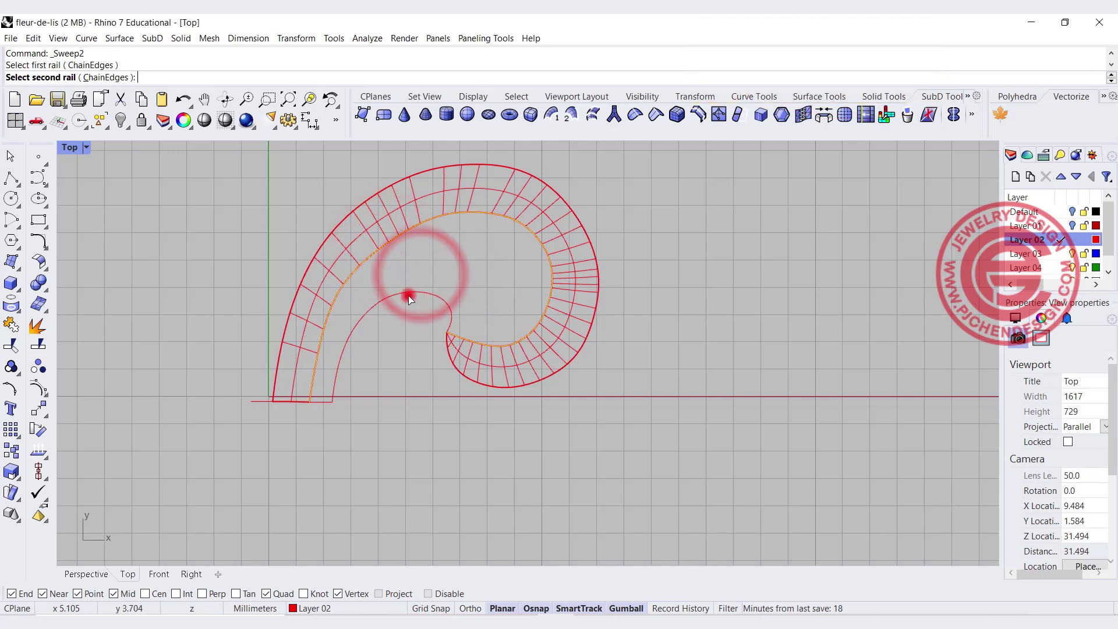
{"action": "left_click", "coordinate": [323, 401]}
{"action": "key", "text": "Return"}
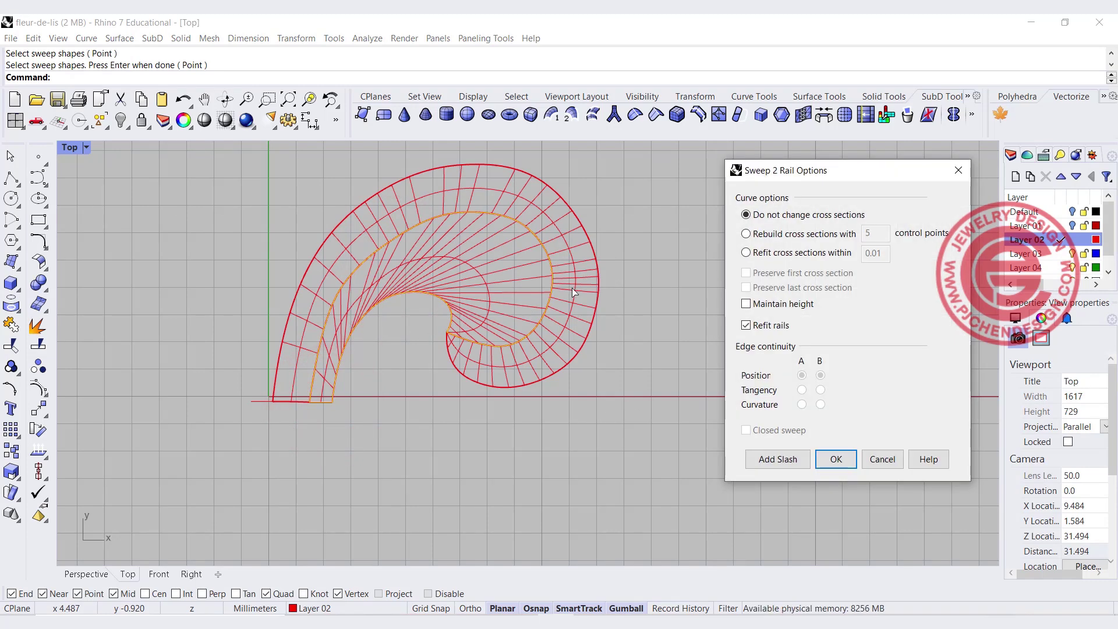
Add two slashes linking the inner curve's upper bend to the middle curve, then complete the sweep with unchanged cross sections and refit rails
{"action": "left_click", "coordinate": [764, 456]}
{"action": "left_click", "coordinate": [388, 298]}
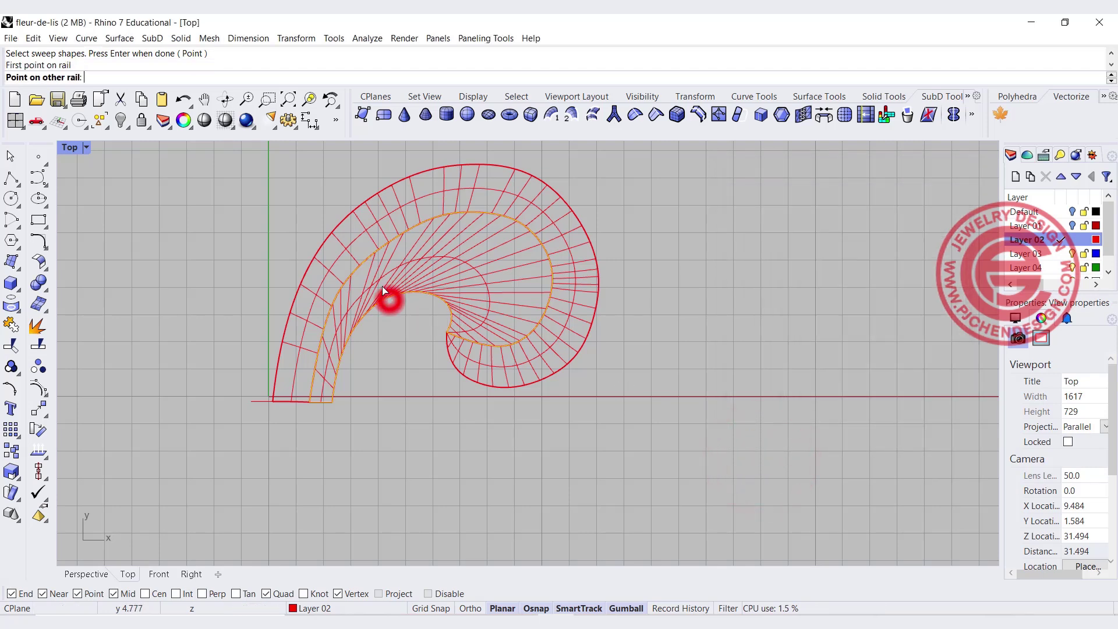
{"action": "left_click", "coordinate": [371, 277]}
{"action": "left_click", "coordinate": [445, 297]}
{"action": "left_click", "coordinate": [507, 215]}
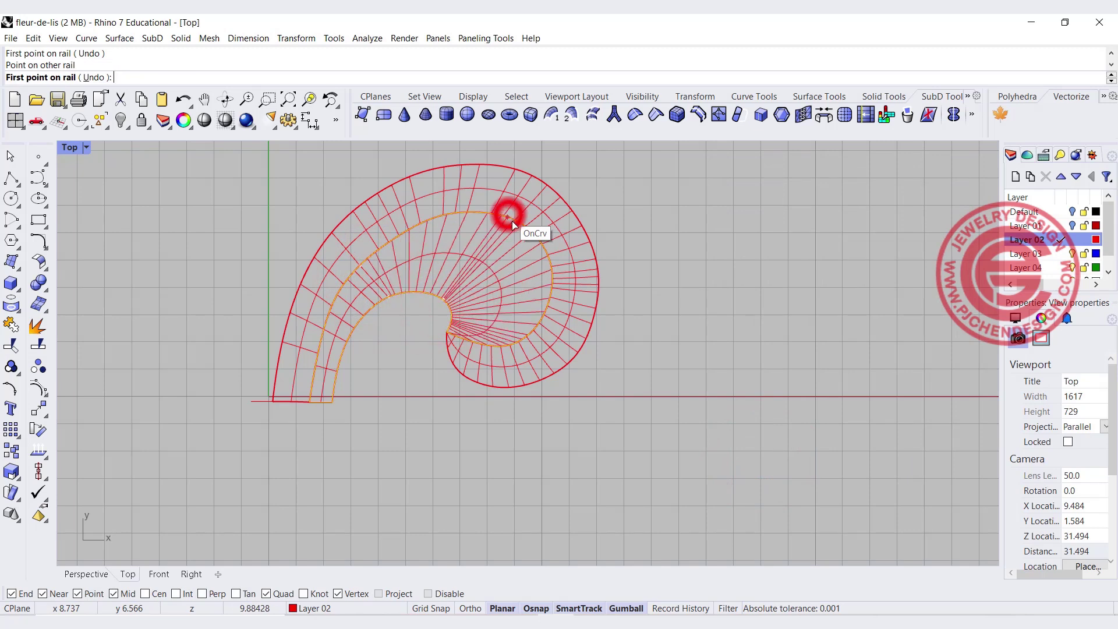
{"action": "key", "text": "Return"}
{"action": "left_click", "coordinate": [834, 458]}
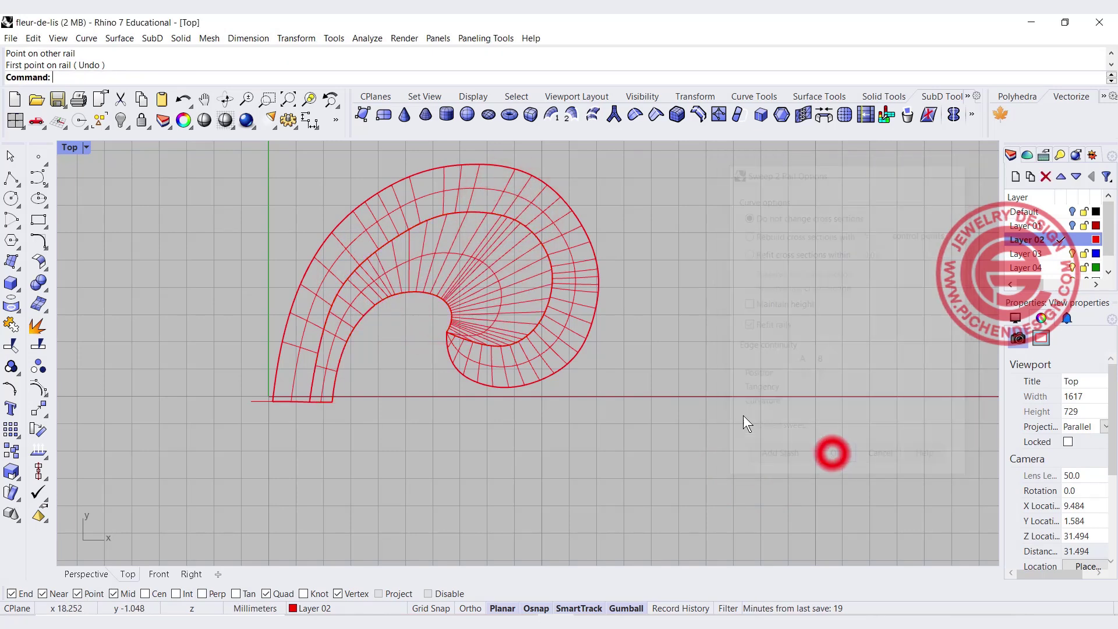
Set the Perspective view to Rendered display and examine the two swept petal surfaces
{"action": "double_click", "coordinate": [75, 146]}
{"action": "right_click_drag", "start_coordinate": [746, 270], "coordinate": [774, 188]}
{"action": "left_click", "coordinate": [594, 148]}
{"action": "left_click", "coordinate": [635, 214]}
{"action": "right_click_drag", "start_coordinate": [638, 213], "coordinate": [614, 292]}
{"action": "scroll", "coordinate": [624, 222], "scroll_direction": "up", "scroll_amount": 5}
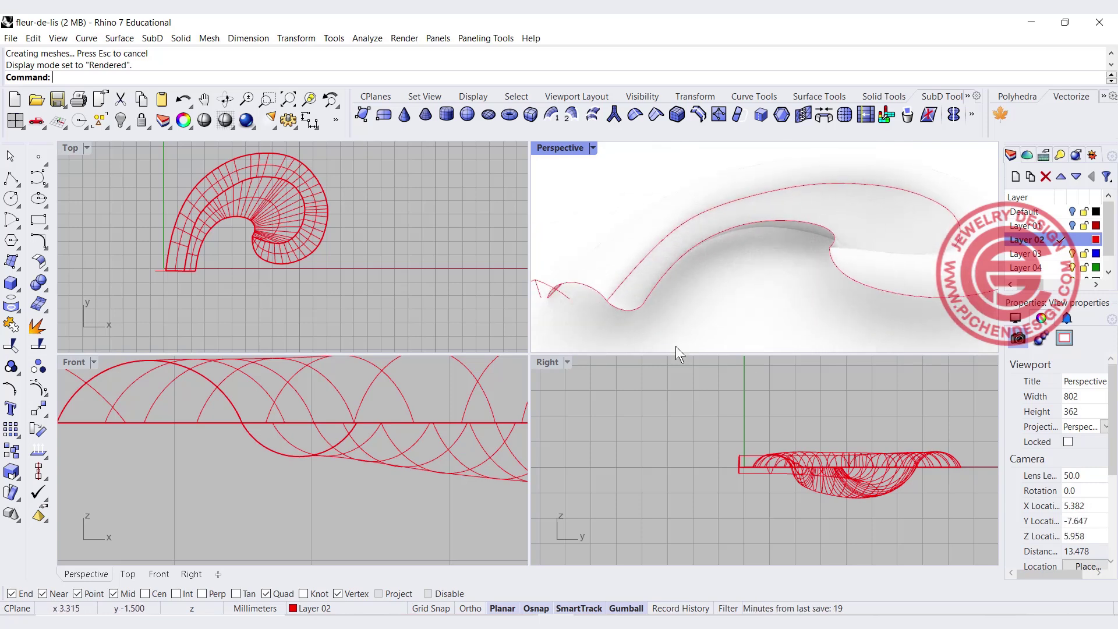
Join the two swept petal surfaces into one polysurface
{"action": "right_click_drag", "start_coordinate": [711, 312], "coordinate": [790, 299]}
{"action": "left_click", "coordinate": [874, 250]}
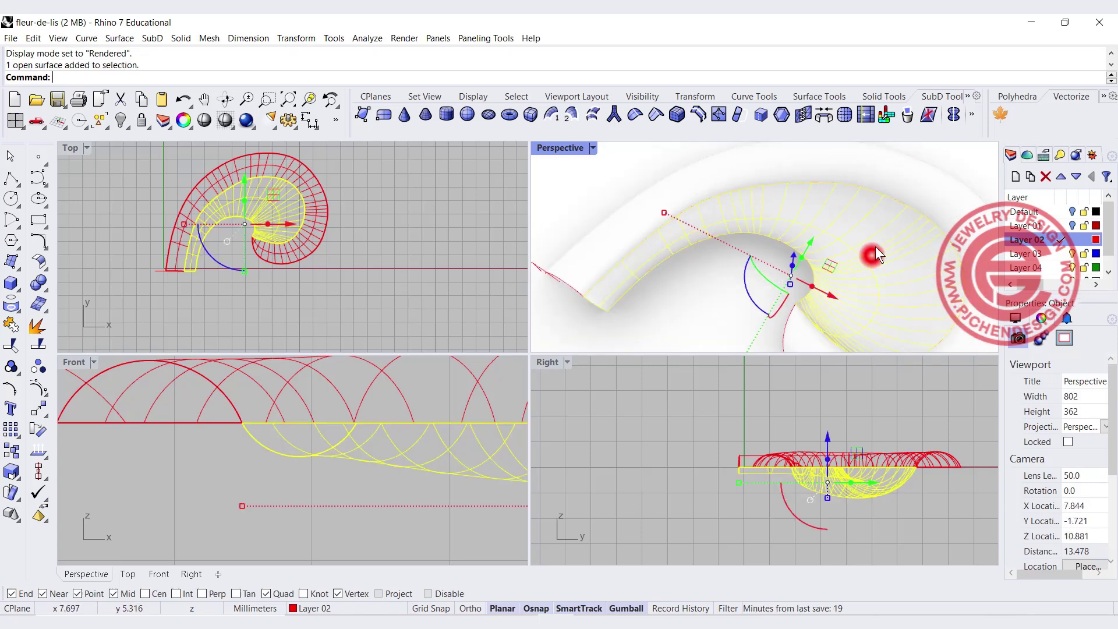
{"action": "left_click", "coordinate": [927, 184]}
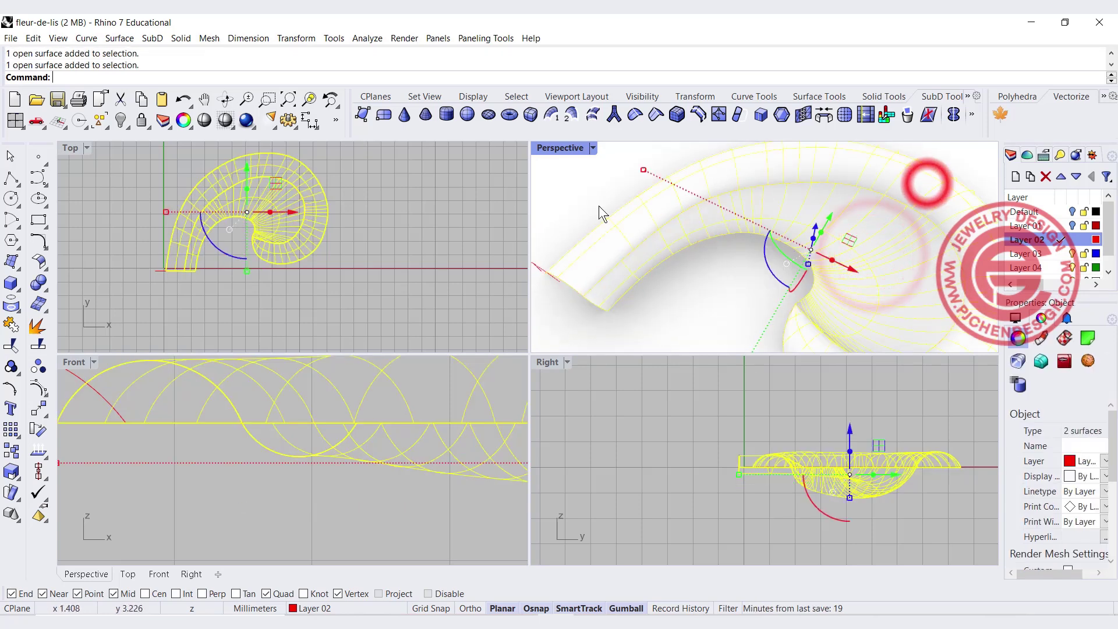
{"action": "left_click", "coordinate": [10, 326]}
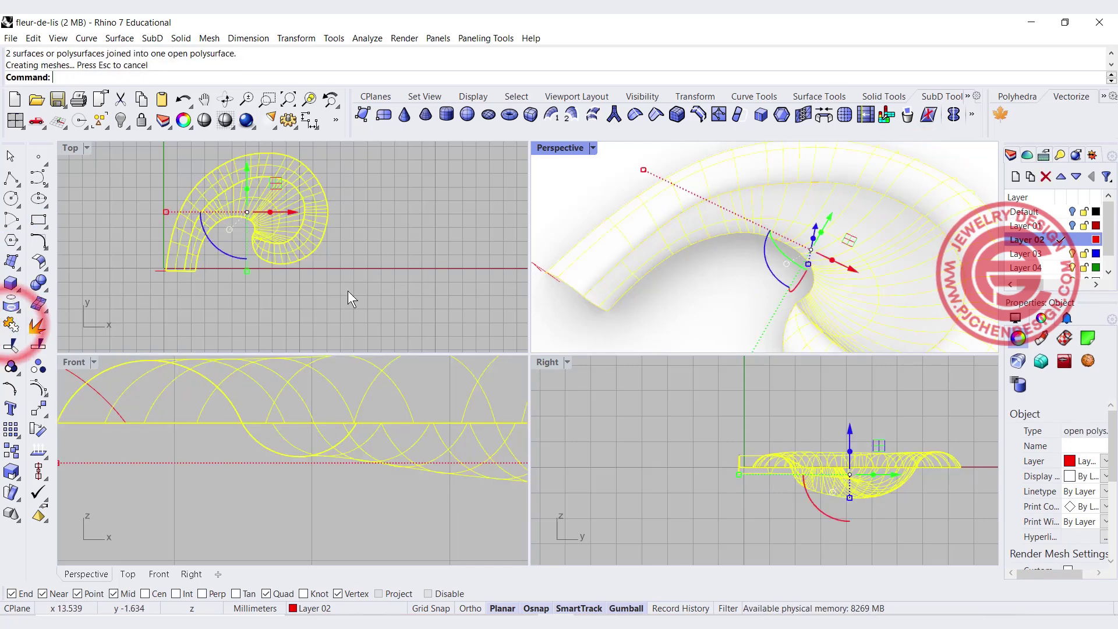
{"action": "left_click", "coordinate": [426, 240]}
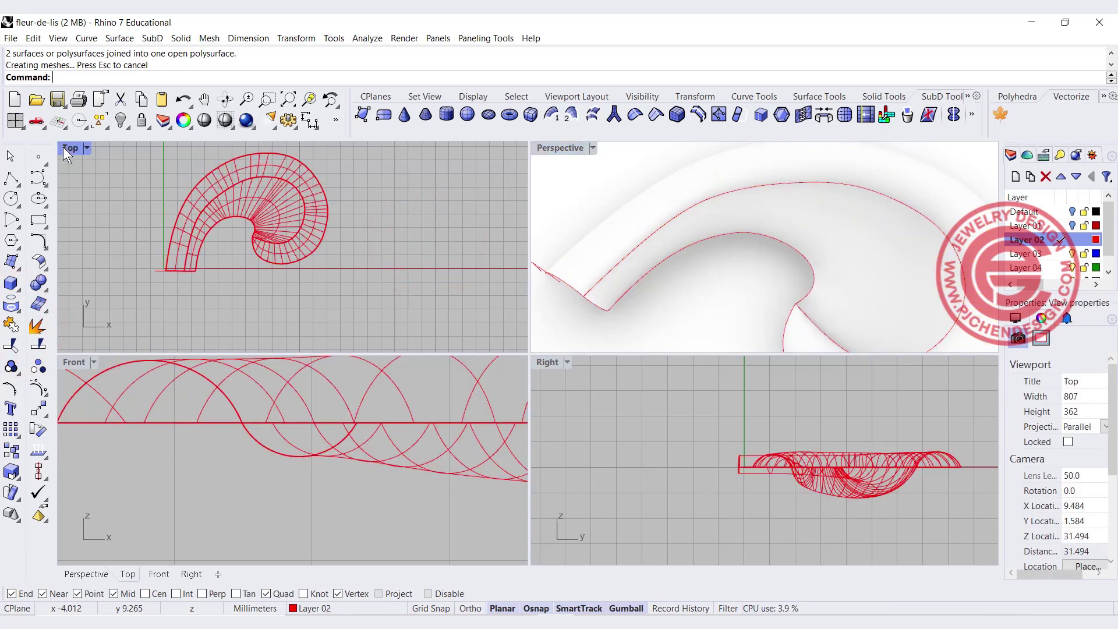
Join the petal's inner and outer edge curves with the two arc profiles at its base into one closed outline
{"action": "right_click_drag", "start_coordinate": [718, 326], "coordinate": [738, 266]}
{"action": "scroll", "coordinate": [289, 224], "scroll_direction": "up", "scroll_amount": 5}
{"action": "scroll", "coordinate": [344, 242], "scroll_direction": "down", "scroll_amount": 3}
{"action": "right_click_drag", "start_coordinate": [392, 252], "coordinate": [387, 279]}
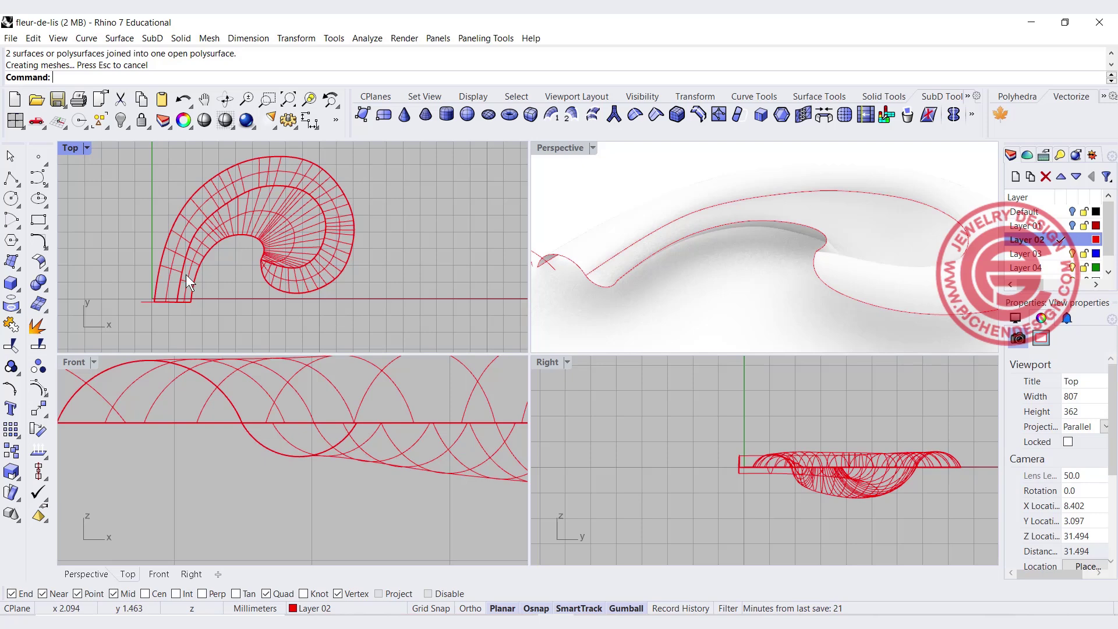
{"action": "left_click", "coordinate": [214, 245]}
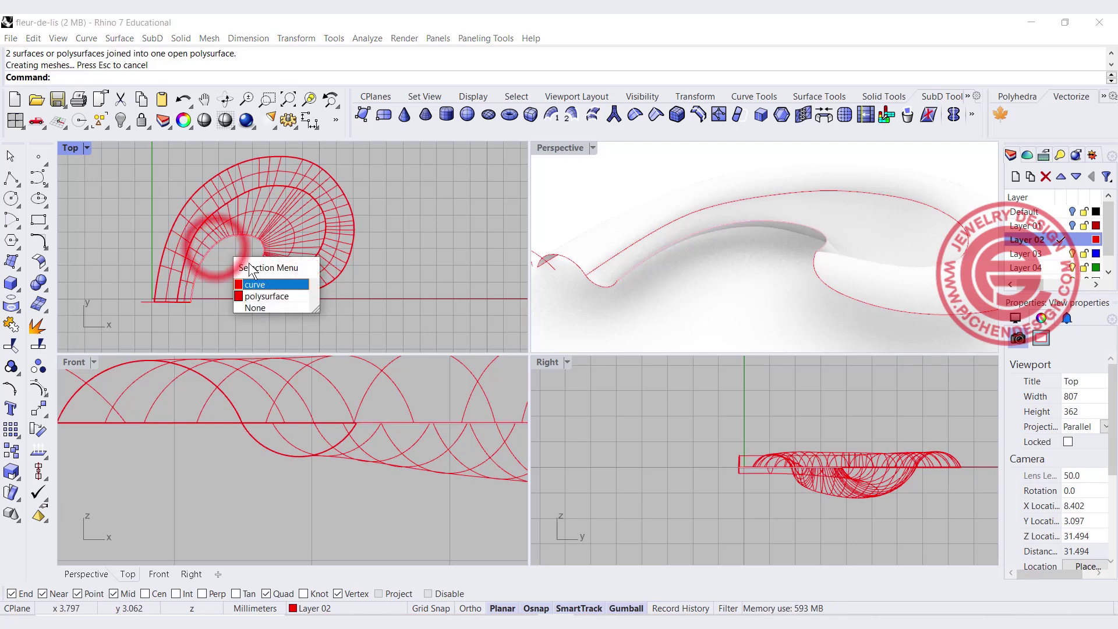
{"action": "left_click", "coordinate": [249, 283]}
{"action": "left_click", "coordinate": [284, 292]}
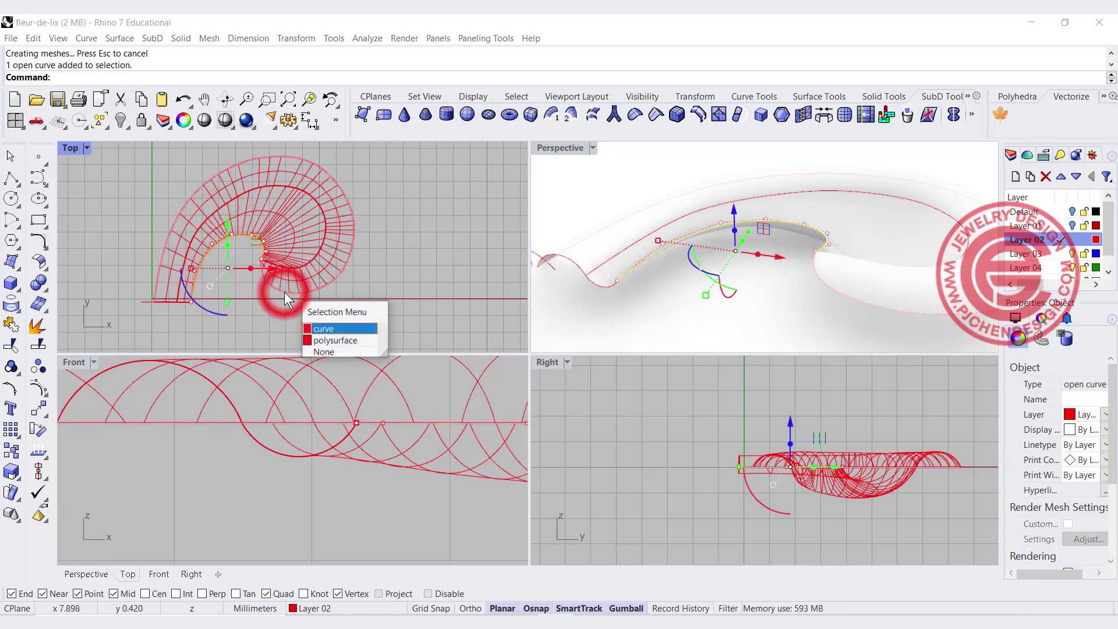
{"action": "left_click", "coordinate": [305, 327]}
{"action": "scroll", "coordinate": [173, 300], "scroll_direction": "up", "scroll_amount": 5}
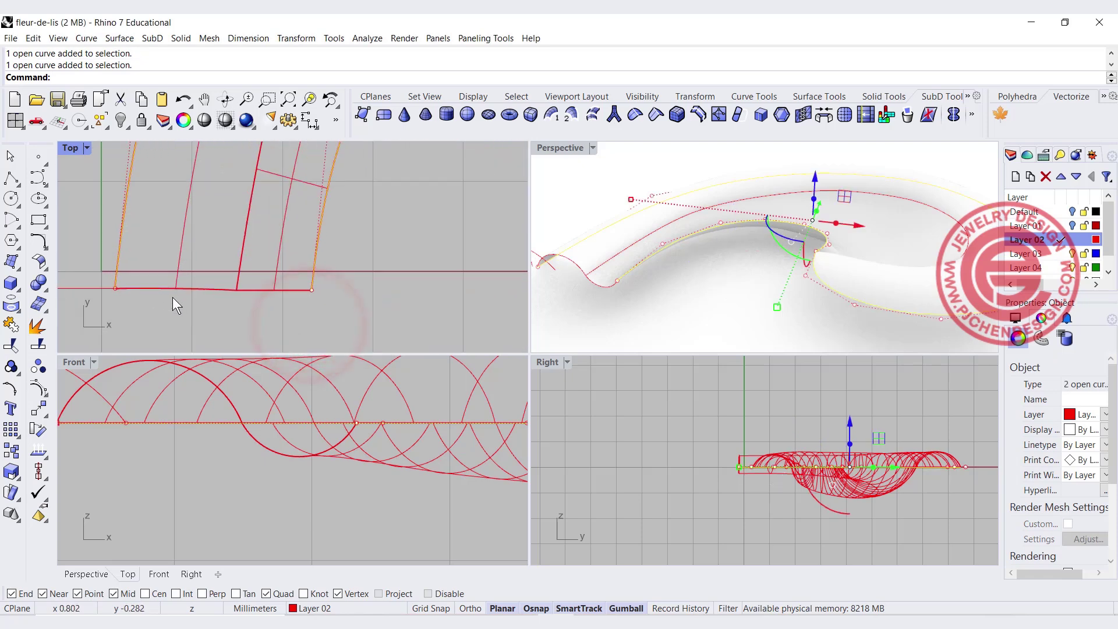
{"action": "left_click", "coordinate": [575, 266]}
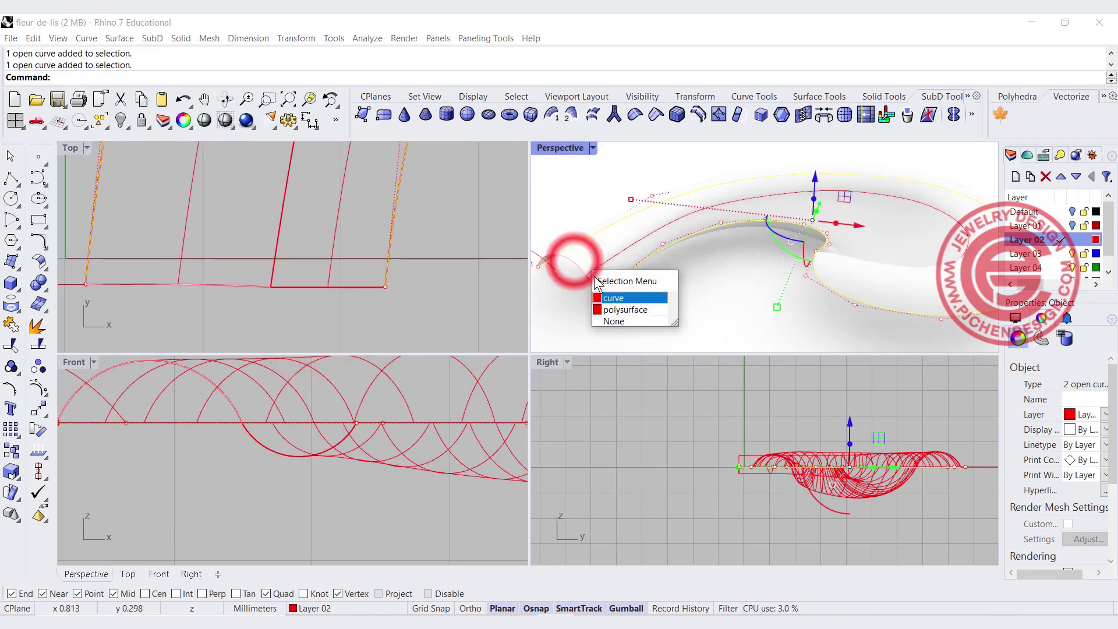
{"action": "left_click", "coordinate": [595, 294]}
{"action": "left_click", "coordinate": [599, 285]}
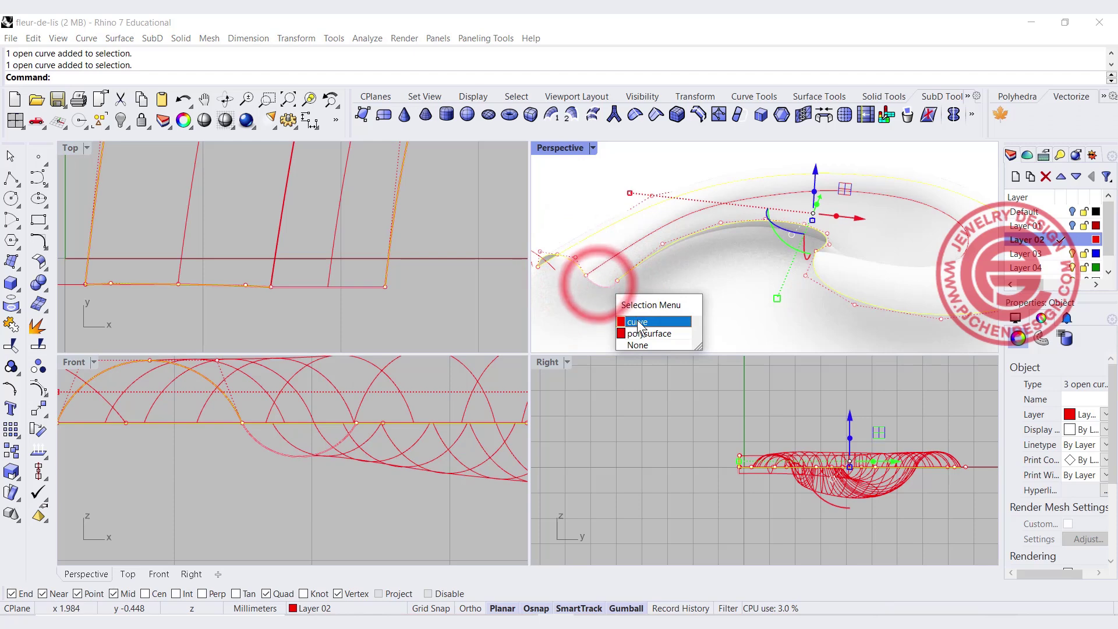
{"action": "left_click", "coordinate": [633, 318]}
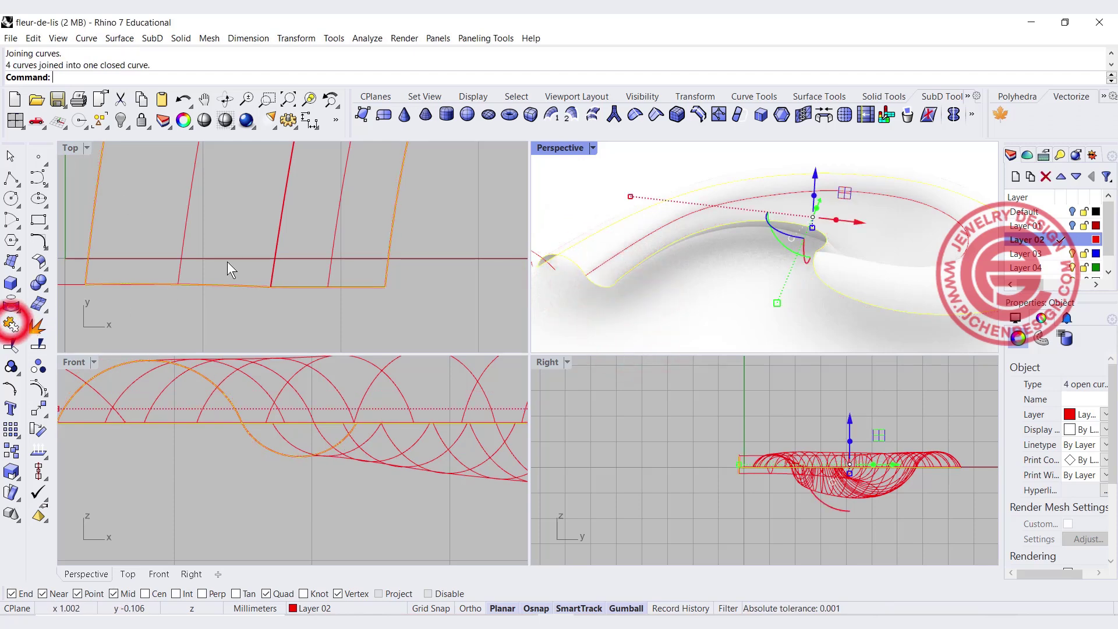
Project the joined petal outline onto the Top construction plane with ProjectToCPlane, keeping the input curve
{"action": "scroll", "coordinate": [274, 241], "scroll_direction": "down", "scroll_amount": 10}
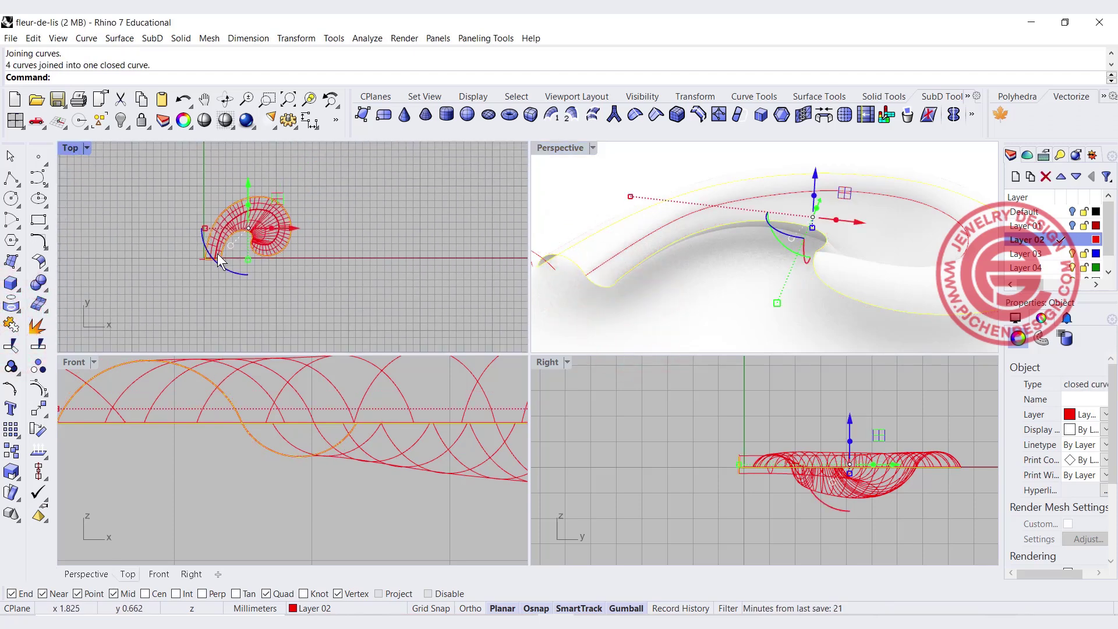
{"action": "type", "text": "ProjectToCPlane"}
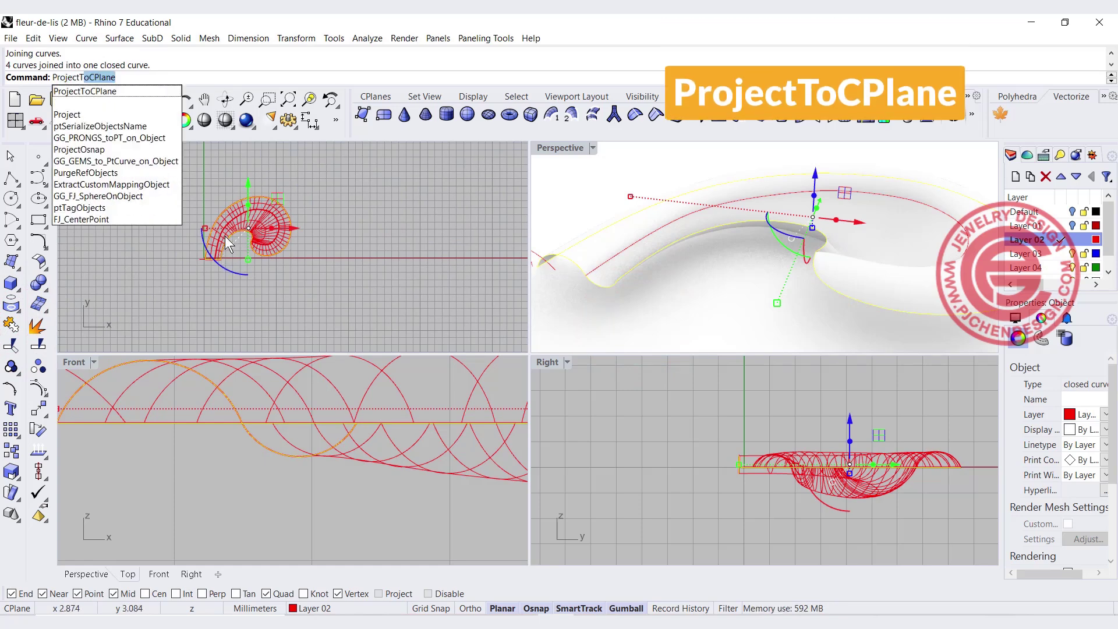
{"action": "key", "text": "Return"}
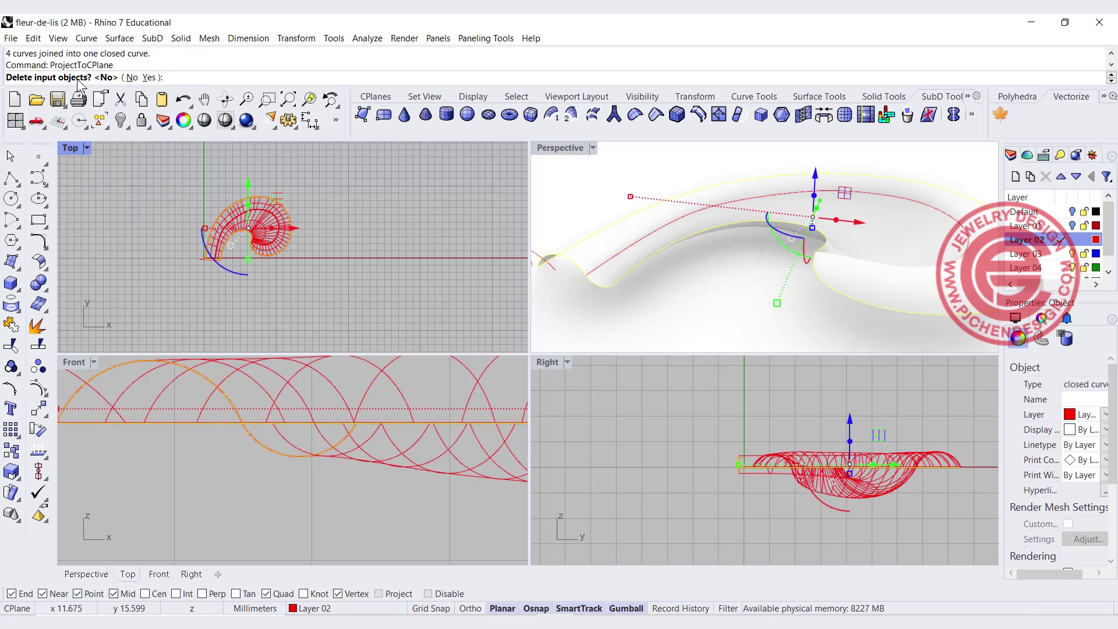
{"action": "left_click", "coordinate": [132, 77]}
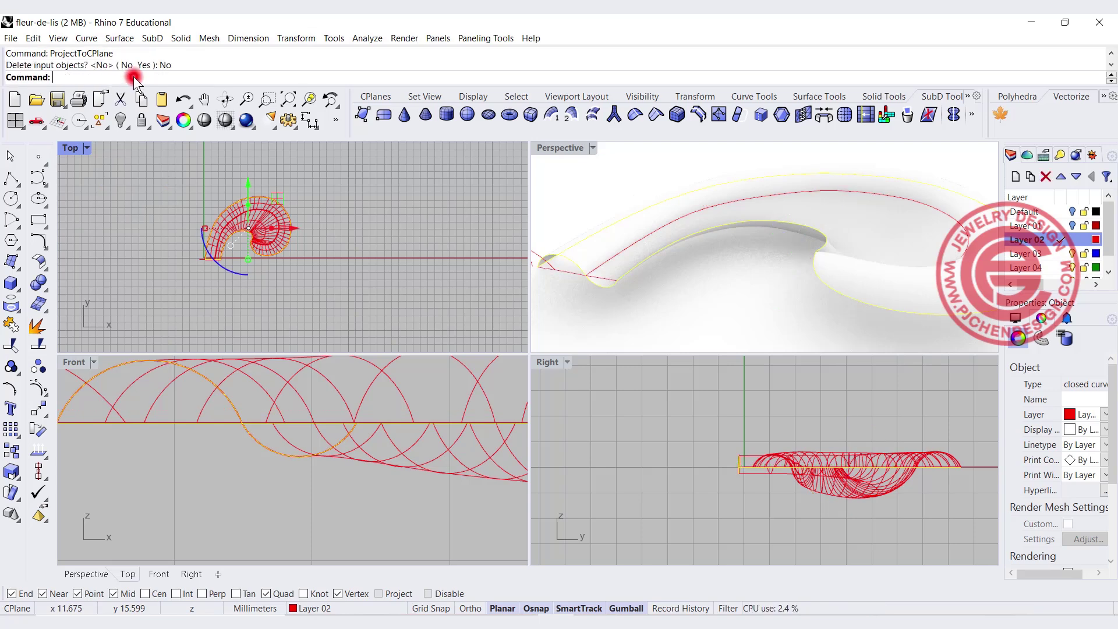
{"action": "right_click", "coordinate": [653, 269]}
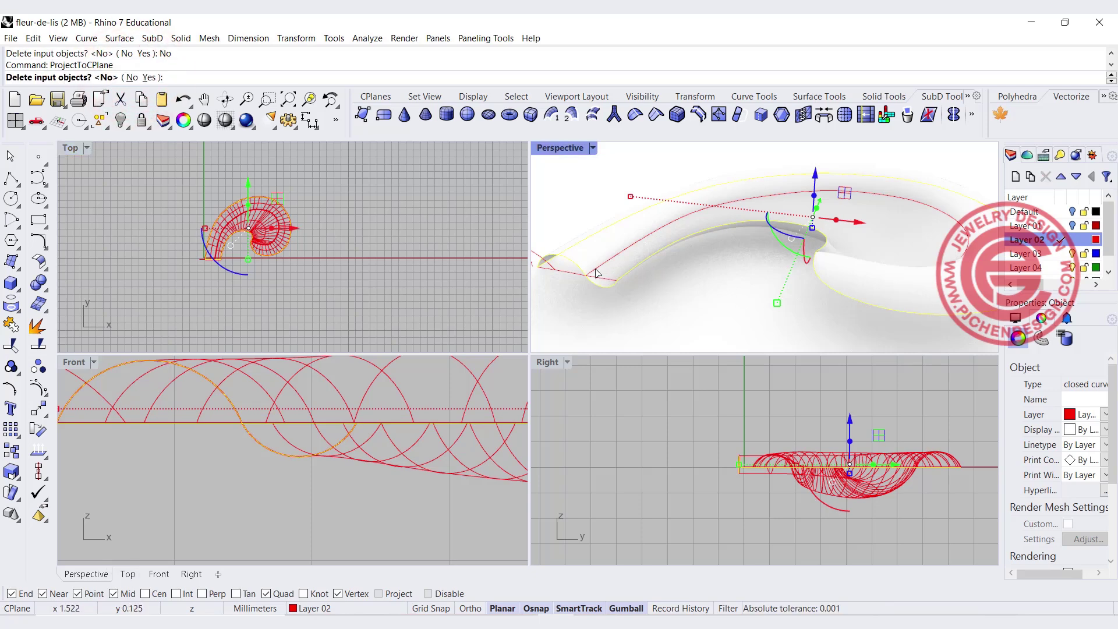
Extrude the flat projected petal outline downward in the Front view to form a vertical wall
{"action": "left_click", "coordinate": [577, 274]}
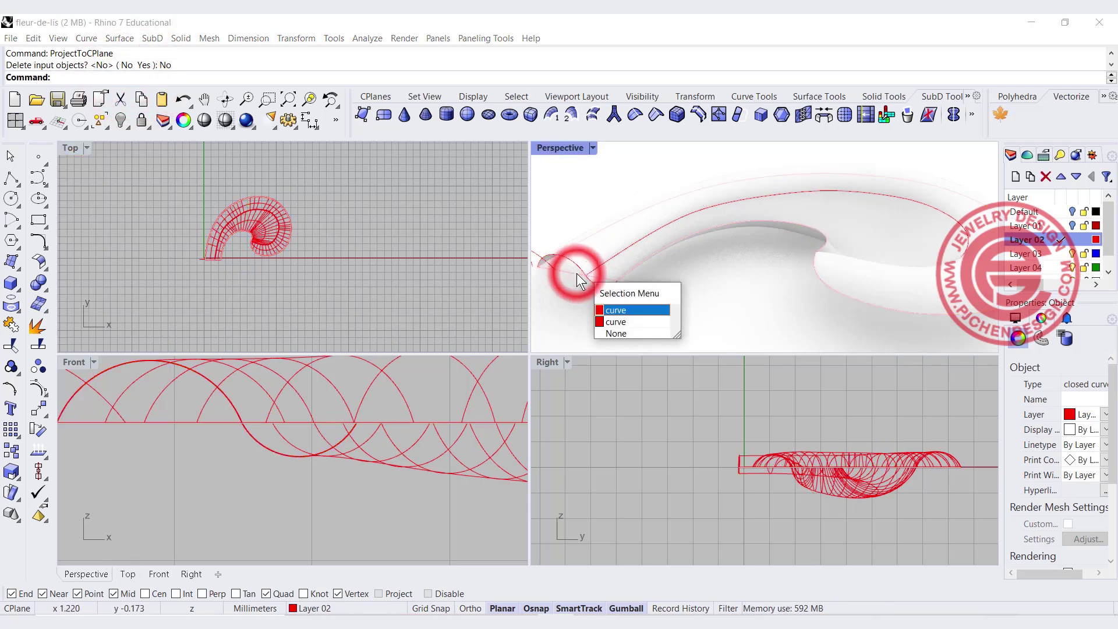
{"action": "left_click", "coordinate": [607, 310]}
{"action": "scroll", "coordinate": [365, 457], "scroll_direction": "down", "scroll_amount": 18}
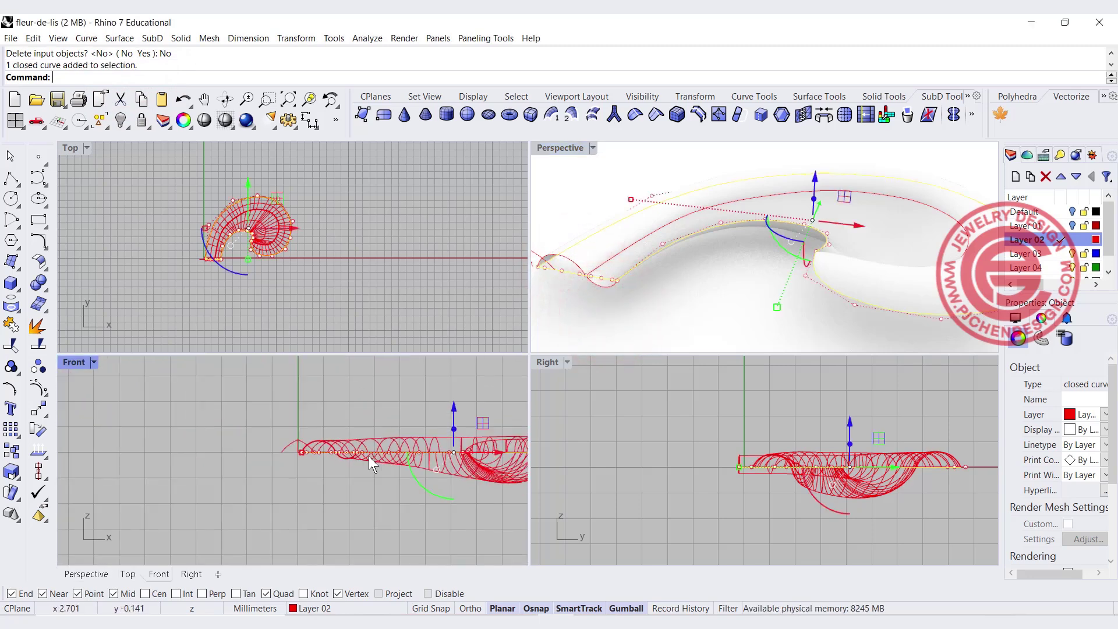
{"action": "right_click_drag", "start_coordinate": [295, 433], "coordinate": [119, 402]}
{"action": "left_click_drag", "start_coordinate": [239, 394], "coordinate": [254, 452]}
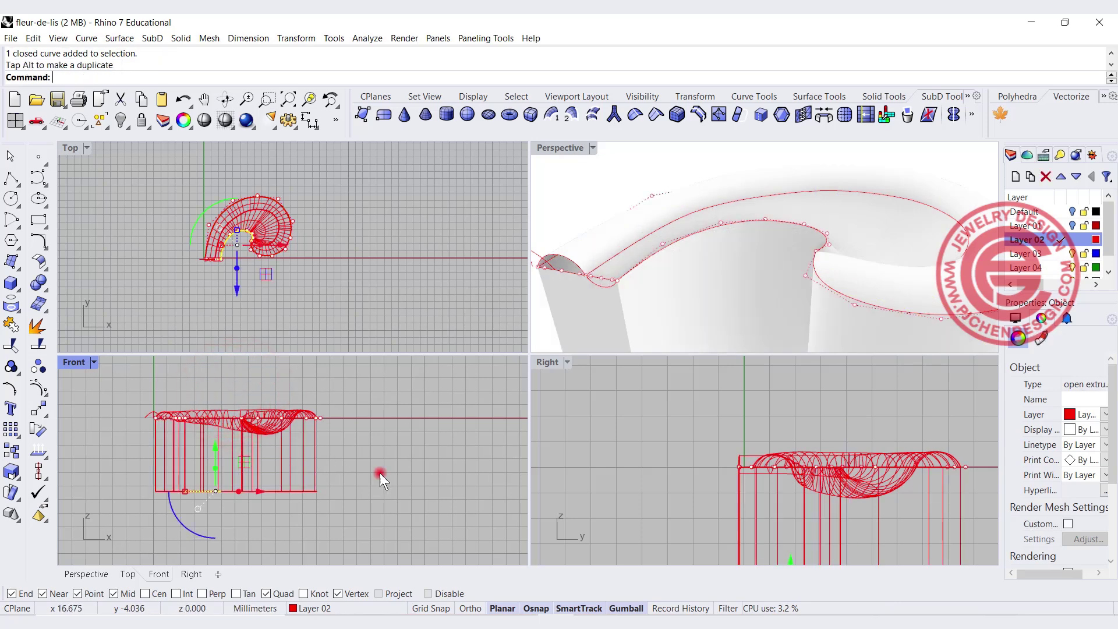
Raise the extruded wall in the Front view until its upper edge stands above the petal surfaces
{"action": "left_click_drag", "start_coordinate": [380, 473], "coordinate": [264, 464]}
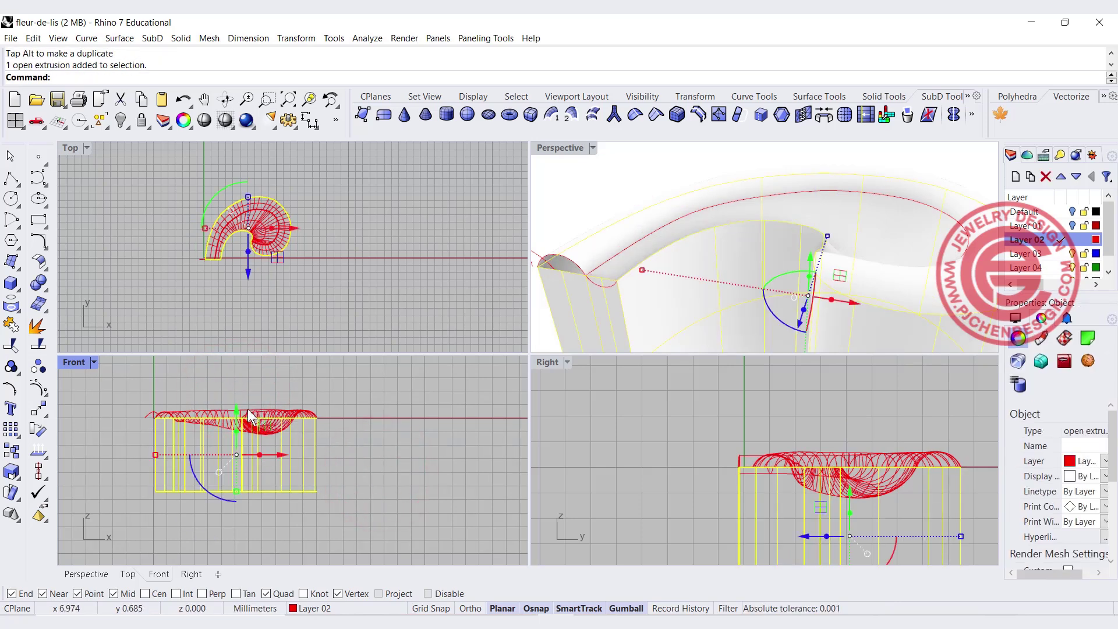
{"action": "left_click_drag", "start_coordinate": [236, 410], "coordinate": [234, 395]}
{"action": "left_click", "coordinate": [376, 435]}
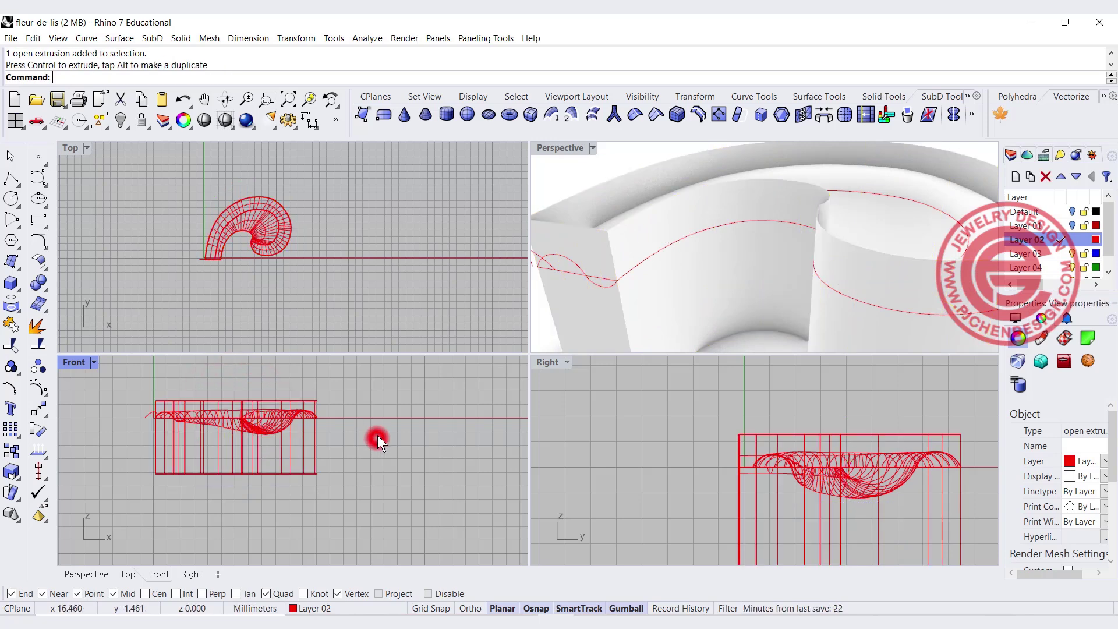
Scale the wall shorter vertically, and move it up so it extends above and below the petal surfaces
{"action": "right_click_drag", "start_coordinate": [772, 231], "coordinate": [763, 274]}
{"action": "scroll", "coordinate": [247, 443], "scroll_direction": "up", "scroll_amount": 4}
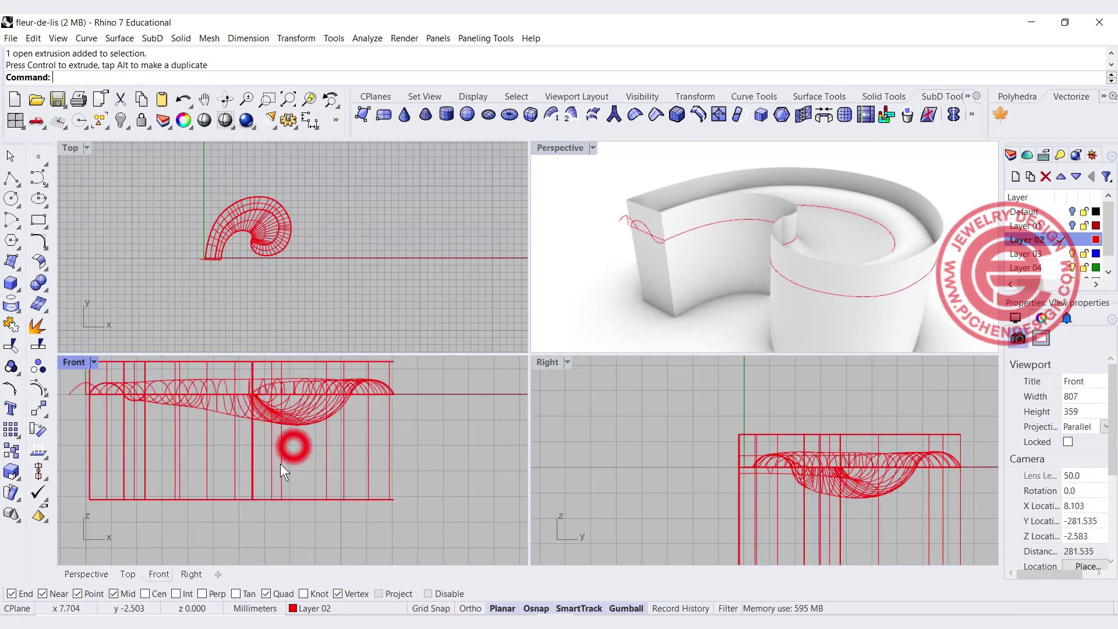
{"action": "left_click_drag", "start_coordinate": [244, 500], "coordinate": [253, 466]}
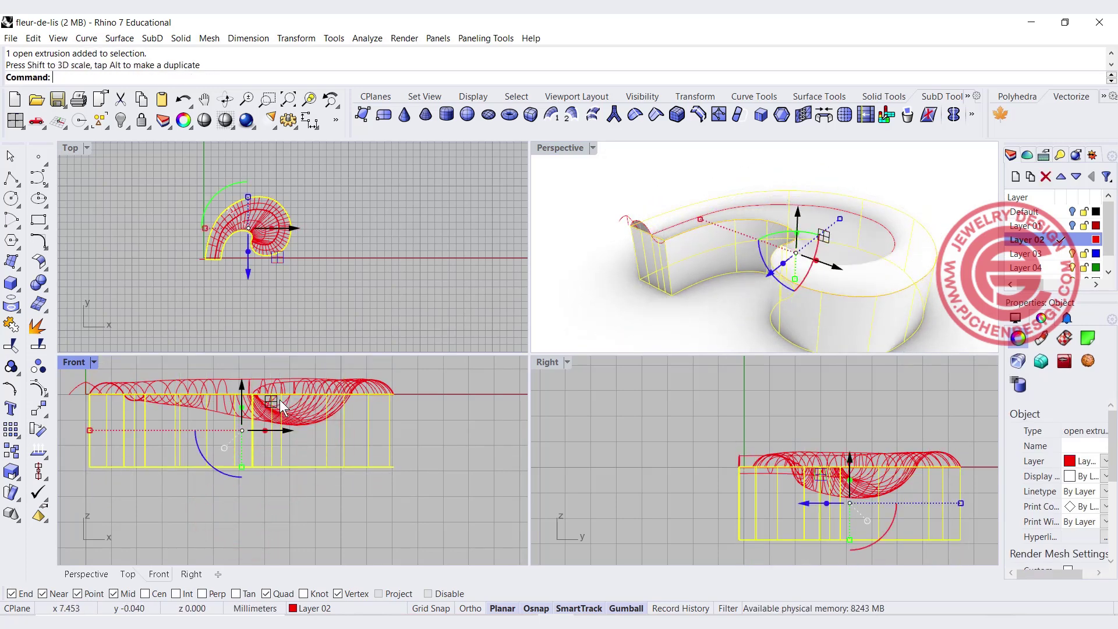
{"action": "right_click_drag", "start_coordinate": [276, 400], "coordinate": [270, 429]}
{"action": "left_click_drag", "start_coordinate": [241, 415], "coordinate": [250, 396]}
{"action": "left_click", "coordinate": [466, 457]}
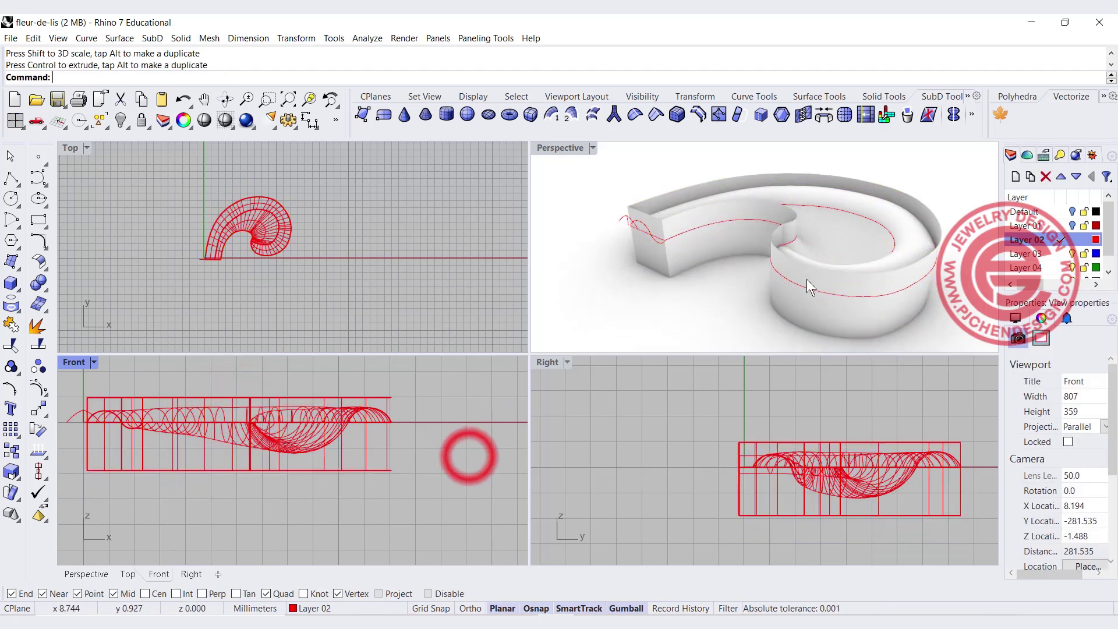
Trim away the portion of the extruded wall above the petal, using the joined petal polysurface as the cutting object
{"action": "scroll", "coordinate": [813, 281], "scroll_direction": "down", "scroll_amount": 2}
{"action": "scroll", "coordinate": [844, 219], "scroll_direction": "up", "scroll_amount": 2}
{"action": "right_click_drag", "start_coordinate": [813, 281], "coordinate": [823, 252]}
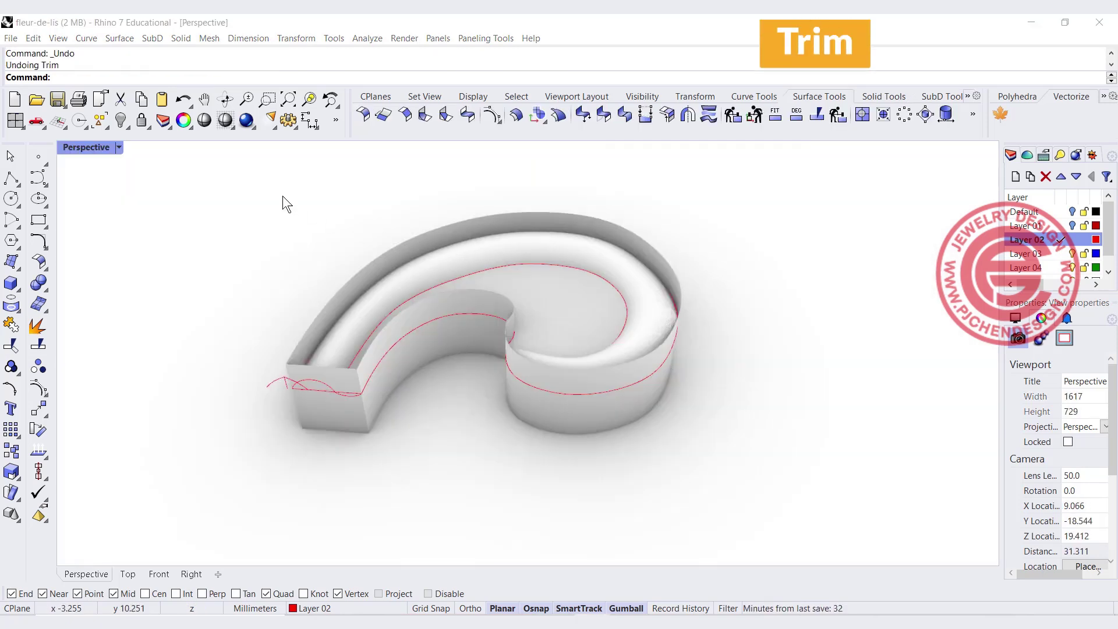
{"action": "left_click", "coordinate": [11, 346]}
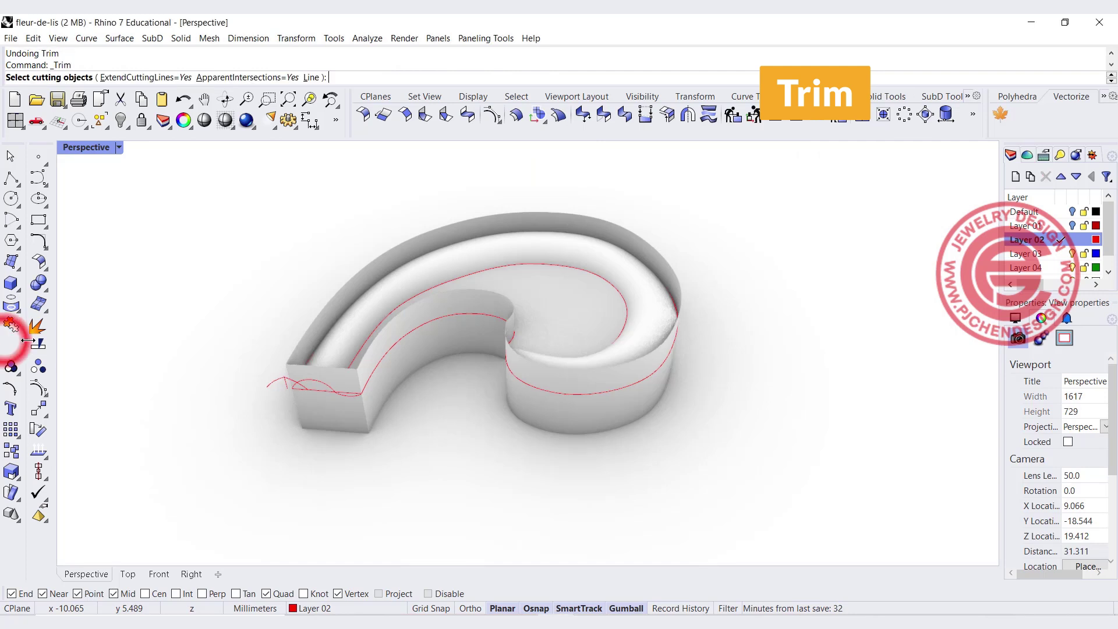
{"action": "left_click", "coordinate": [612, 284]}
{"action": "left_click", "coordinate": [629, 277]}
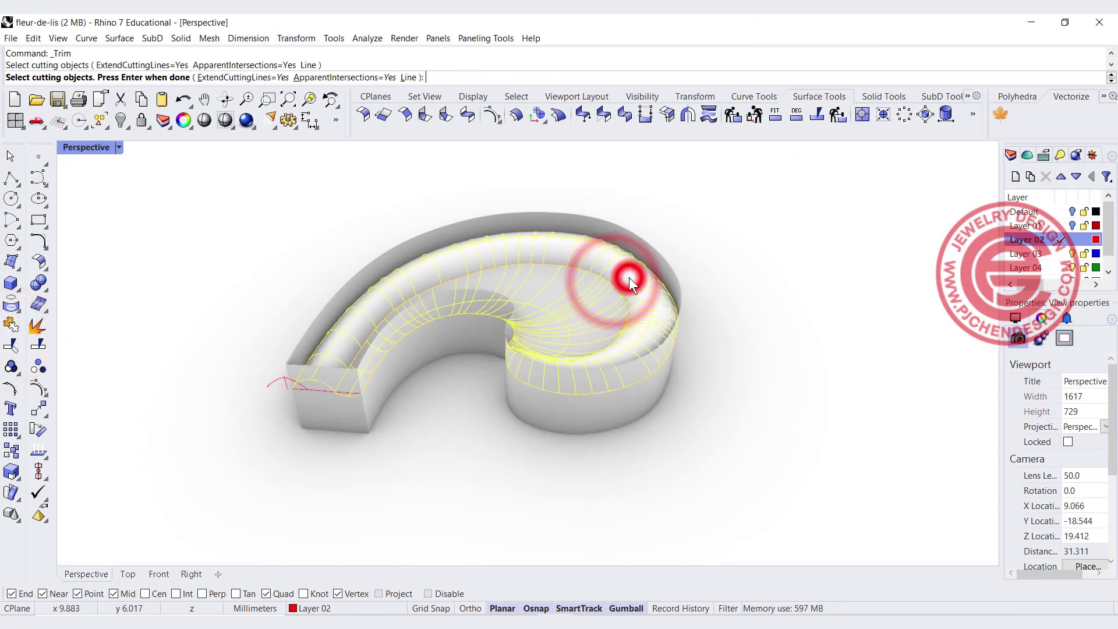
{"action": "key", "text": "Return"}
{"action": "left_click", "coordinate": [610, 231]}
{"action": "right_click_drag", "start_coordinate": [739, 269], "coordinate": [709, 339]}
{"action": "key", "text": "Return"}
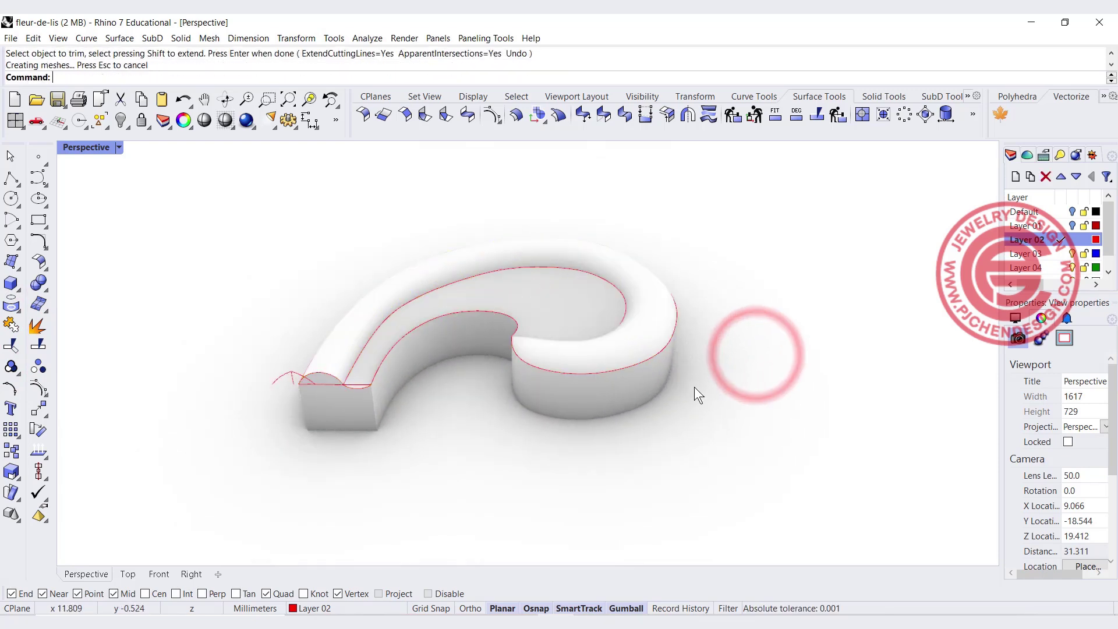
Select the whole petal model and join the trimmed wall to the petal's top surfaces
{"action": "right_click_drag", "start_coordinate": [691, 434], "coordinate": [728, 412]}
{"action": "left_click_drag", "start_coordinate": [731, 418], "coordinate": [229, 330]}
{"action": "left_click", "coordinate": [11, 324]}
{"action": "right_click_drag", "start_coordinate": [605, 440], "coordinate": [573, 420]}
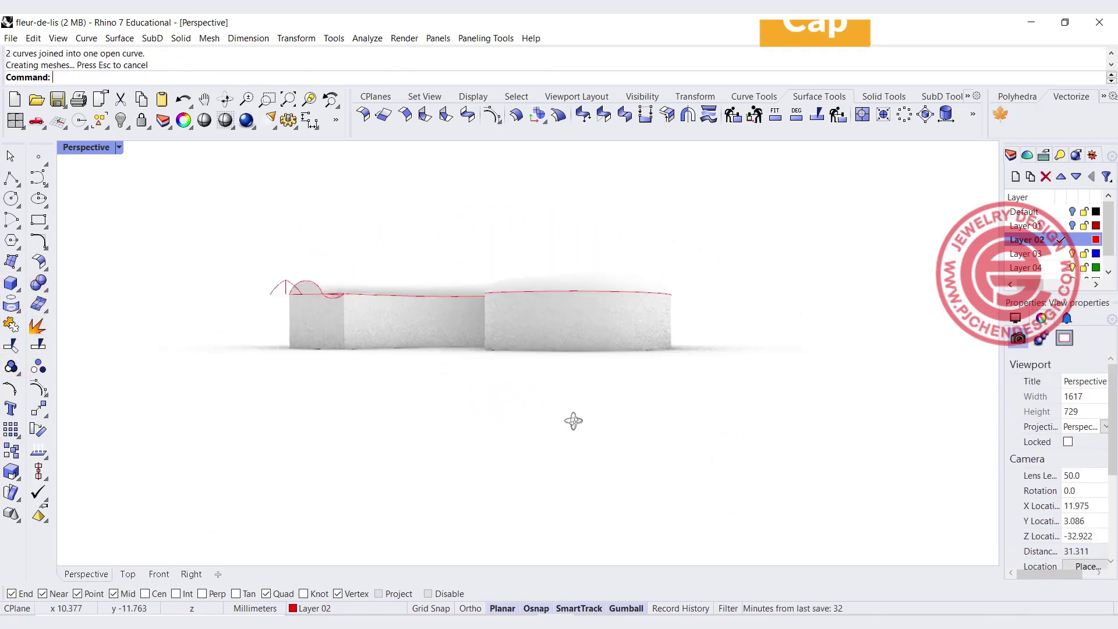
Cap the open underside of the joined petal to make it a closed solid
{"action": "left_click", "coordinate": [599, 343]}
{"action": "type", "text": "Cap"}
{"action": "key", "text": "Return"}
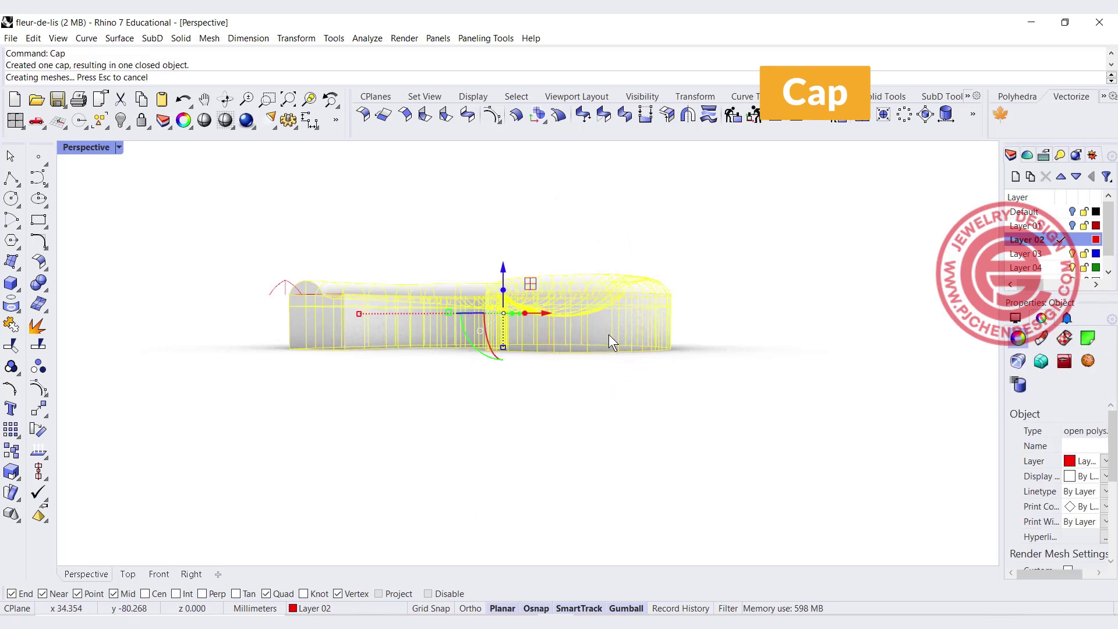
{"action": "left_click", "coordinate": [649, 497]}
{"action": "right_click_drag", "start_coordinate": [523, 266], "coordinate": [558, 445]}
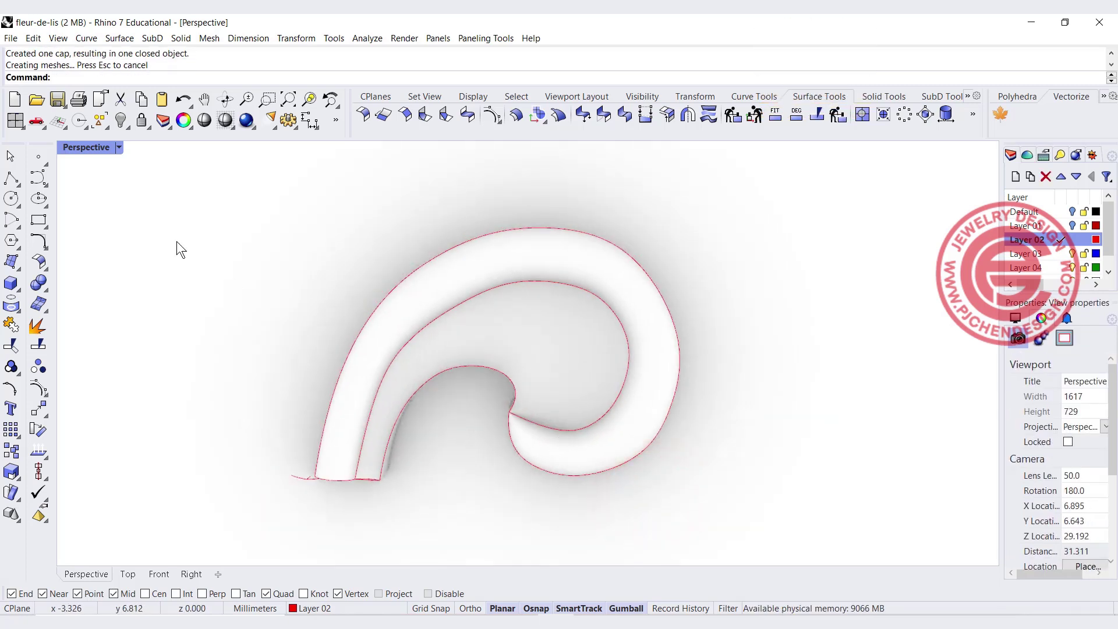
Return to the four-view layout, show all hidden objects, and hide the fleur-de-lis reference picture again
{"action": "double_click", "coordinate": [78, 148]}
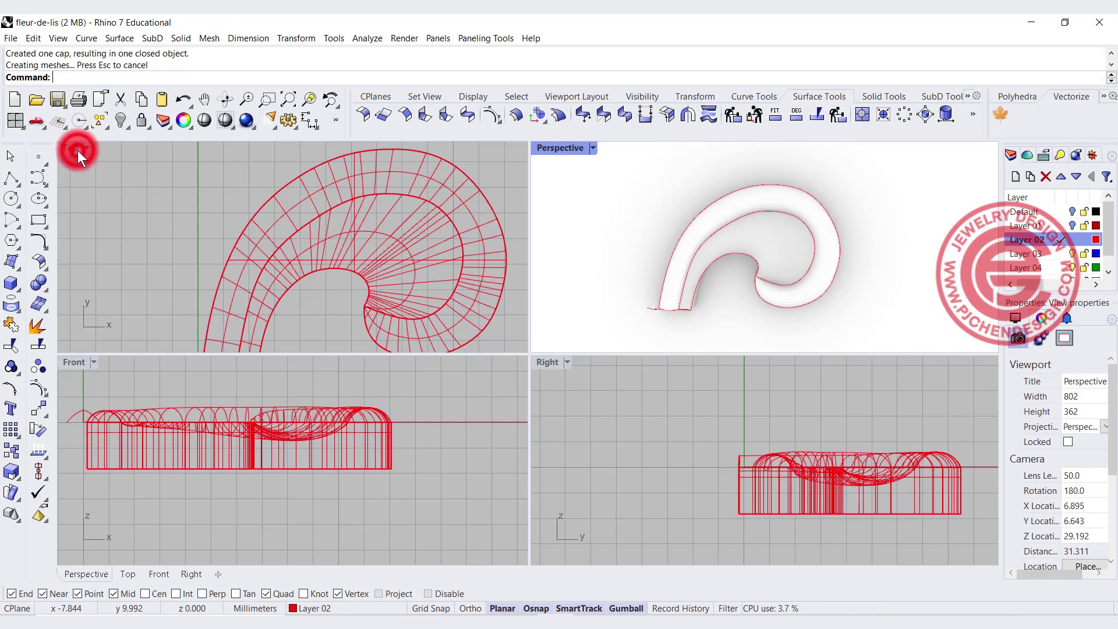
{"action": "right_click", "coordinate": [121, 121]}
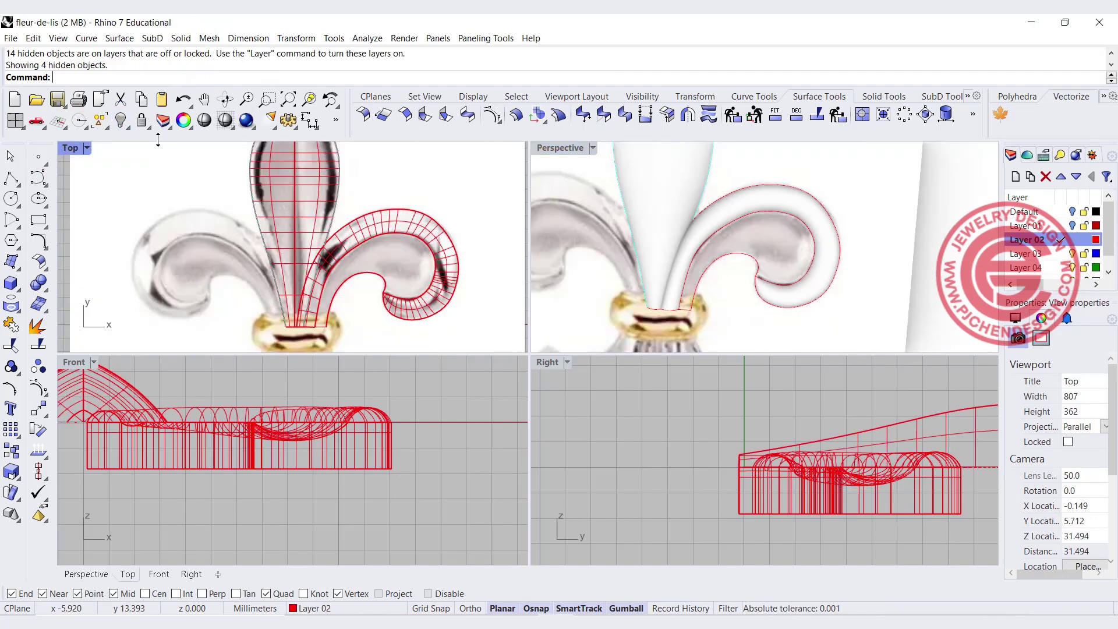
{"action": "left_click", "coordinate": [447, 184]}
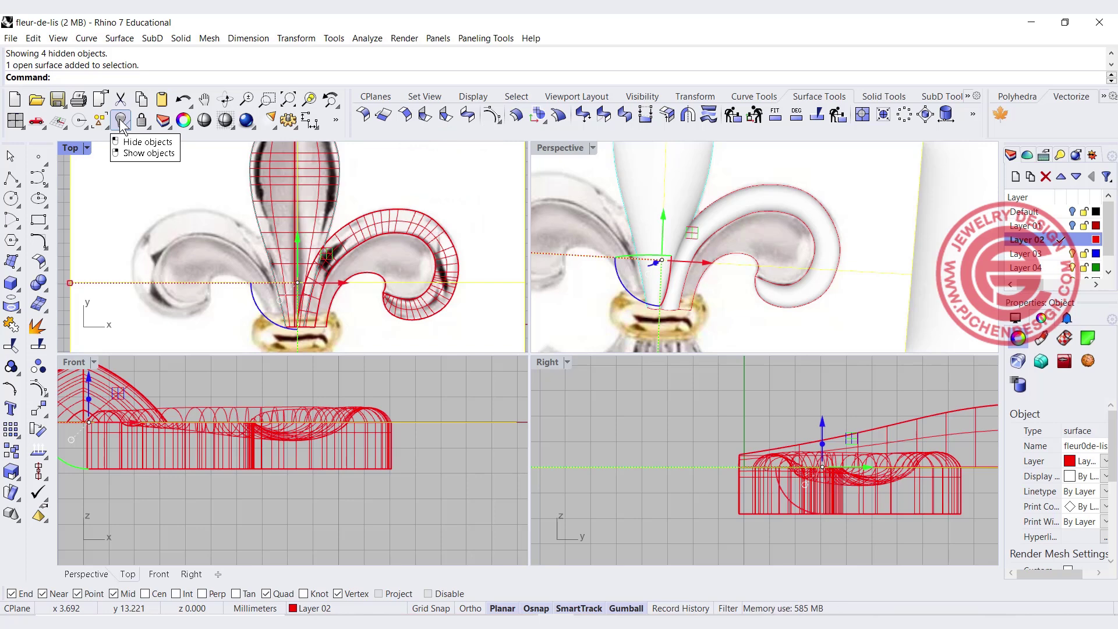
{"action": "left_click", "coordinate": [121, 121]}
{"action": "mouse_move", "coordinate": [641, 262]}
{"action": "right_mouse_down"}
{"action": "mouse_move", "coordinate": [706, 256]}
{"action": "mouse_move", "coordinate": [760, 188]}
{"action": "mouse_move", "coordinate": [734, 264]}
{"action": "mouse_move", "coordinate": [751, 252]}
{"action": "mouse_move", "coordinate": [687, 230]}
{"action": "mouse_move", "coordinate": [682, 244]}
{"action": "right_mouse_up"}
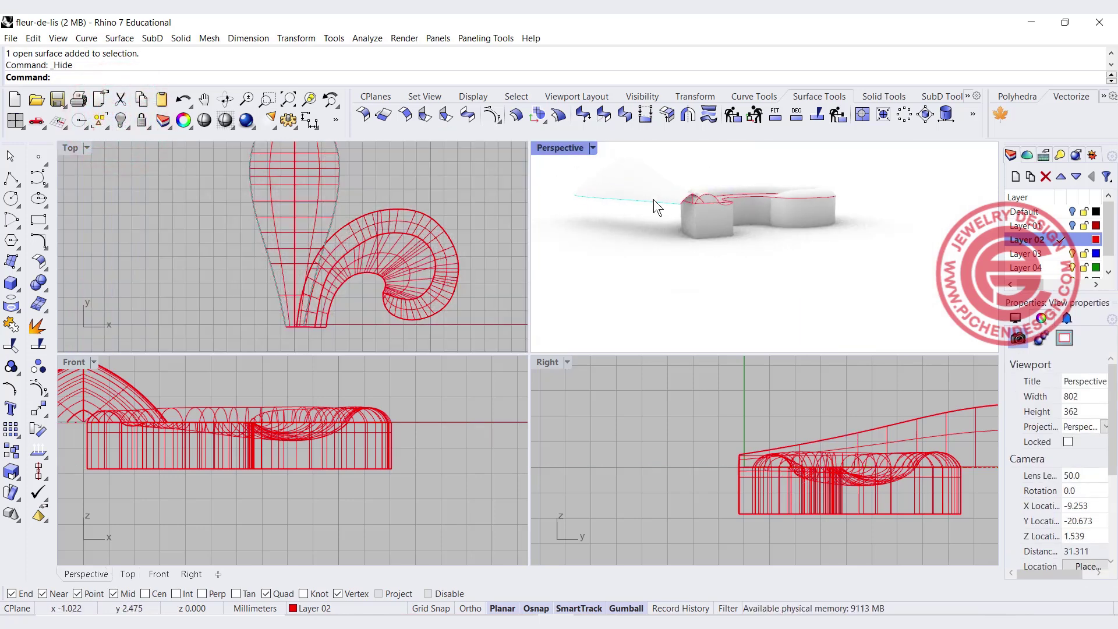
Select the two lower outline curves of the central petal and join them into one curve
{"action": "mouse_move", "coordinate": [651, 202]}
{"action": "right_mouse_down"}
{"action": "mouse_move", "coordinate": [672, 217]}
{"action": "mouse_move", "coordinate": [658, 209]}
{"action": "right_mouse_up"}
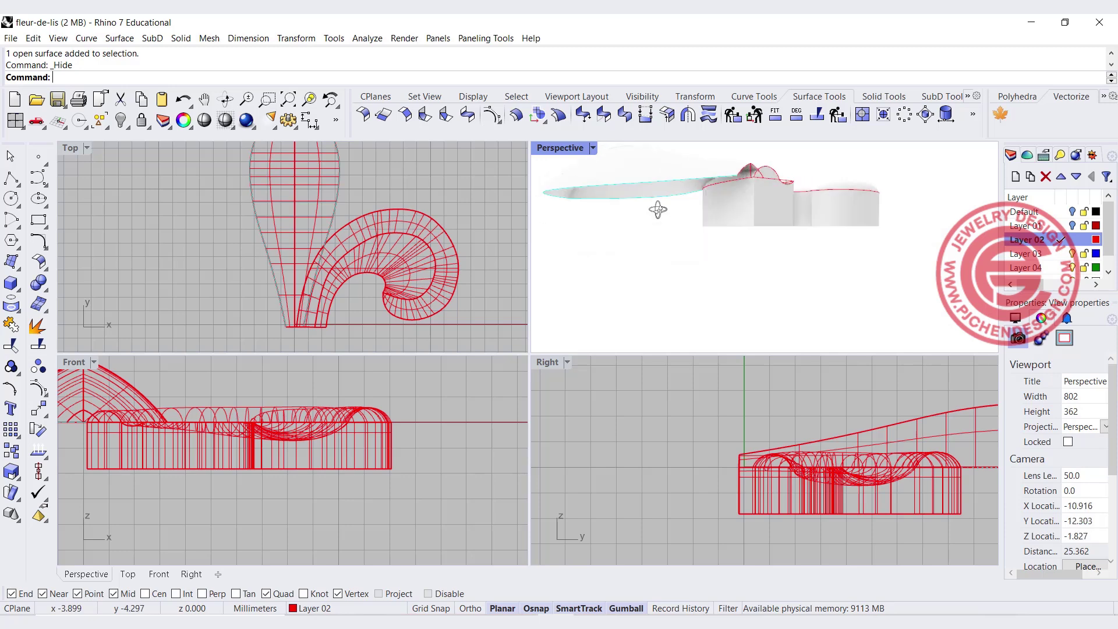
{"action": "left_click", "coordinate": [656, 201]}
{"action": "left_click", "coordinate": [684, 251]}
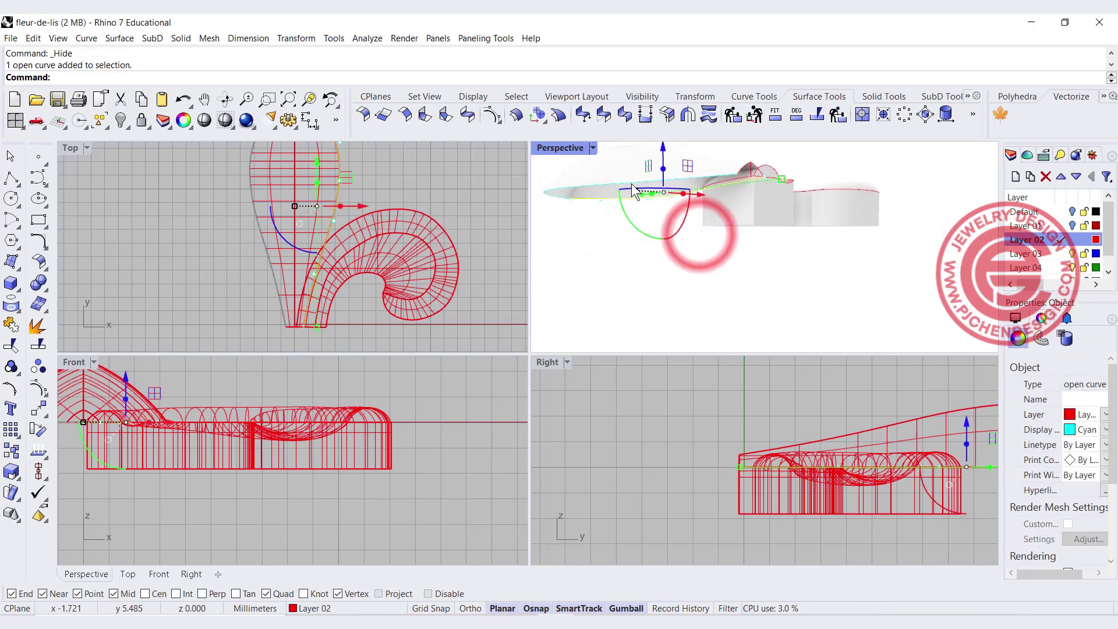
{"action": "left_click", "coordinate": [628, 185], "text": "shift"}
{"action": "left_click", "coordinate": [648, 219]}
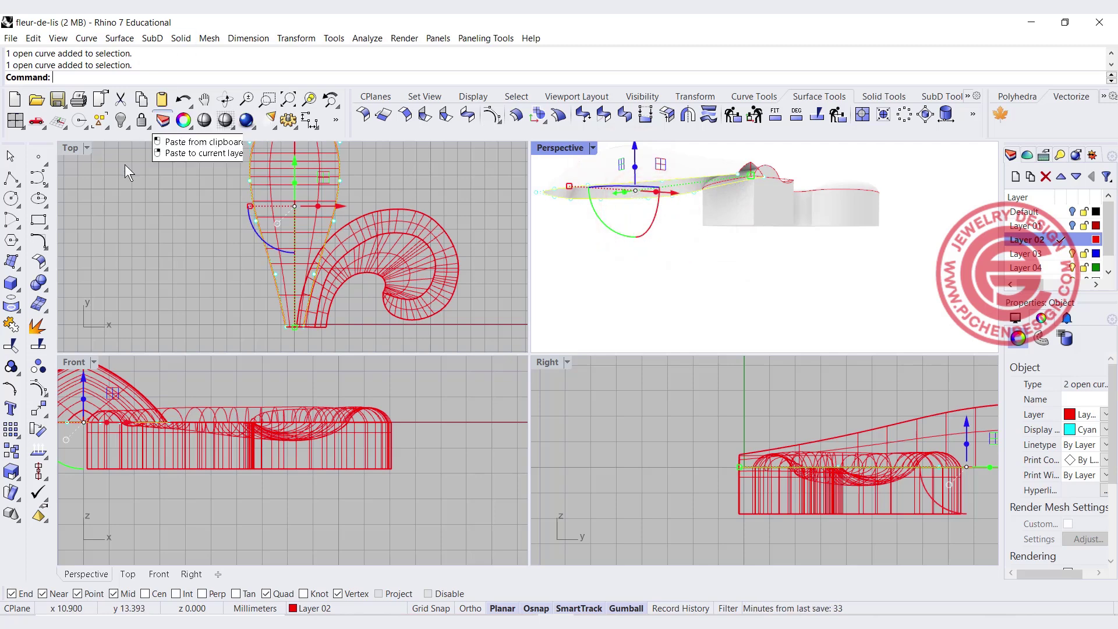
Extrude the joined outline of the central petal straight down in the Front view to the base level of the curled side petal
{"action": "scroll", "coordinate": [198, 453], "scroll_direction": "down", "scroll_amount": 8}
{"action": "right_click_drag", "start_coordinate": [146, 430], "coordinate": [253, 435]}
{"action": "scroll", "coordinate": [252, 435], "scroll_direction": "up", "scroll_amount": 6}
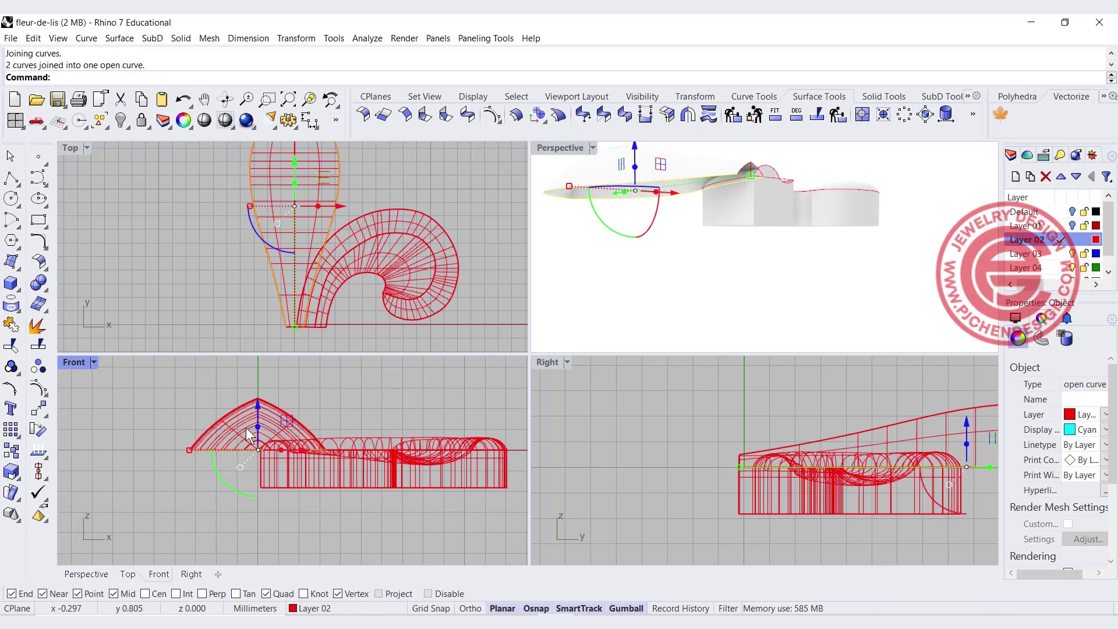
{"action": "left_click", "coordinate": [121, 39]}
{"action": "mouse_move", "coordinate": [205, 216]}
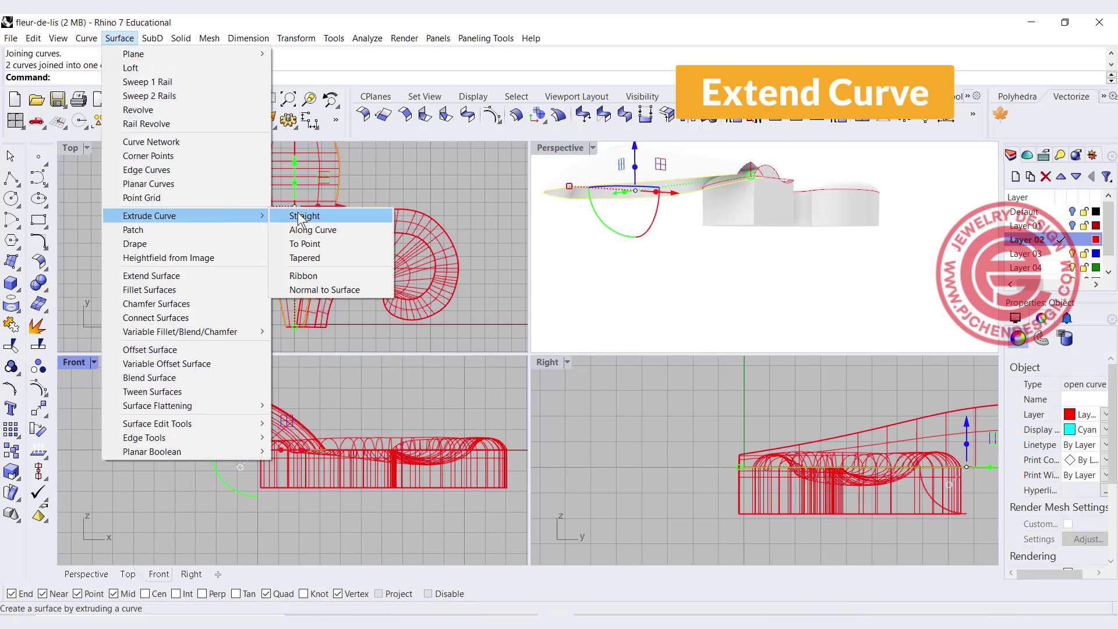
{"action": "left_click", "coordinate": [299, 216]}
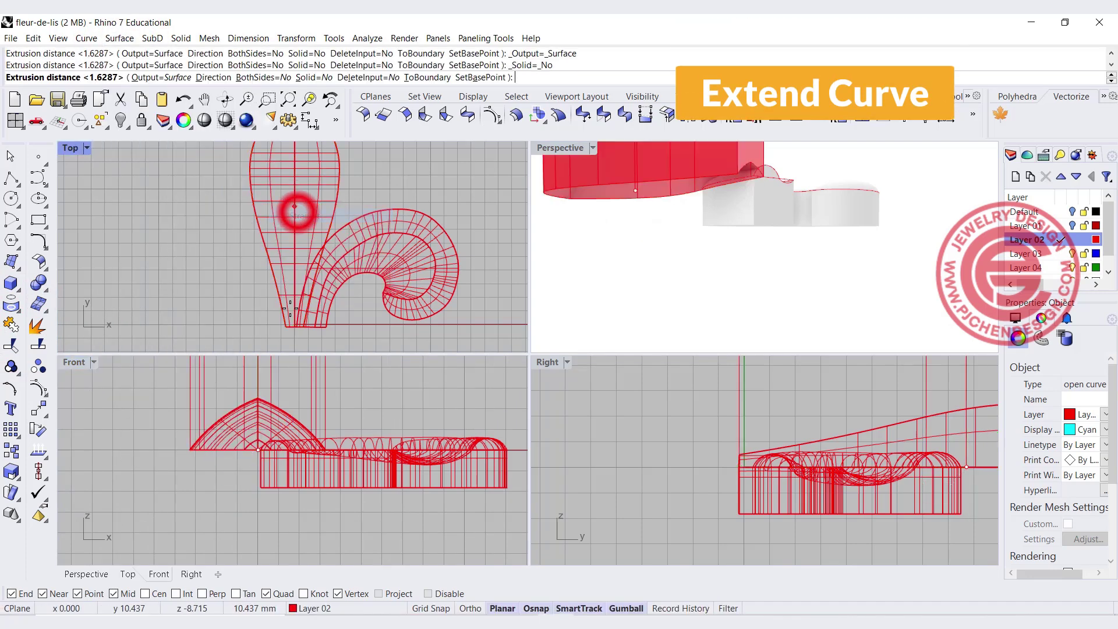
{"action": "left_click", "coordinate": [278, 492]}
{"action": "left_click", "coordinate": [414, 554]}
Select the central petal with its new extruded wall and join them into one polysurface
{"action": "left_click", "coordinate": [220, 530]}
{"action": "left_click_drag", "start_coordinate": [221, 530], "coordinate": [162, 410]}
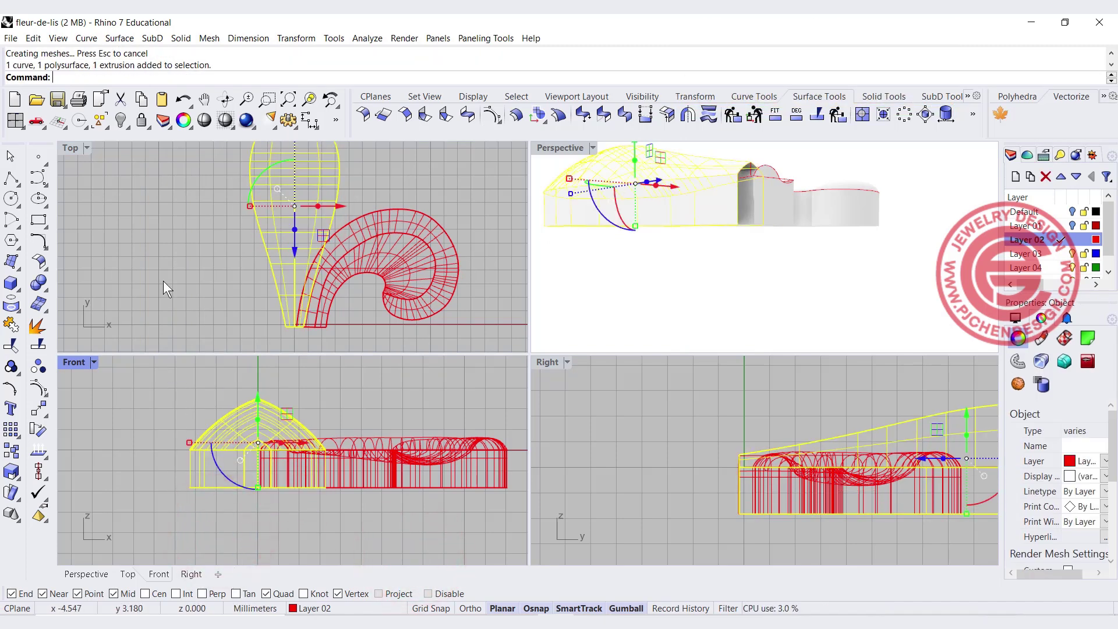
{"action": "left_click", "coordinate": [12, 325]}
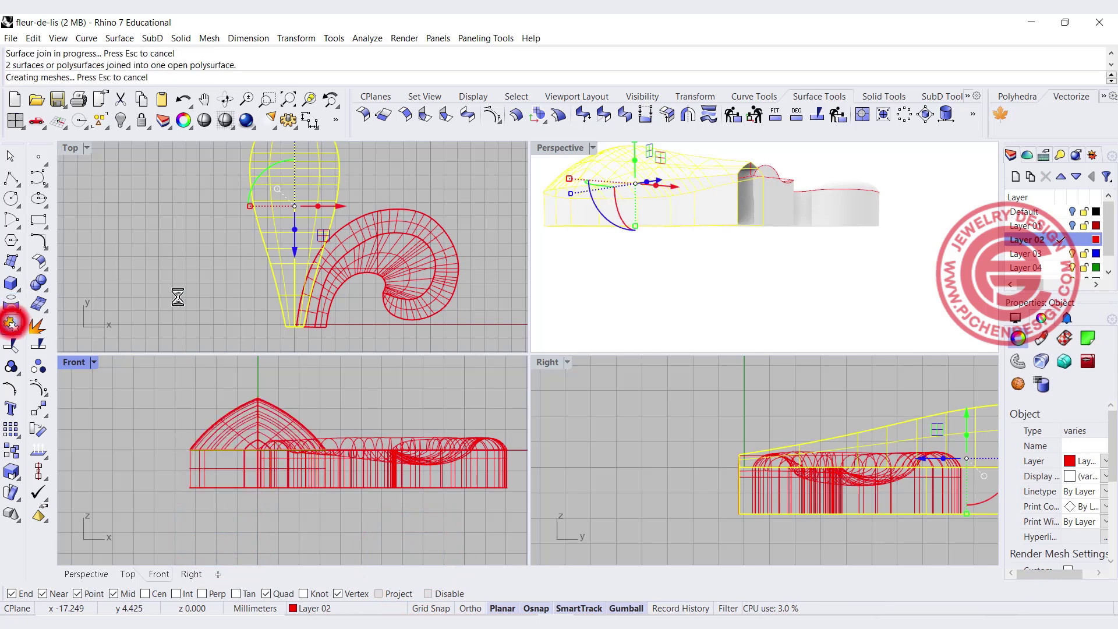
Switch the Perspective view to Ghosted display and set the central petal's display color to Black
{"action": "left_click", "coordinate": [592, 147]}
{"action": "left_click", "coordinate": [634, 227]}
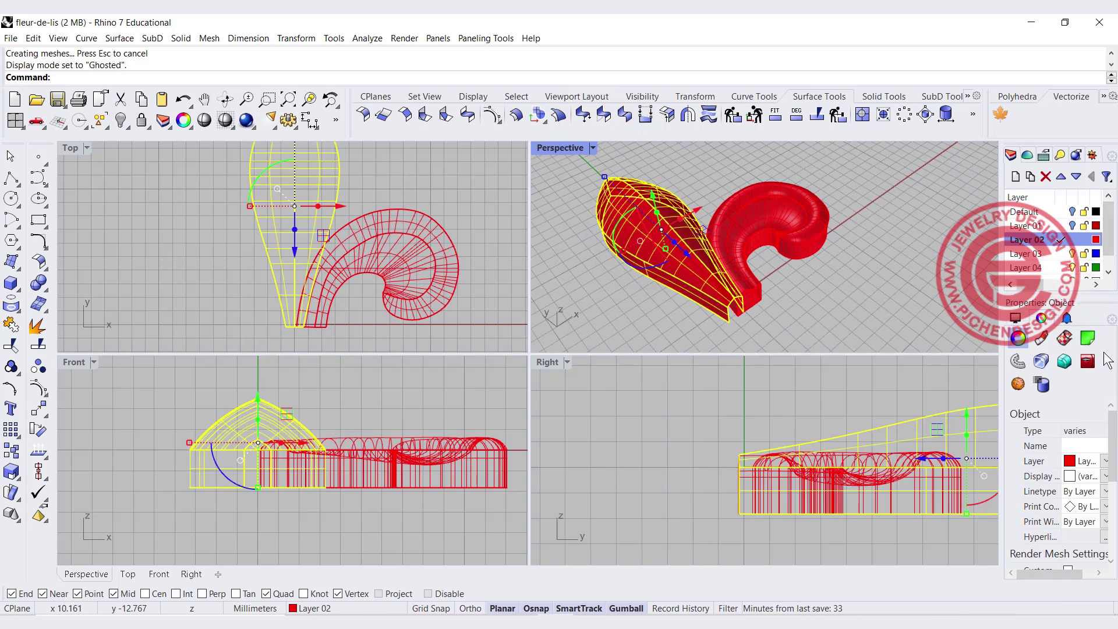
{"action": "left_click", "coordinate": [1107, 476]}
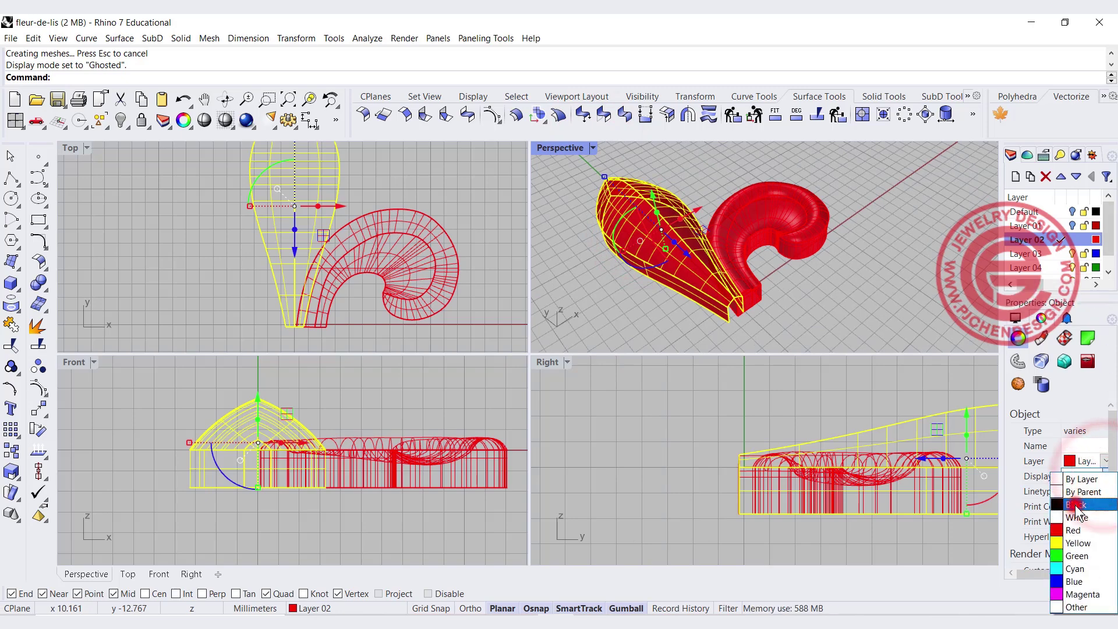
{"action": "left_click", "coordinate": [1075, 500]}
{"action": "left_click", "coordinate": [872, 305]}
Draw a straight polyline between the two bottom corners of the wall at the central petal's open narrow end
{"action": "right_click_drag", "start_coordinate": [841, 285], "coordinate": [690, 204]}
{"action": "scroll", "coordinate": [670, 268], "scroll_direction": "up", "scroll_amount": 8}
{"action": "scroll", "coordinate": [698, 218], "scroll_direction": "down", "scroll_amount": 4}
{"action": "scroll", "coordinate": [724, 176], "scroll_direction": "up", "scroll_amount": 3}
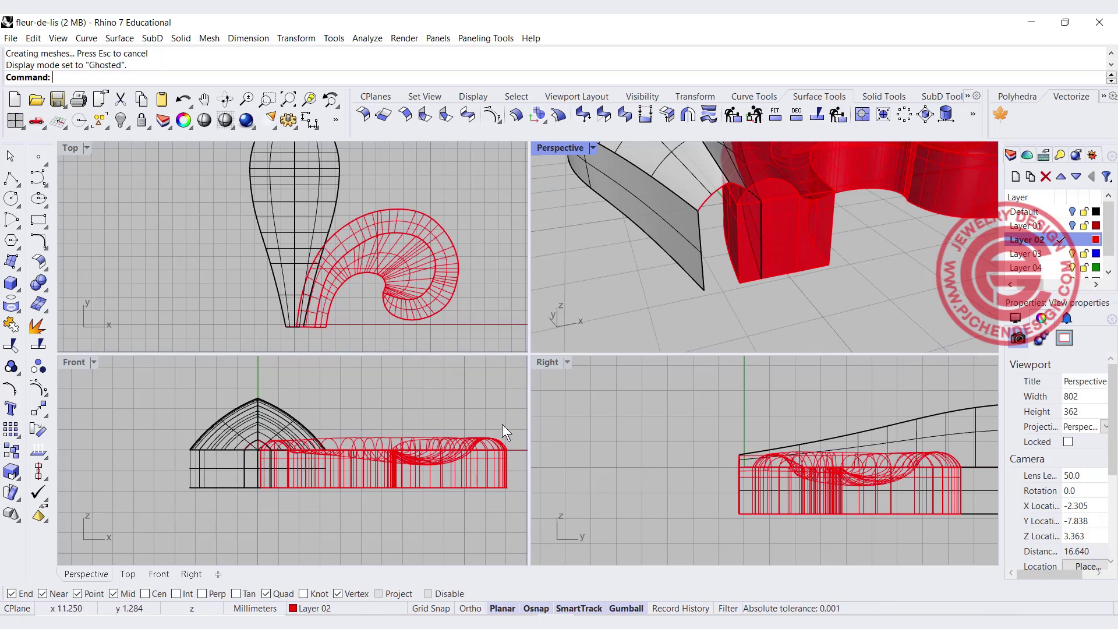
{"action": "double_click", "coordinate": [569, 149]}
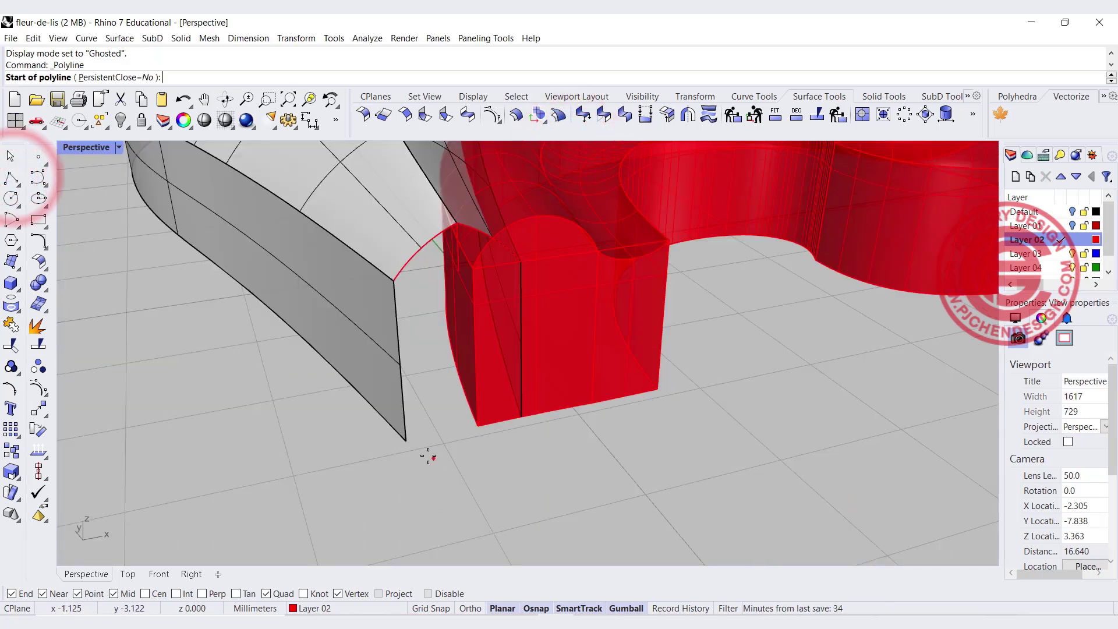
{"action": "left_click", "coordinate": [406, 440]}
{"action": "left_click", "coordinate": [524, 418]}
{"action": "key", "text": "Return"}
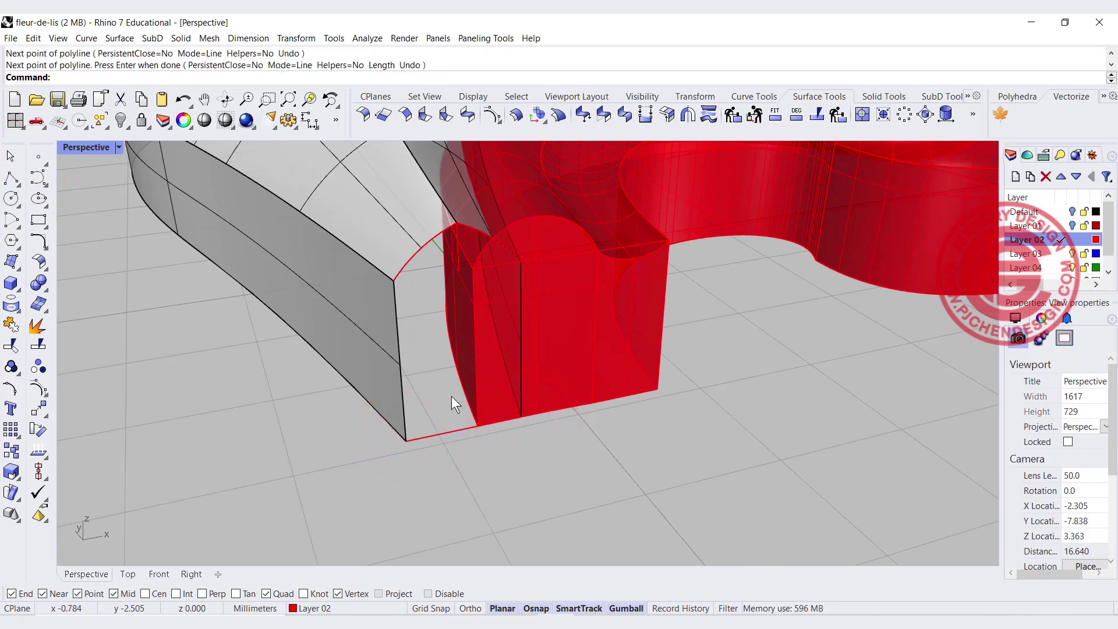
Close the central petal's narrow end with a surface from edge curves, using the top profile curve, both vertical wall edges and the bottom line
{"action": "left_click", "coordinate": [434, 434]}
{"action": "left_click", "coordinate": [398, 326]}
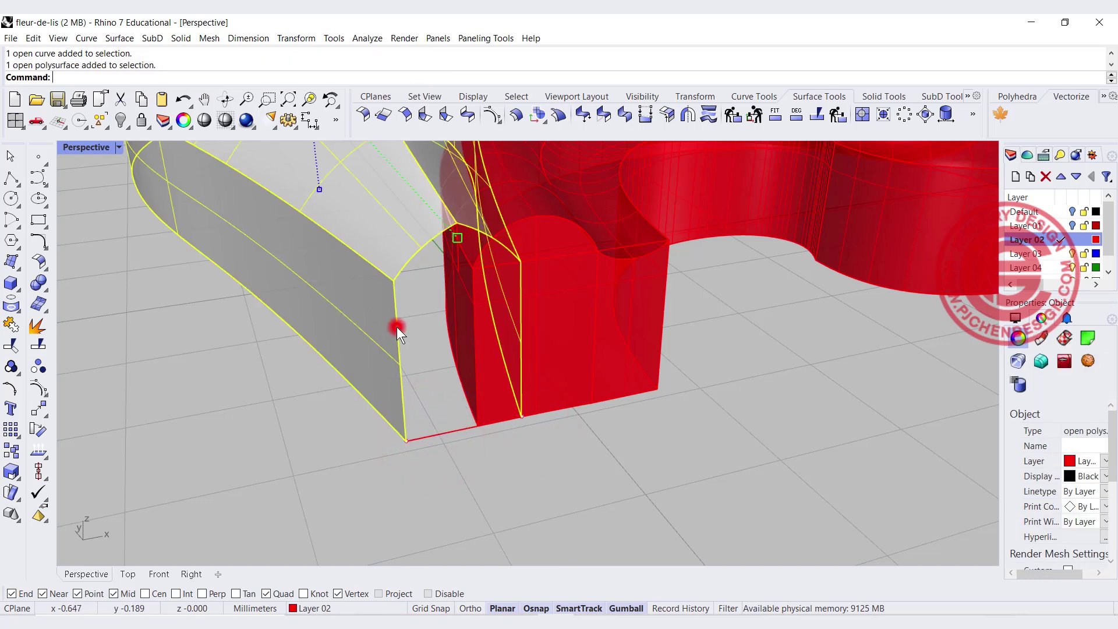
{"action": "left_click", "coordinate": [426, 243]}
{"action": "left_click", "coordinate": [189, 378]}
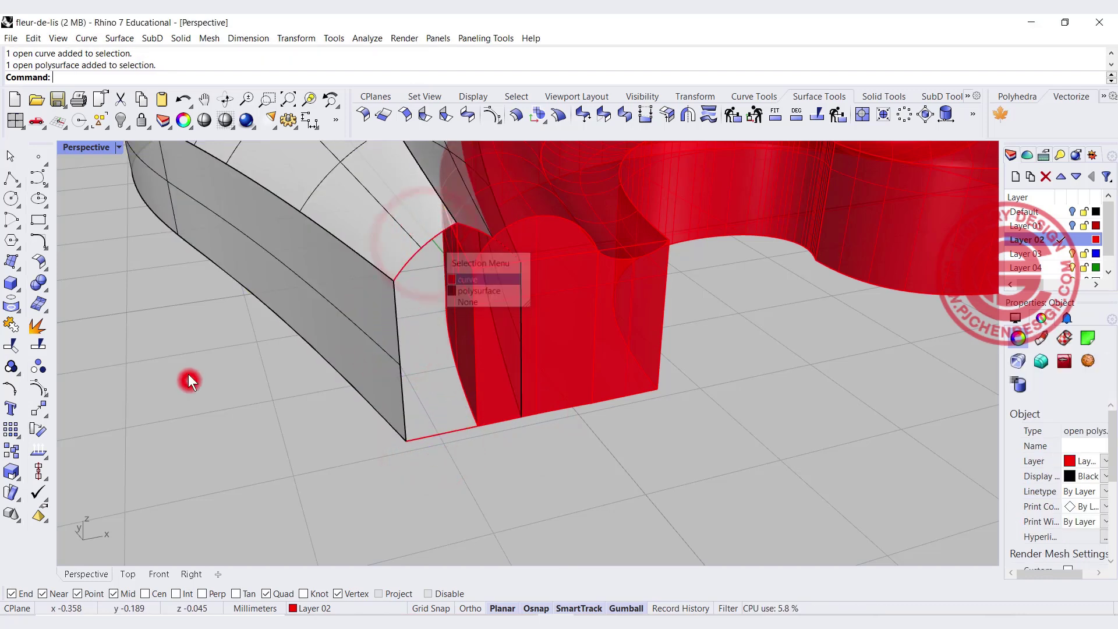
{"action": "left_click", "coordinate": [16, 266]}
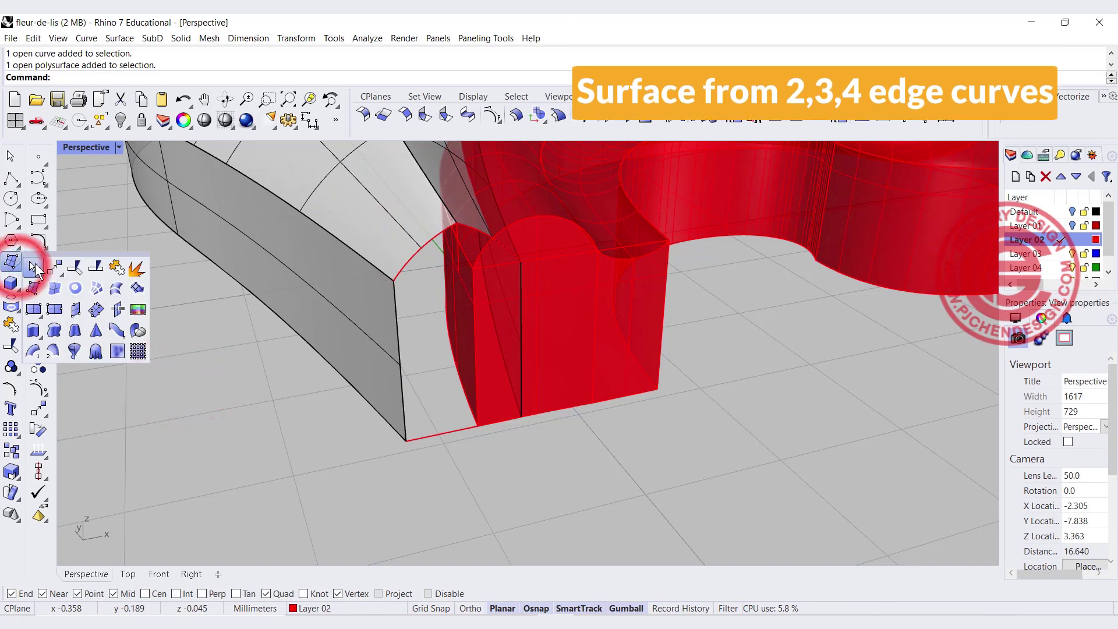
{"action": "left_click", "coordinate": [53, 289]}
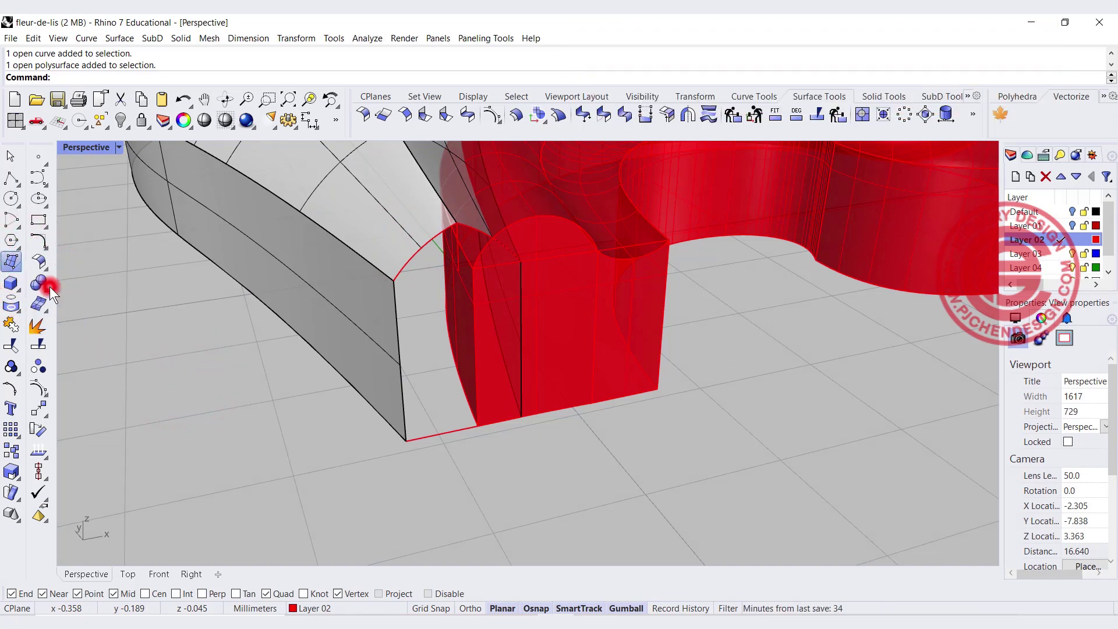
{"action": "left_click", "coordinate": [408, 263]}
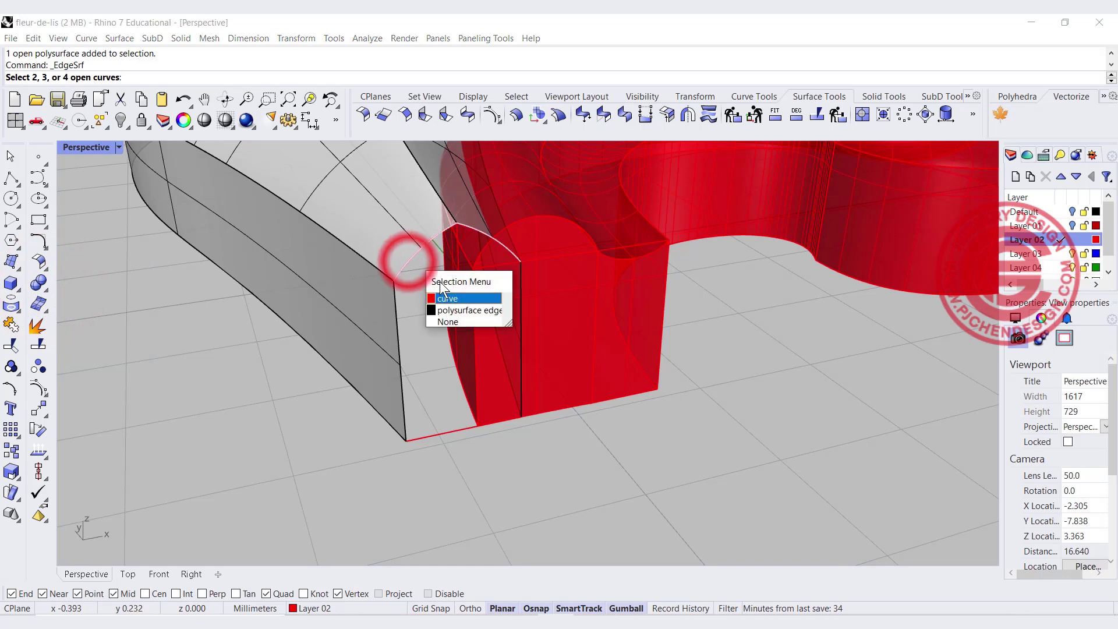
{"action": "left_click", "coordinate": [448, 298]}
{"action": "left_click", "coordinate": [521, 337]}
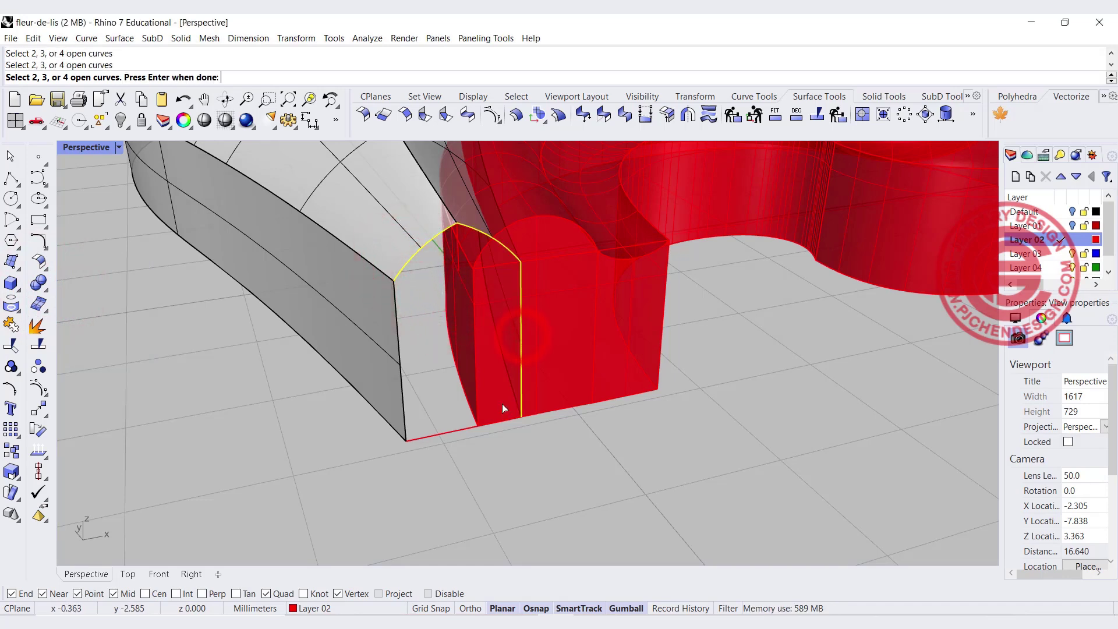
{"action": "left_click", "coordinate": [399, 398]}
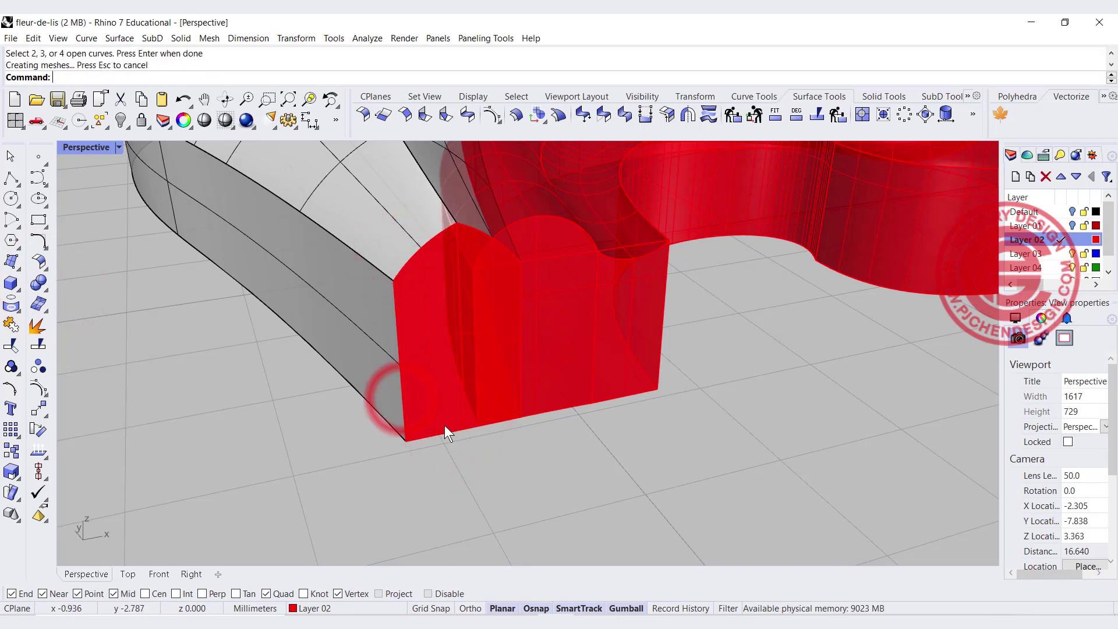
Join the new end surface to the central petal and cap its open underside to make a closed solid
{"action": "left_click_drag", "start_coordinate": [463, 489], "coordinate": [348, 376]}
{"action": "left_click", "coordinate": [11, 322]}
{"action": "right_click_drag", "start_coordinate": [221, 391], "coordinate": [573, 462]}
{"action": "scroll", "coordinate": [571, 437], "scroll_direction": "down", "scroll_amount": 5}
{"action": "left_click", "coordinate": [428, 344]}
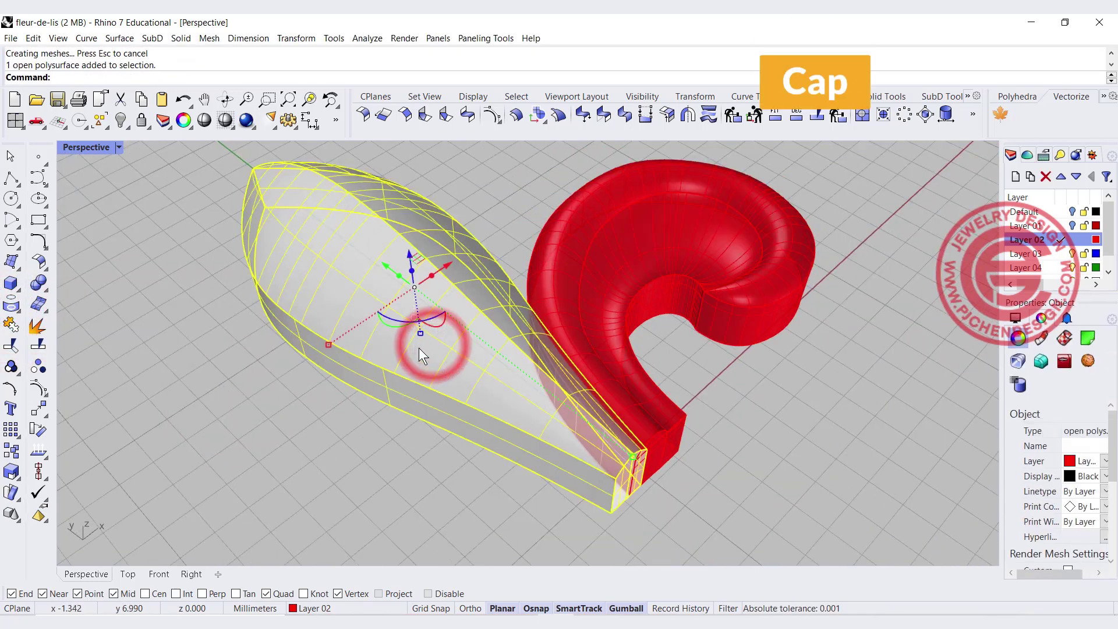
{"action": "key", "text": "Return"}
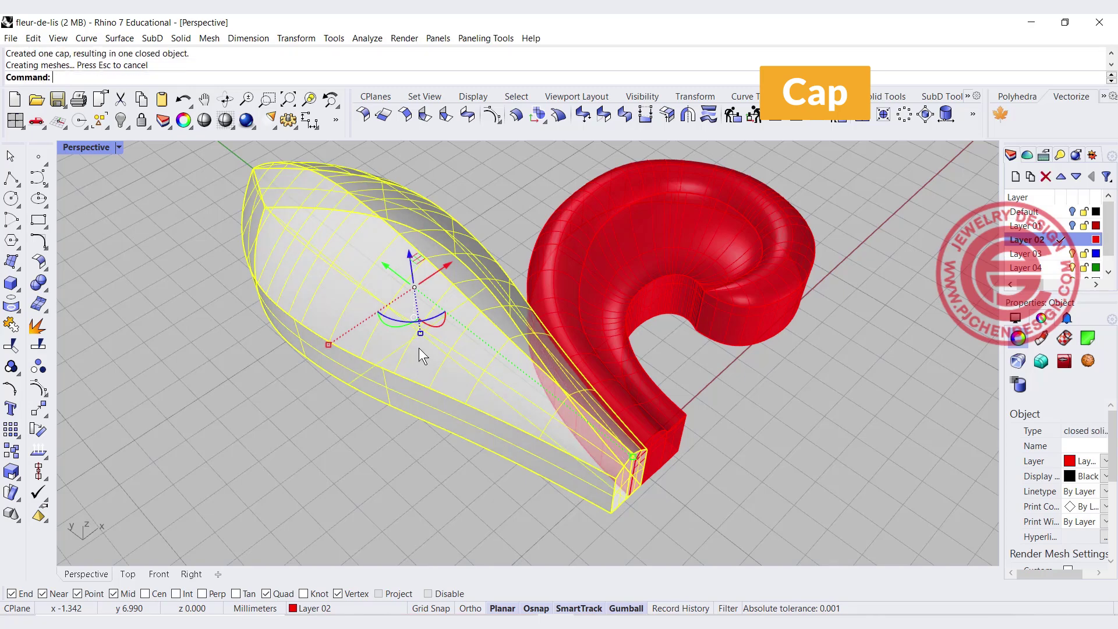
{"action": "scroll", "coordinate": [548, 443], "scroll_direction": "down", "scroll_amount": 3}
{"action": "left_click", "coordinate": [477, 469]}
{"action": "right_click_drag", "start_coordinate": [478, 469], "coordinate": [93, 166]}
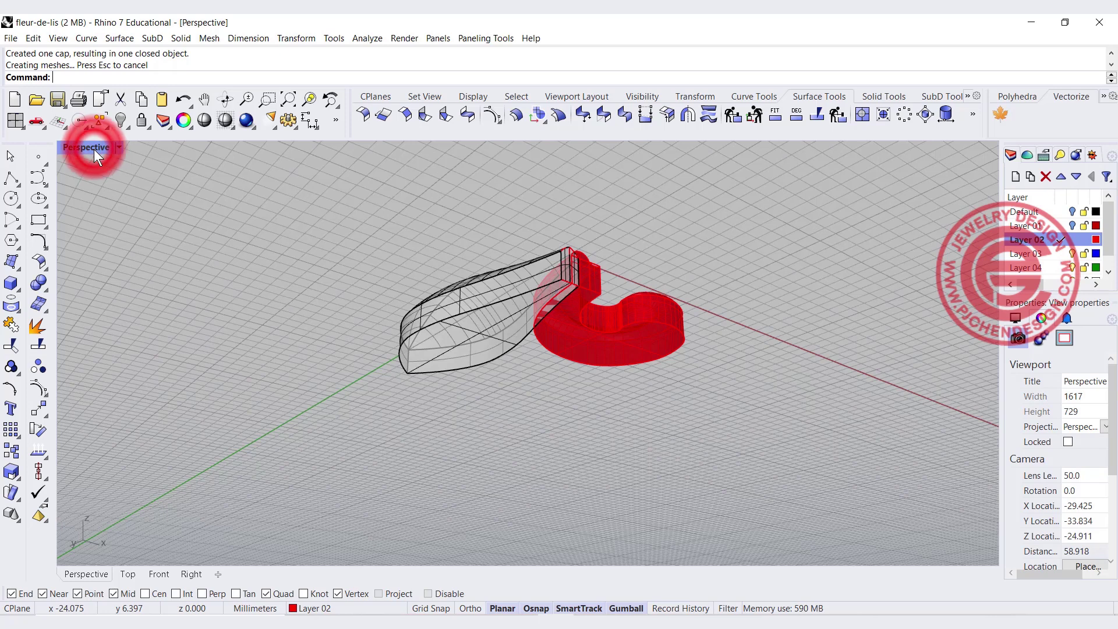
Mirror a copy of the curled side petal across the vertical axis through the origin in the Top view
{"action": "double_click", "coordinate": [93, 148]}
{"action": "left_click", "coordinate": [396, 236]}
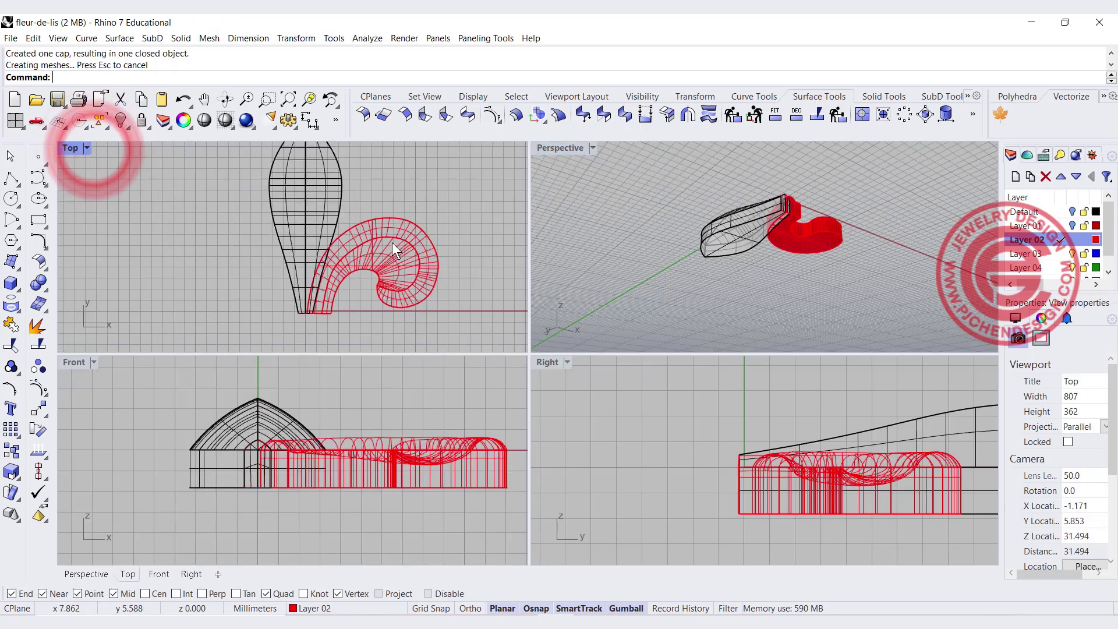
{"action": "left_click", "coordinate": [37, 410]}
{"action": "left_click", "coordinate": [62, 437]}
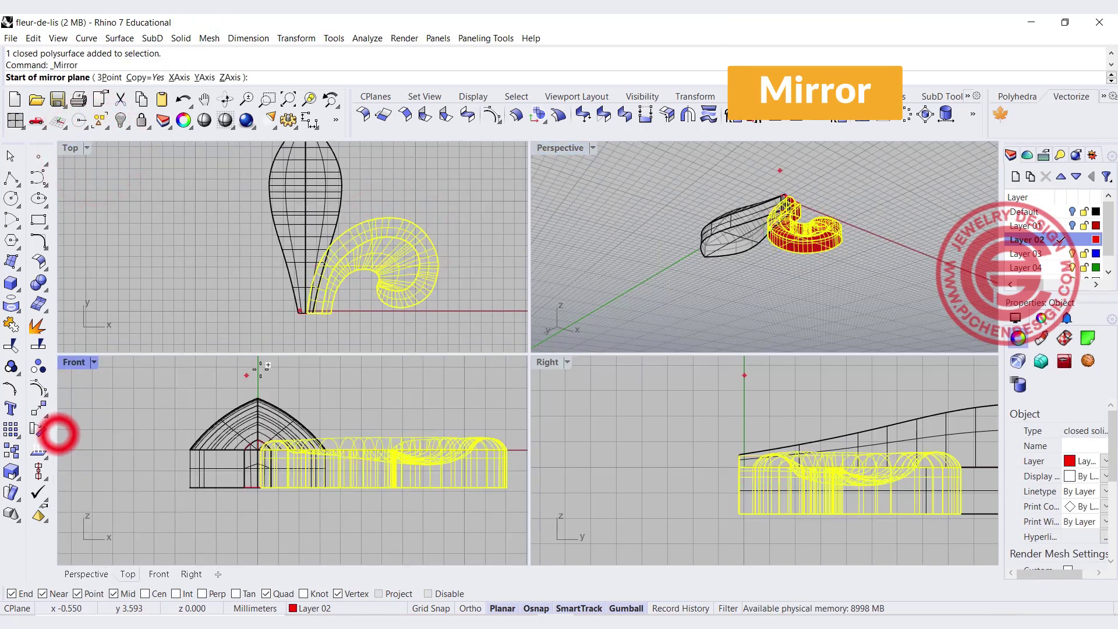
{"action": "left_click", "coordinate": [313, 313]}
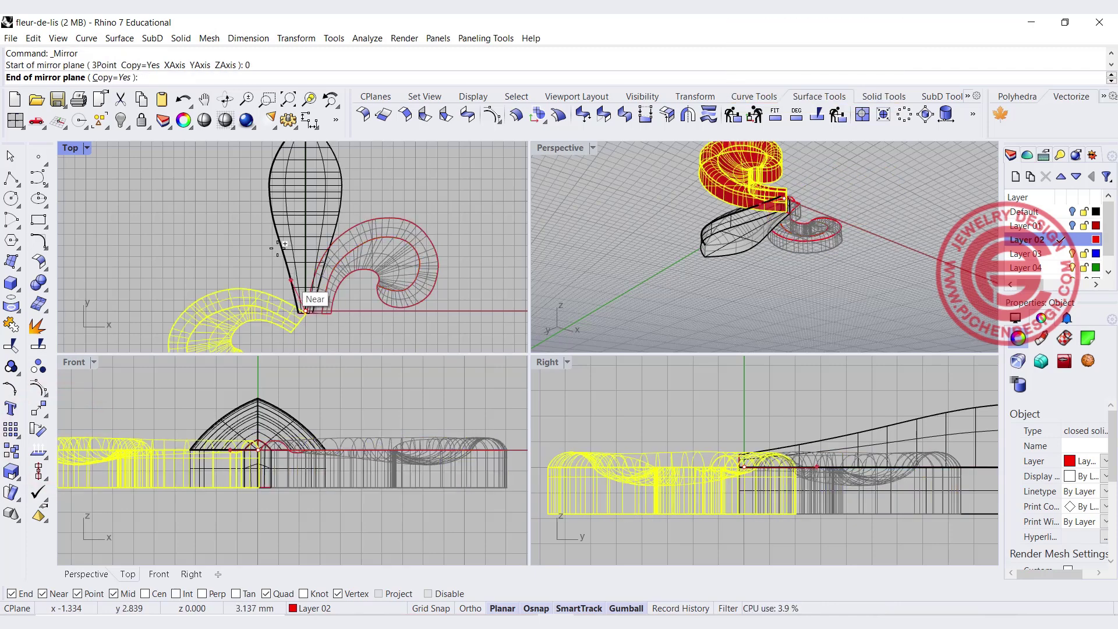
{"action": "left_click", "coordinate": [307, 166]}
{"action": "left_click", "coordinate": [456, 190]}
Show the hidden fleur-de-lis reference picture beneath the three petals
{"action": "scroll", "coordinate": [722, 188], "scroll_direction": "down", "scroll_amount": 4}
{"action": "right_click_drag", "start_coordinate": [736, 173], "coordinate": [711, 323]}
{"action": "scroll", "coordinate": [711, 322], "scroll_direction": "up", "scroll_amount": 3}
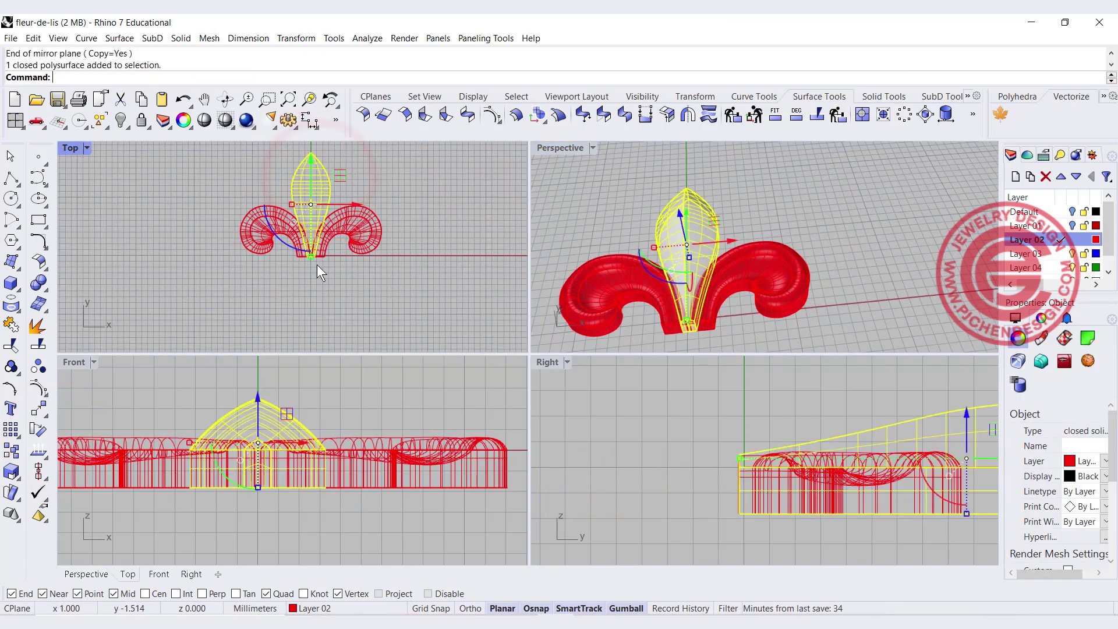
{"action": "scroll", "coordinate": [317, 264], "scroll_direction": "up", "scroll_amount": 2}
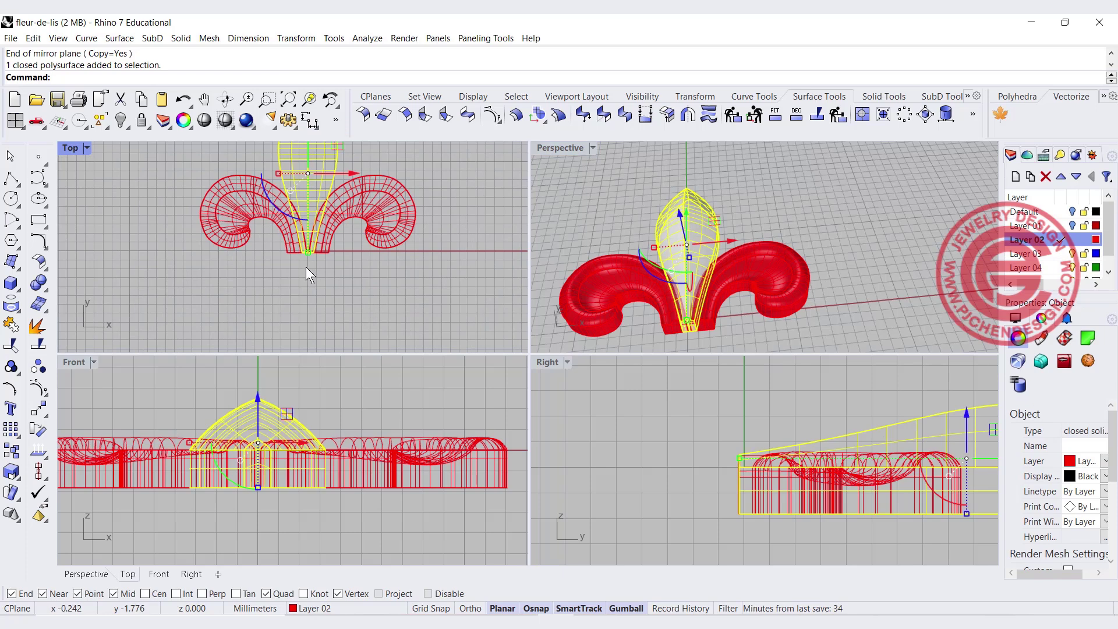
{"action": "right_click", "coordinate": [122, 122]}
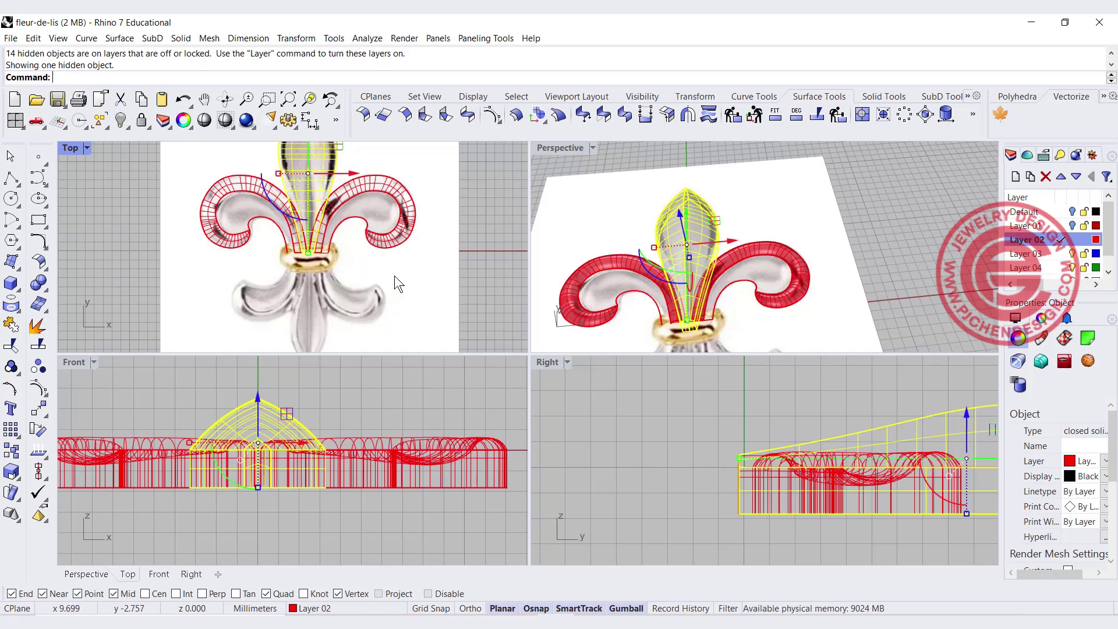
{"action": "left_click", "coordinate": [394, 274]}
Mirror a copy of the central petal downward across a horizontal line through the middle of the gold band
{"action": "left_click", "coordinate": [323, 163]}
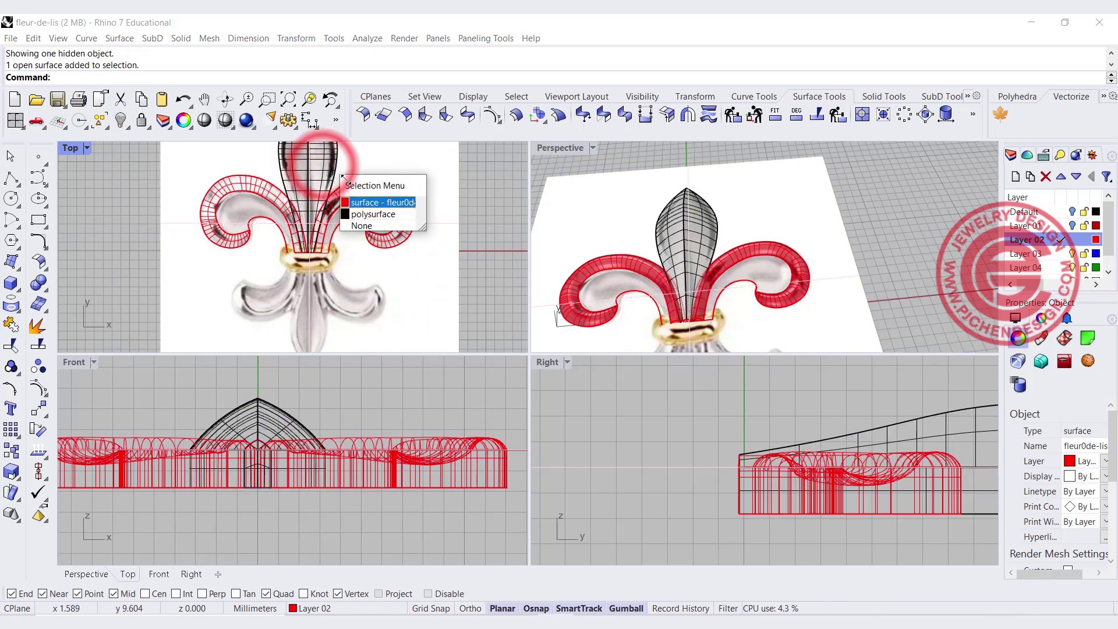
{"action": "left_click", "coordinate": [368, 215]}
{"action": "scroll", "coordinate": [321, 243], "scroll_direction": "down", "scroll_amount": 3}
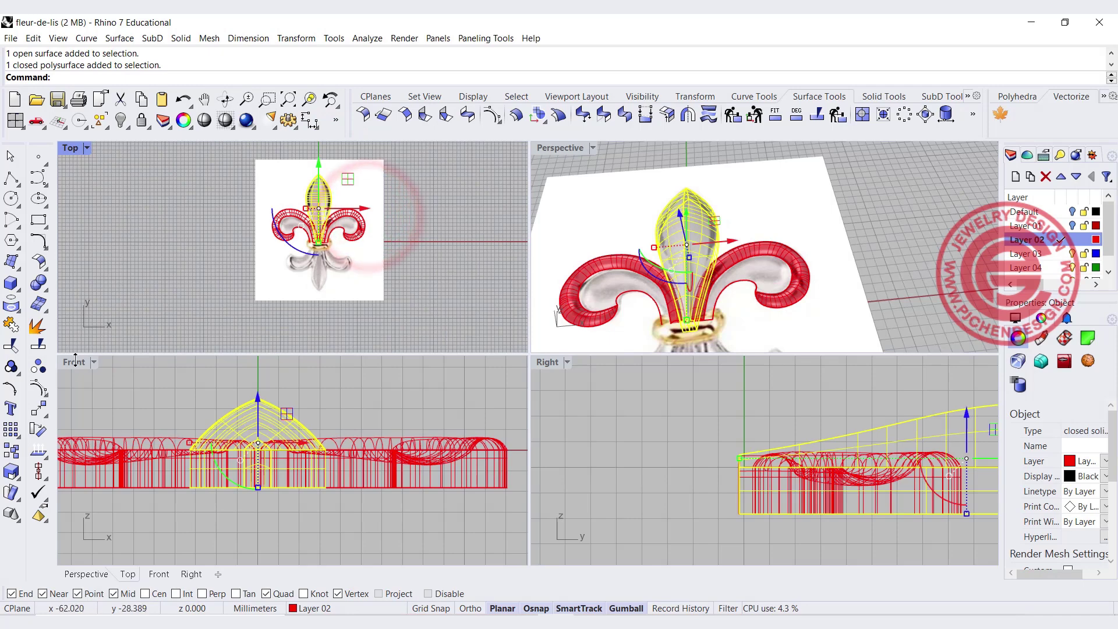
{"action": "left_click", "coordinate": [35, 411]}
{"action": "left_click", "coordinate": [62, 436]}
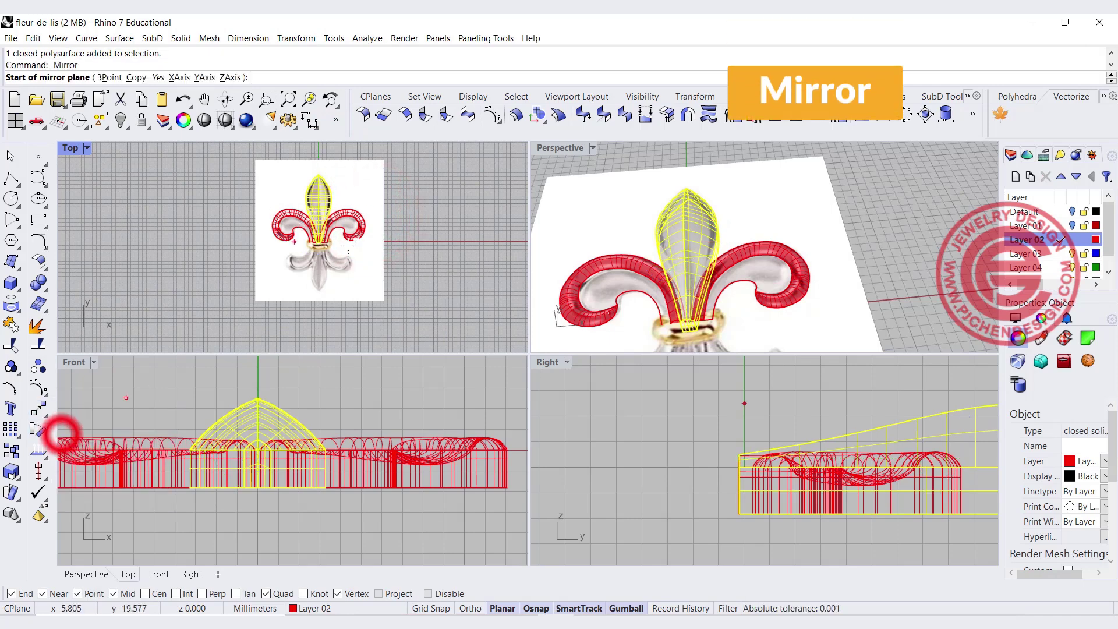
{"action": "scroll", "coordinate": [329, 251], "scroll_direction": "up", "scroll_amount": 5}
{"action": "left_click", "coordinate": [270, 249]}
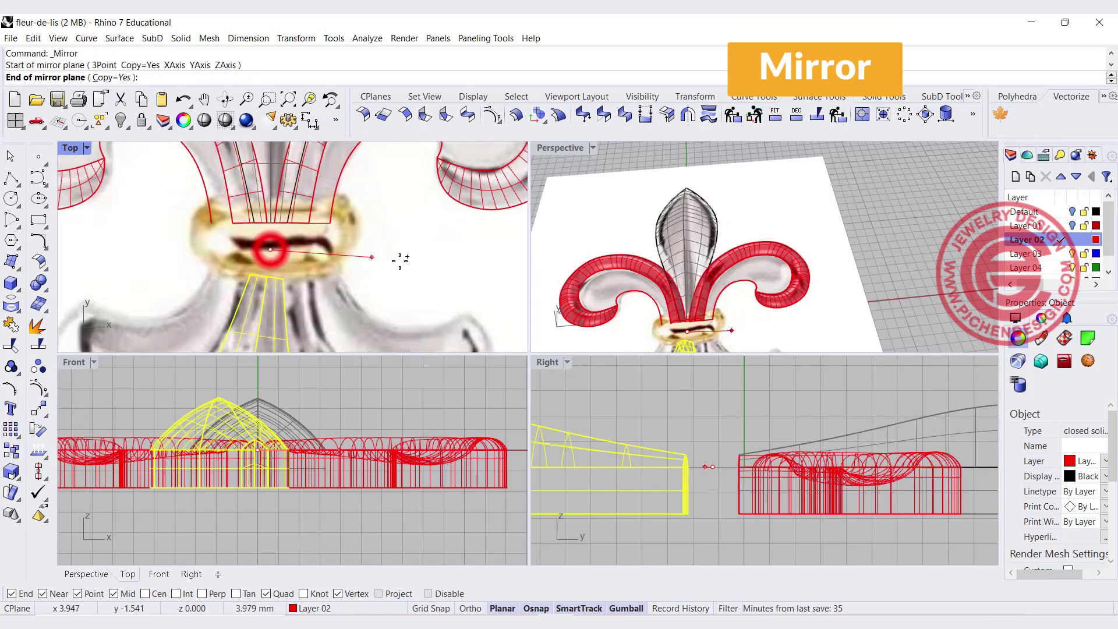
{"action": "left_click", "coordinate": [469, 254]}
{"action": "scroll", "coordinate": [362, 255], "scroll_direction": "down", "scroll_amount": 4}
Scale the mirrored lower petal in 2D from the midpoint of its narrow upper edge so its tip meets the pictured petal's tip
{"action": "left_click", "coordinate": [343, 330]}
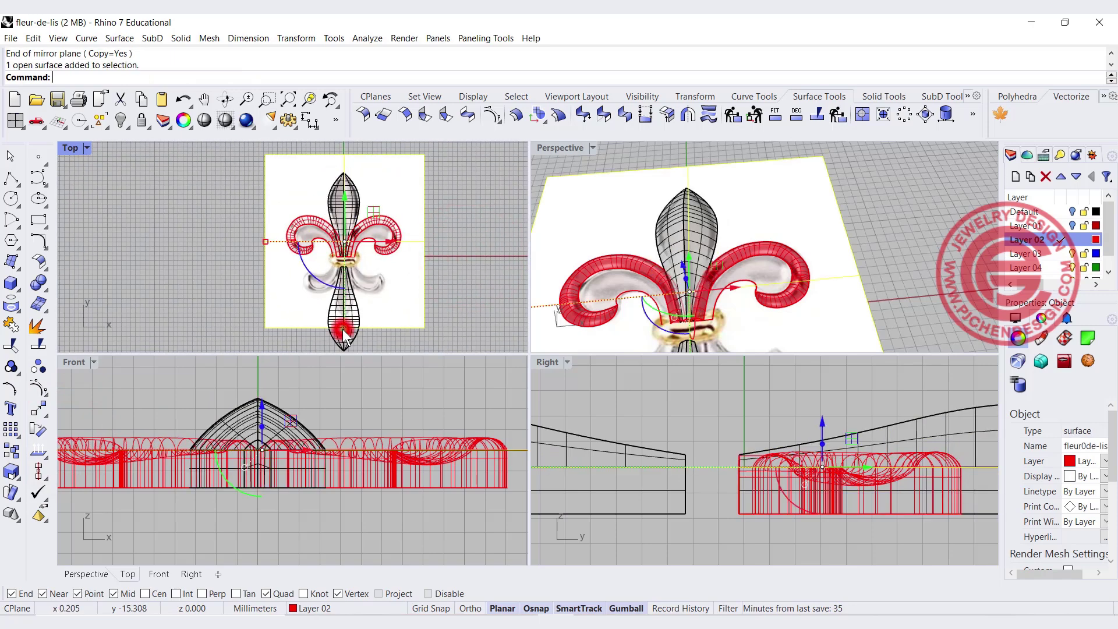
{"action": "left_click", "coordinate": [127, 188]}
{"action": "double_click", "coordinate": [71, 149]}
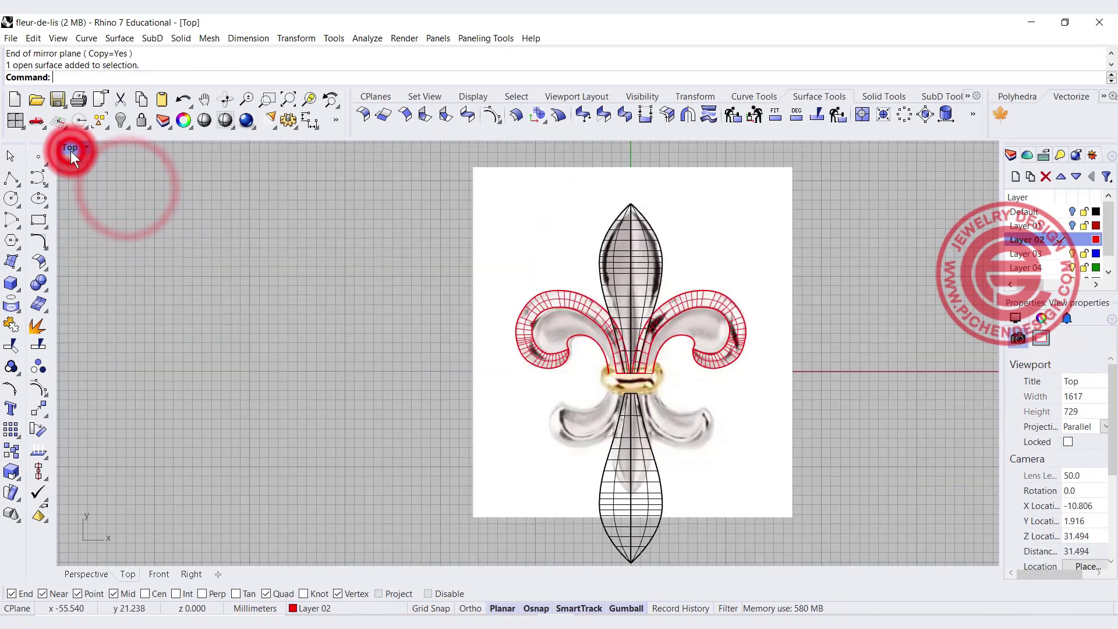
{"action": "scroll", "coordinate": [513, 414], "scroll_direction": "up", "scroll_amount": 4}
{"action": "right_click_drag", "start_coordinate": [513, 414], "coordinate": [296, 289]}
{"action": "left_click", "coordinate": [506, 410]}
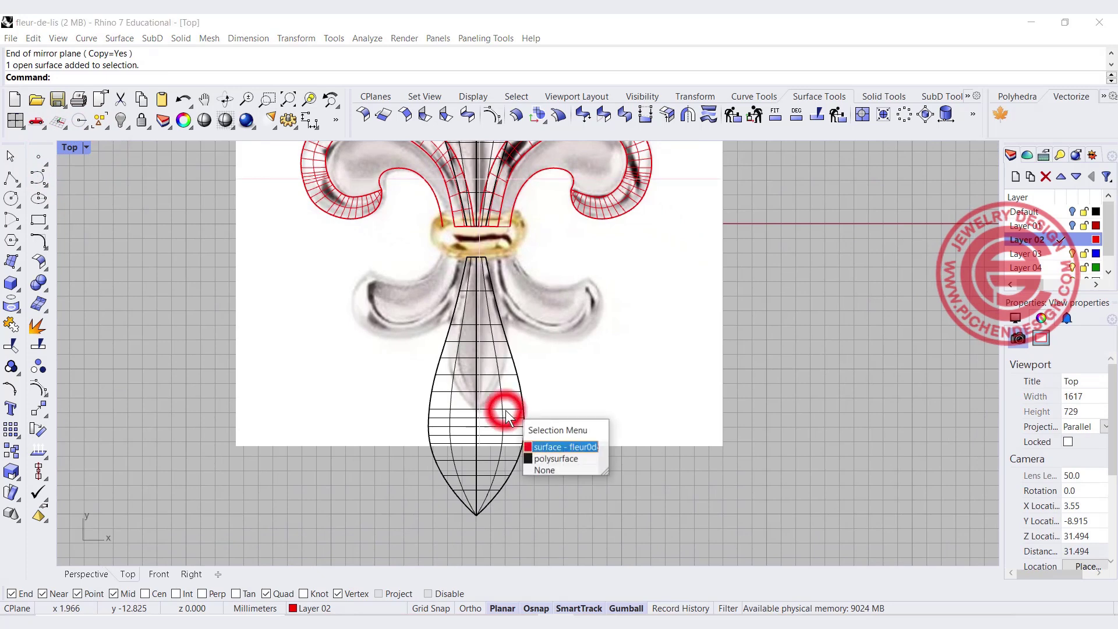
{"action": "left_click", "coordinate": [537, 460]}
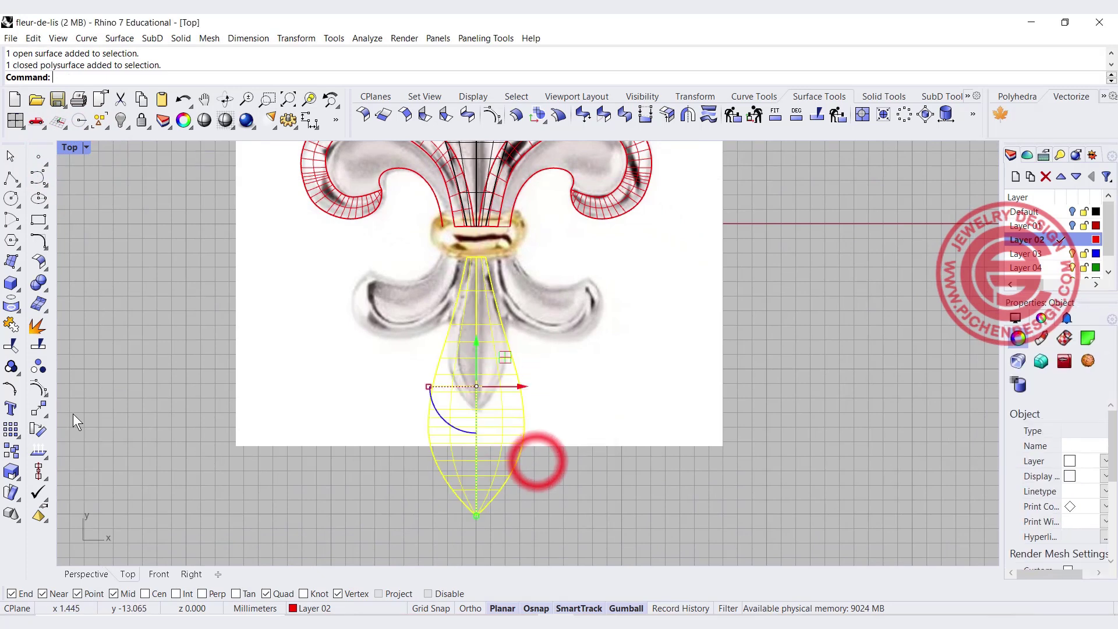
{"action": "right_click", "coordinate": [11, 472]}
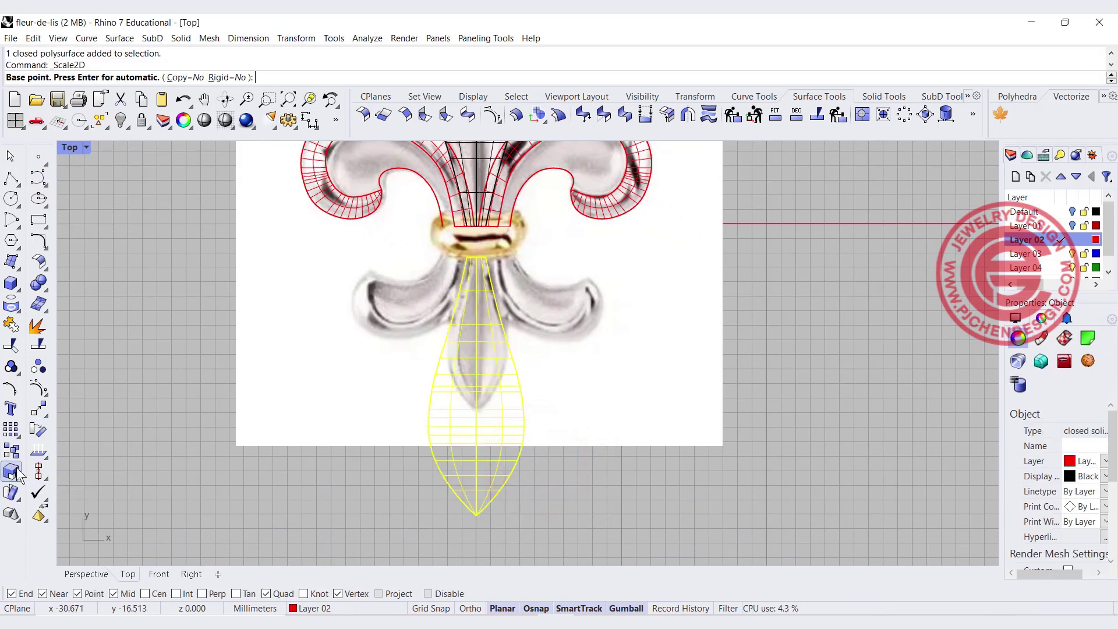
{"action": "left_click", "coordinate": [15, 476]}
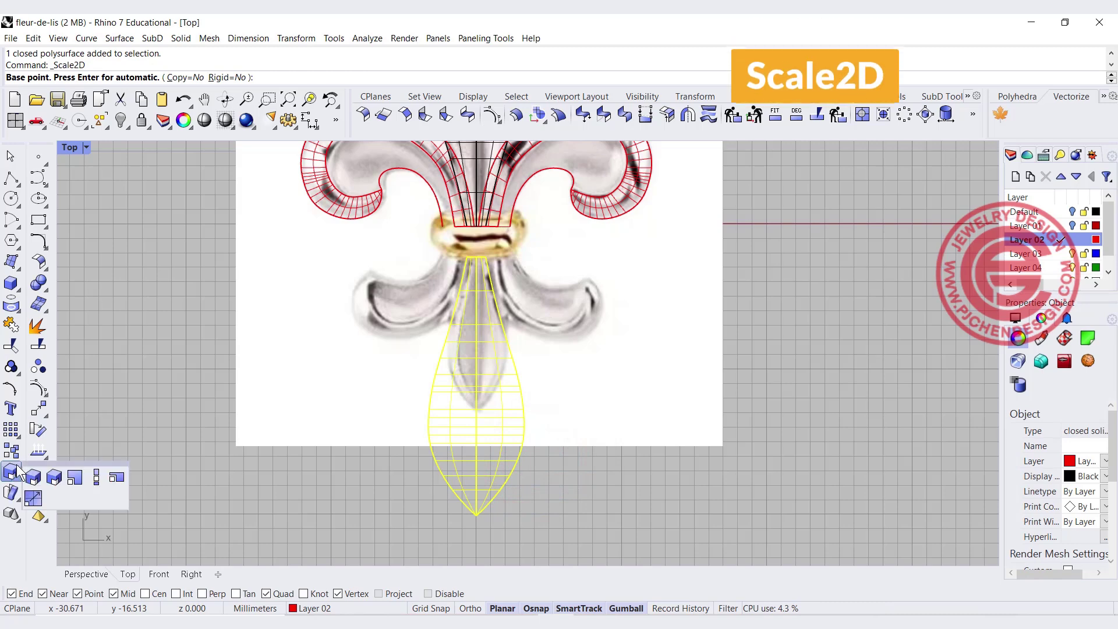
{"action": "left_click", "coordinate": [76, 481]}
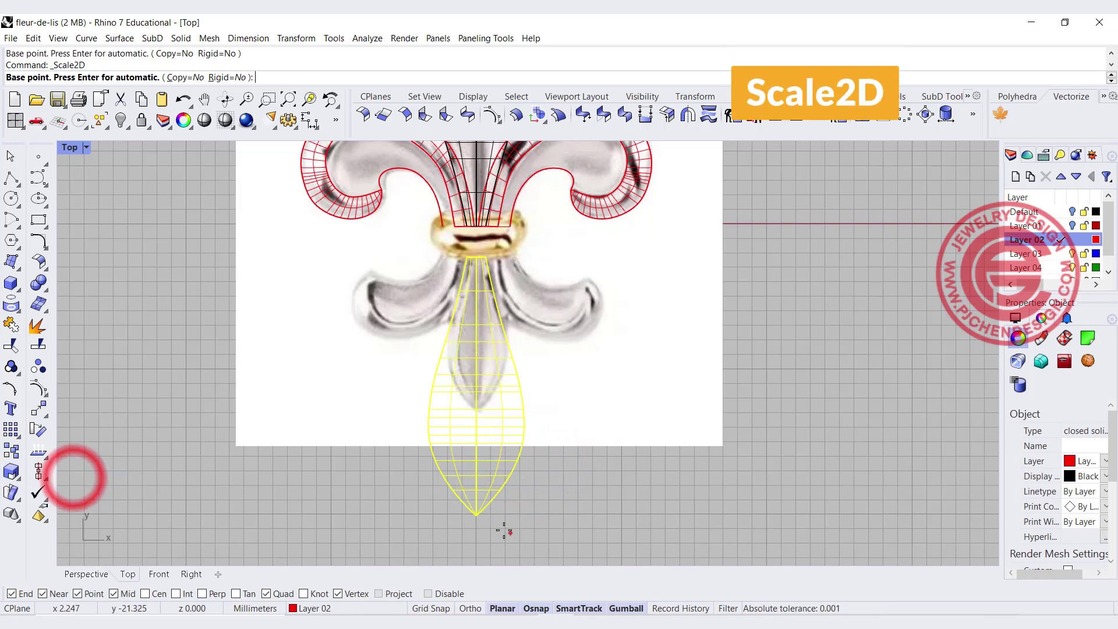
{"action": "left_click", "coordinate": [482, 257]}
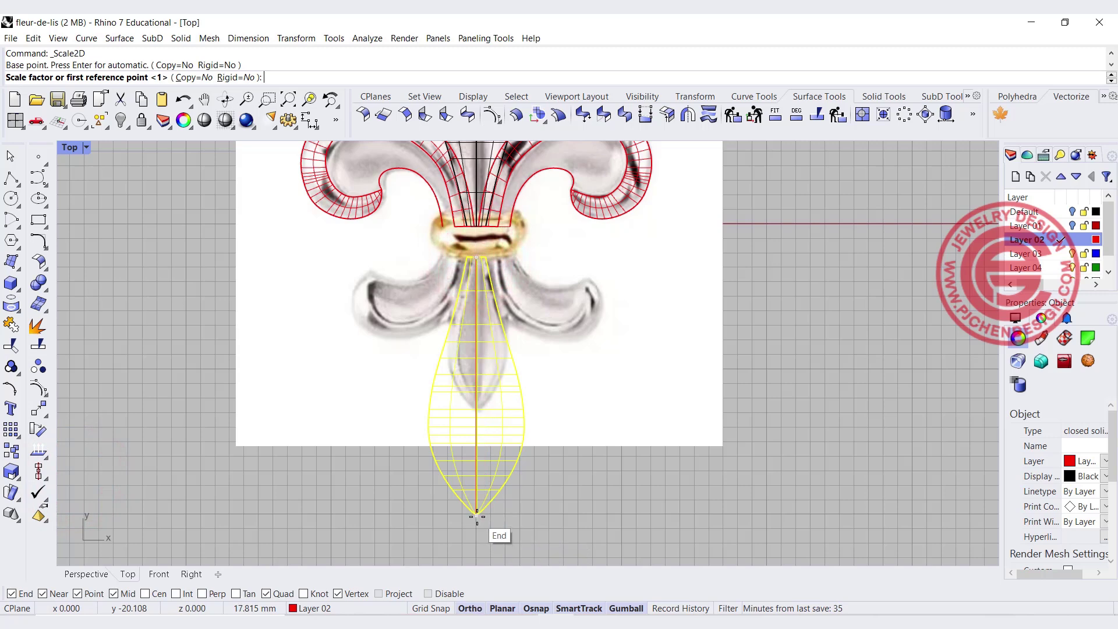
{"action": "left_click", "coordinate": [476, 515]}
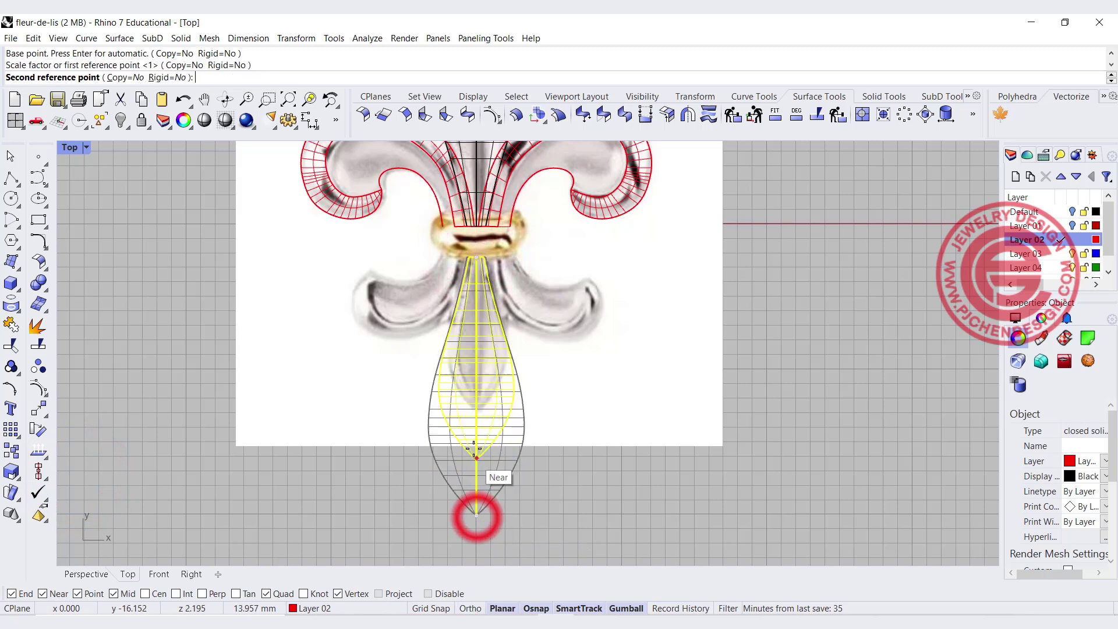
{"action": "left_click", "coordinate": [477, 409]}
{"action": "left_click", "coordinate": [599, 540]}
{"action": "scroll", "coordinate": [481, 282], "scroll_direction": "up", "scroll_amount": 2}
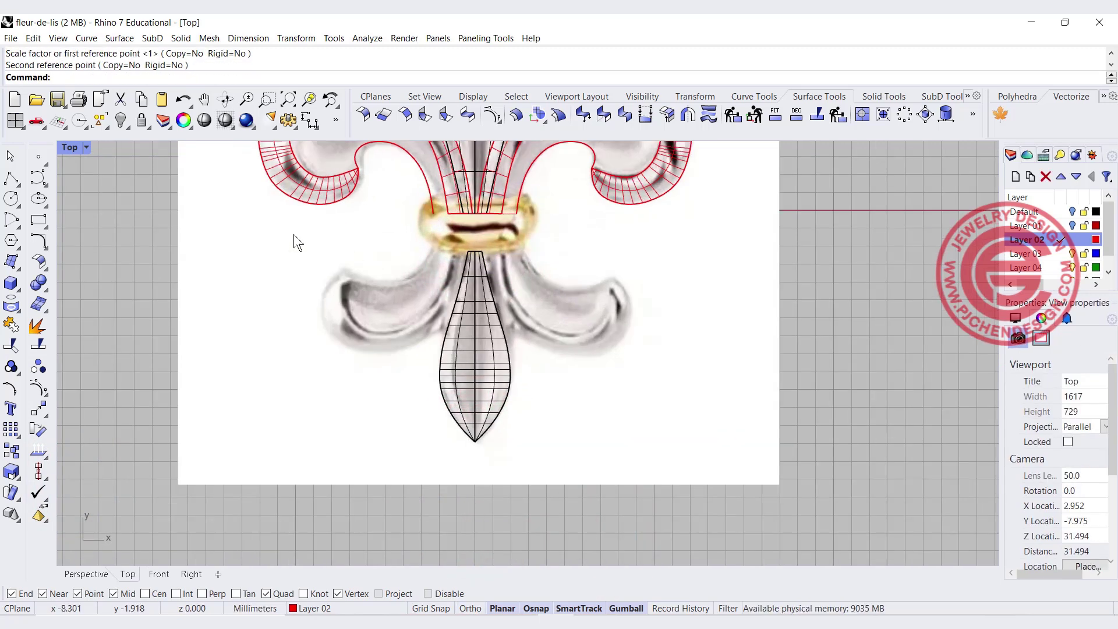
Check the scaled lower petal's shape and height in the Perspective and Right views
{"action": "double_click", "coordinate": [66, 148]}
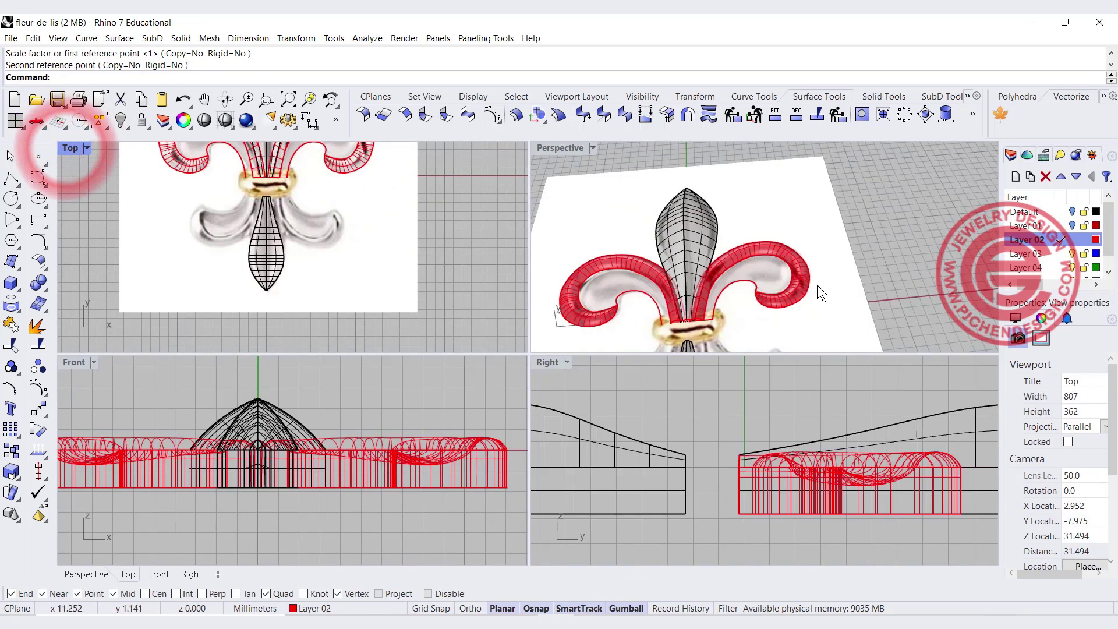
{"action": "left_click", "coordinate": [904, 252]}
{"action": "right_click_drag", "start_coordinate": [861, 313], "coordinate": [738, 294]}
{"action": "scroll", "coordinate": [756, 457], "scroll_direction": "down", "scroll_amount": 10}
{"action": "scroll", "coordinate": [722, 445], "scroll_direction": "up", "scroll_amount": 4}
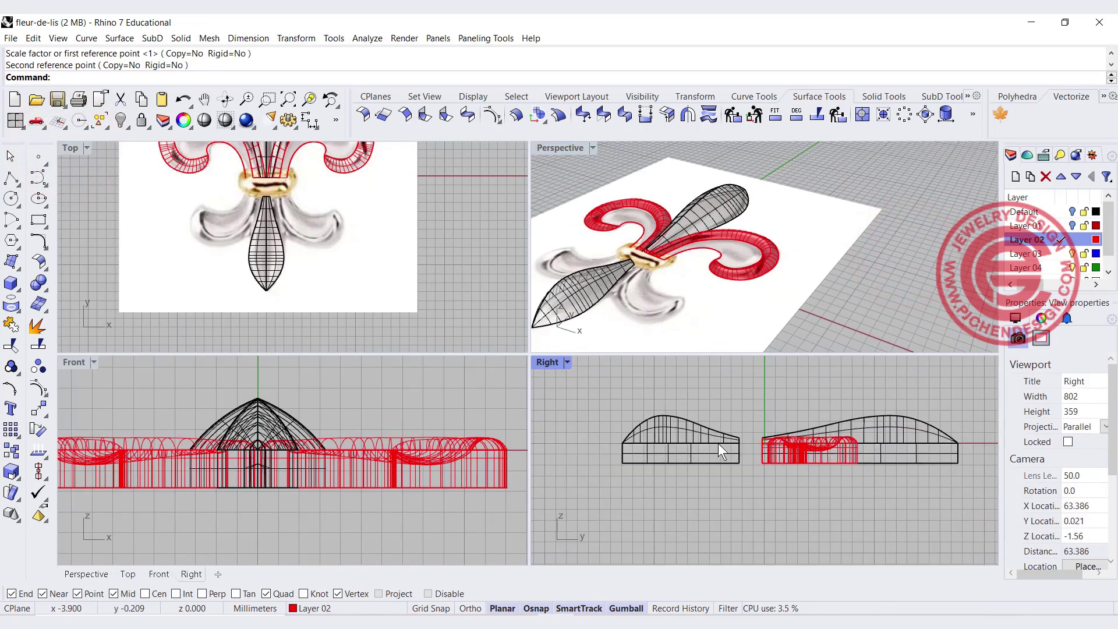
{"action": "left_click", "coordinate": [699, 432]}
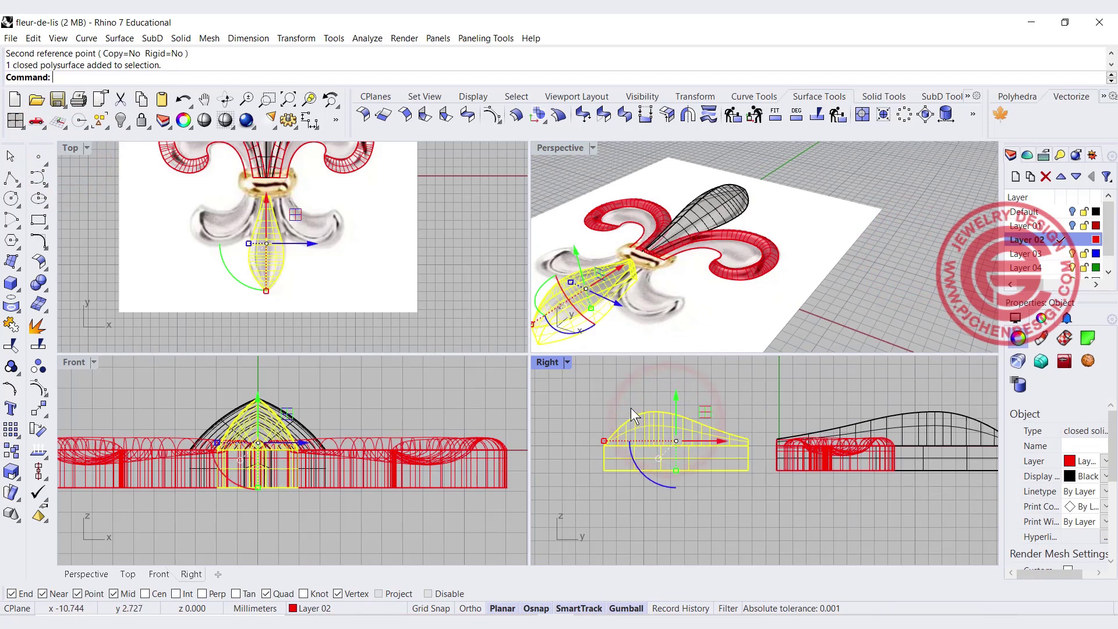
{"action": "right_click_drag", "start_coordinate": [668, 274], "coordinate": [710, 272]}
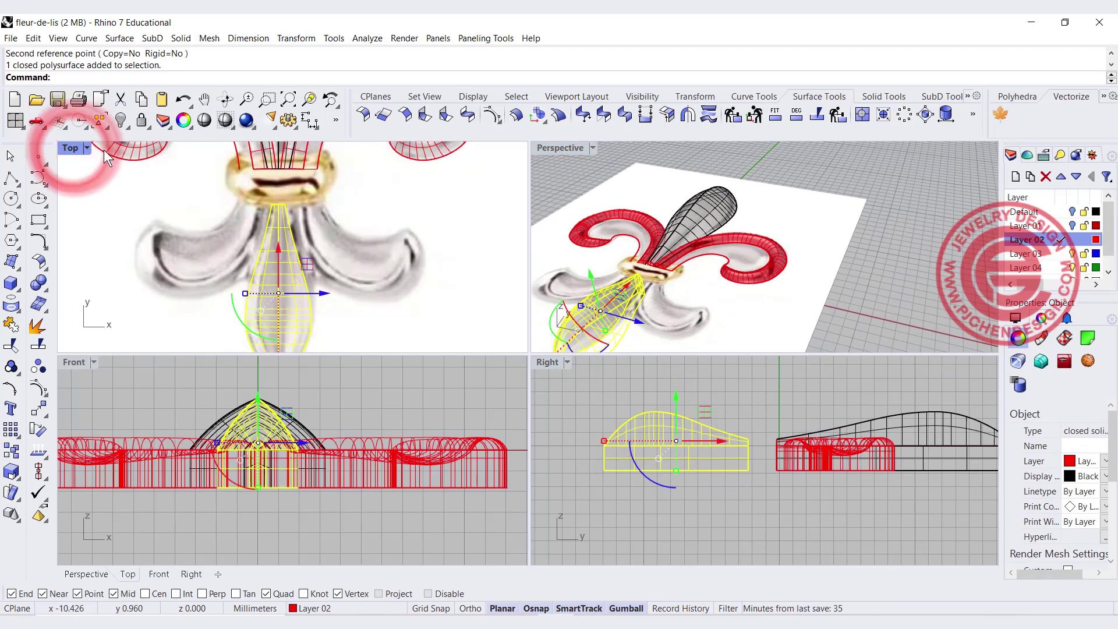
Lock the fleur-de-lis reference picture
{"action": "double_click", "coordinate": [78, 149]}
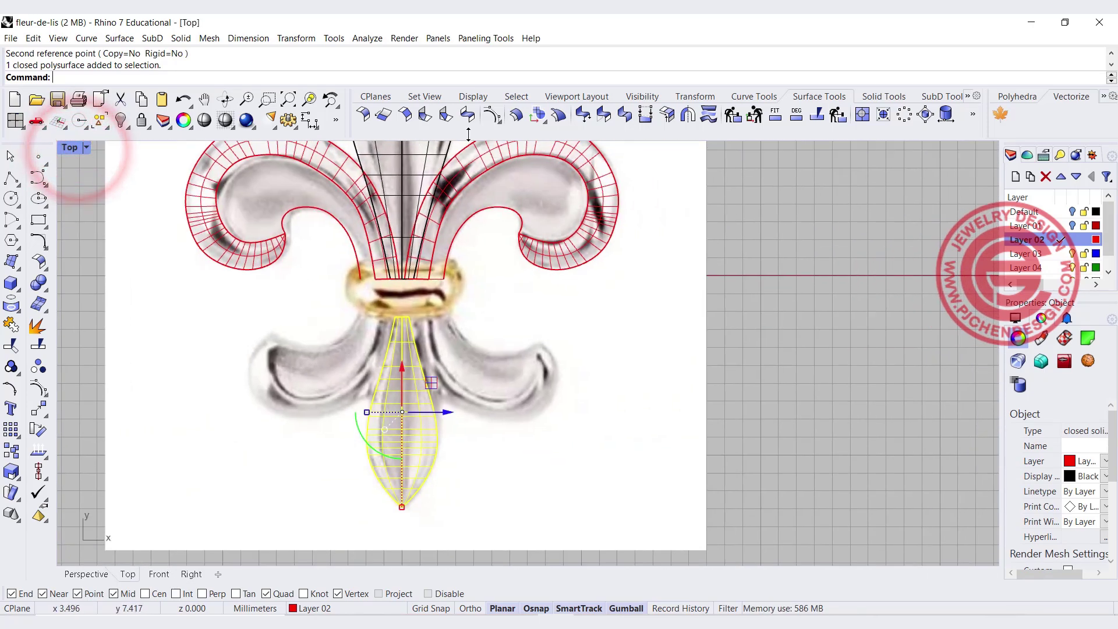
{"action": "left_click", "coordinate": [523, 340]}
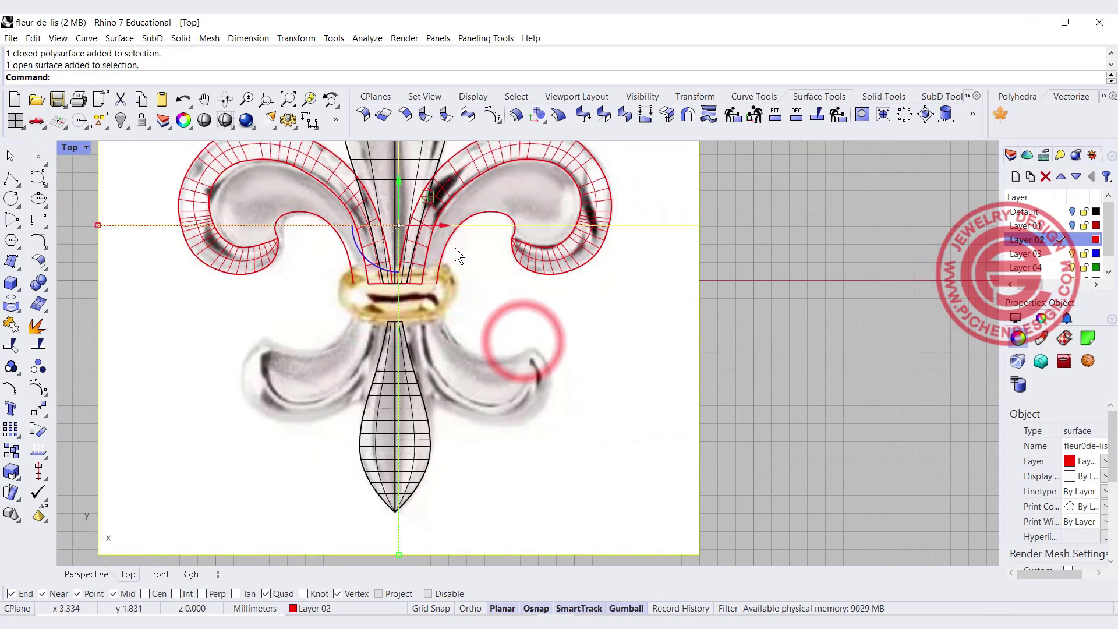
{"action": "left_click", "coordinate": [141, 118]}
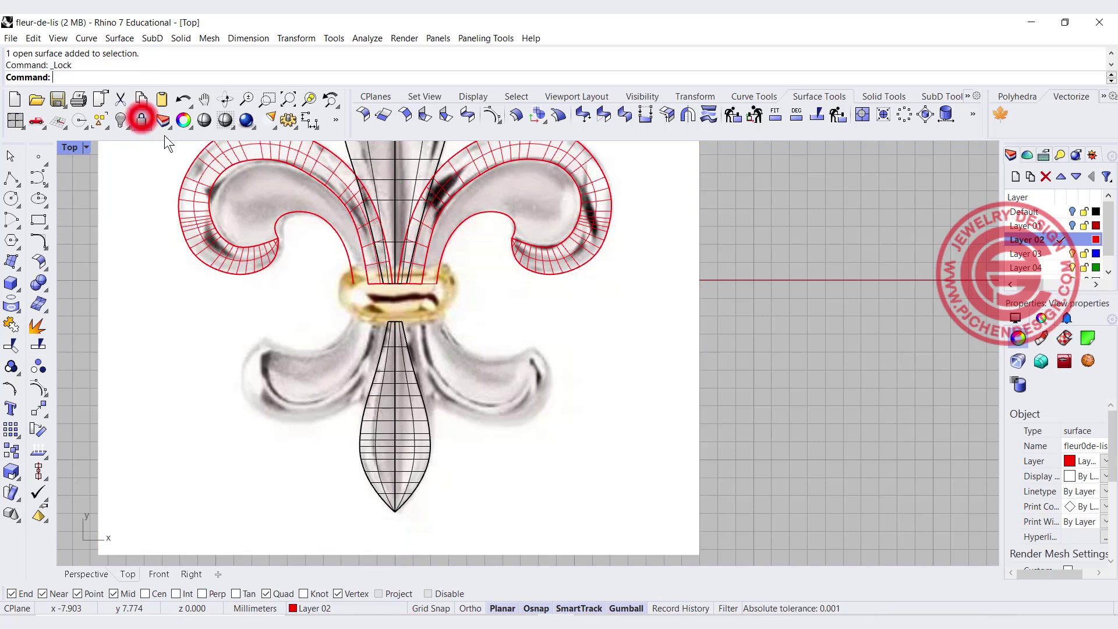
Trace the outer lower edge of the lower right side petal with a degree 3 control-point curve, from the gold band to the petal tip
{"action": "left_click", "coordinate": [37, 174]}
{"action": "scroll", "coordinate": [375, 379], "scroll_direction": "up", "scroll_amount": 3}
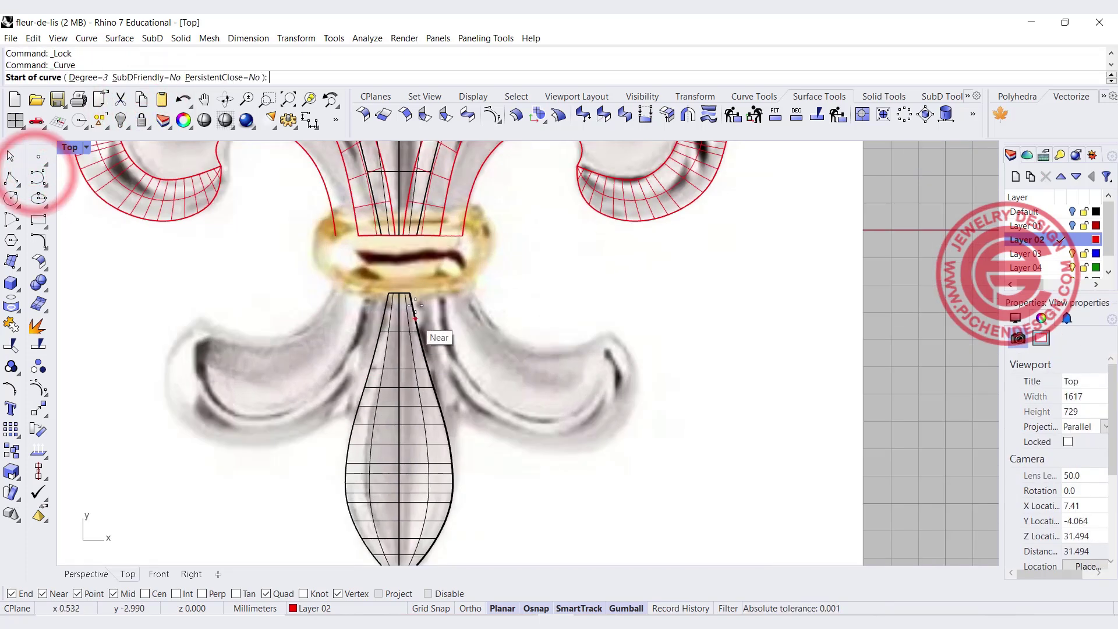
{"action": "left_click", "coordinate": [415, 273]}
{"action": "left_click", "coordinate": [415, 360]}
{"action": "scroll", "coordinate": [415, 360], "scroll_direction": "up", "scroll_amount": 2}
{"action": "left_click", "coordinate": [515, 481]}
{"action": "left_click", "coordinate": [605, 504]}
{"action": "left_click", "coordinate": [686, 507]}
{"action": "left_click", "coordinate": [736, 461]}
{"action": "left_click", "coordinate": [760, 406]}
{"action": "left_click", "coordinate": [748, 345]}
{"action": "left_click", "coordinate": [712, 318]}
{"action": "key", "text": "Return"}
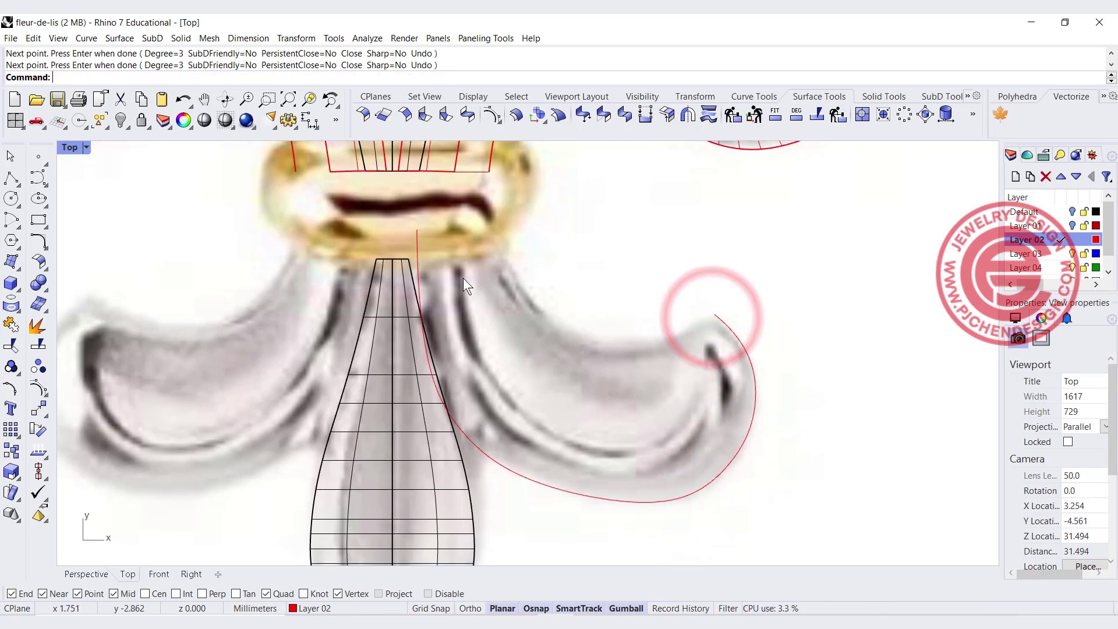
Draw a second degree 3 curve along the petal's inner ridge, from the gold band to the end of the outer curve at the tip
{"action": "key", "text": "Return"}
{"action": "left_click", "coordinate": [450, 233]}
{"action": "left_click", "coordinate": [469, 353]}
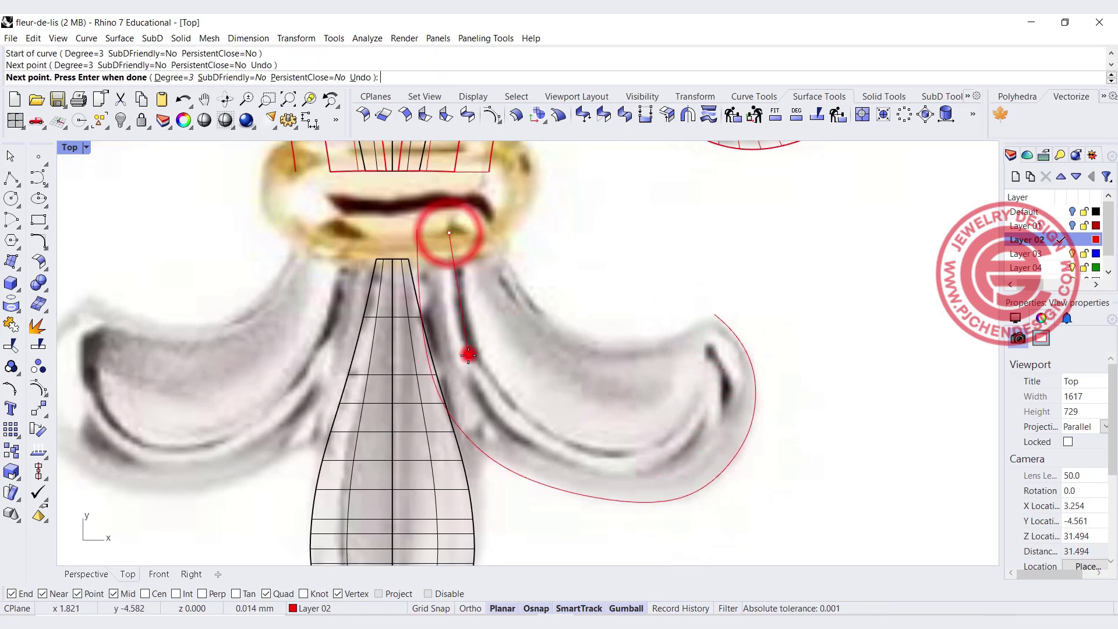
{"action": "left_click", "coordinate": [500, 427]}
{"action": "left_click", "coordinate": [567, 456]}
{"action": "left_click", "coordinate": [663, 465]}
{"action": "left_click", "coordinate": [706, 416]}
{"action": "left_click", "coordinate": [720, 368]}
{"action": "left_click", "coordinate": [715, 316]}
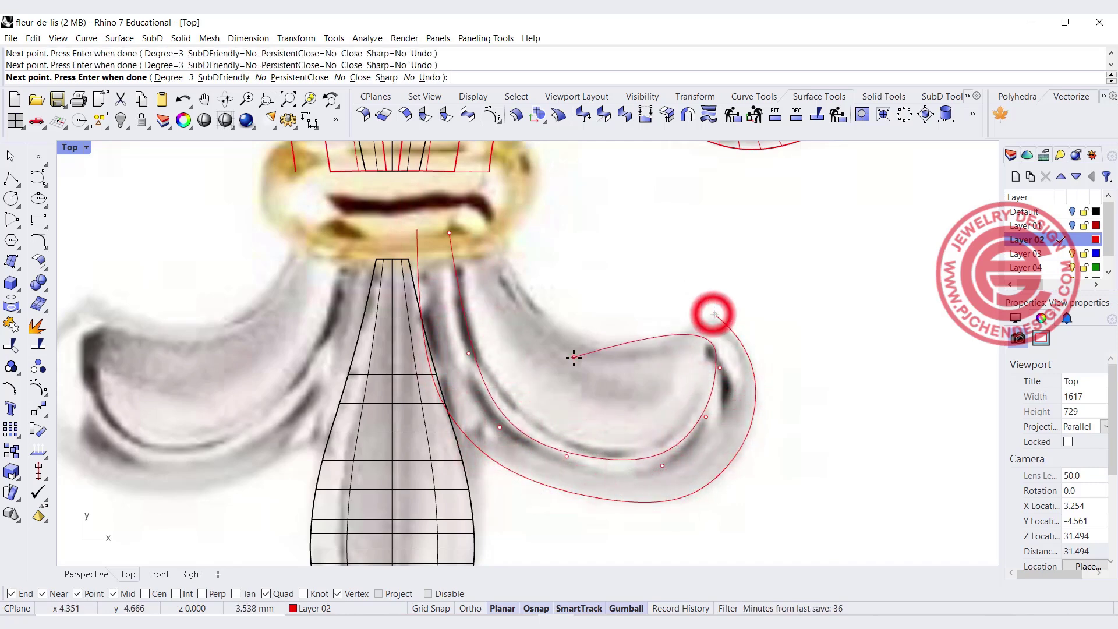
{"action": "key", "text": "Return"}
Trace the upper edge of the lower right petal with a third curve from the gold band to the shared tip
{"action": "left_click", "coordinate": [495, 229]}
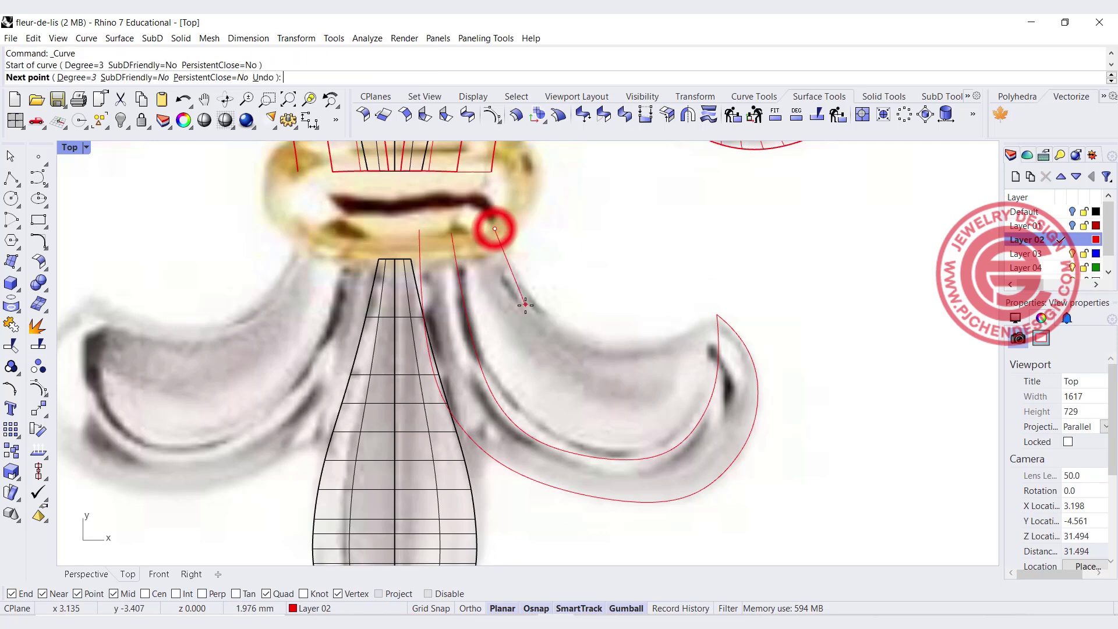
{"action": "left_click", "coordinate": [524, 322]}
{"action": "left_click", "coordinate": [588, 356]}
{"action": "left_click", "coordinate": [665, 356]}
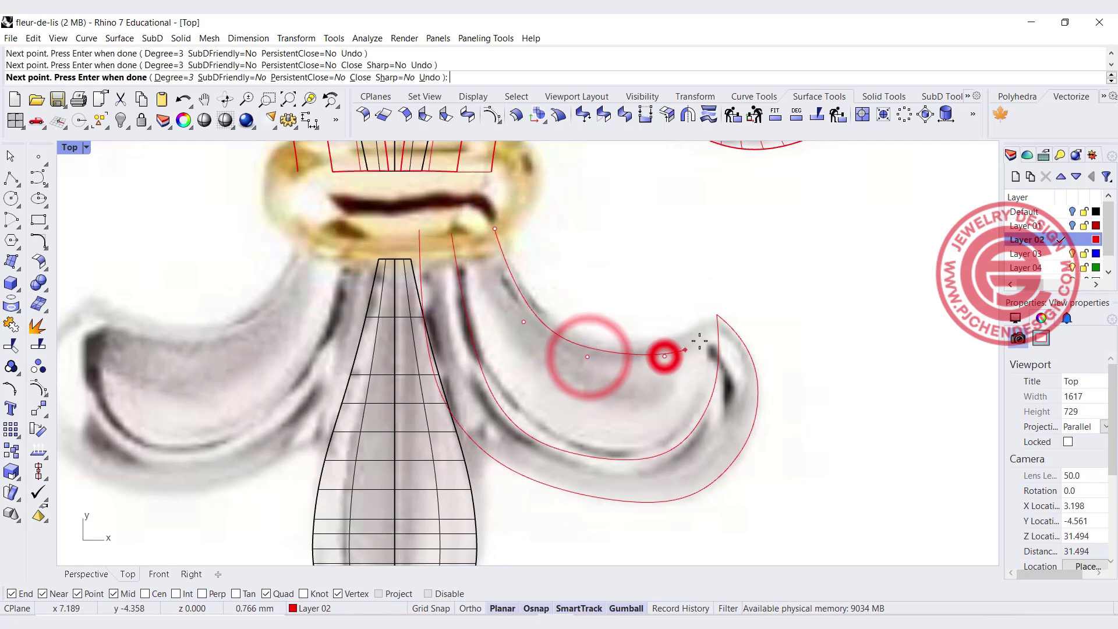
{"action": "left_click", "coordinate": [713, 318]}
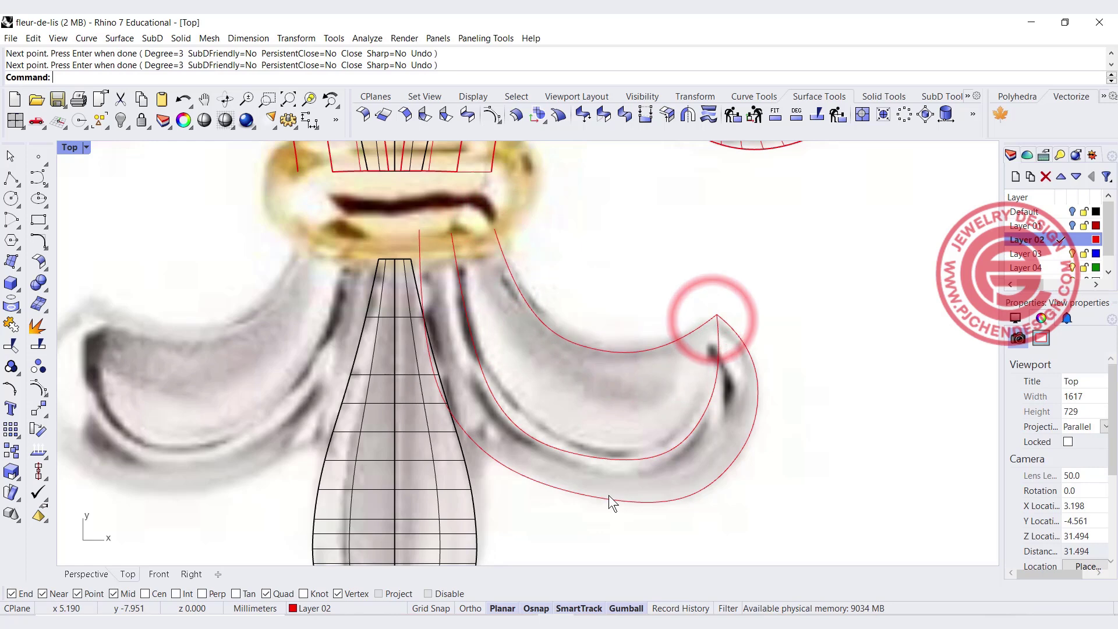
{"action": "key", "text": "Return"}
Move a control point on the outer curve's lower bend to refine its fit to the pictured petal
{"action": "left_click", "coordinate": [602, 499]}
{"action": "left_click", "coordinate": [610, 502]}
{"action": "left_click_drag", "start_coordinate": [610, 502], "coordinate": [547, 466]}
{"action": "left_click", "coordinate": [712, 272]}
Move the outer curve's upper end point inward, closer to the central petal's centre line
{"action": "scroll", "coordinate": [412, 260], "scroll_direction": "up", "scroll_amount": 4}
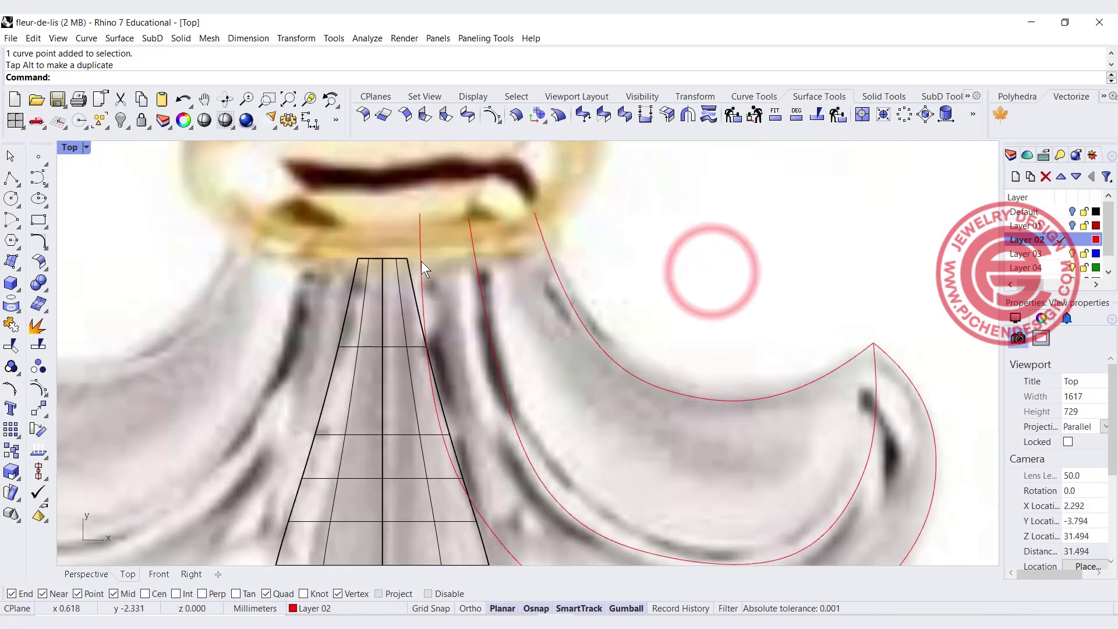
{"action": "left_click", "coordinate": [420, 269]}
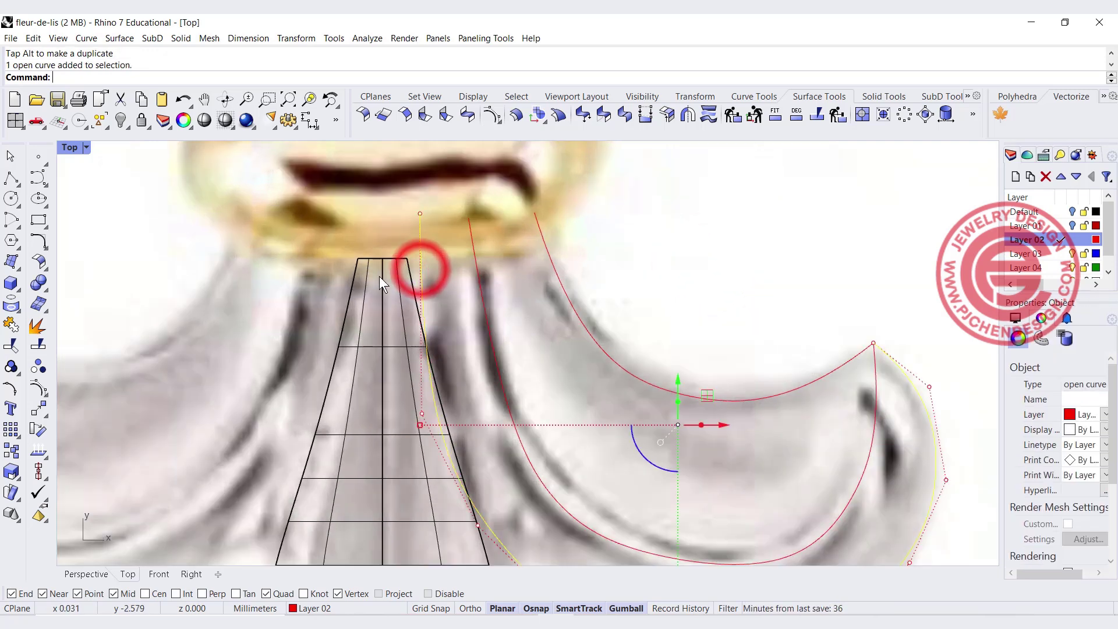
{"action": "left_click", "coordinate": [397, 282]}
{"action": "left_click", "coordinate": [422, 223]}
{"action": "left_click", "coordinate": [420, 213]}
{"action": "left_click_drag", "start_coordinate": [457, 212], "coordinate": [430, 214]}
{"action": "left_click", "coordinate": [714, 284]}
{"action": "scroll", "coordinate": [484, 289], "scroll_direction": "down", "scroll_amount": 6}
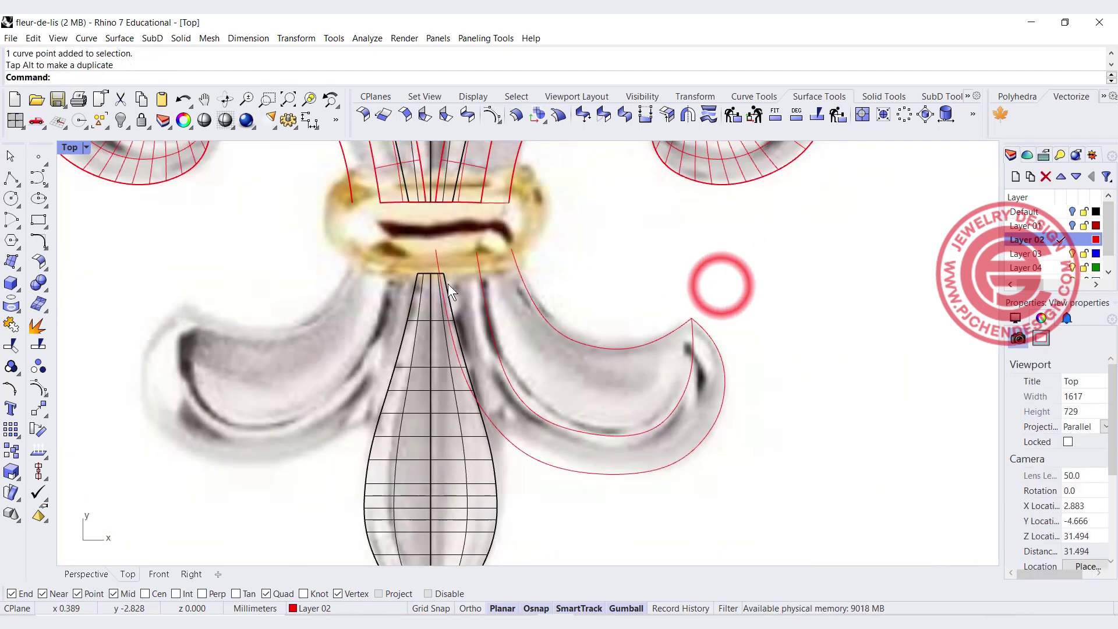
Draw an upward-bulging start-end-point arc joining the gold-band ends of the outer curve and the ridge curve
{"action": "right_click_drag", "start_coordinate": [540, 267], "coordinate": [506, 290]}
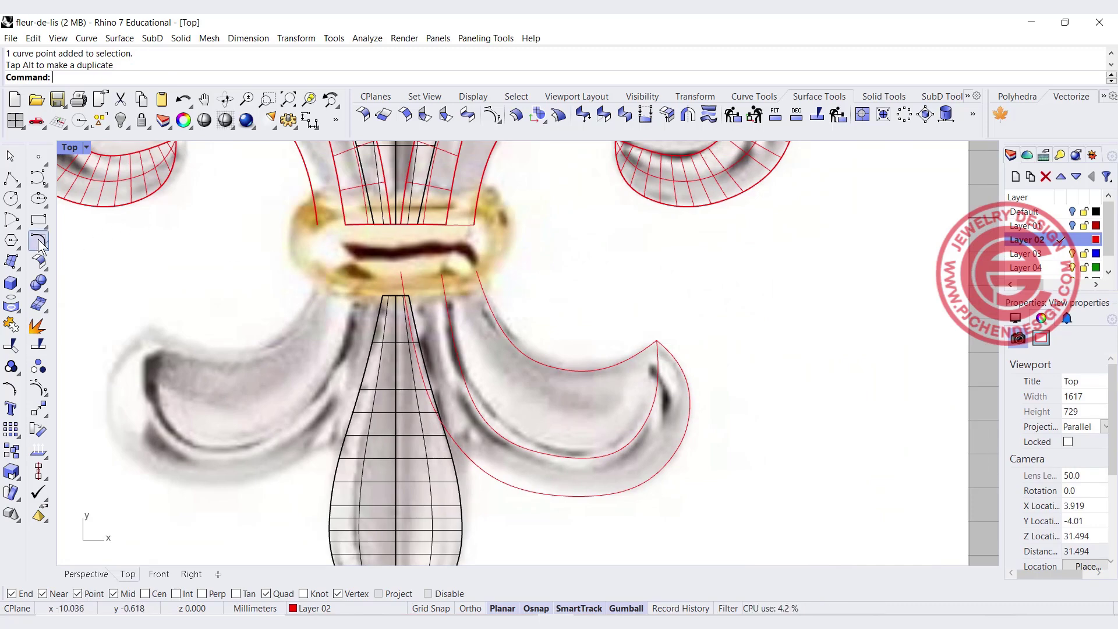
{"action": "double_click", "coordinate": [71, 147]}
{"action": "right_click_drag", "start_coordinate": [757, 204], "coordinate": [617, 215]}
{"action": "scroll", "coordinate": [631, 261], "scroll_direction": "up", "scroll_amount": 5}
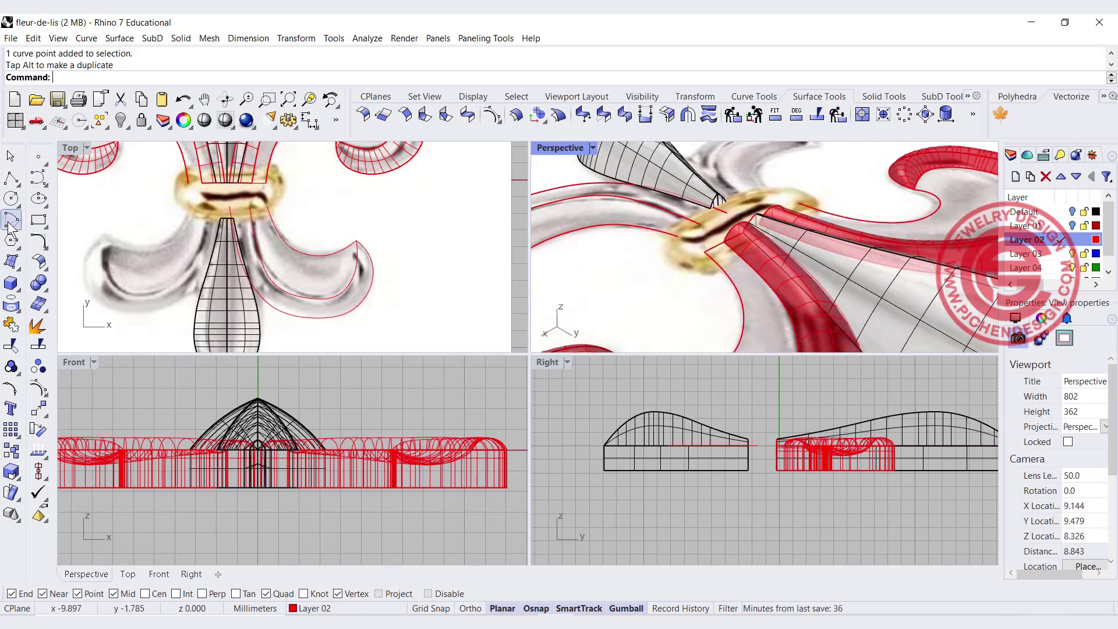
{"action": "left_click", "coordinate": [11, 224]}
{"action": "left_click", "coordinate": [53, 227]}
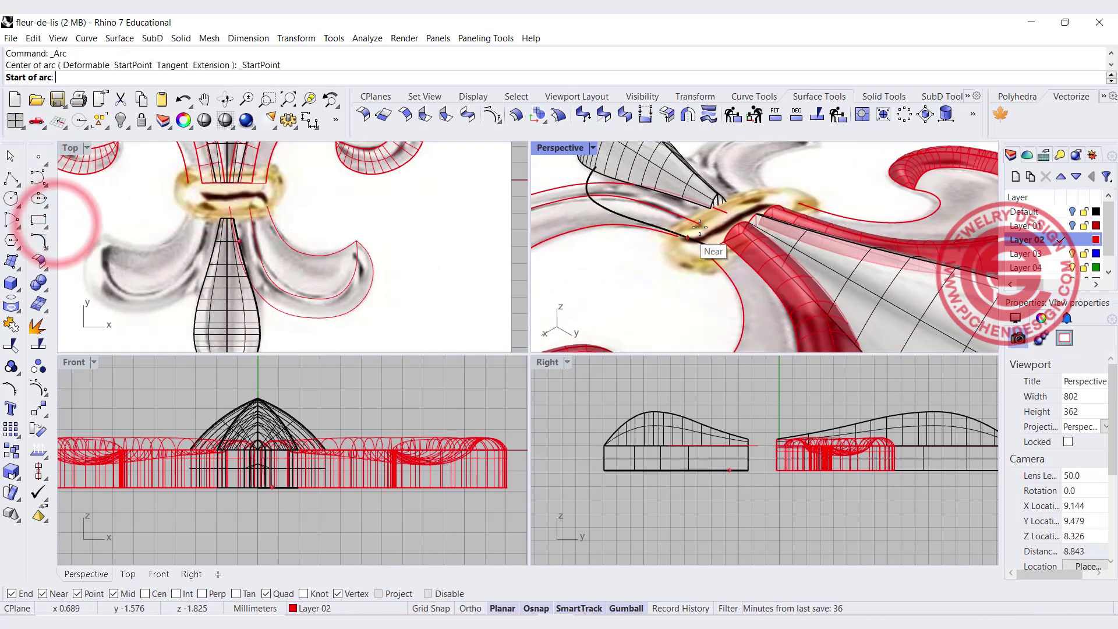
{"action": "left_click", "coordinate": [700, 224]}
{"action": "left_click", "coordinate": [728, 213]}
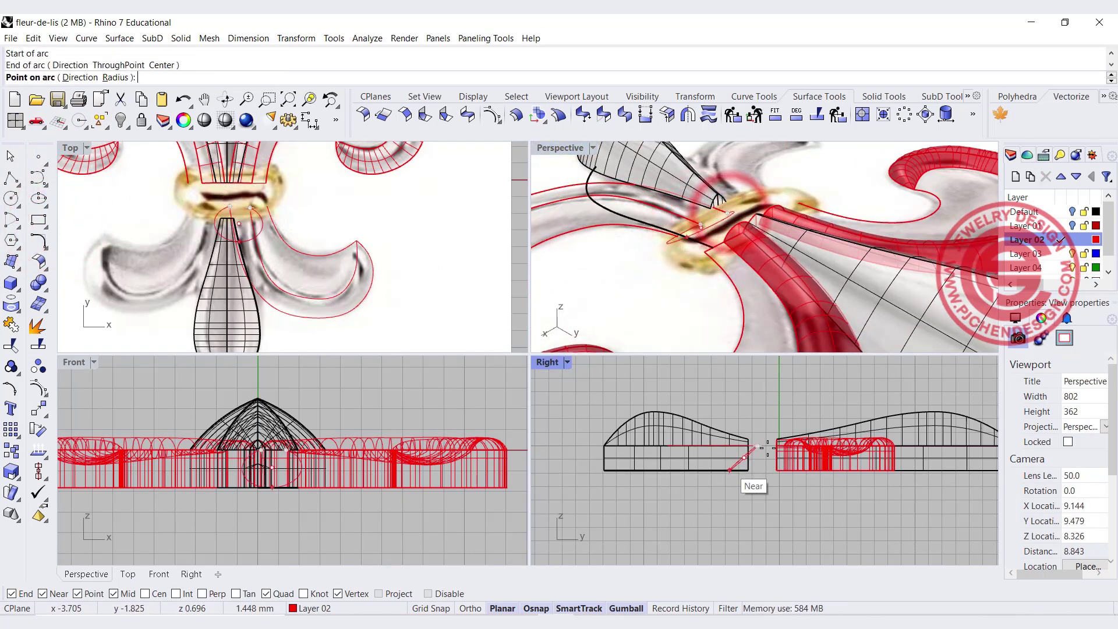
{"action": "scroll", "coordinate": [724, 464], "scroll_direction": "up", "scroll_amount": 5}
{"action": "key", "text": "F8"}
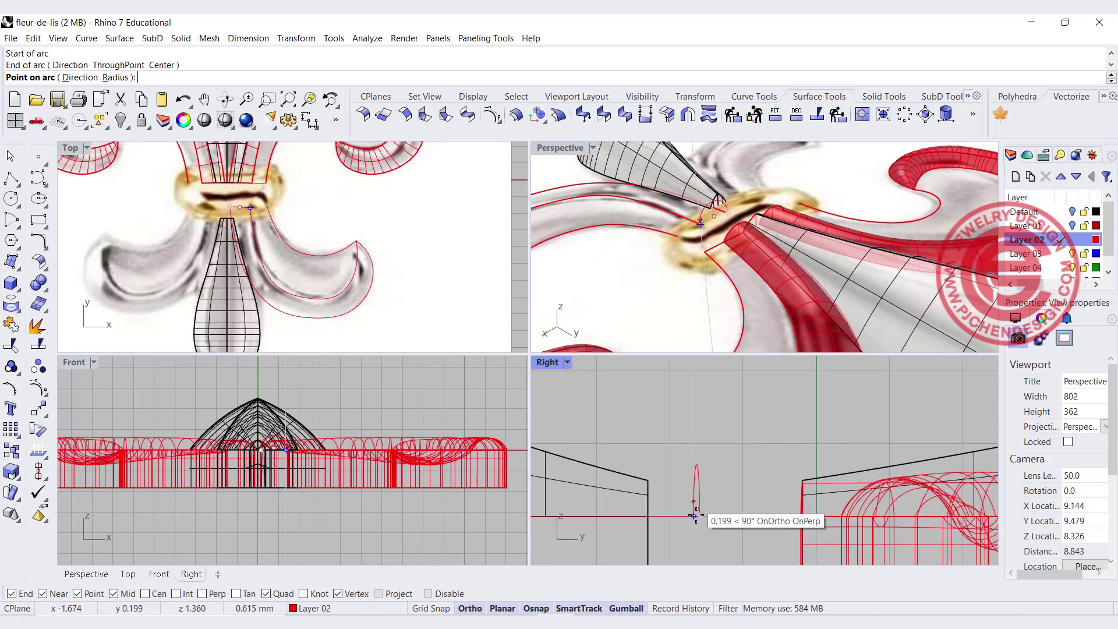
{"action": "left_click", "coordinate": [428, 593]}
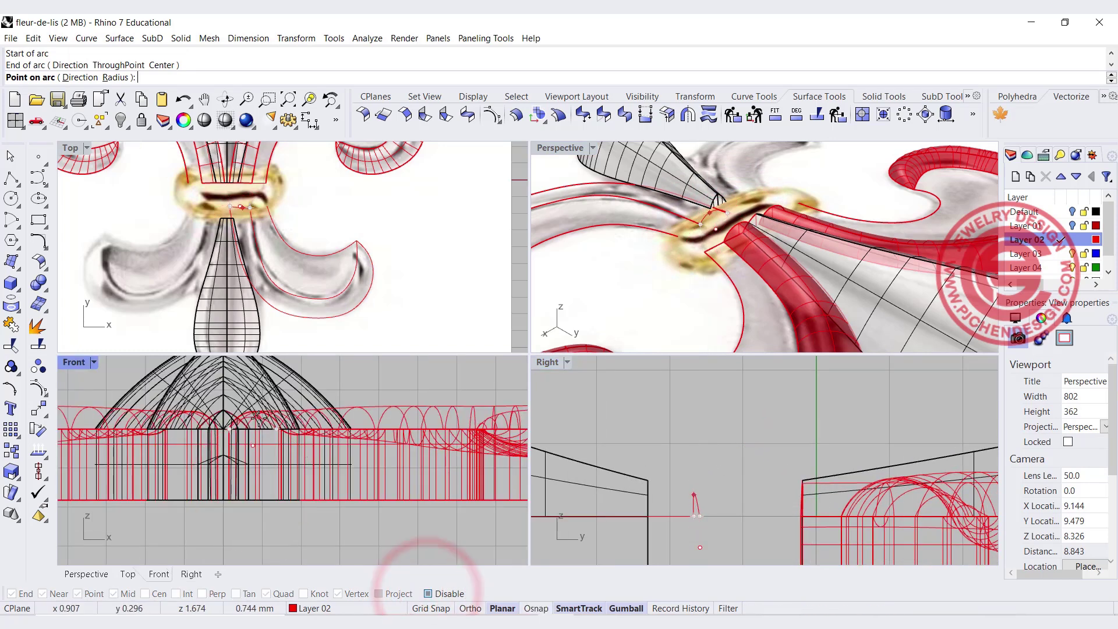
{"action": "left_click", "coordinate": [260, 417]}
Draw a downward-curving arc joining the gold-band ends of the ridge curve and the upper edge curve, with object snaps disabled for its through point
{"action": "right_click", "coordinate": [696, 232]}
{"action": "left_click", "coordinate": [429, 594]}
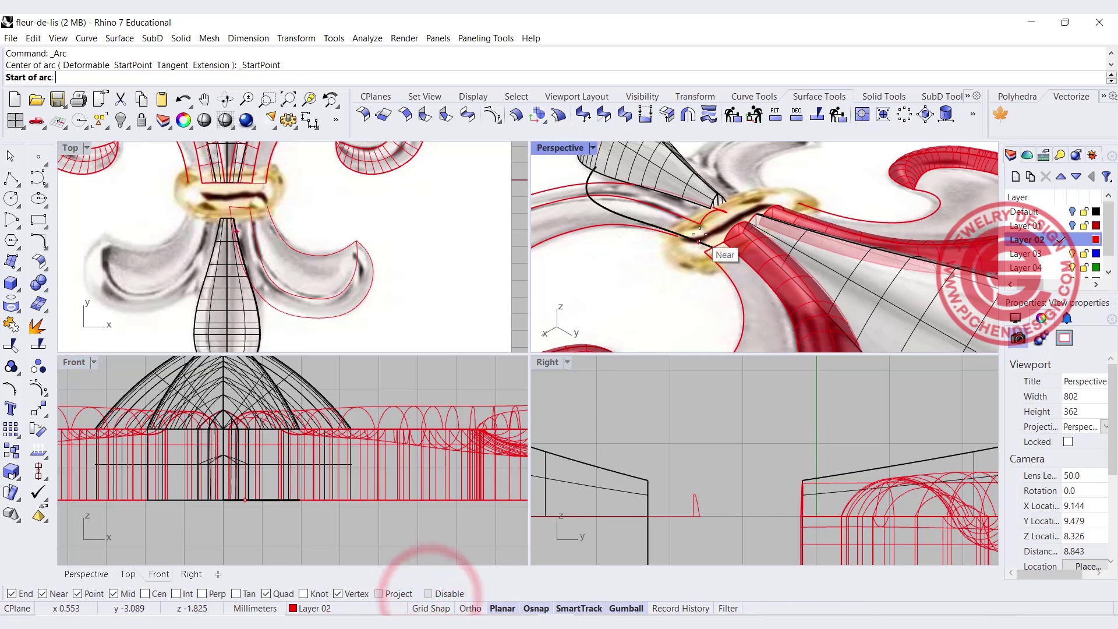
{"action": "left_click", "coordinate": [700, 224]}
{"action": "left_click", "coordinate": [679, 236]}
{"action": "scroll", "coordinate": [304, 435], "scroll_direction": "up", "scroll_amount": 4}
{"action": "left_click", "coordinate": [428, 594]}
{"action": "scroll", "coordinate": [306, 431], "scroll_direction": "up", "scroll_amount": 6}
{"action": "left_click", "coordinate": [429, 593]}
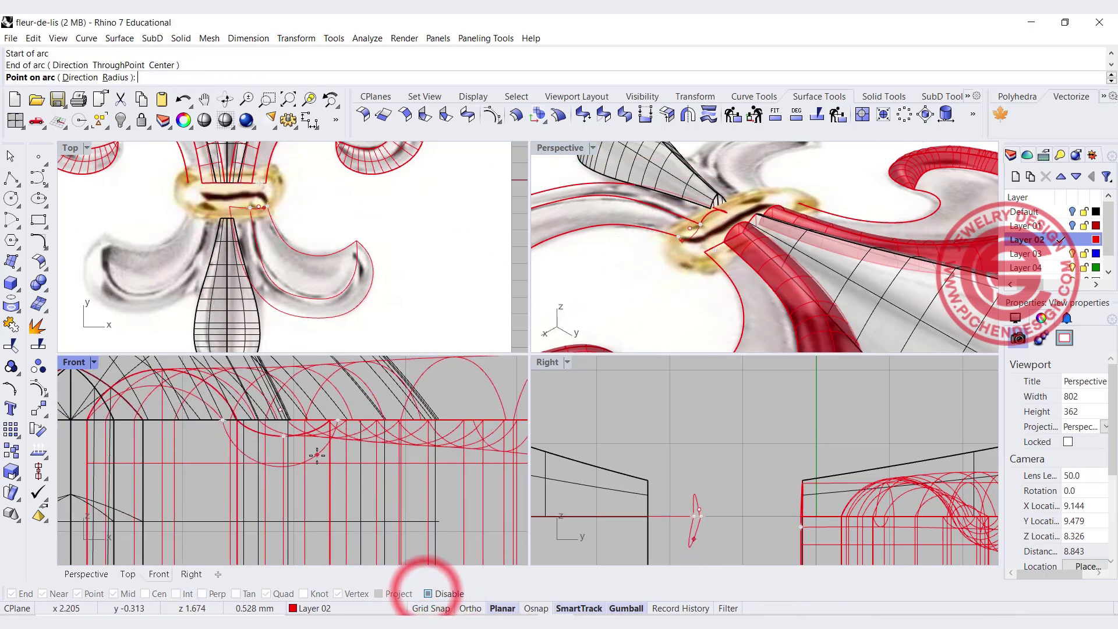
{"action": "left_click", "coordinate": [275, 440]}
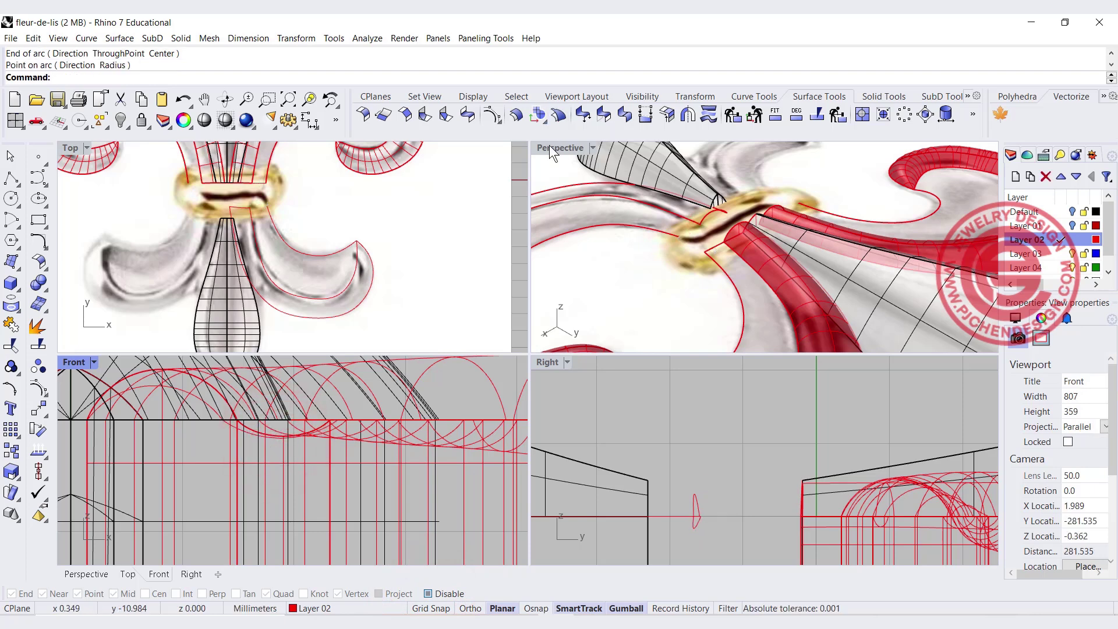
Unlock the fleur-de-lis reference picture and hide it
{"action": "scroll", "coordinate": [453, 217], "scroll_direction": "down", "scroll_amount": 4}
{"action": "left_click", "coordinate": [452, 212]}
{"action": "right_click", "coordinate": [141, 121]}
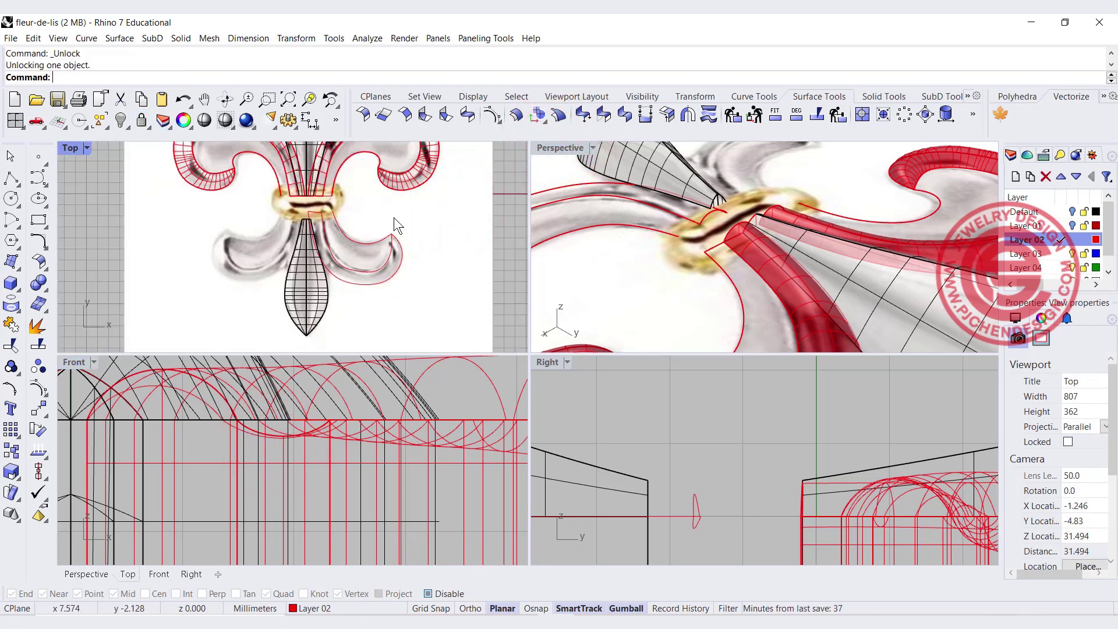
{"action": "left_click", "coordinate": [408, 218]}
{"action": "left_click", "coordinate": [121, 120]}
Sweep the upward-bulging arc along the outer curve and the ridge curve as two rails, keeping the cross sections unchanged
{"action": "double_click", "coordinate": [559, 147]}
{"action": "right_click_drag", "start_coordinate": [558, 149], "coordinate": [81, 75]}
{"action": "left_click", "coordinate": [119, 38]}
{"action": "left_click", "coordinate": [166, 93]}
{"action": "scroll", "coordinate": [466, 268], "scroll_direction": "up", "scroll_amount": 3}
{"action": "left_click", "coordinate": [451, 265]}
{"action": "left_click", "coordinate": [471, 291]}
{"action": "left_click", "coordinate": [473, 281]}
{"action": "key", "text": "Return"}
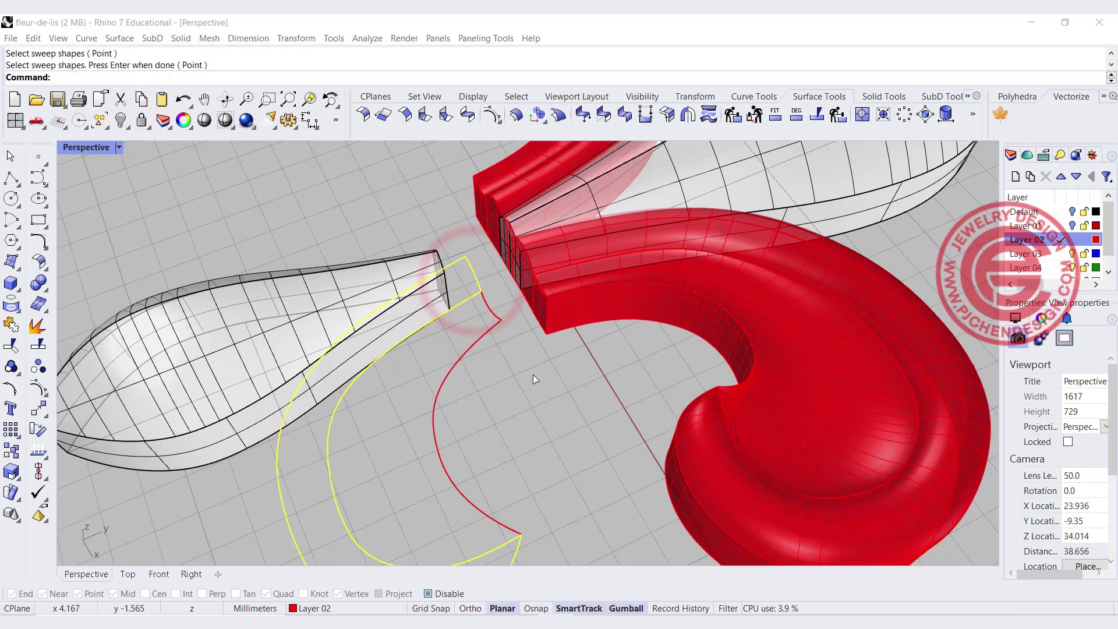
{"action": "key", "text": "Return"}
Sweep the downward-curving arc along the ridge curve and the upper edge curve with a two-rail sweep, keeping the cross sections unchanged
{"action": "key", "text": "Return"}
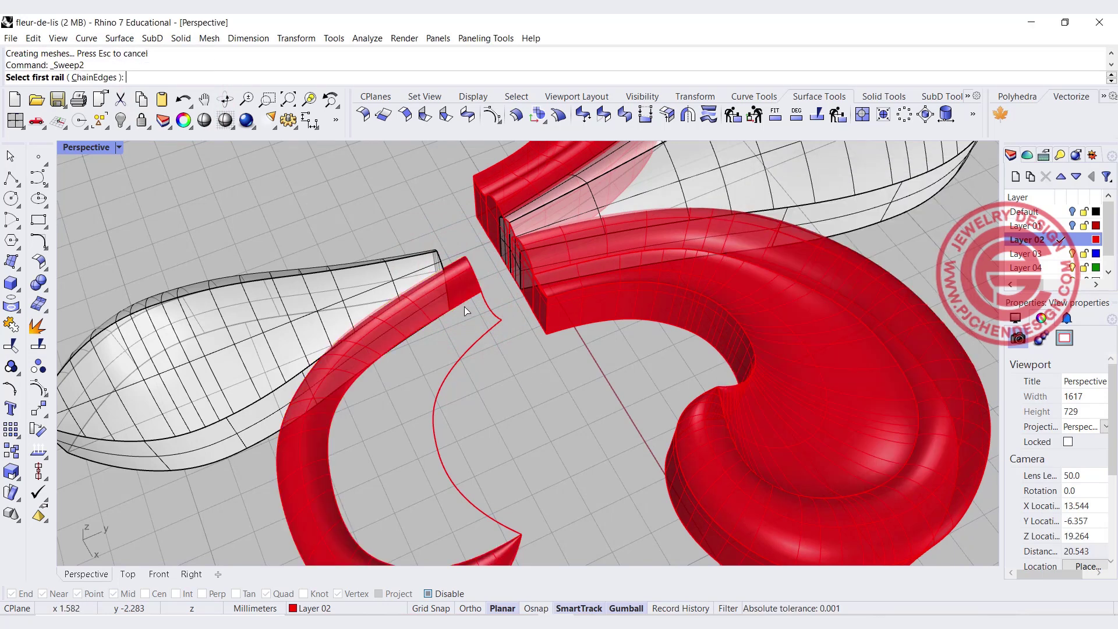
{"action": "left_click", "coordinate": [485, 324]}
{"action": "left_click", "coordinate": [505, 354]}
{"action": "left_click", "coordinate": [492, 318]}
{"action": "left_click", "coordinate": [489, 314]}
{"action": "key", "text": "Return"}
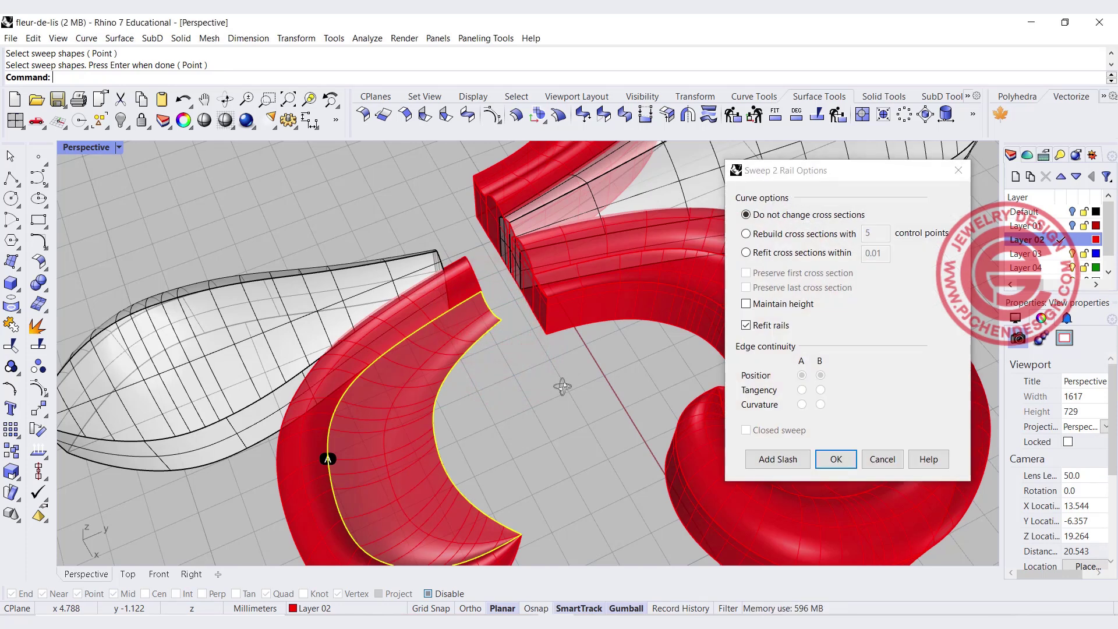
{"action": "key", "text": "Return"}
Join the two swept petal surfaces into one polysurface and return to the four-viewport layout
{"action": "left_click", "coordinate": [420, 361]}
{"action": "left_click", "coordinate": [302, 435], "text": "shift"}
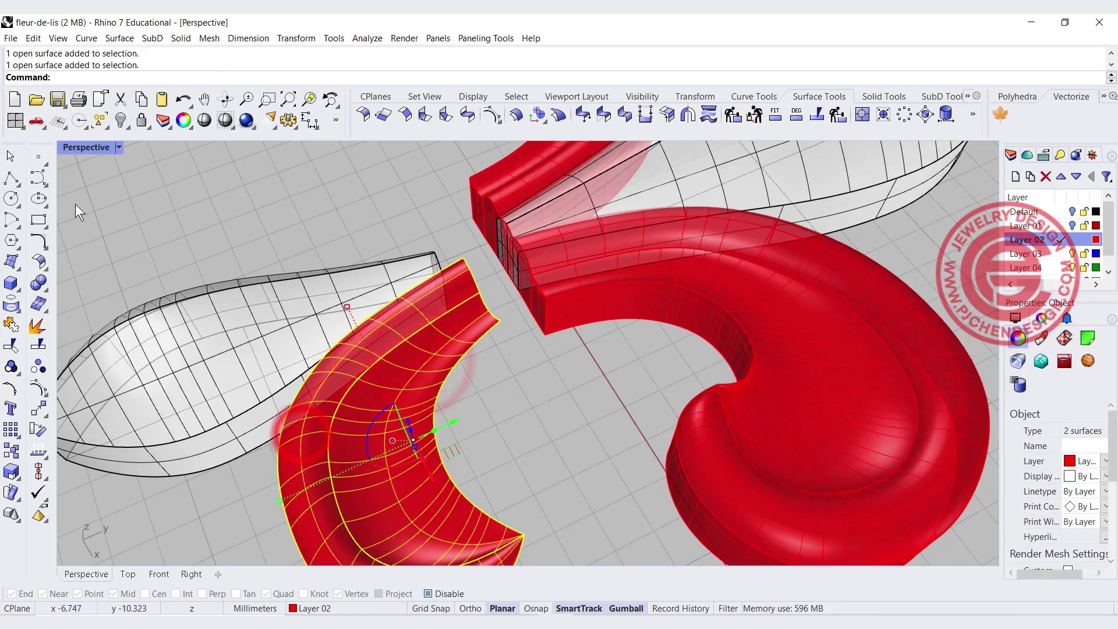
{"action": "double_click", "coordinate": [90, 143]}
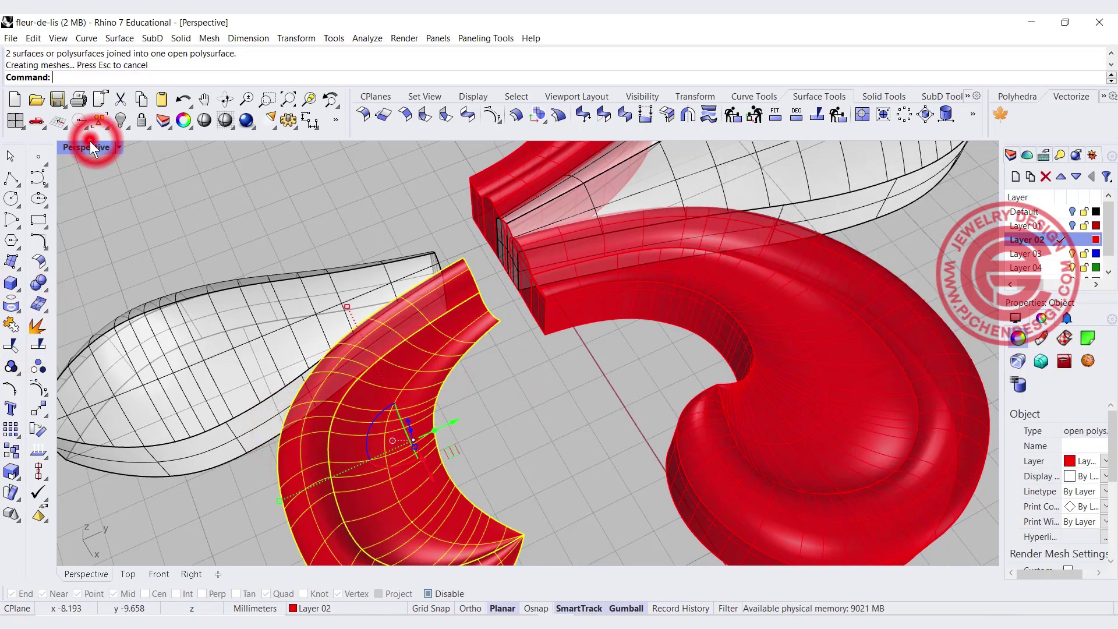
{"action": "left_click", "coordinate": [92, 146]}
{"action": "left_click", "coordinate": [107, 155]}
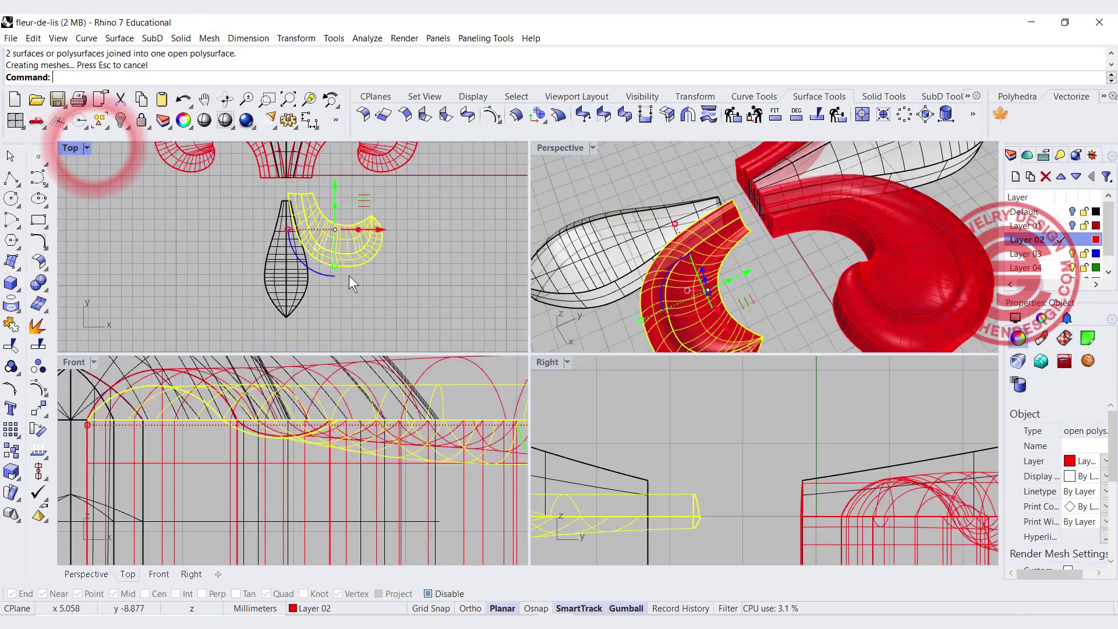
Join the outer curve, the upper edge curve and the two profile arcs into one closed outline
{"action": "left_click", "coordinate": [456, 308]}
{"action": "left_click", "coordinate": [358, 298]}
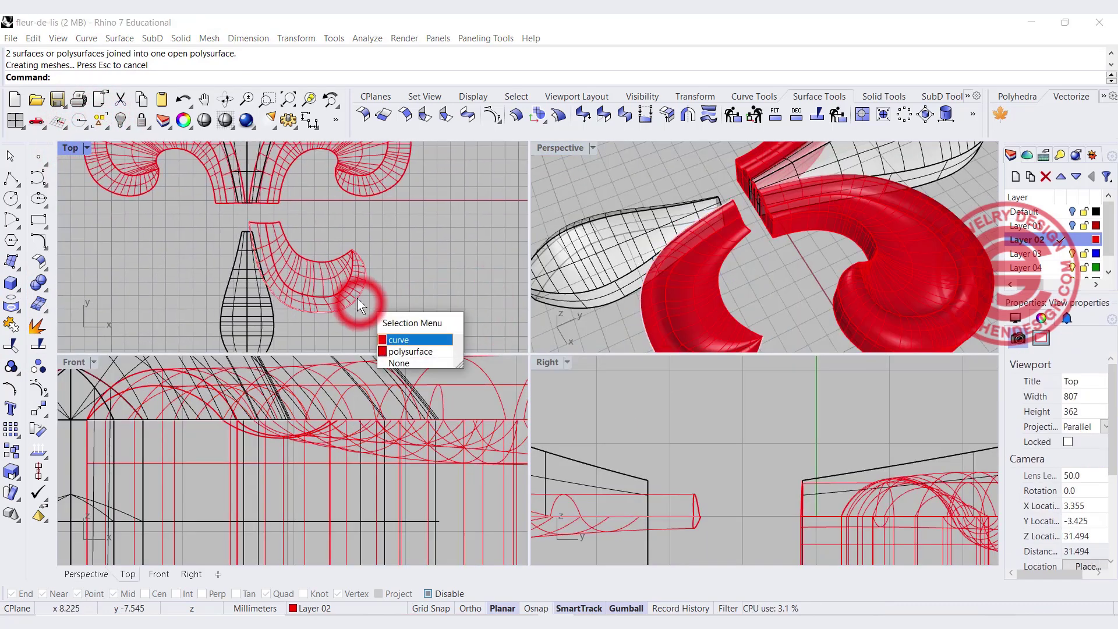
{"action": "left_click", "coordinate": [408, 349]}
{"action": "scroll", "coordinate": [341, 257], "scroll_direction": "up", "scroll_amount": 3}
{"action": "left_click", "coordinate": [341, 258], "text": "shift"}
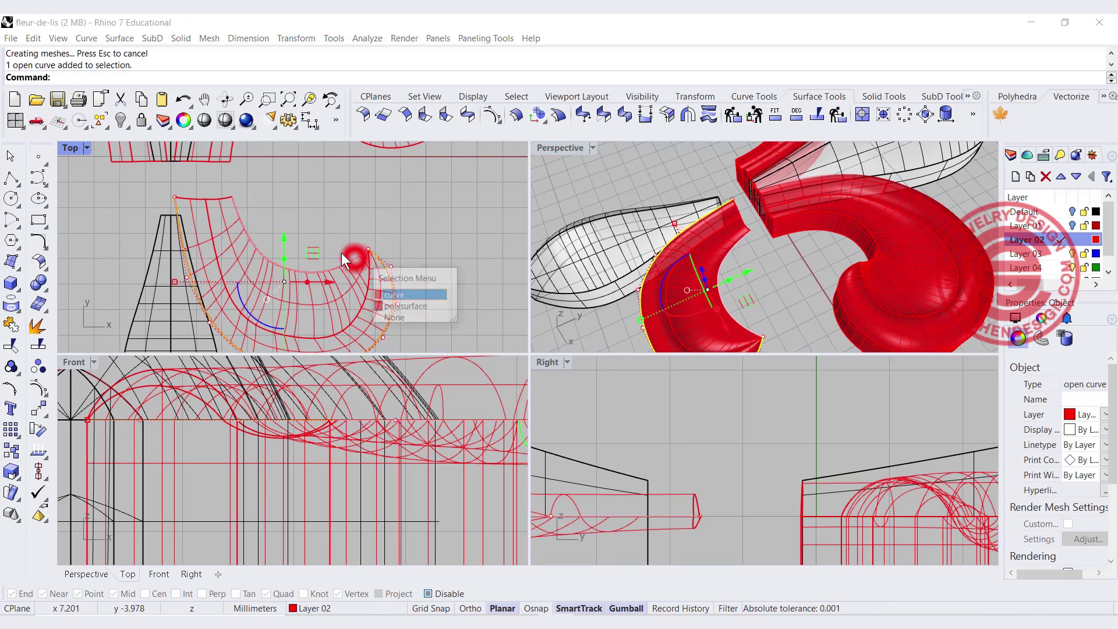
{"action": "left_click", "coordinate": [388, 292]}
{"action": "left_click", "coordinate": [230, 197], "text": "shift"}
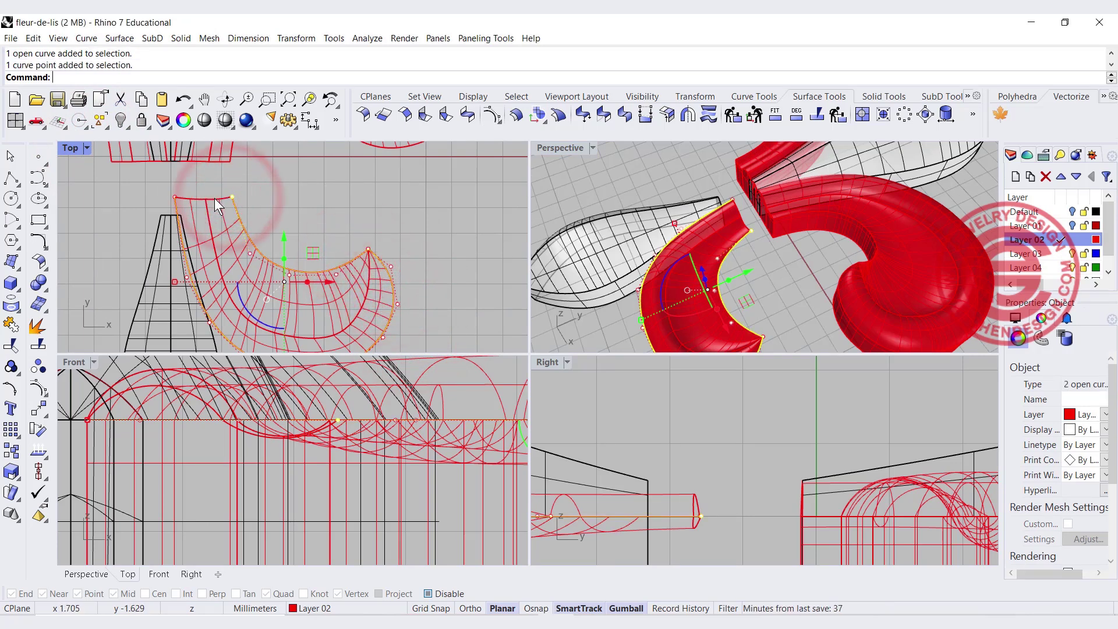
{"action": "left_click", "coordinate": [216, 198], "text": "shift"}
{"action": "left_click", "coordinate": [263, 234]}
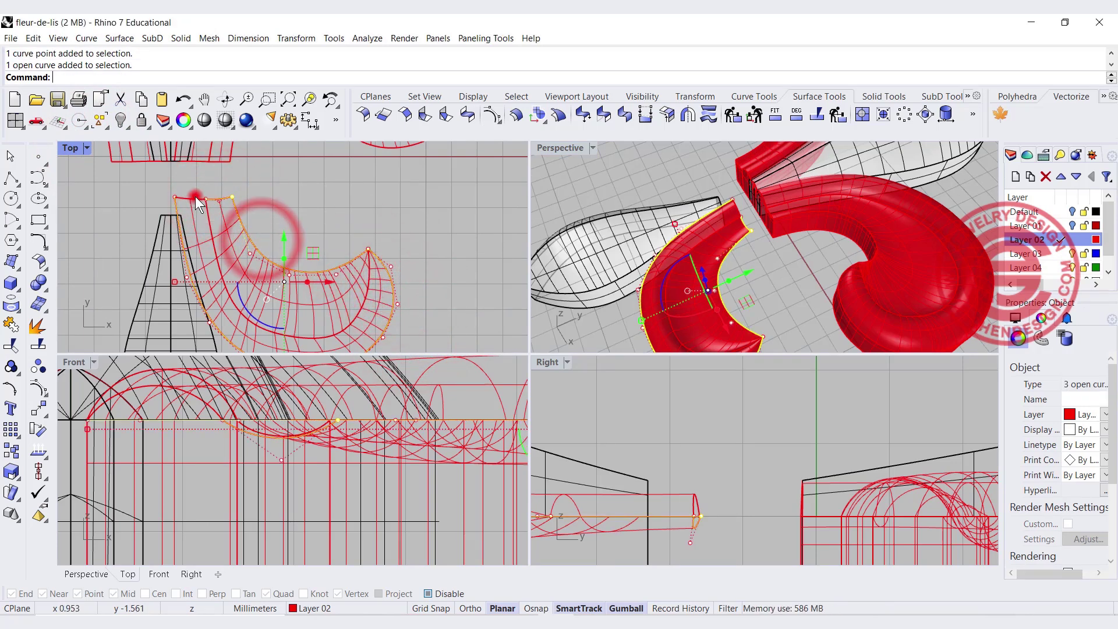
{"action": "left_click", "coordinate": [194, 197]}
{"action": "left_click", "coordinate": [233, 233]}
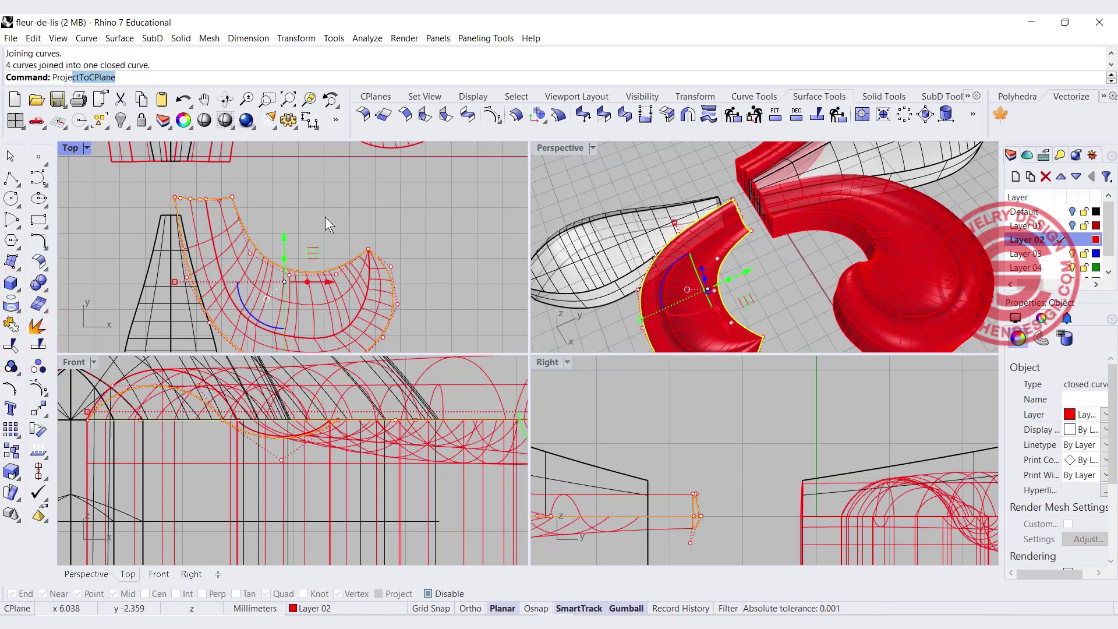
Project the closed petal outline onto the Top construction plane, deleting the input curve
{"action": "type", "text": "y"}
{"action": "key", "text": "Return"}
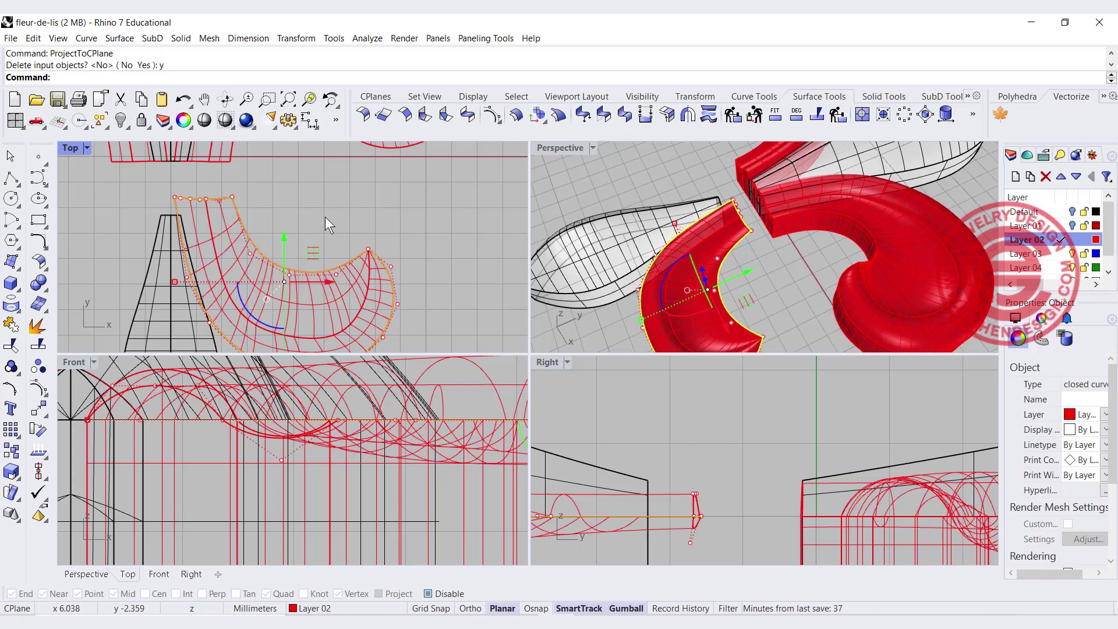
{"action": "right_click_drag", "start_coordinate": [782, 271], "coordinate": [869, 261]}
{"action": "scroll", "coordinate": [869, 261], "scroll_direction": "up", "scroll_amount": 5}
{"action": "left_click", "coordinate": [936, 235]}
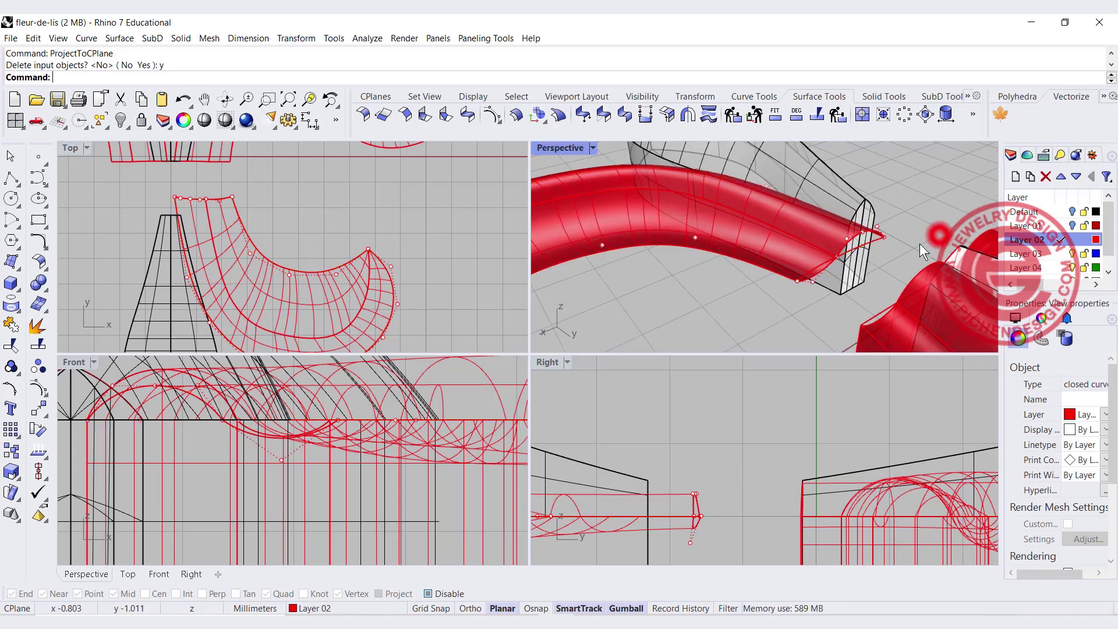
Extrude the flat petal outline down to the base level of the other petals and extend the wall above the petal surface
{"action": "left_click", "coordinate": [878, 243]}
{"action": "left_click", "coordinate": [877, 242]}
{"action": "left_click", "coordinate": [914, 285]}
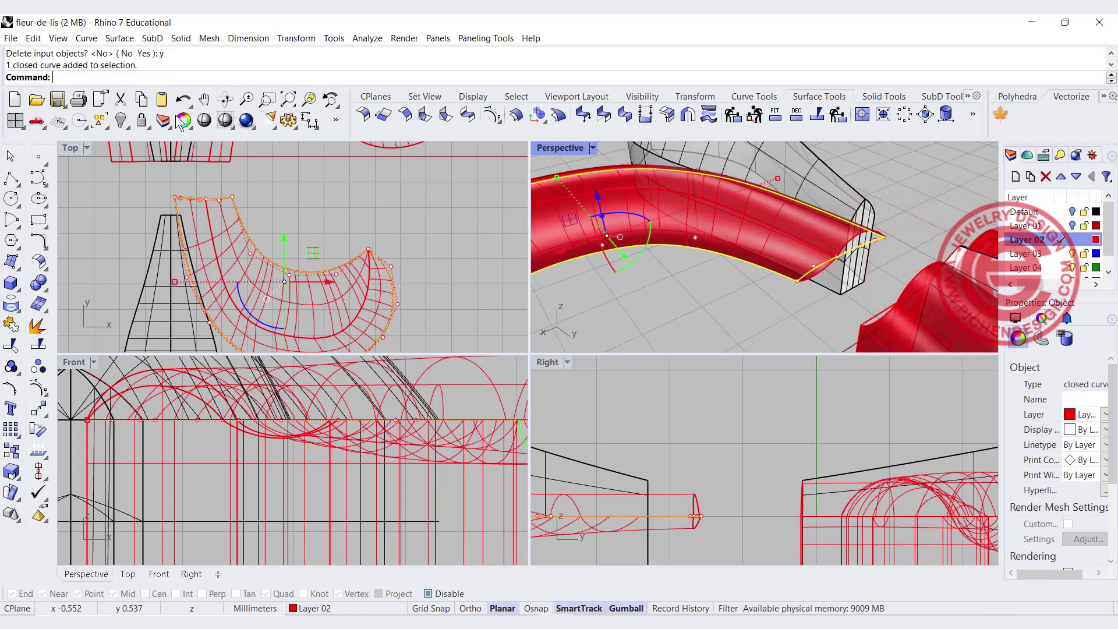
{"action": "scroll", "coordinate": [333, 456], "scroll_direction": "down", "scroll_amount": 2}
{"action": "scroll", "coordinate": [335, 454], "scroll_direction": "down", "scroll_amount": 3}
{"action": "right_click_drag", "start_coordinate": [405, 422], "coordinate": [317, 405]}
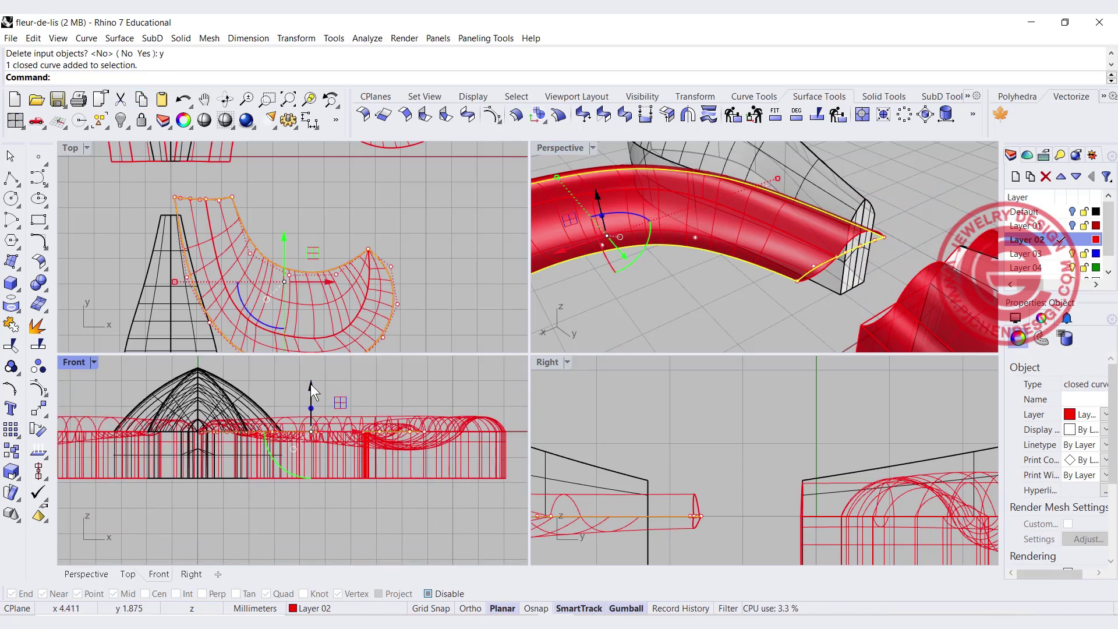
{"action": "left_click_drag", "start_coordinate": [312, 406], "coordinate": [317, 488]}
{"action": "left_click", "coordinate": [501, 515]}
{"action": "left_click", "coordinate": [421, 502]}
{"action": "left_click_drag", "start_coordinate": [310, 439], "coordinate": [318, 403]}
{"action": "left_click", "coordinate": [427, 540]}
Trim away the part of the extruded wall above the petal surface, using the petal polysurface as the cutter
{"action": "right_click_drag", "start_coordinate": [779, 215], "coordinate": [852, 248]}
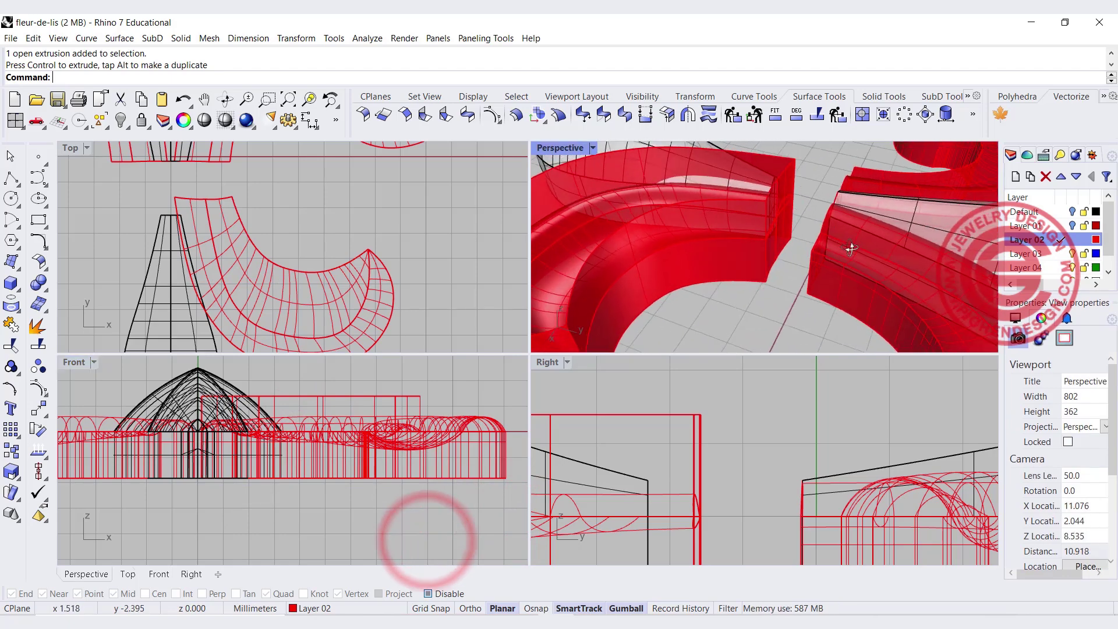
{"action": "left_click", "coordinate": [575, 222]}
{"action": "scroll", "coordinate": [641, 243], "scroll_direction": "down", "scroll_amount": 5}
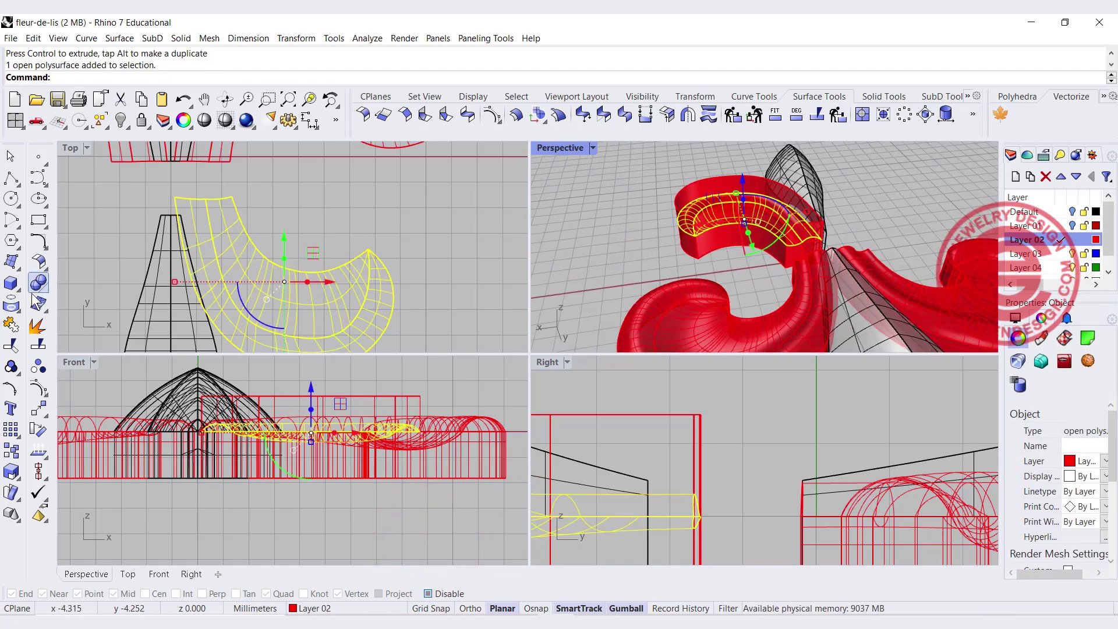
{"action": "left_click", "coordinate": [11, 346]}
{"action": "left_click", "coordinate": [723, 180]}
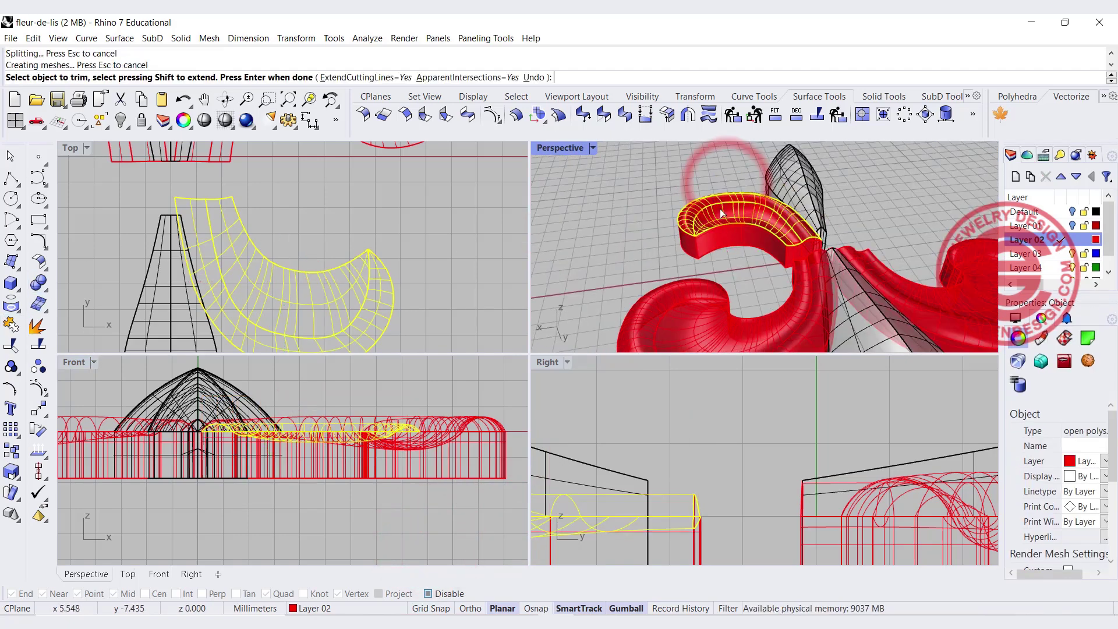
{"action": "right_click", "coordinate": [621, 252]}
Join the petal surface and the trimmed wall and close them into one solid
{"action": "left_click_drag", "start_coordinate": [717, 261], "coordinate": [682, 204]}
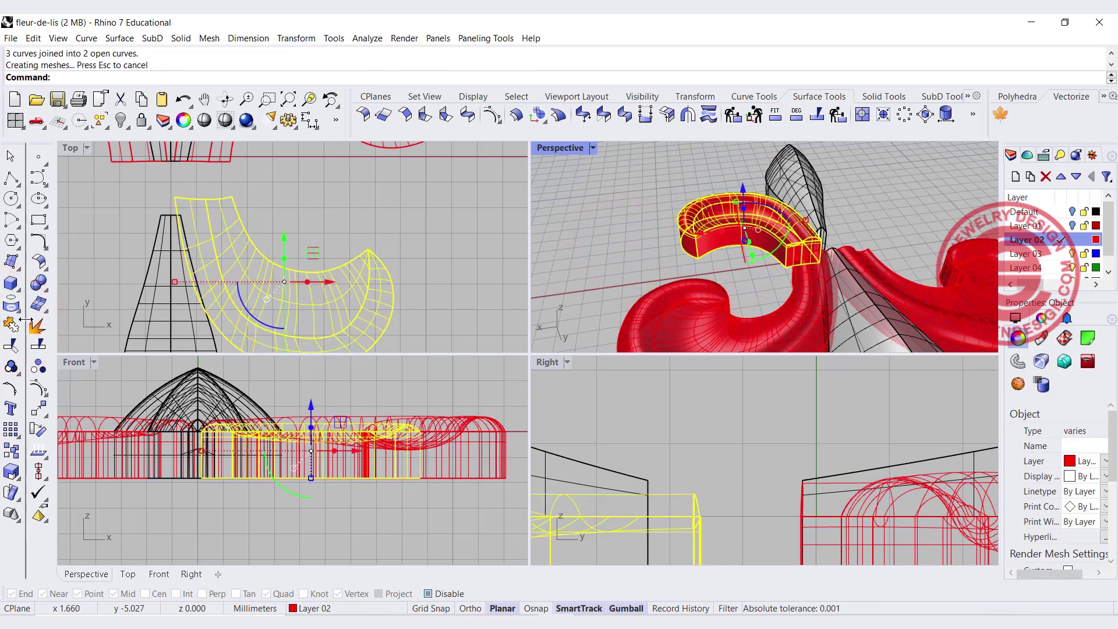
{"action": "key", "text": "Return"}
{"action": "left_click", "coordinate": [462, 235]}
{"action": "right_click_drag", "start_coordinate": [816, 221], "coordinate": [749, 305]}
{"action": "scroll", "coordinate": [870, 306], "scroll_direction": "up", "scroll_amount": 3}
{"action": "scroll", "coordinate": [257, 276], "scroll_direction": "down", "scroll_amount": 3}
Mirror a copy of the lower side petal to the opposite side about a vertical line through the origin (0)
{"action": "left_click", "coordinate": [223, 271]}
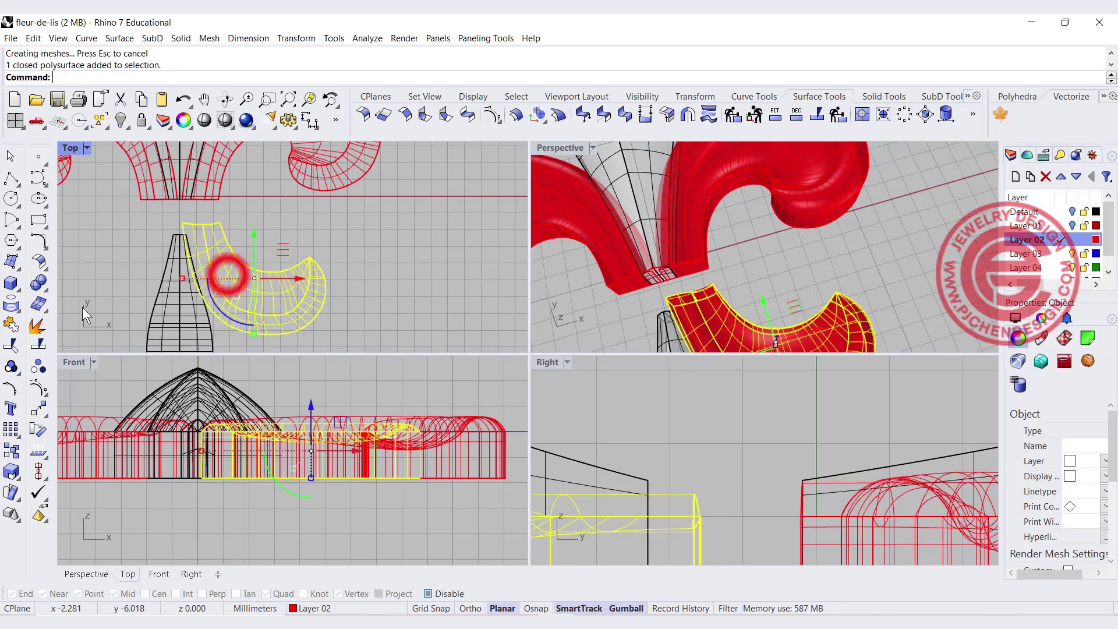
{"action": "scroll", "coordinate": [94, 326], "scroll_direction": "up", "scroll_amount": 1}
{"action": "left_click", "coordinate": [36, 411]}
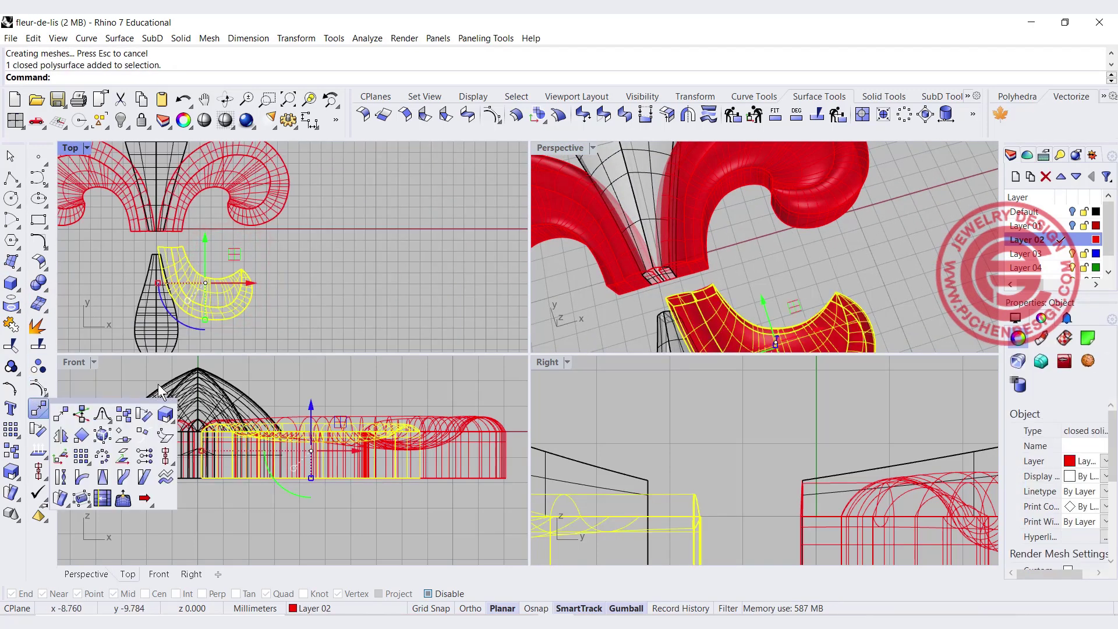
{"action": "left_click", "coordinate": [65, 449]}
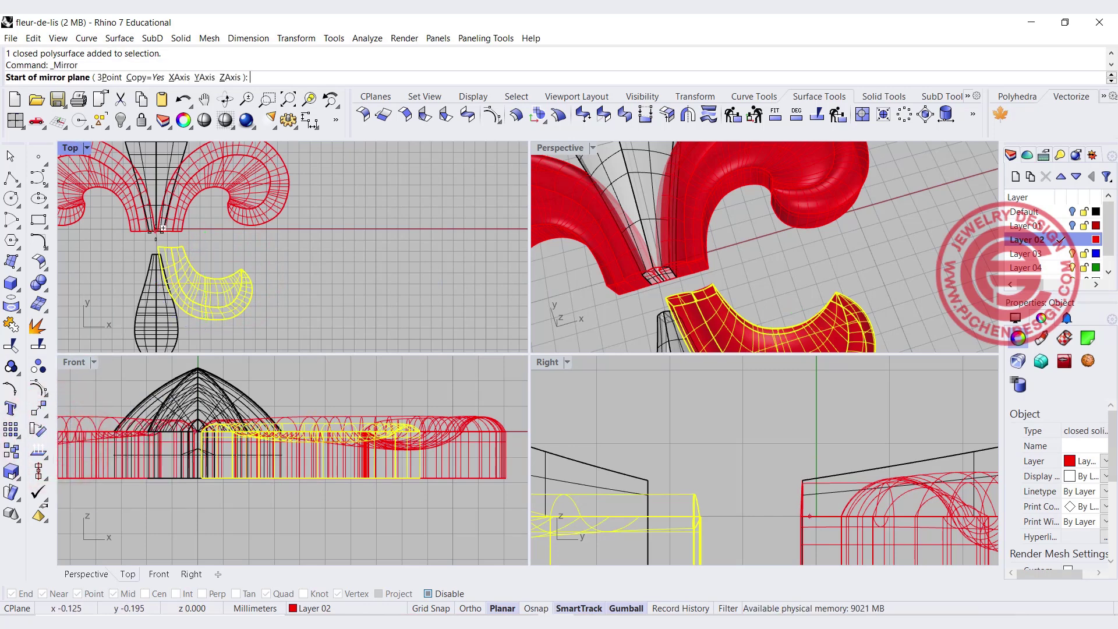
{"action": "type", "text": "0"}
{"action": "key", "text": "Return"}
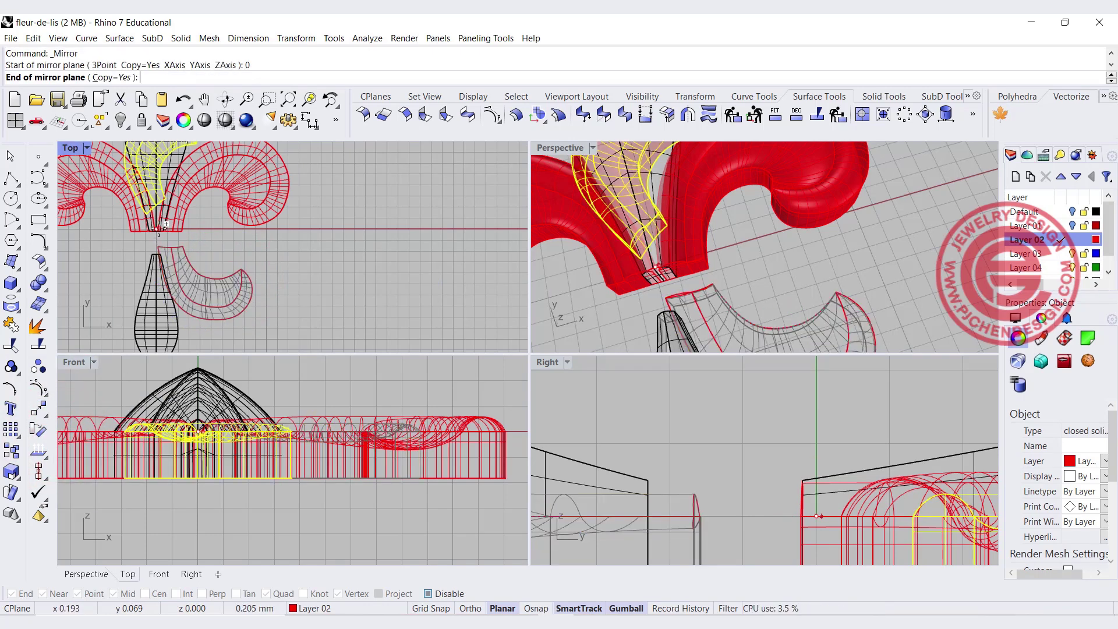
{"action": "left_click", "coordinate": [157, 239]}
{"action": "left_click", "coordinate": [393, 291]}
Draw a corner-to-corner box across the gap between the upper and lower petals, overlapping their ends and reaching down below the model
{"action": "right_click_drag", "start_coordinate": [167, 247], "coordinate": [225, 243]}
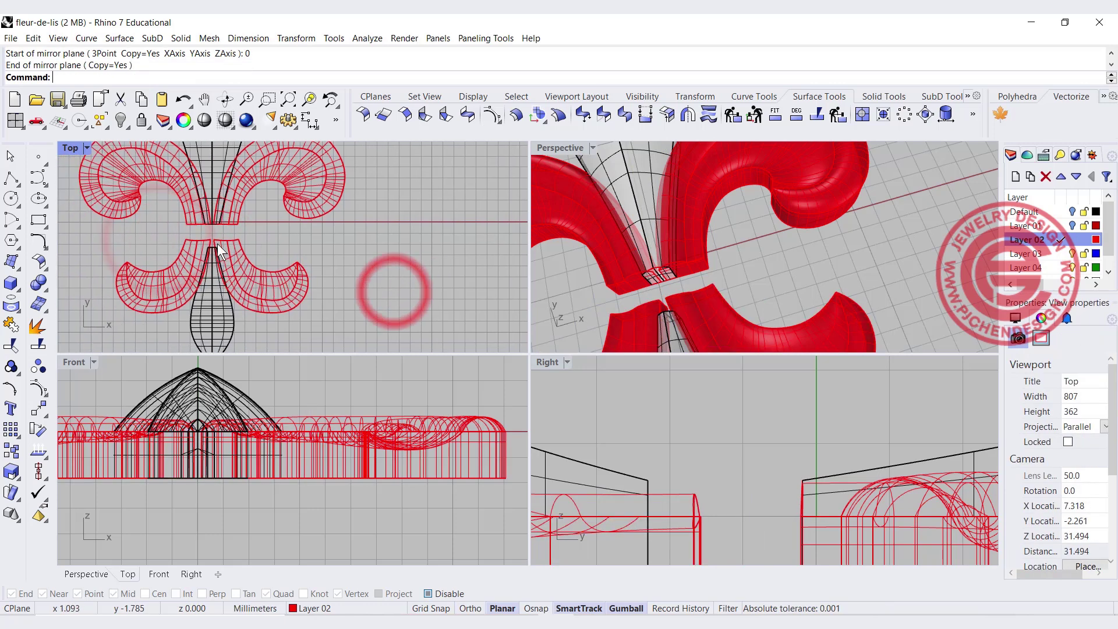
{"action": "scroll", "coordinate": [225, 242], "scroll_direction": "up", "scroll_amount": 4}
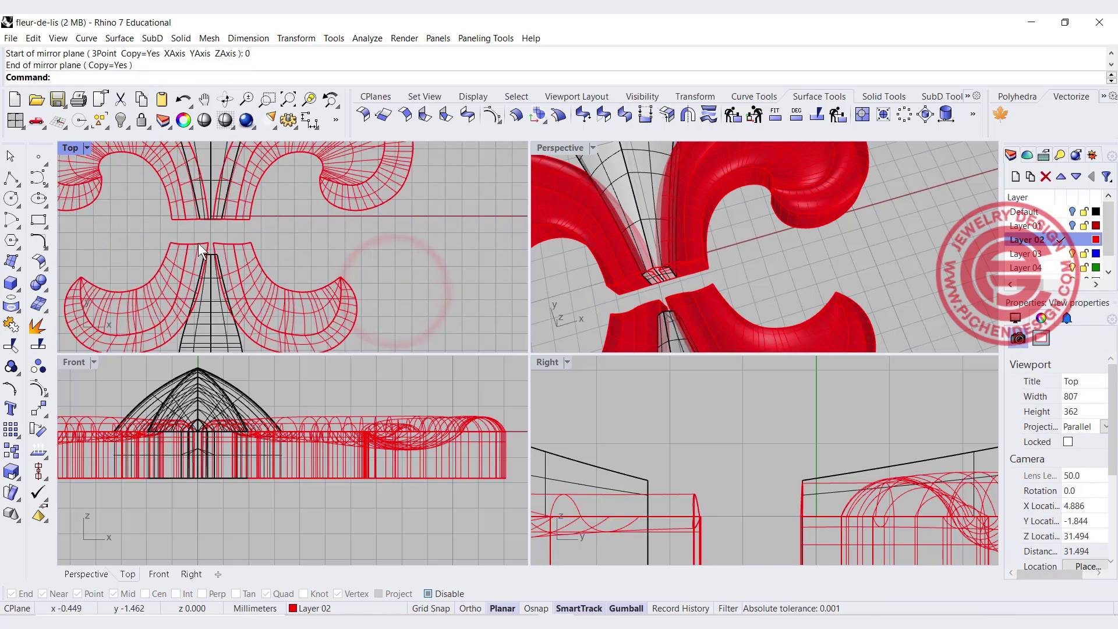
{"action": "left_click", "coordinate": [11, 284]}
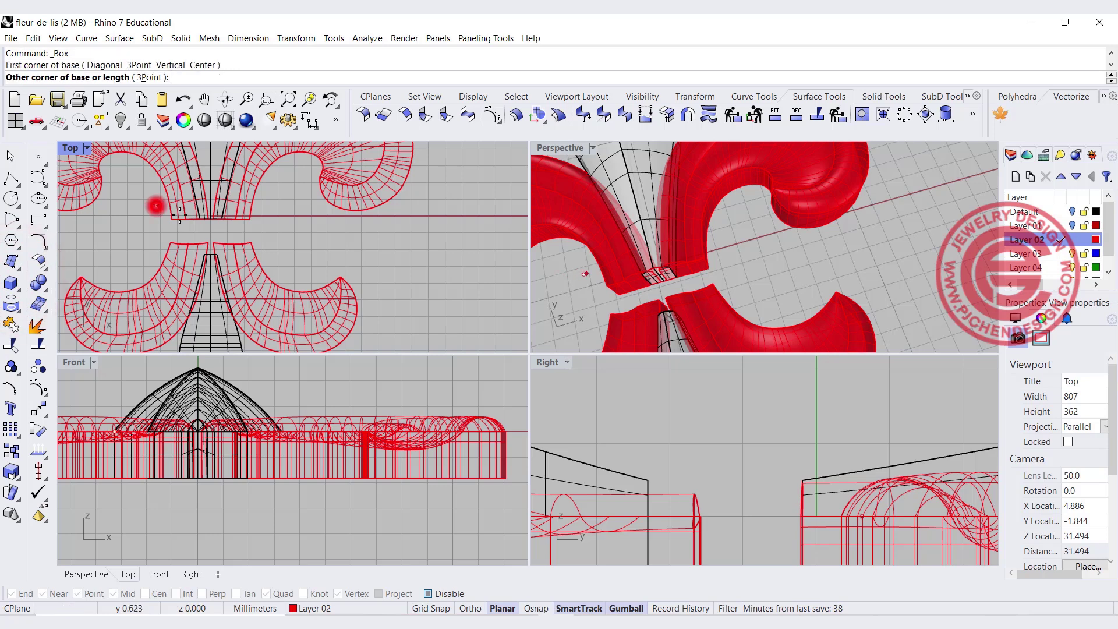
{"action": "left_click", "coordinate": [264, 254]}
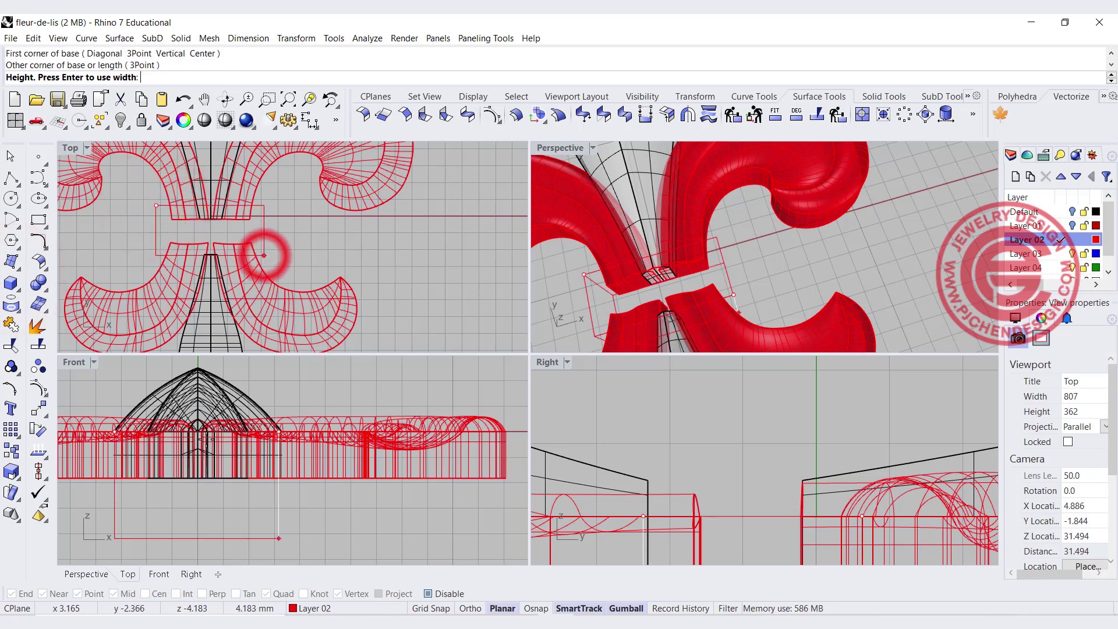
{"action": "left_click", "coordinate": [263, 522]}
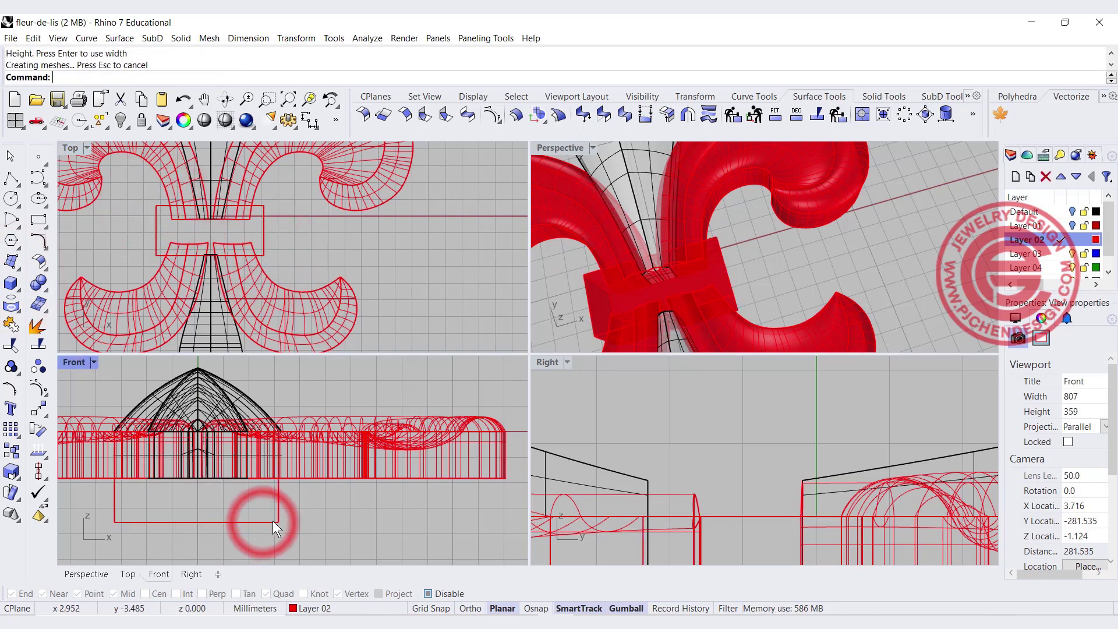
Move the box straight up until it sits clear above the central petals in the Front view
{"action": "left_click", "coordinate": [277, 518]}
{"action": "scroll", "coordinate": [243, 218], "scroll_direction": "down", "scroll_amount": 2}
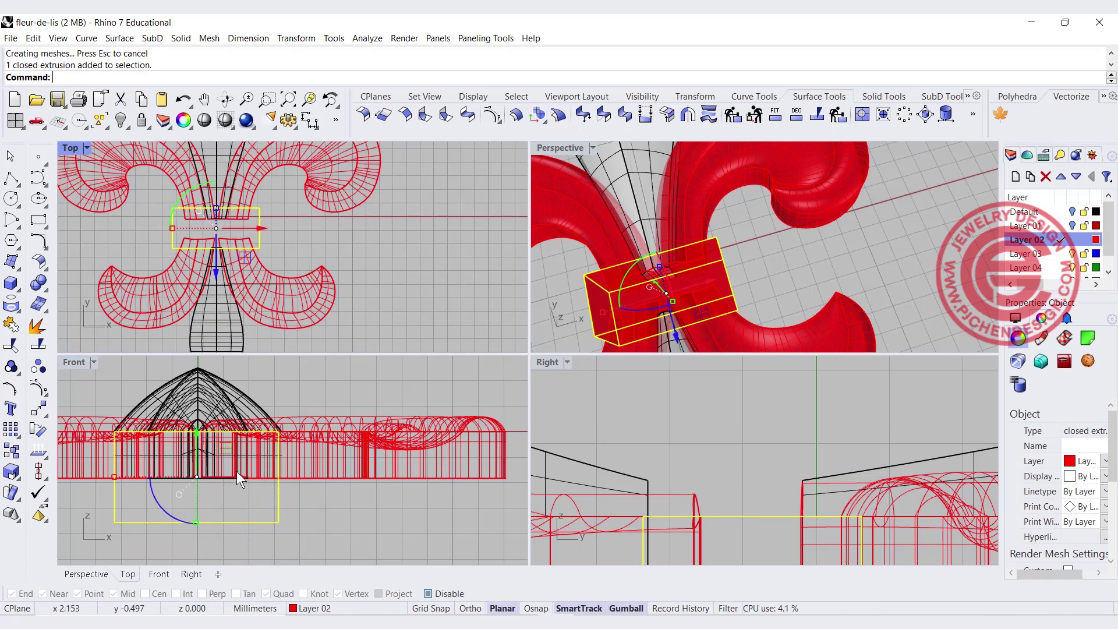
{"action": "scroll", "coordinate": [238, 479], "scroll_direction": "down", "scroll_amount": 3}
{"action": "left_click_drag", "start_coordinate": [207, 484], "coordinate": [226, 394]}
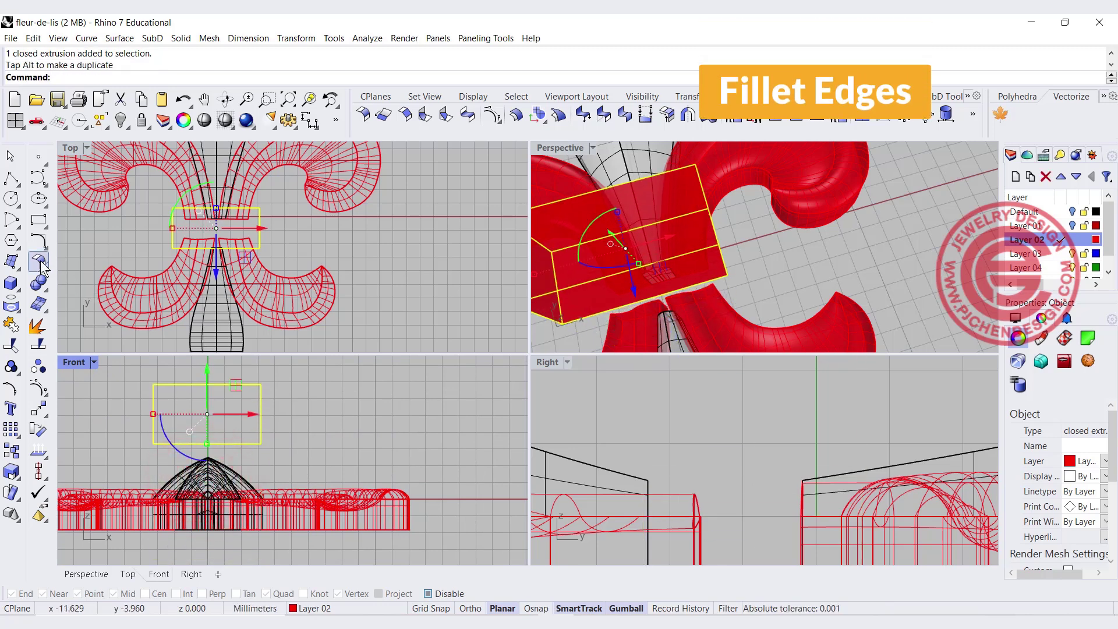
Fillet all edges of the box with a radius of 1 mm
{"action": "left_click", "coordinate": [38, 284]}
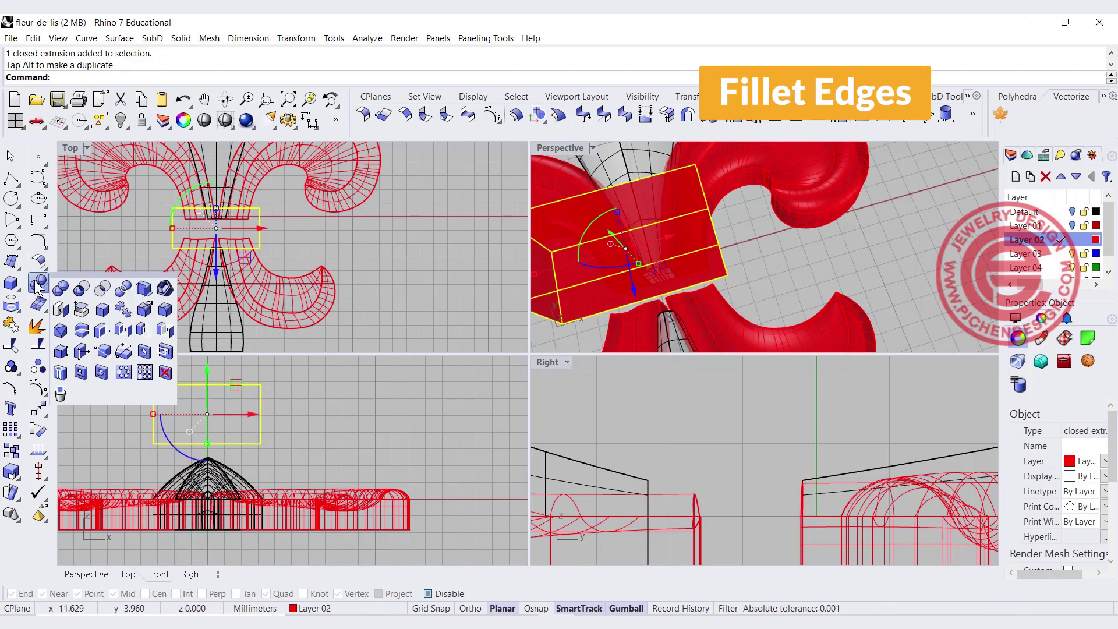
{"action": "left_click", "coordinate": [164, 315]}
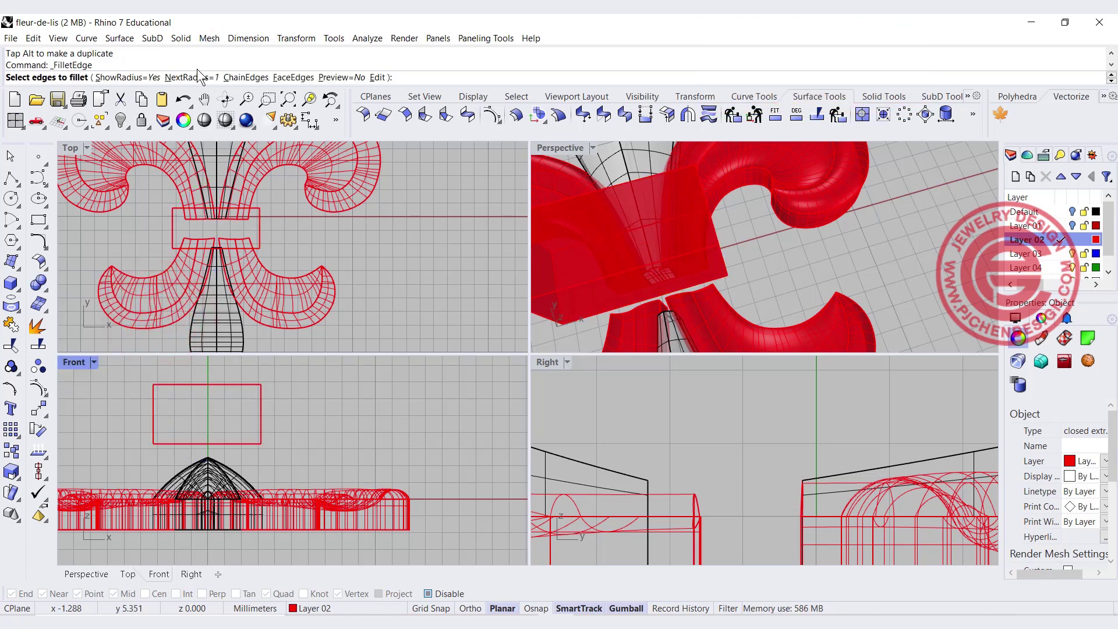
{"action": "left_click_drag", "start_coordinate": [134, 371], "coordinate": [324, 466]}
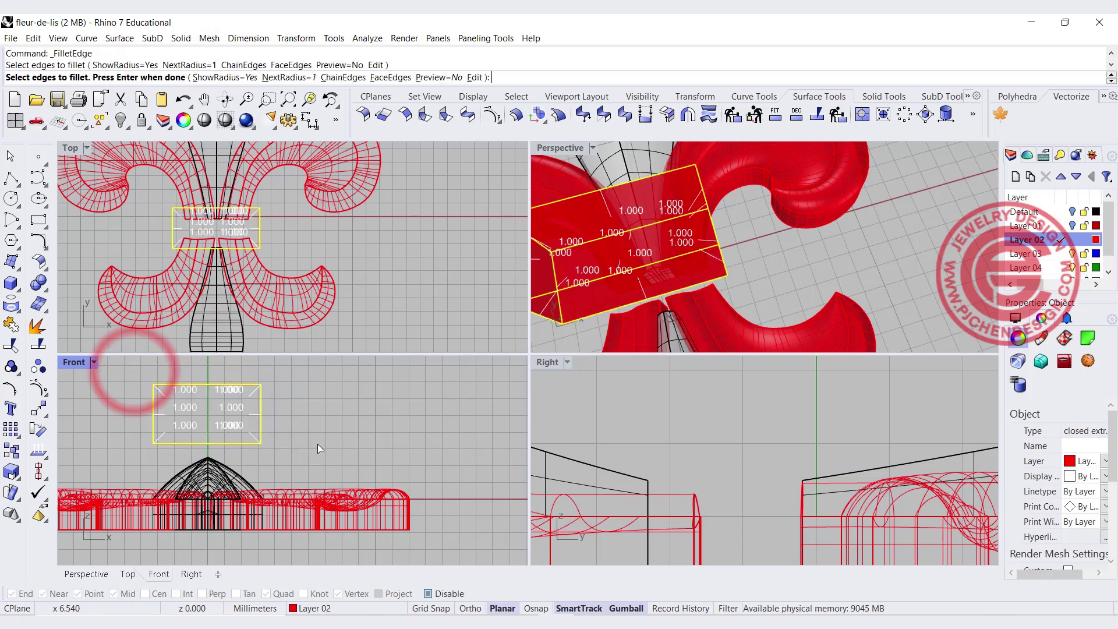
{"action": "key", "text": "Return"}
{"action": "key", "text": "Return"}
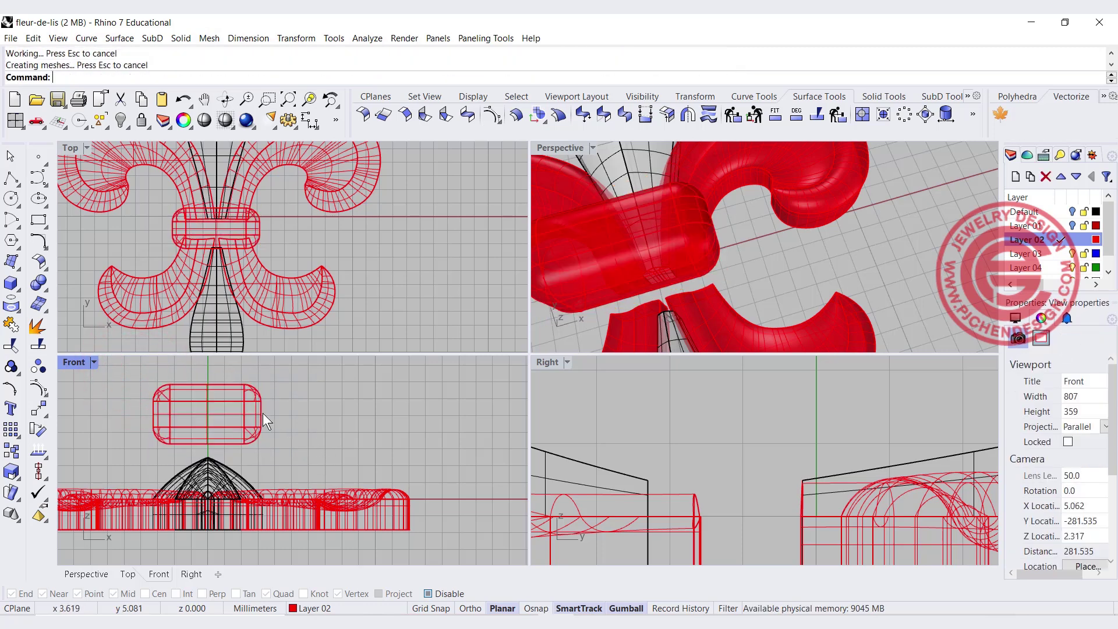
Move the rounded box straight down so that it wraps the petal ends as the central band
{"action": "left_click", "coordinate": [208, 401]}
{"action": "left_click_drag", "start_coordinate": [207, 362], "coordinate": [214, 460]}
{"action": "left_click", "coordinate": [432, 437]}
{"action": "scroll", "coordinate": [753, 267], "scroll_direction": "down", "scroll_amount": 5}
{"action": "scroll", "coordinate": [718, 200], "scroll_direction": "up", "scroll_amount": 7}
{"action": "right_click_drag", "start_coordinate": [719, 201], "coordinate": [791, 261]}
{"action": "left_click", "coordinate": [793, 262]}
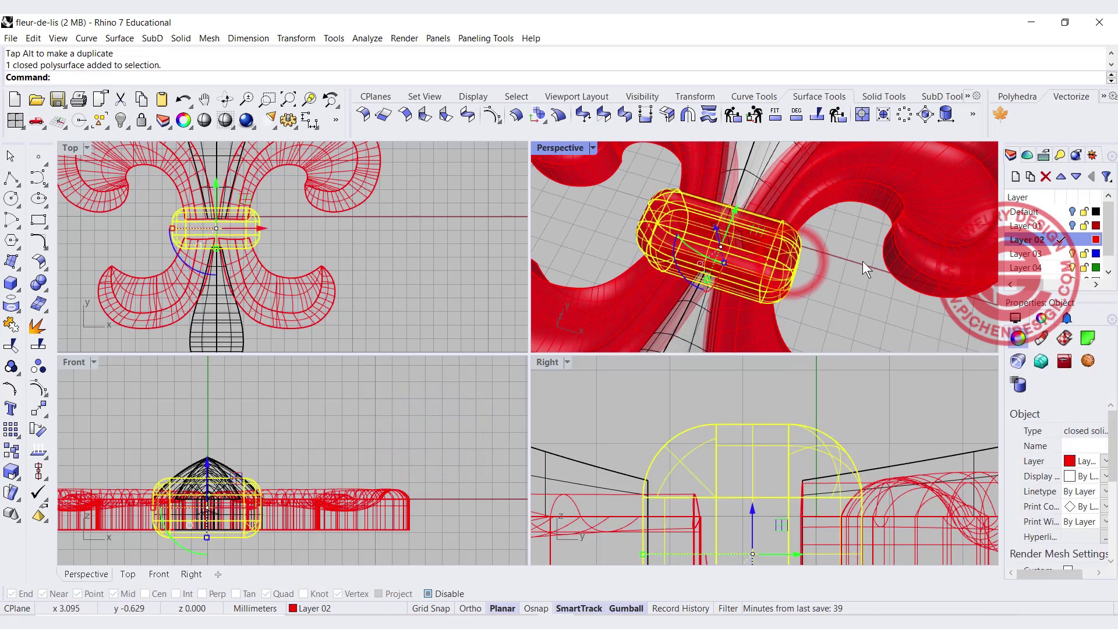
Assign the rounded central band to Layer 03
{"action": "right_click", "coordinate": [1074, 257]}
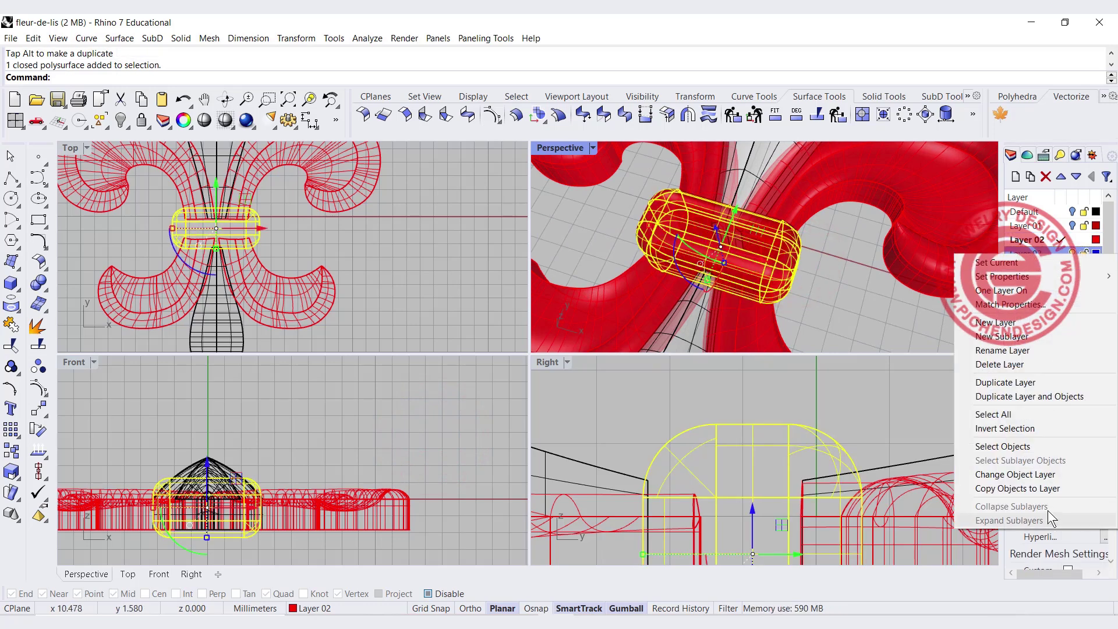
{"action": "left_click", "coordinate": [1047, 476]}
{"action": "scroll", "coordinate": [379, 233], "scroll_direction": "up", "scroll_amount": 2}
{"action": "left_click", "coordinate": [380, 233]}
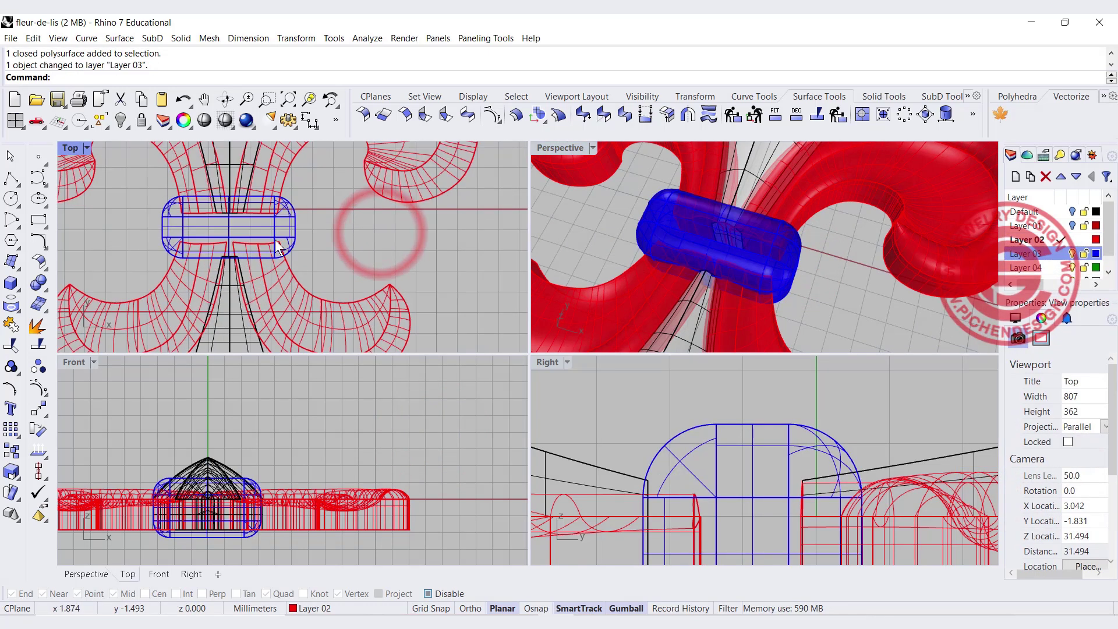
Apply CageEdit to the central band using a bounding-box cage in World coordinates with the default cage settings and global region
{"action": "left_click", "coordinate": [292, 234]}
{"action": "type", "text": "Cap"}
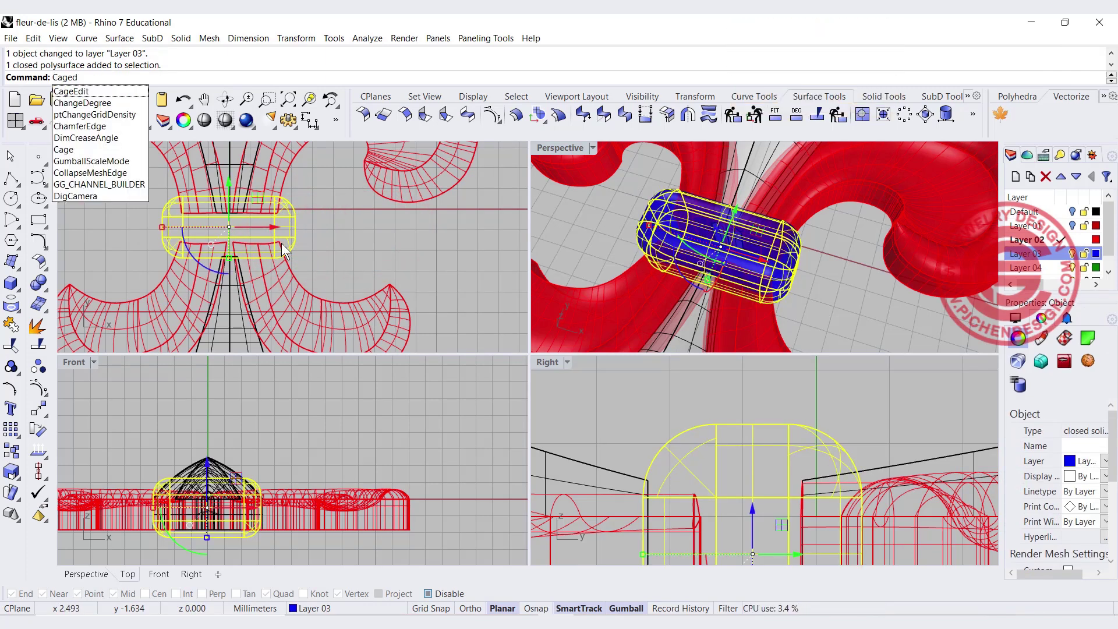
{"action": "left_click", "coordinate": [119, 88]}
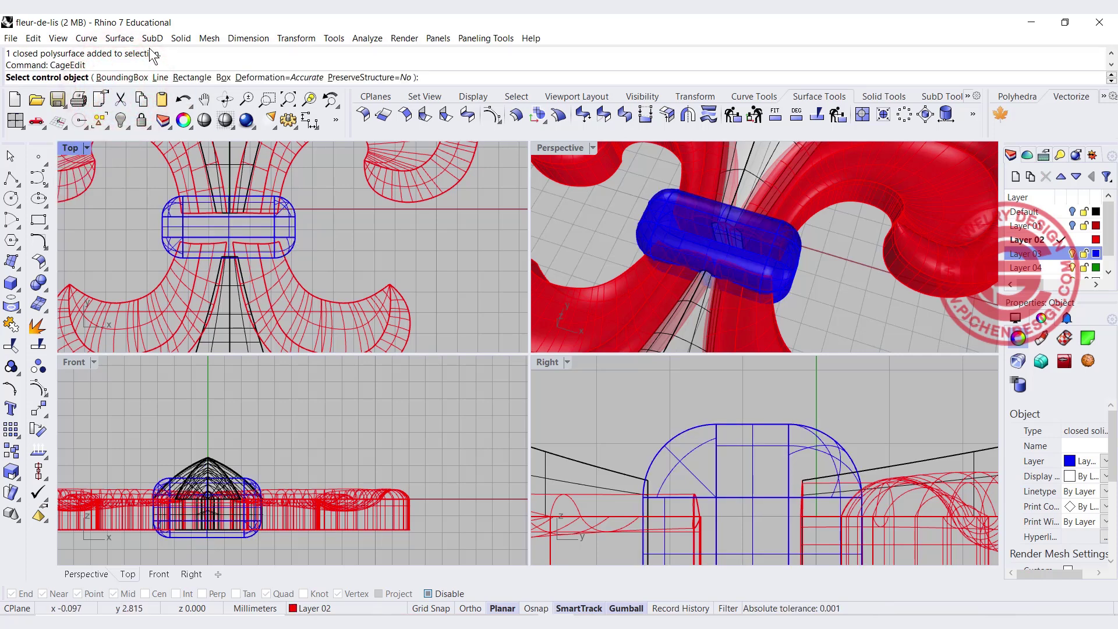
{"action": "left_click", "coordinate": [122, 77]}
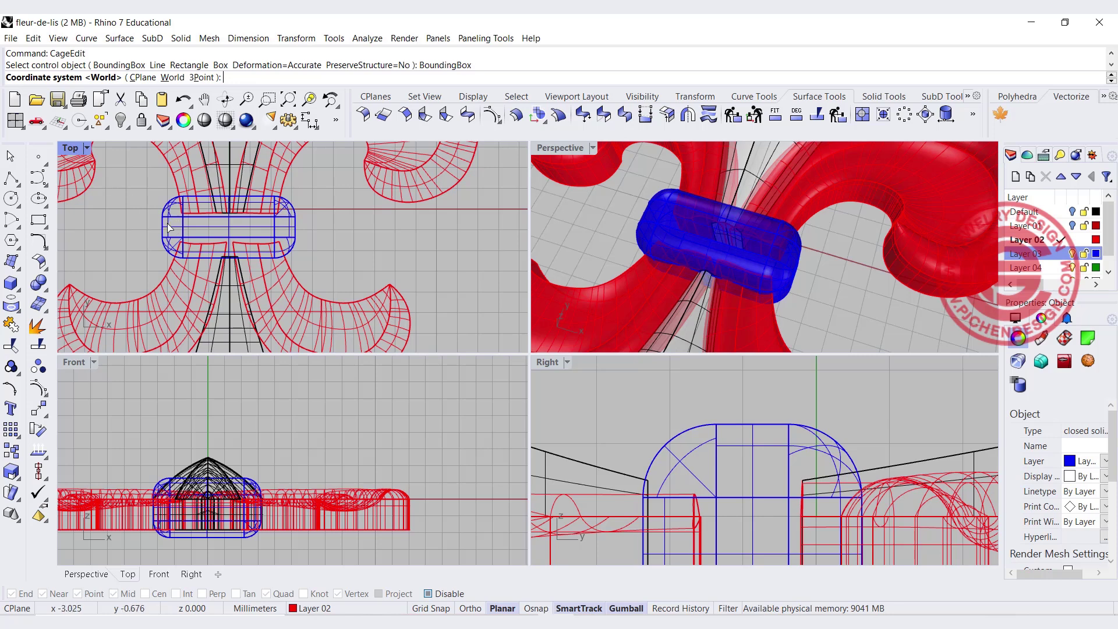
{"action": "key", "text": "Return"}
{"action": "key", "text": "Return"}
{"action": "key", "text": "Return"}
{"action": "key", "text": "Return"}
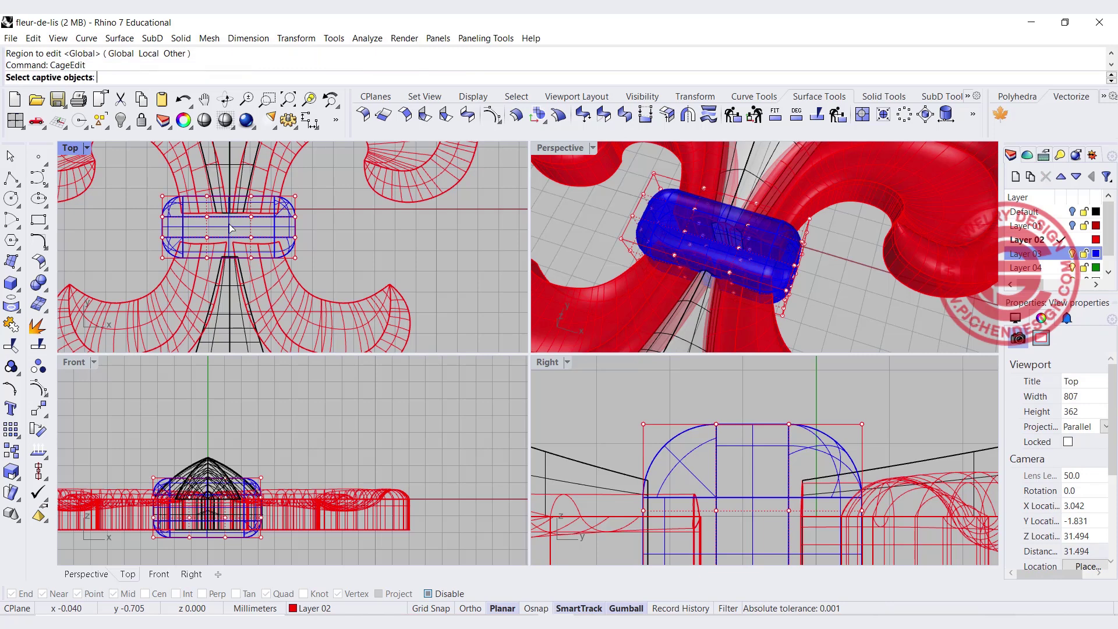
{"action": "left_click_drag", "start_coordinate": [172, 265], "coordinate": [173, 267]}
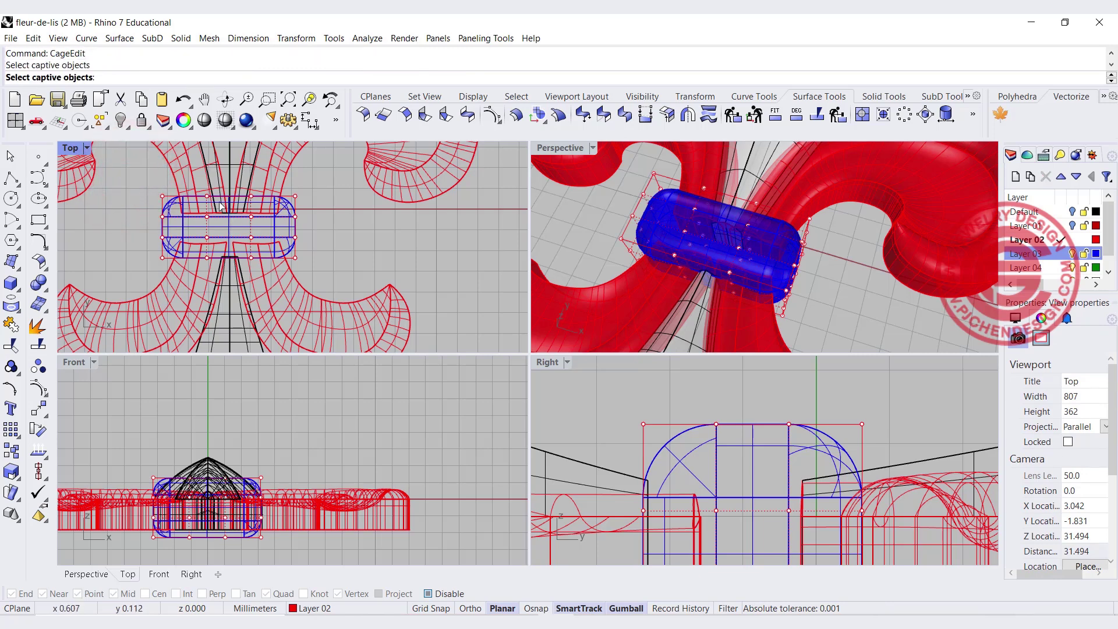
Compress the cage points at both ends of the band vertically toward its base with Scale1D, so the top curves down at the sides
{"action": "left_click_drag", "start_coordinate": [128, 179], "coordinate": [166, 264]}
{"action": "left_click_drag", "start_coordinate": [291, 183], "coordinate": [316, 282], "text": "shift"}
{"action": "scroll", "coordinate": [222, 527], "scroll_direction": "up", "scroll_amount": 9}
{"action": "scroll", "coordinate": [222, 527], "scroll_direction": "down", "scroll_amount": 7}
{"action": "right_click_drag", "start_coordinate": [187, 540], "coordinate": [230, 506]}
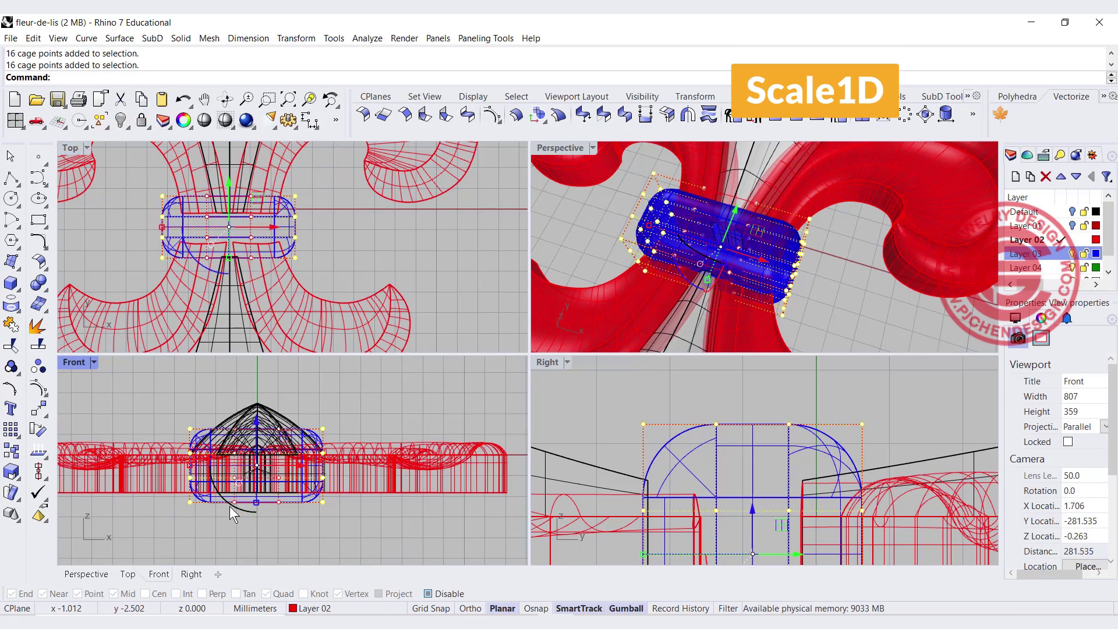
{"action": "left_click", "coordinate": [21, 451]}
{"action": "left_click", "coordinate": [92, 476]}
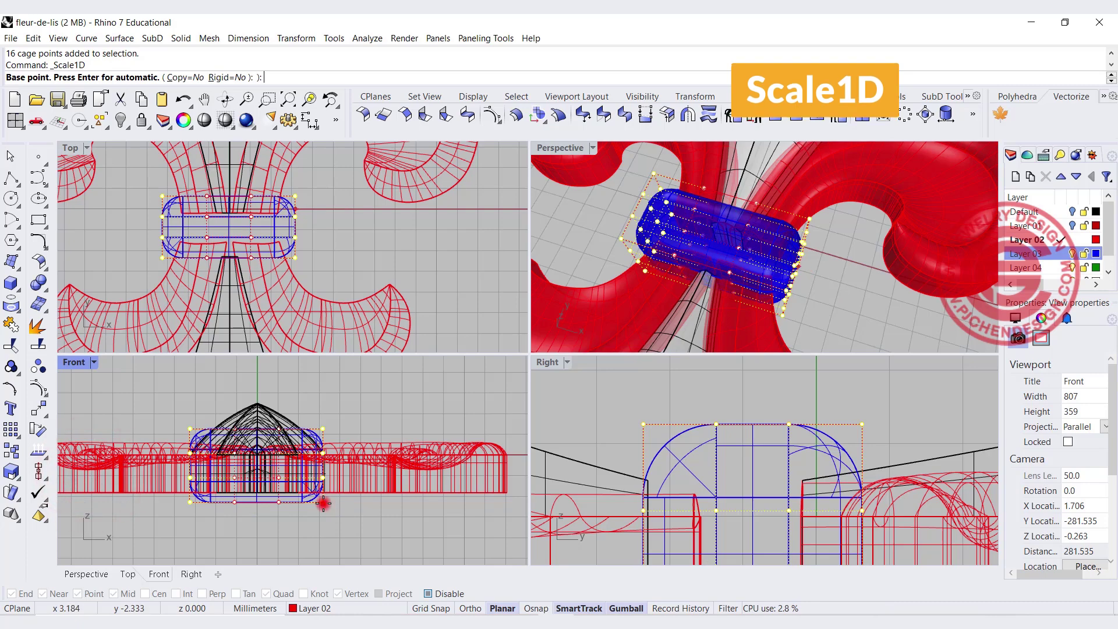
{"action": "left_click", "coordinate": [323, 502]}
{"action": "left_click", "coordinate": [323, 385]}
{"action": "left_click", "coordinate": [325, 433]}
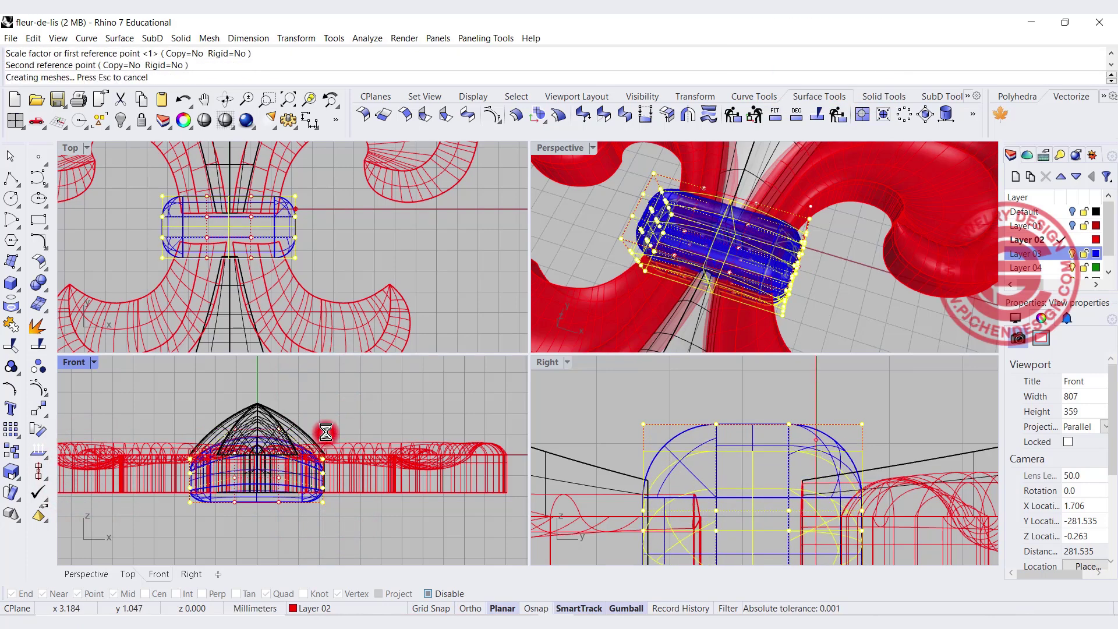
{"action": "left_click", "coordinate": [406, 419]}
Delete the control cage and move the curved band slightly upward in the Front view
{"action": "right_click_drag", "start_coordinate": [606, 262], "coordinate": [622, 234]}
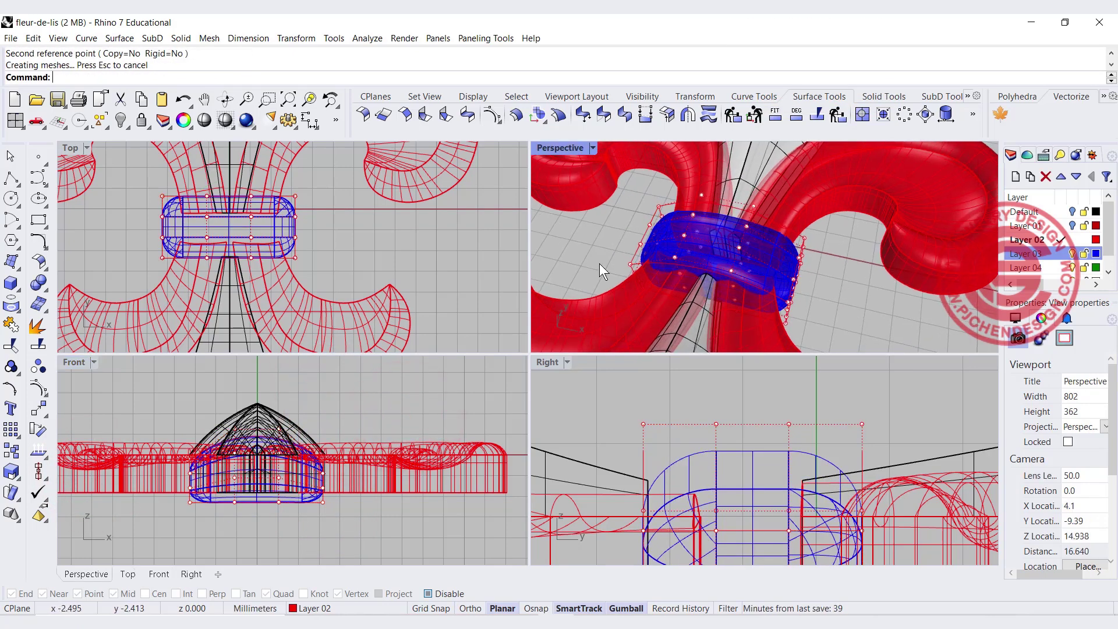
{"action": "scroll", "coordinate": [306, 477], "scroll_direction": "up", "scroll_amount": 2}
{"action": "left_click", "coordinate": [281, 510]}
{"action": "left_click", "coordinate": [326, 515]}
{"action": "key", "text": "Delete"}
{"action": "left_click", "coordinate": [329, 505]}
{"action": "left_click_drag", "start_coordinate": [248, 431], "coordinate": [249, 417]}
{"action": "left_click", "coordinate": [581, 225]}
Set the Perspective view to Rendered display, maximize it, and view the whole fleur-de-lis from the front
{"action": "scroll", "coordinate": [664, 198], "scroll_direction": "down", "scroll_amount": 6}
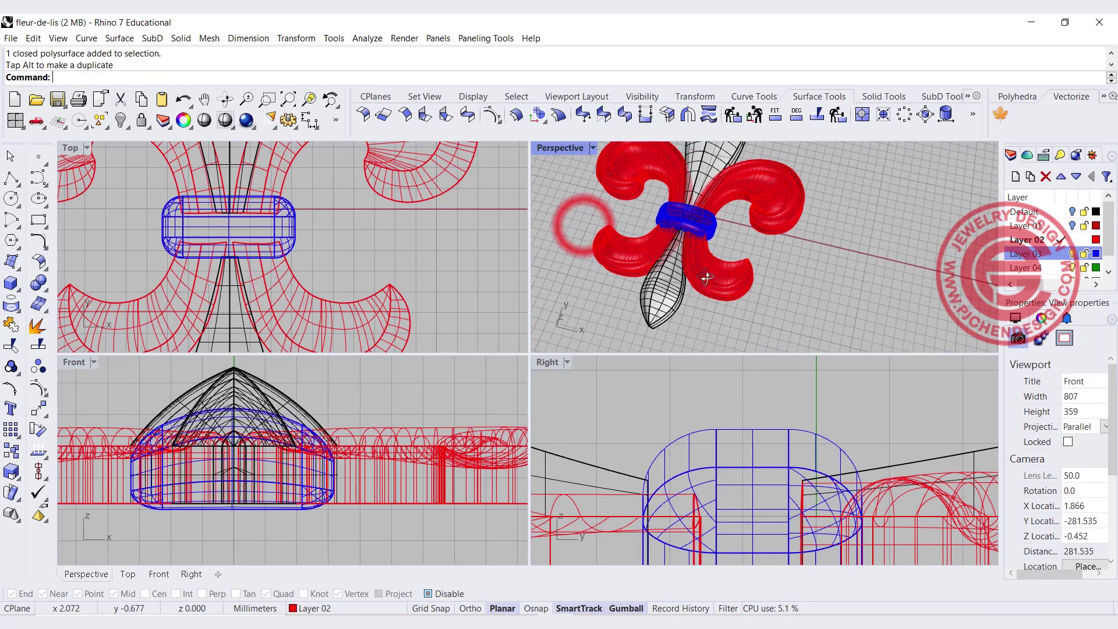
{"action": "right_click_drag", "start_coordinate": [707, 275], "coordinate": [641, 268]}
{"action": "scroll", "coordinate": [250, 239], "scroll_direction": "up", "scroll_amount": 5}
{"action": "scroll", "coordinate": [355, 219], "scroll_direction": "down", "scroll_amount": 7}
{"action": "scroll", "coordinate": [651, 228], "scroll_direction": "down", "scroll_amount": 2}
{"action": "right_click_drag", "start_coordinate": [651, 228], "coordinate": [729, 290]}
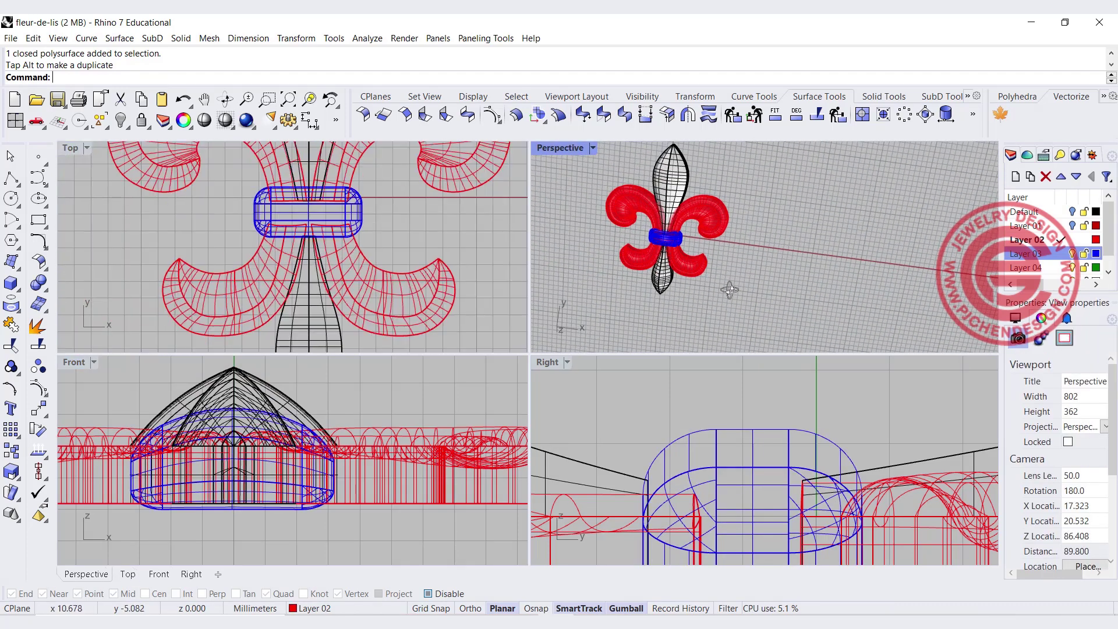
{"action": "left_click", "coordinate": [592, 148]}
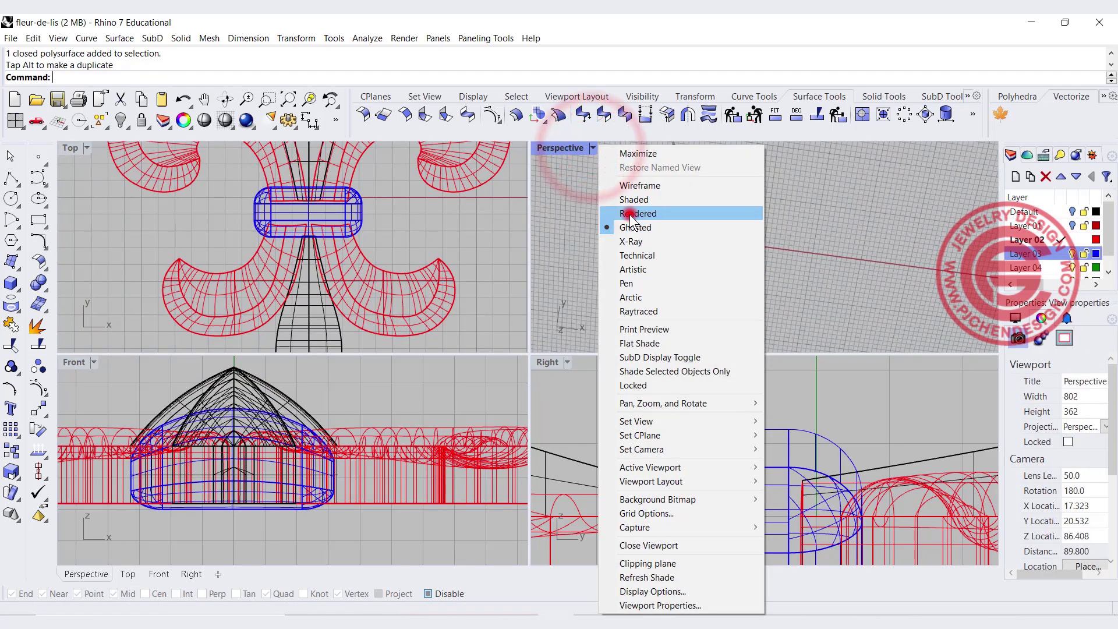
{"action": "left_click", "coordinate": [617, 213]}
{"action": "double_click", "coordinate": [557, 152]}
{"action": "scroll", "coordinate": [397, 375], "scroll_direction": "down", "scroll_amount": 4}
{"action": "right_click_drag", "start_coordinate": [466, 432], "coordinate": [432, 329]}
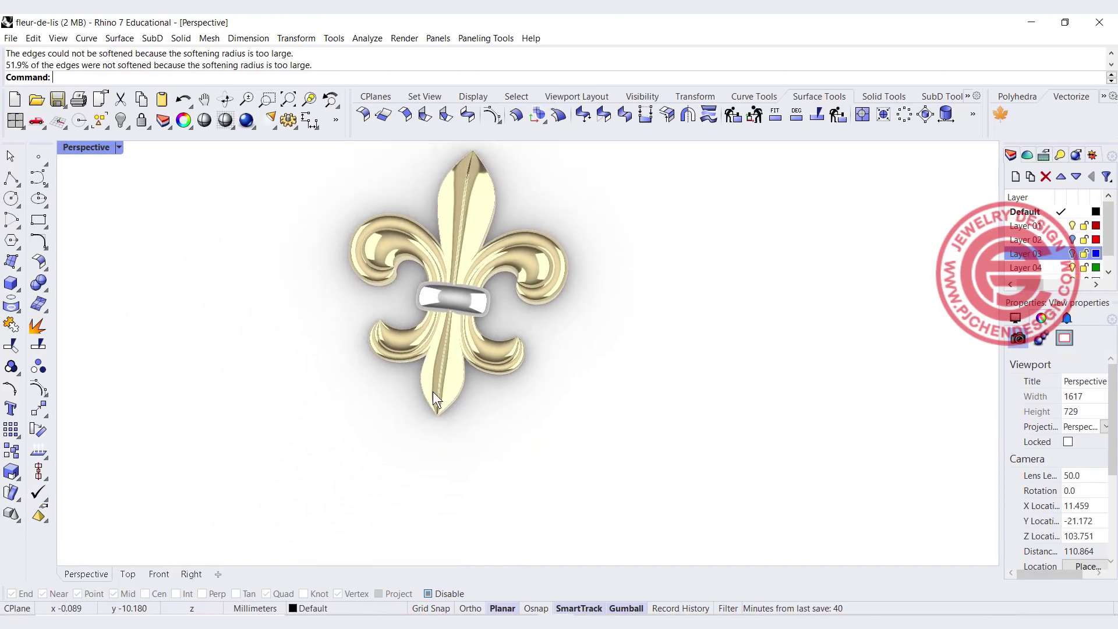